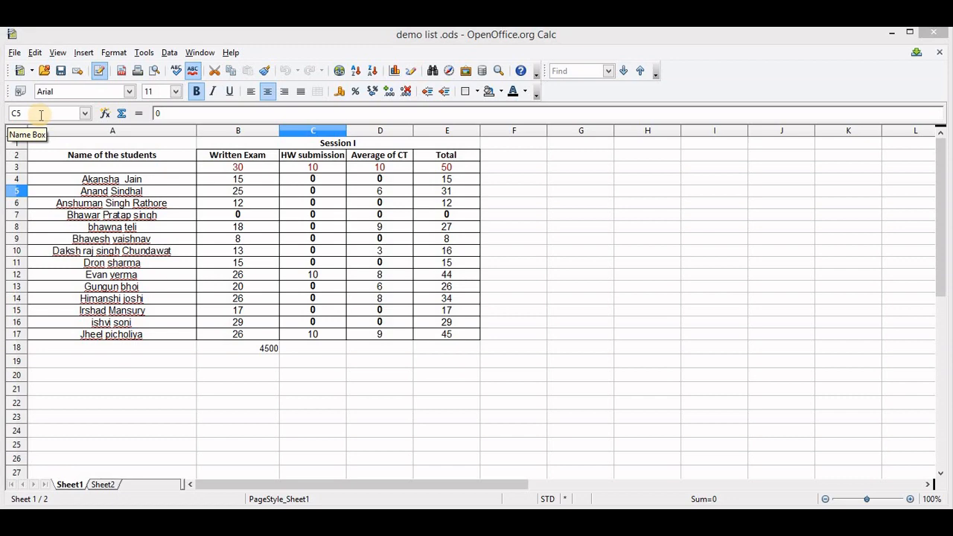
Examine the cell reference and content of C5, and the formula behind cell B18
left_click(41, 115)
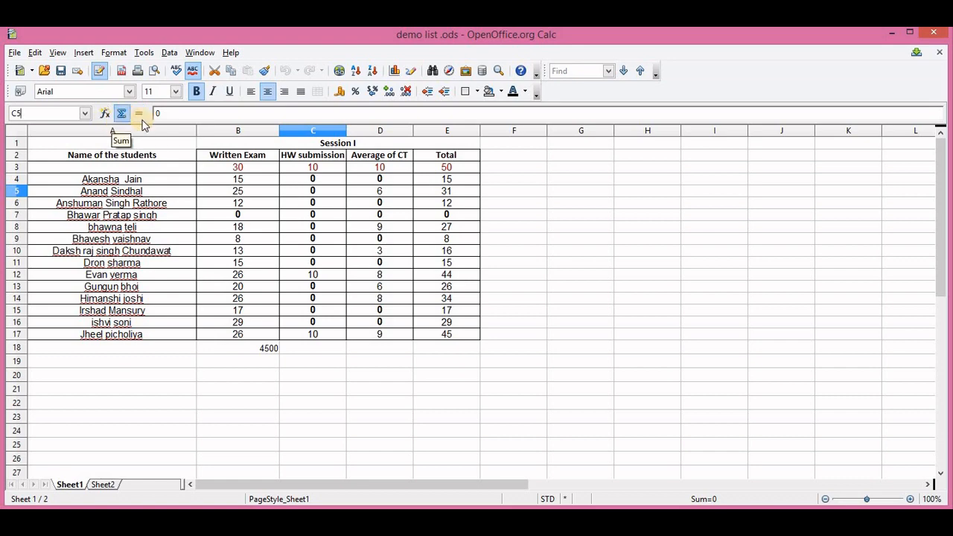
left_click(164, 114)
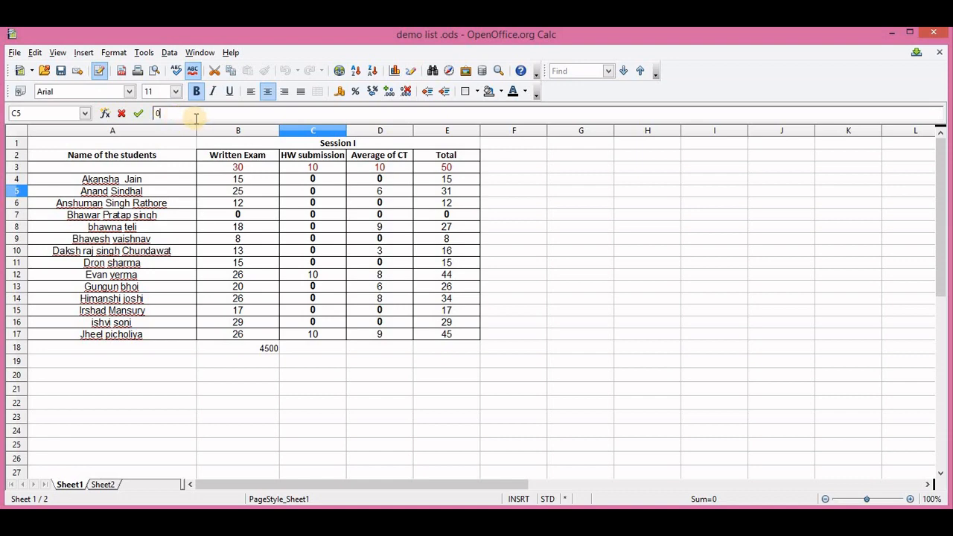
left_click(265, 349)
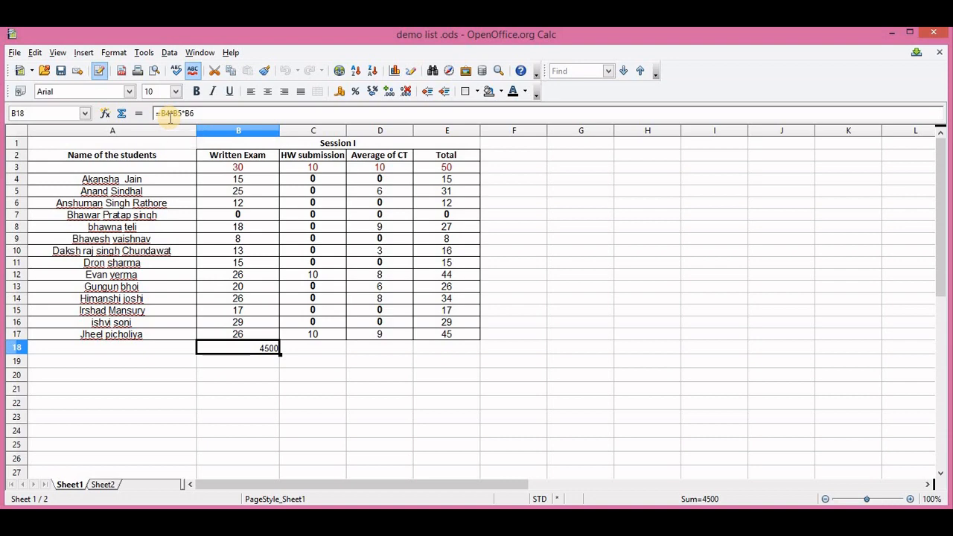
Compare the contents of individual mark cells in the HW submission, Average of CT and Total columns with the formula in B18
left_click(299, 182)
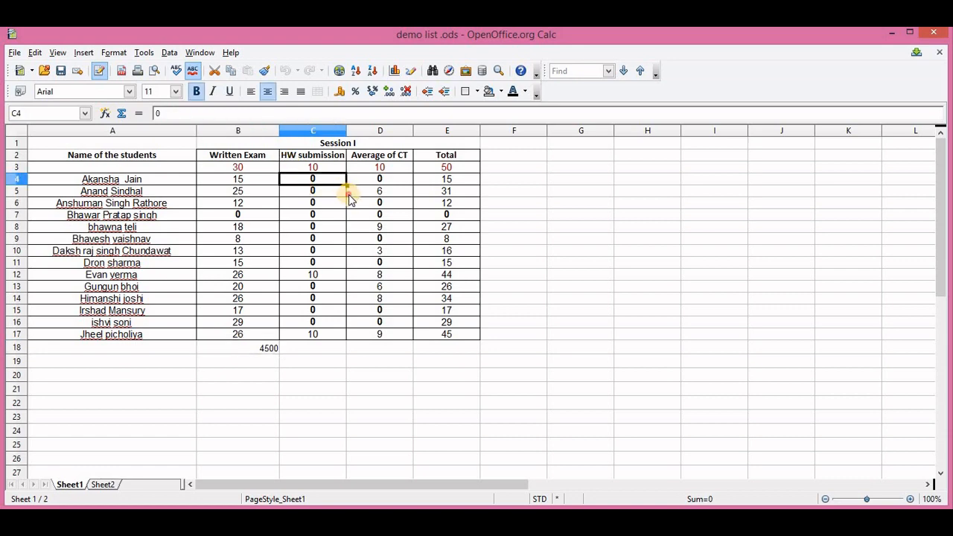
left_click(377, 195)
left_click(381, 204)
left_click(386, 214)
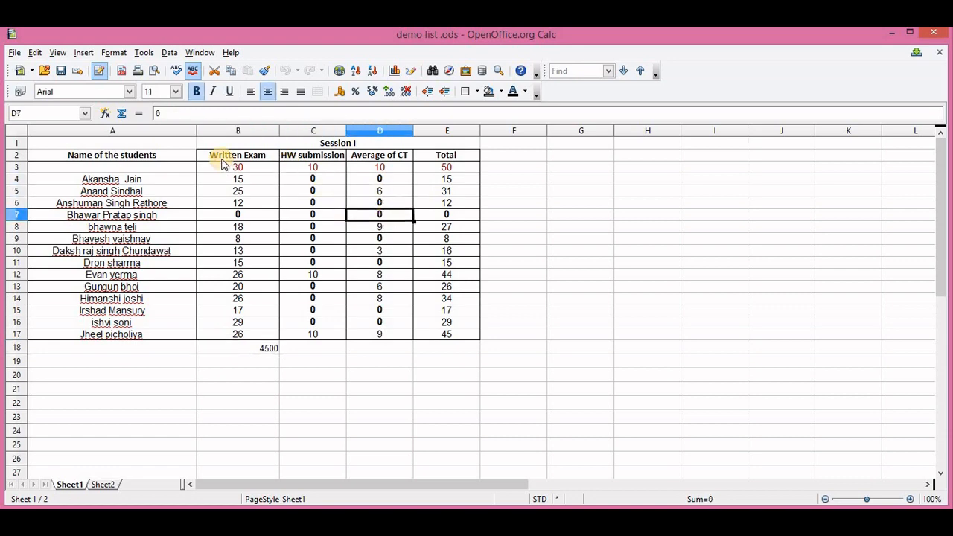
left_click(462, 203)
left_click(450, 180)
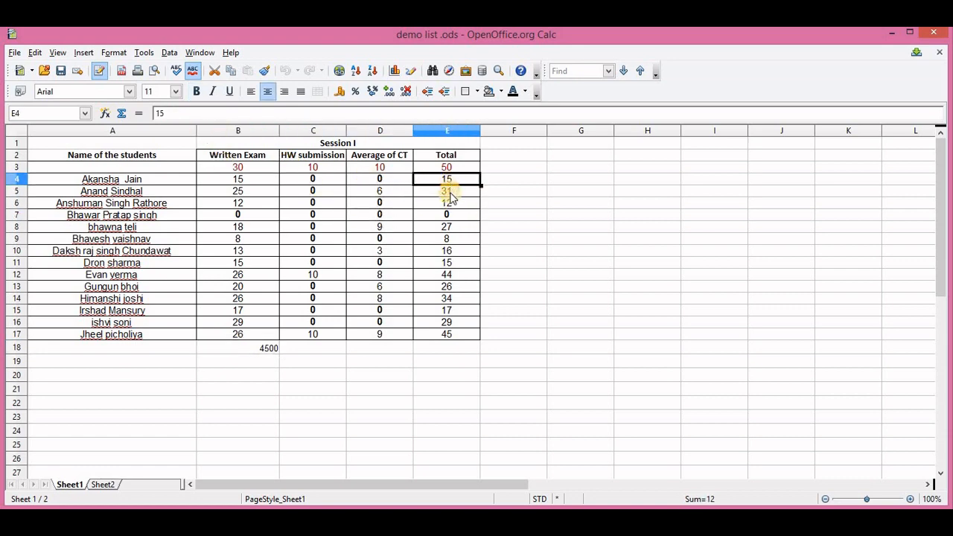
left_click(450, 195)
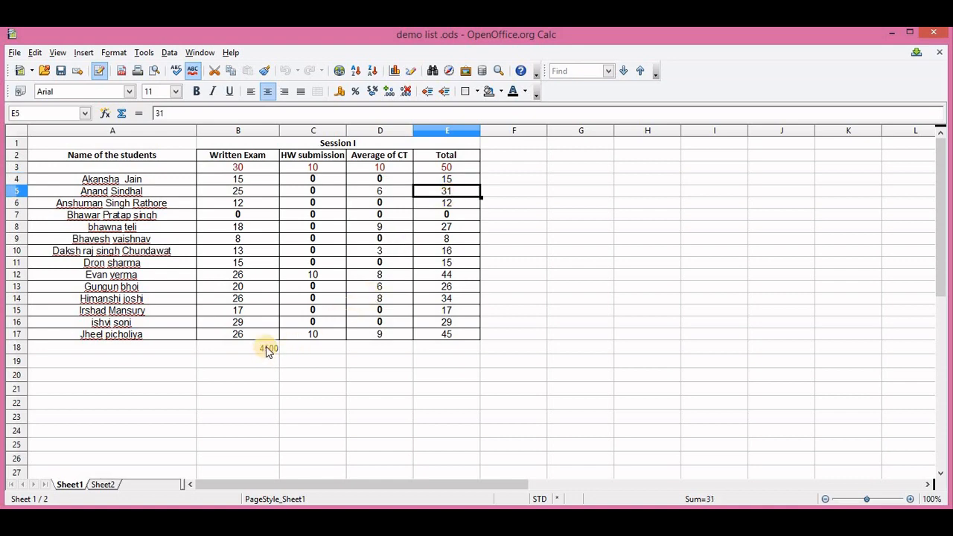
left_click(266, 348)
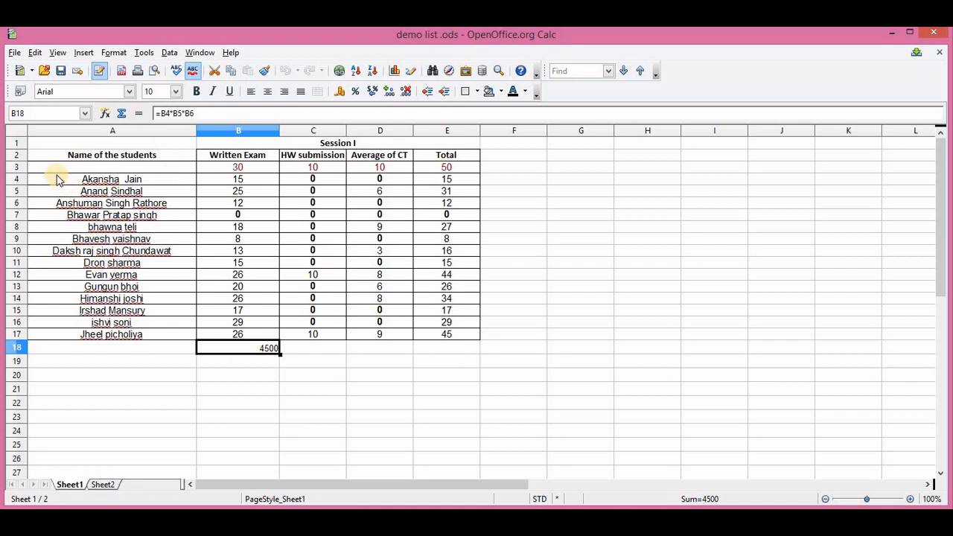
Select the entire columns A through F one at a time to examine the column headings
left_click(111, 131)
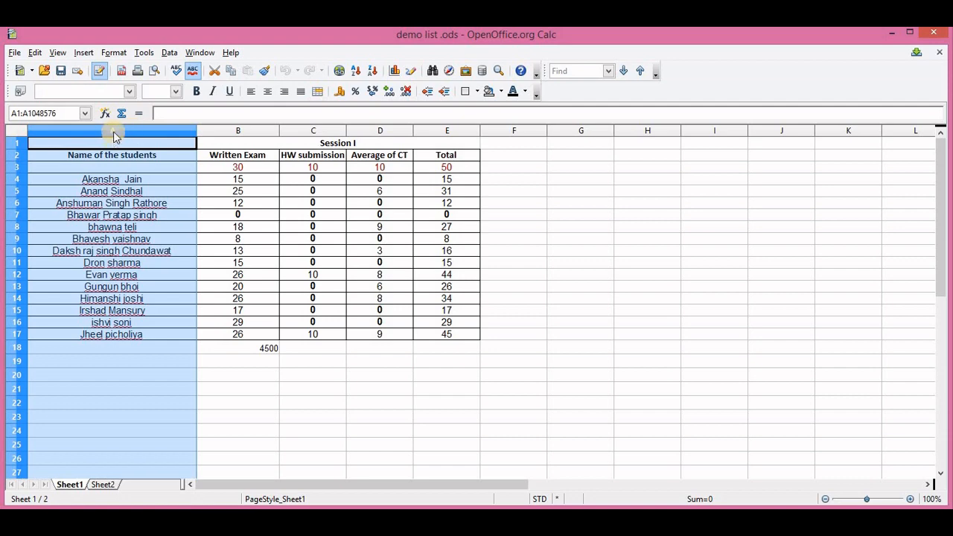
left_click(222, 130)
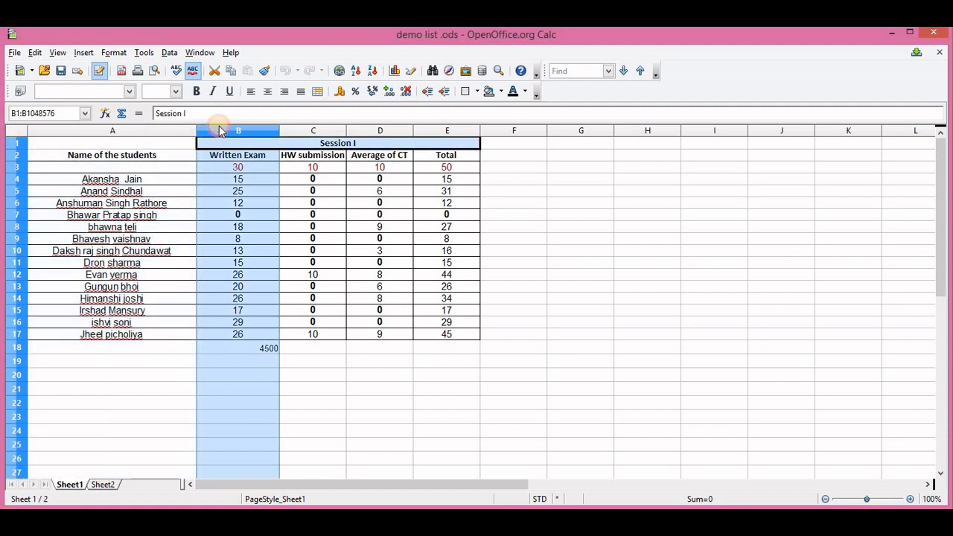
left_click(289, 132)
left_click(372, 131)
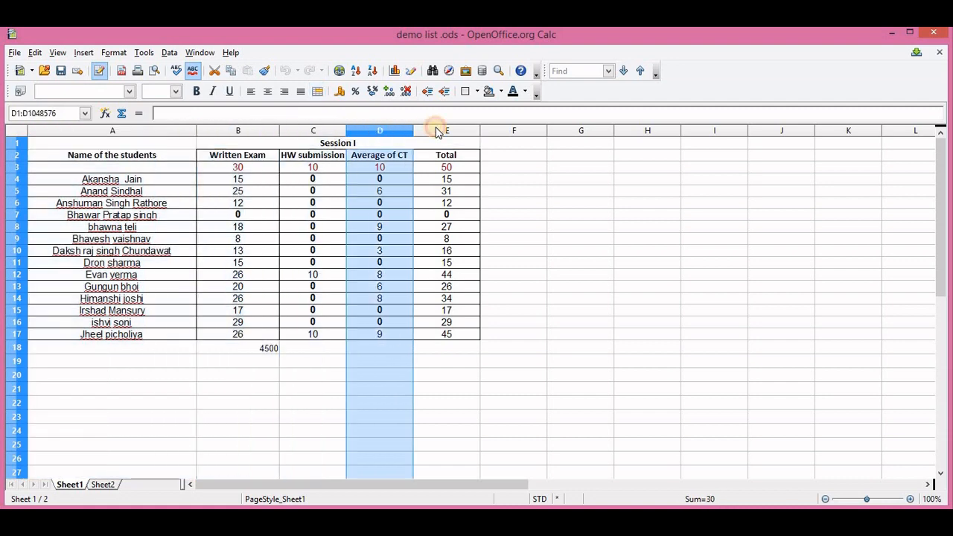
left_click(437, 130)
left_click(509, 131)
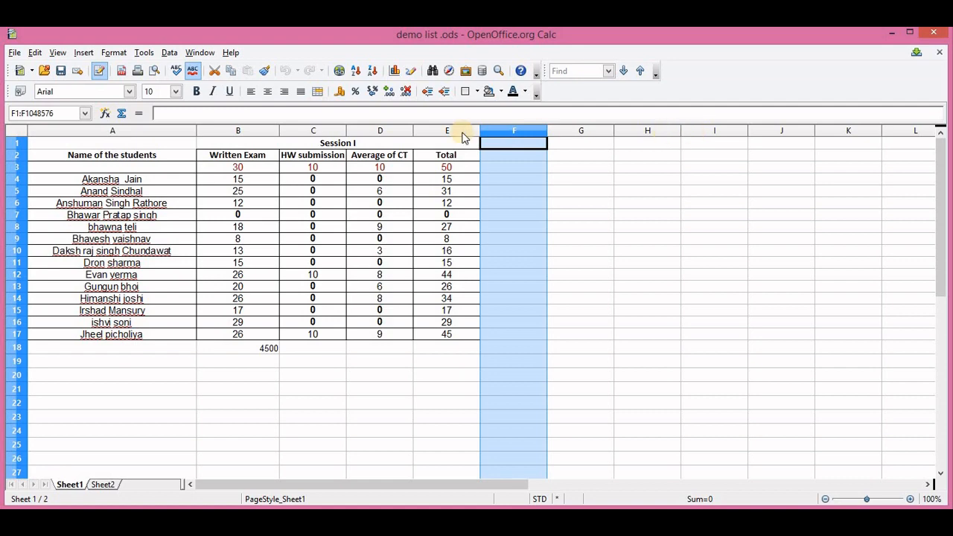
Select the entire rows 1 through 6 individually to examine the row headings
left_click(14, 145)
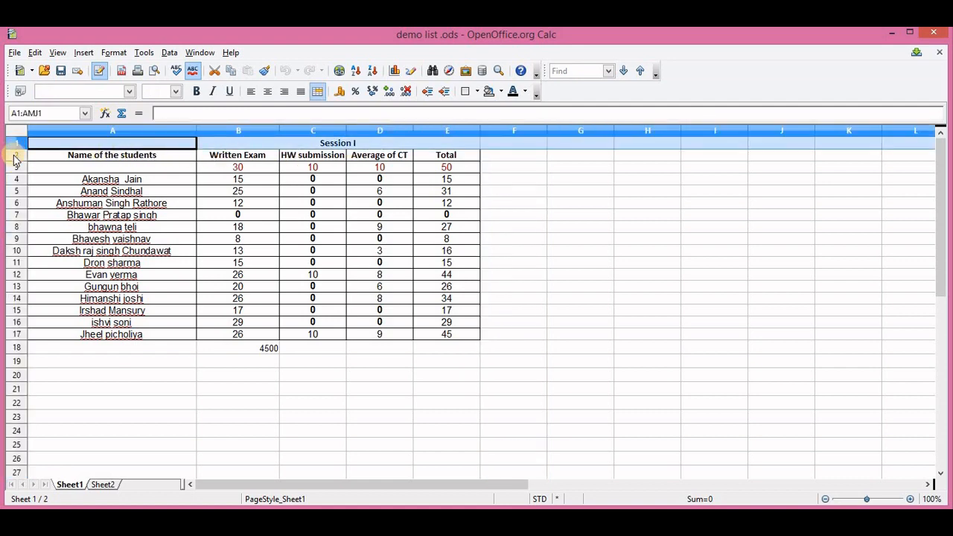
left_click(14, 156)
left_click(16, 168)
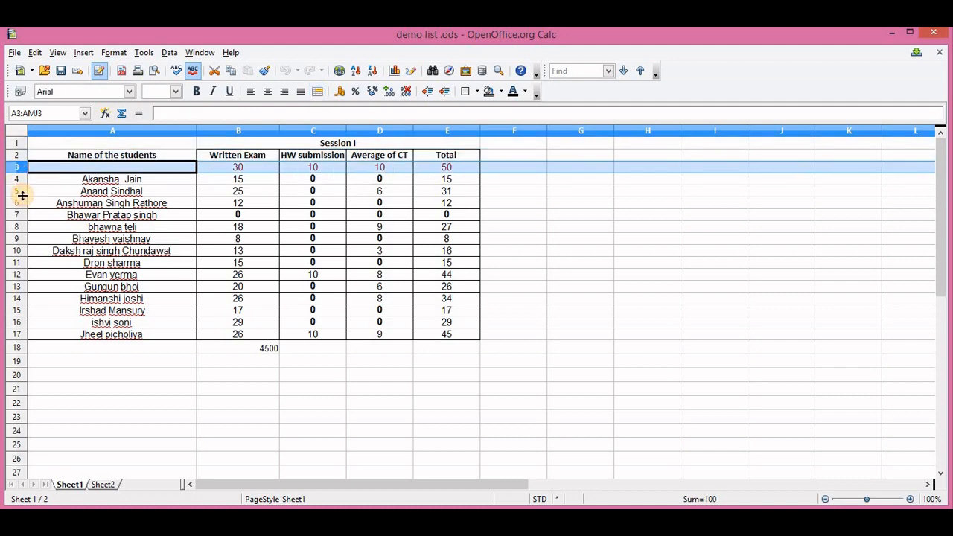
left_click(17, 190)
left_click(18, 179)
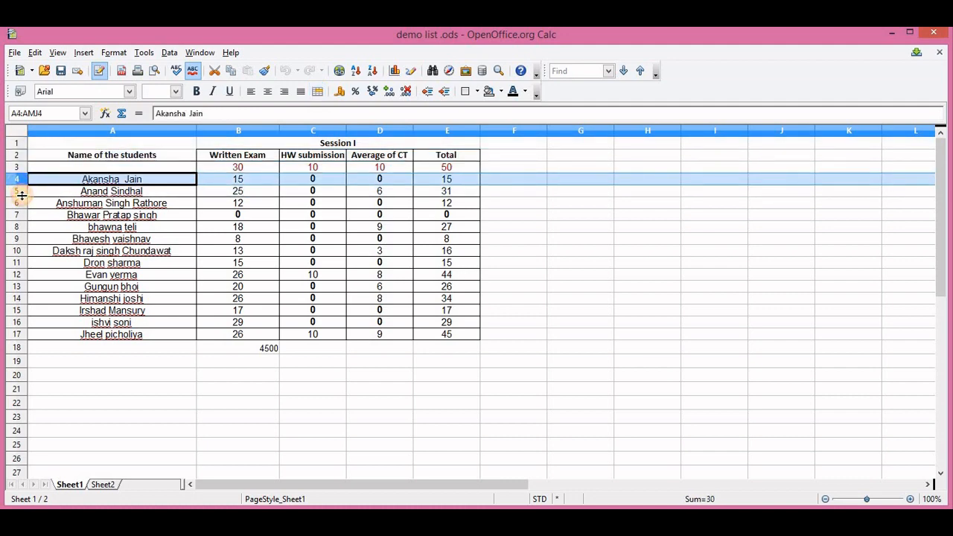
left_click(18, 191)
left_click(18, 203)
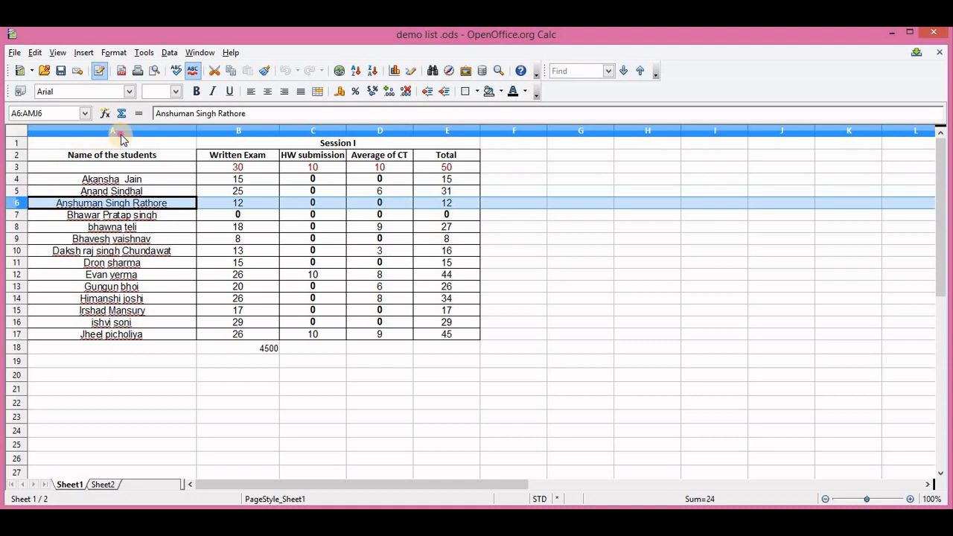
Go over the lettered columns of the marks table again, selecting A to E individually and ending on the Total column
left_click(120, 133)
left_click(223, 131)
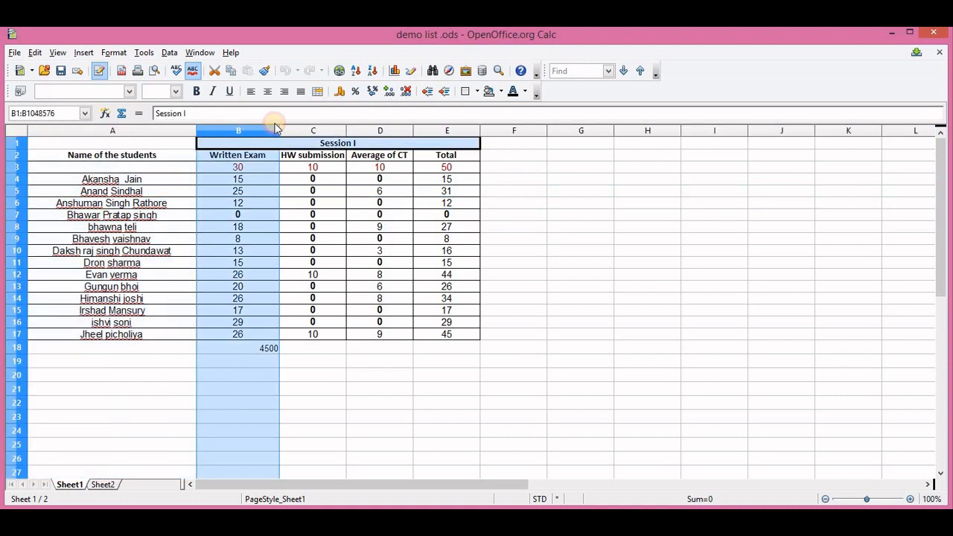
left_click(372, 131)
left_click(312, 131)
left_click(436, 134)
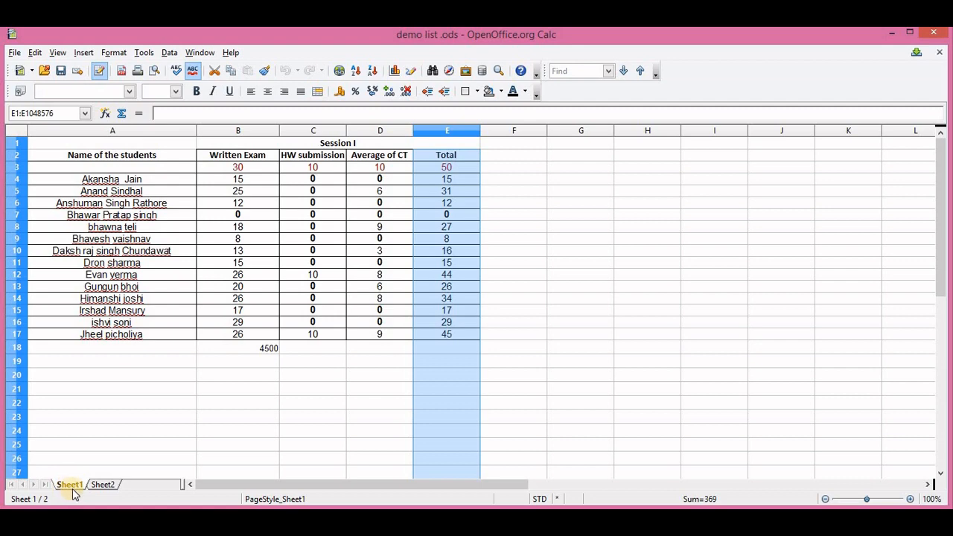
Alternate between Sheet2 and Sheet1 to compare the Session II and Session I tables, ending on Sheet1
left_click(103, 484)
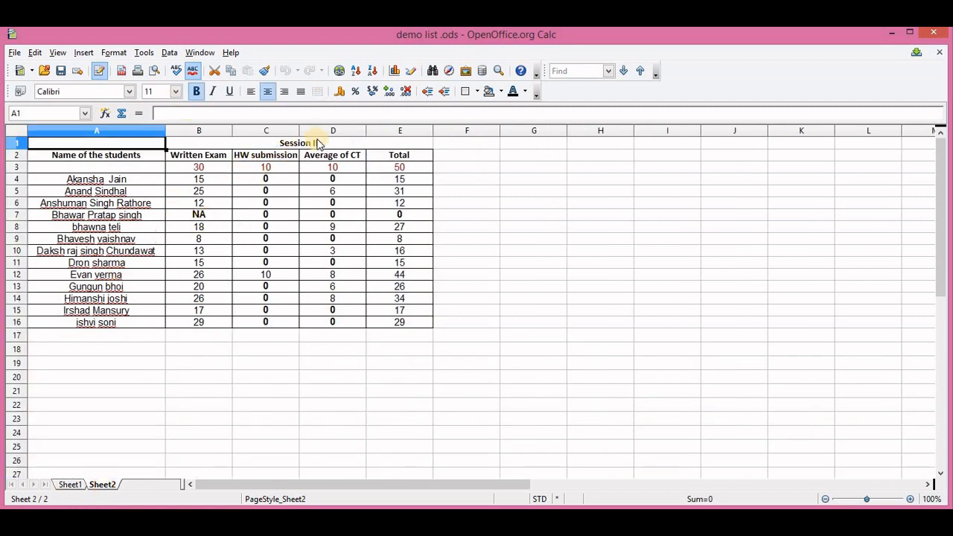
left_click(70, 485)
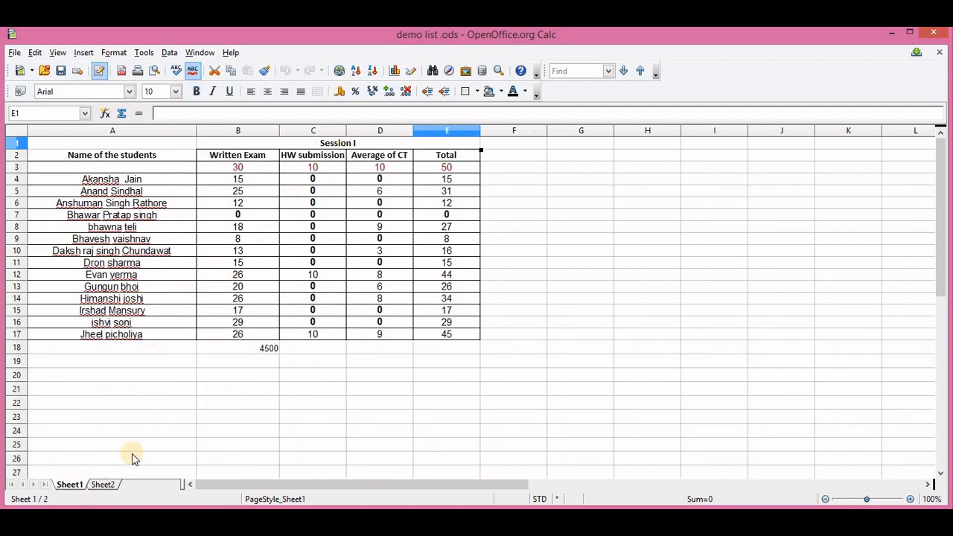
left_click(104, 484)
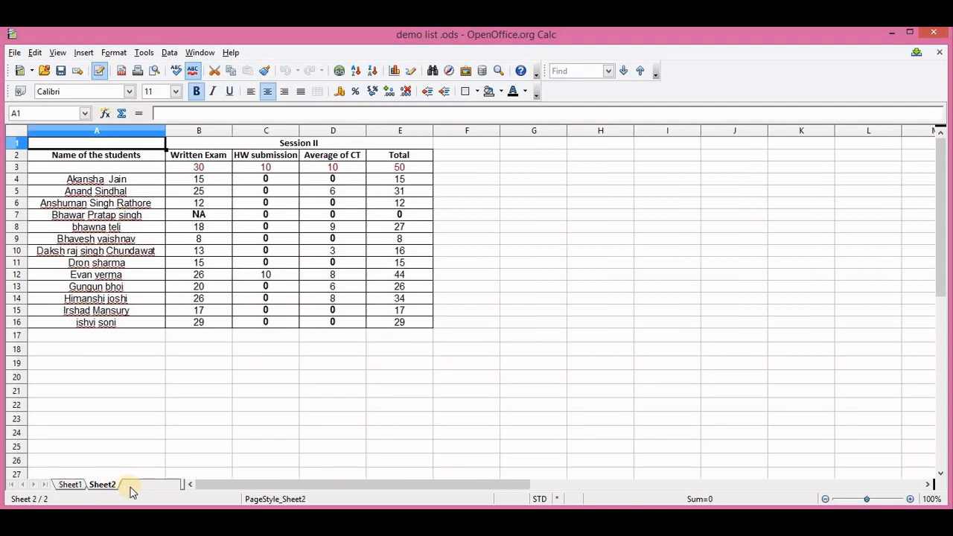
left_click(70, 485)
left_click(102, 485)
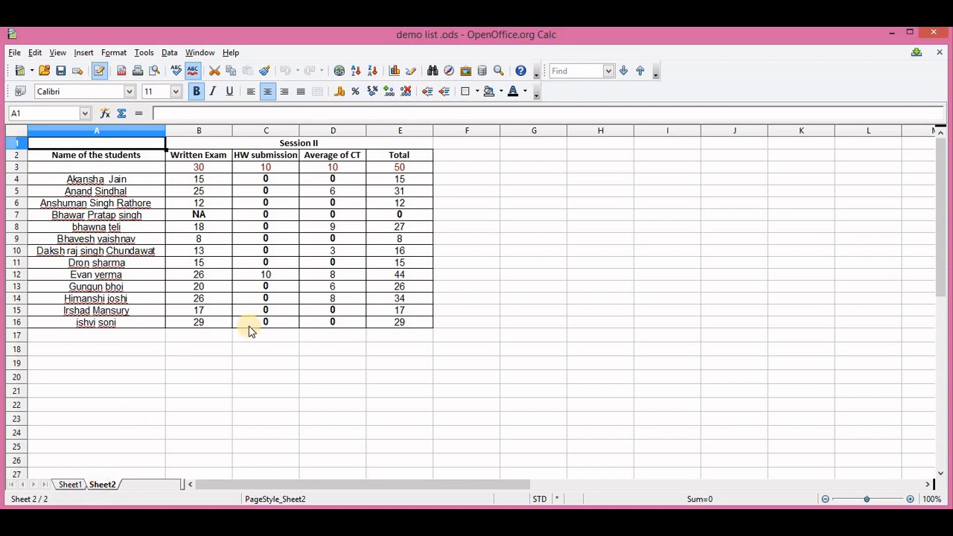
left_click(70, 485)
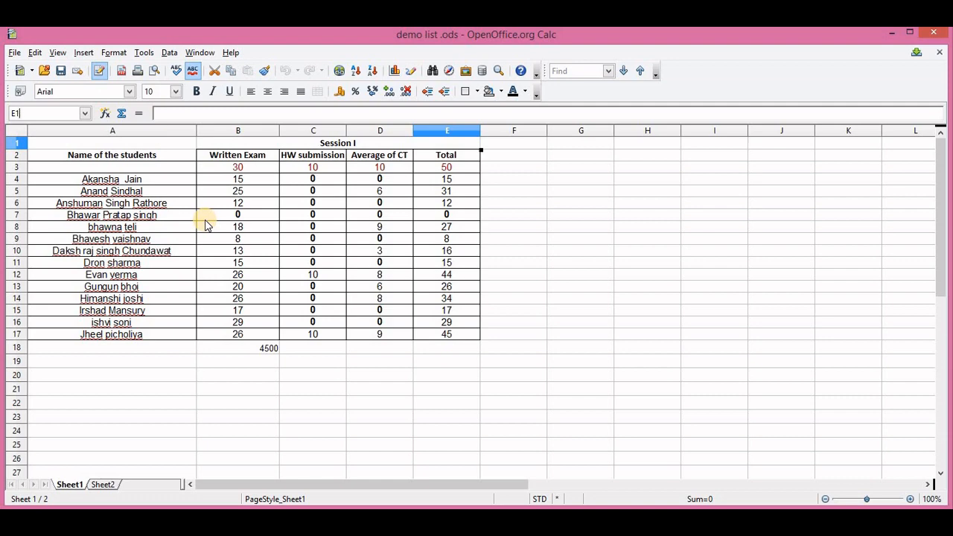
Select column B and cell B8, and examine how the cell's address combines its column letter and row number
left_click(228, 134)
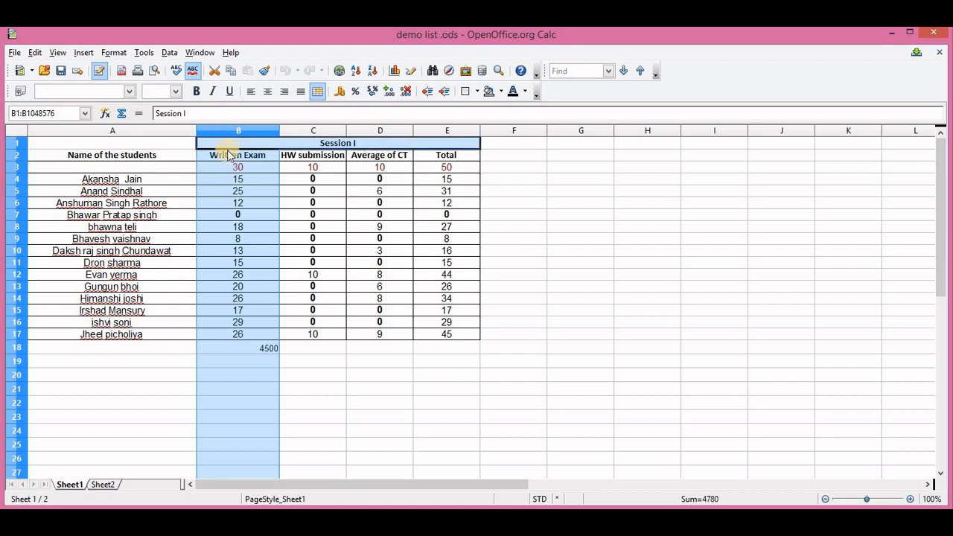
left_click(192, 229)
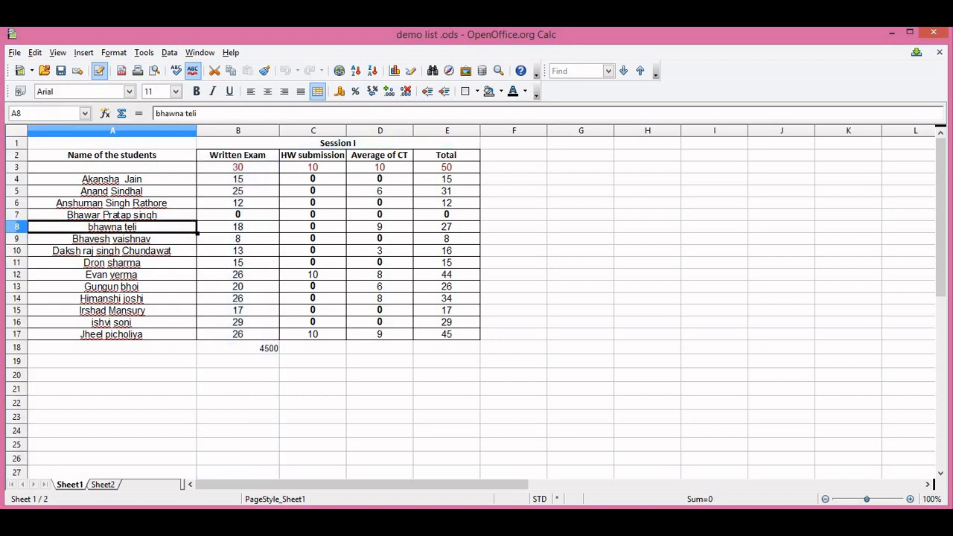
left_click(219, 231)
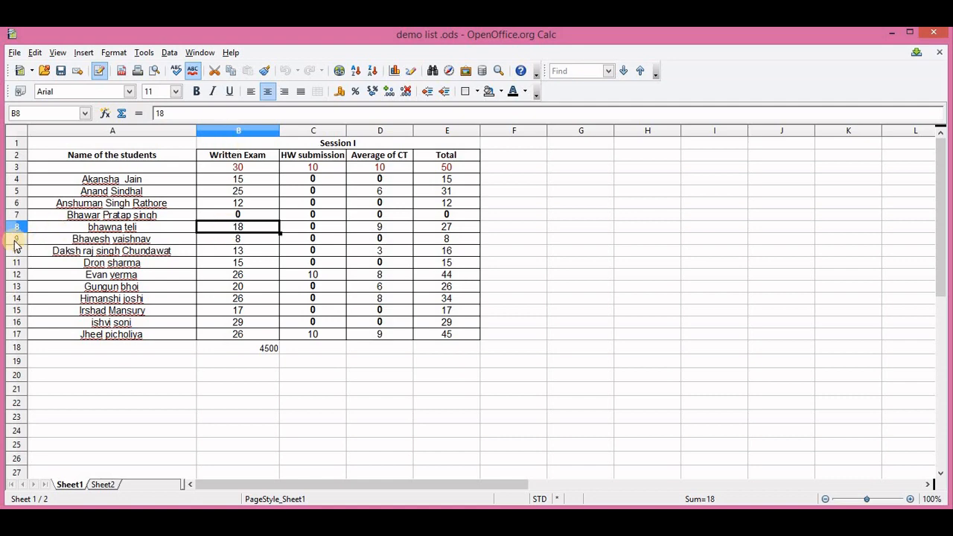
left_click(32, 113)
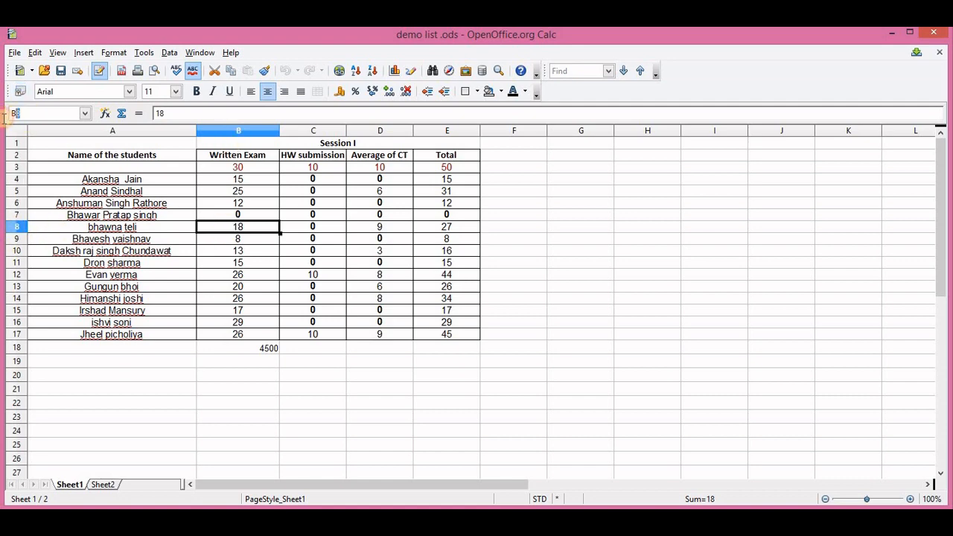
Check the address of cell B13 in the Written Exam column, and select cells C6 and D8
left_click(257, 288)
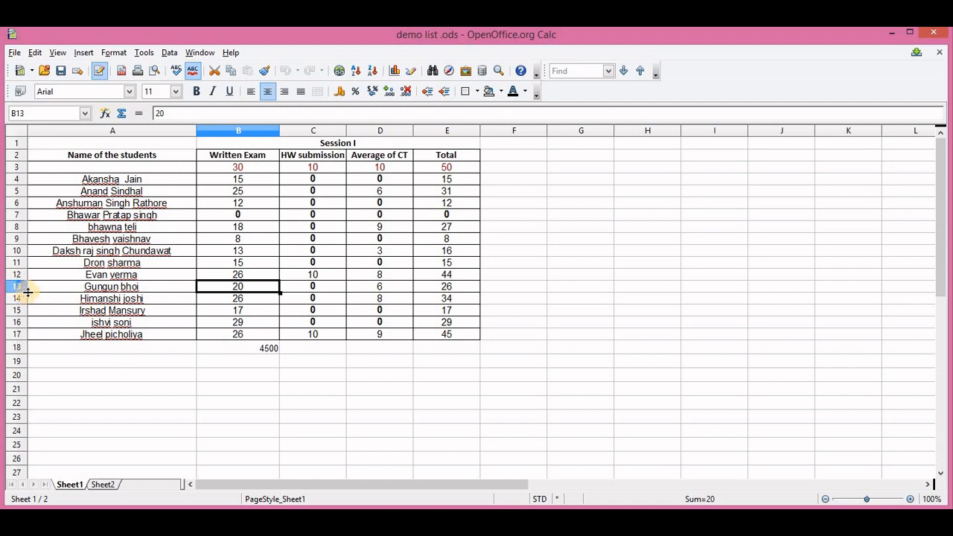
left_click(18, 113)
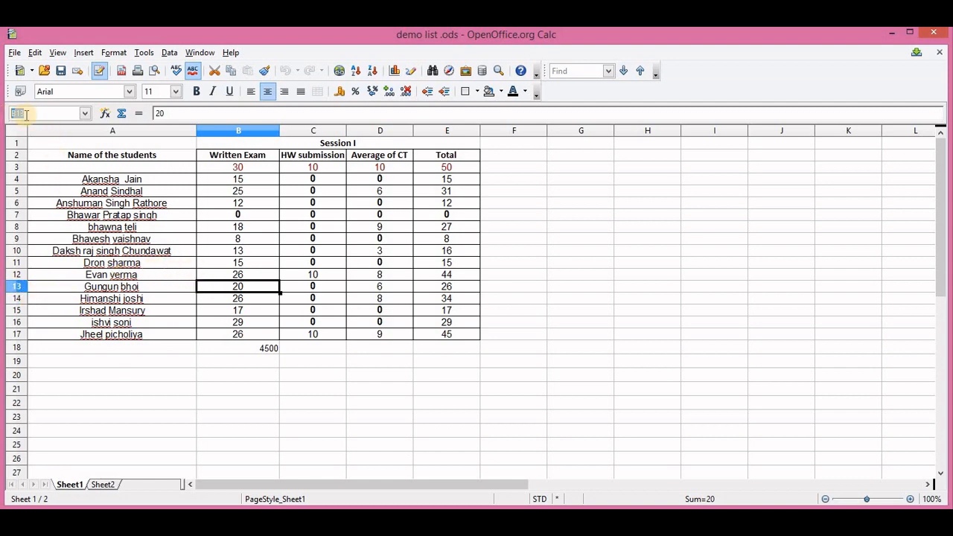
left_click(296, 205)
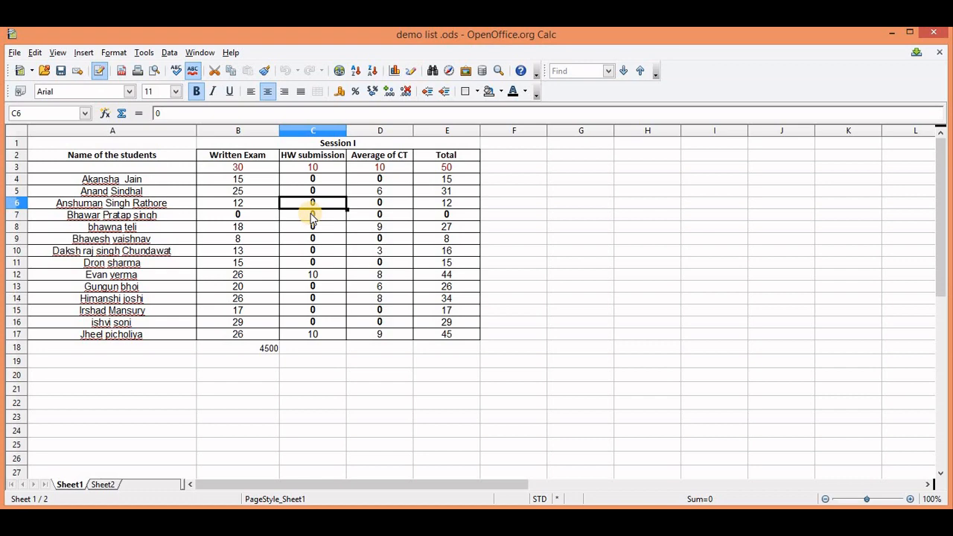
left_click(369, 226)
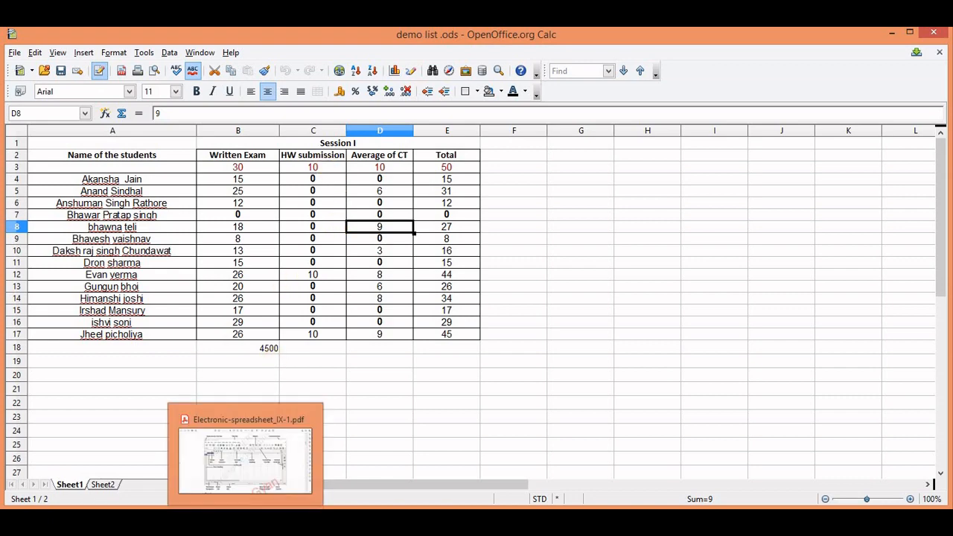
Switch to Electronic-spreadsheet_IX-1.pdf and examine the labelled diagram of the spreadsheet window
left_click(246, 521)
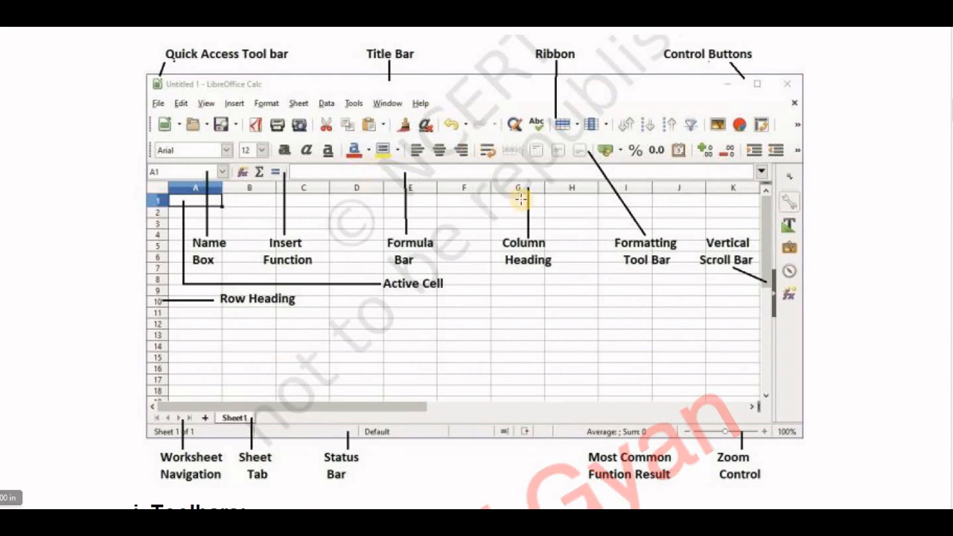
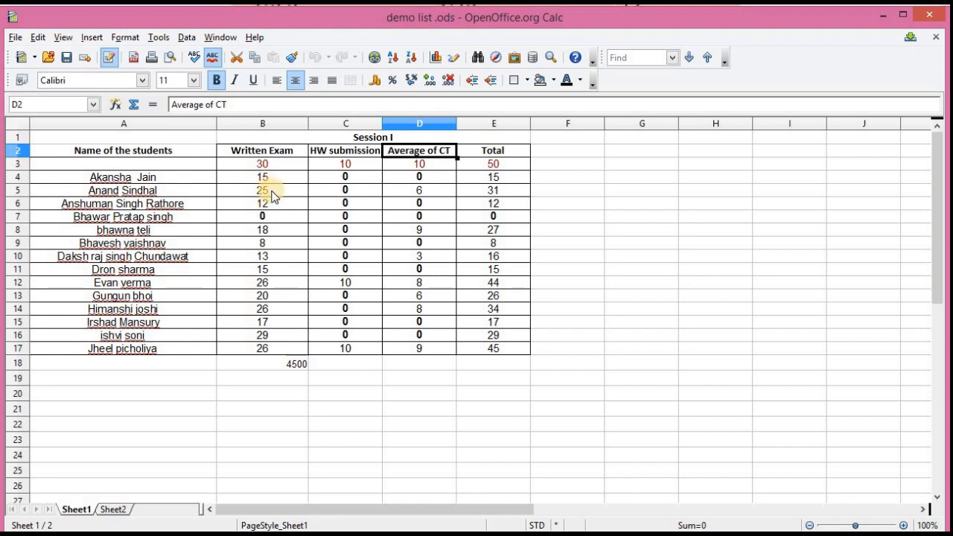
Enter the formula =4*3+5 in the empty cell C20 below the marks table
left_click(362, 399)
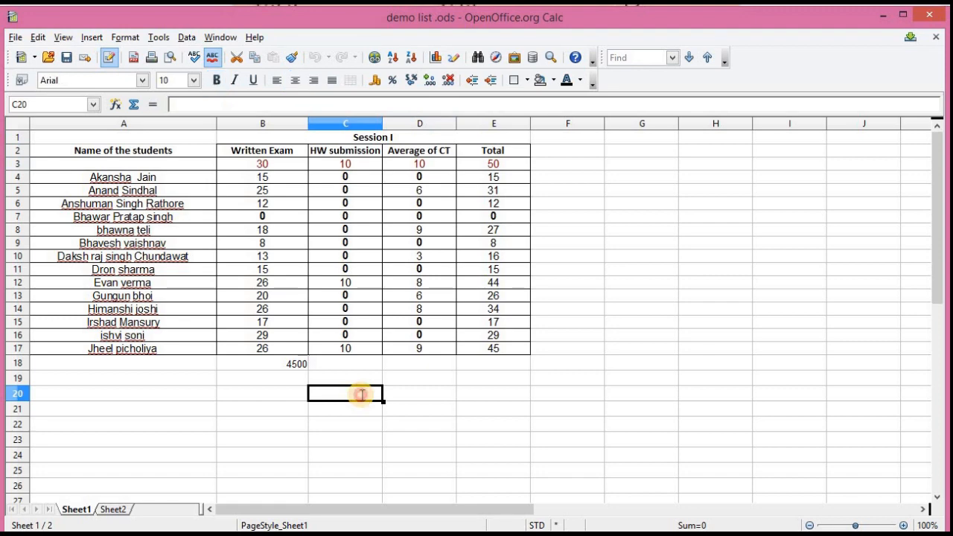
double_click(362, 397)
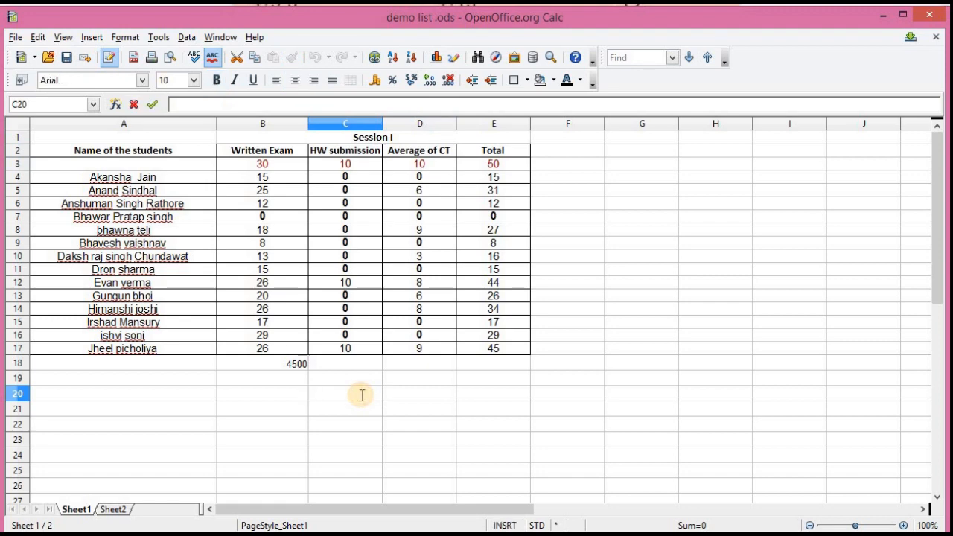
type("=4*3")
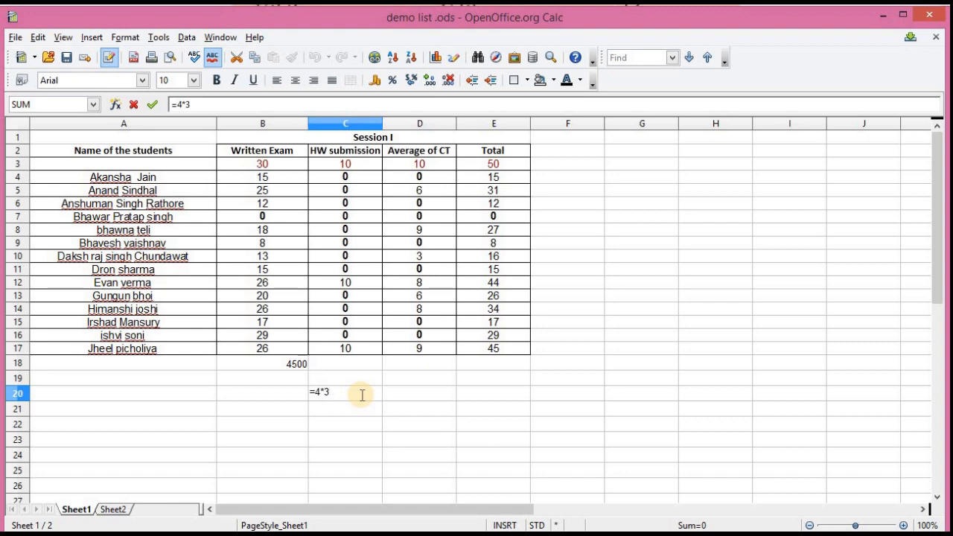
type("+5")
key("Return")
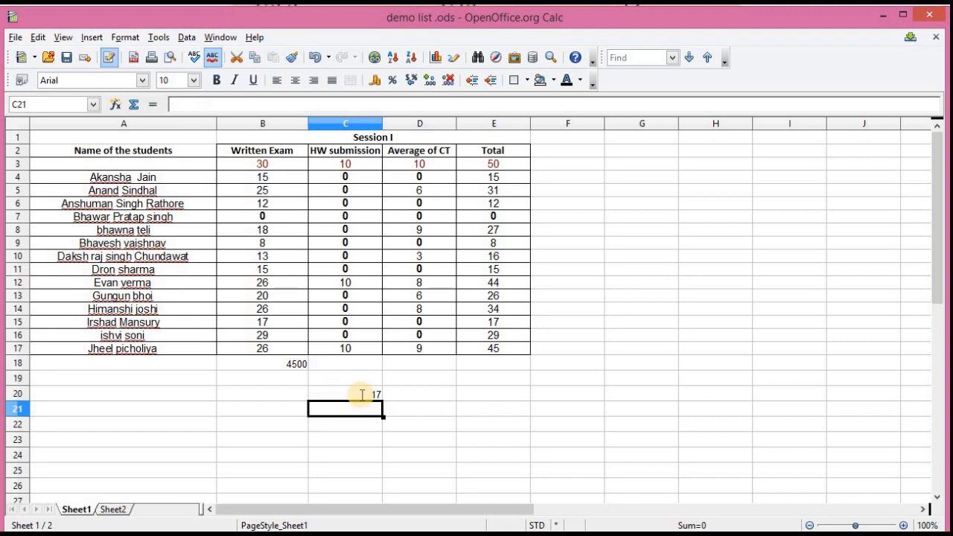
Review the formula in C20 and change it to =4*(3+5) so the addition is grouped in parentheses
left_click(362, 395)
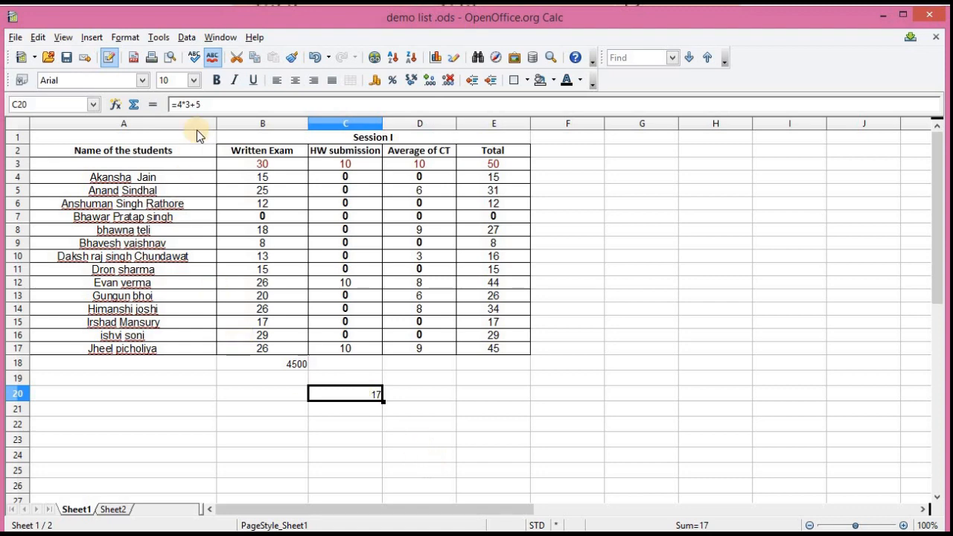
left_click_drag(207, 104, 176, 107)
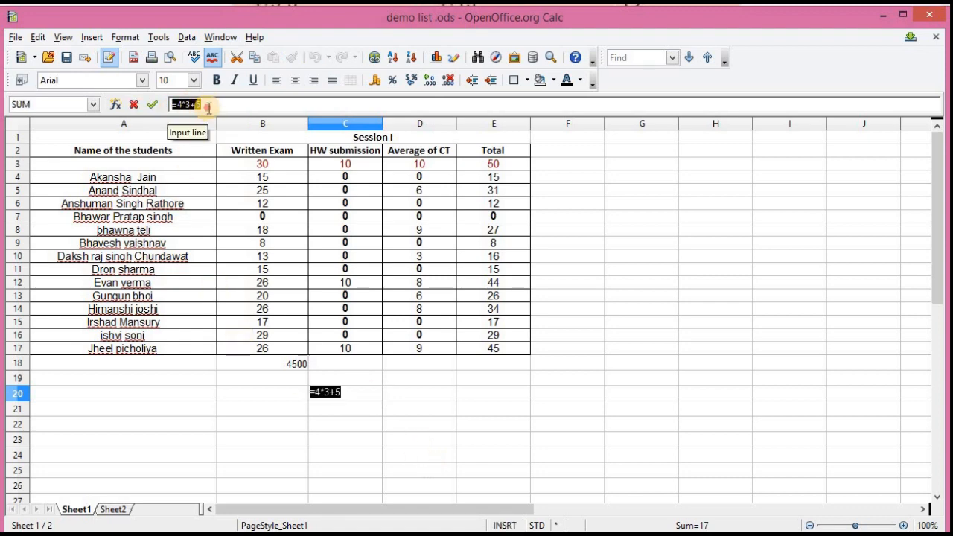
left_click(209, 107)
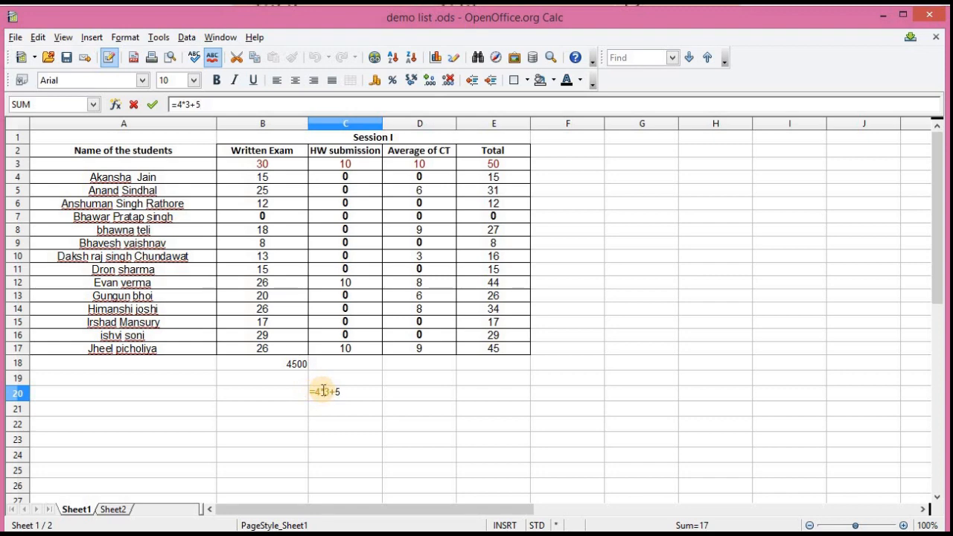
type("(3+5)")
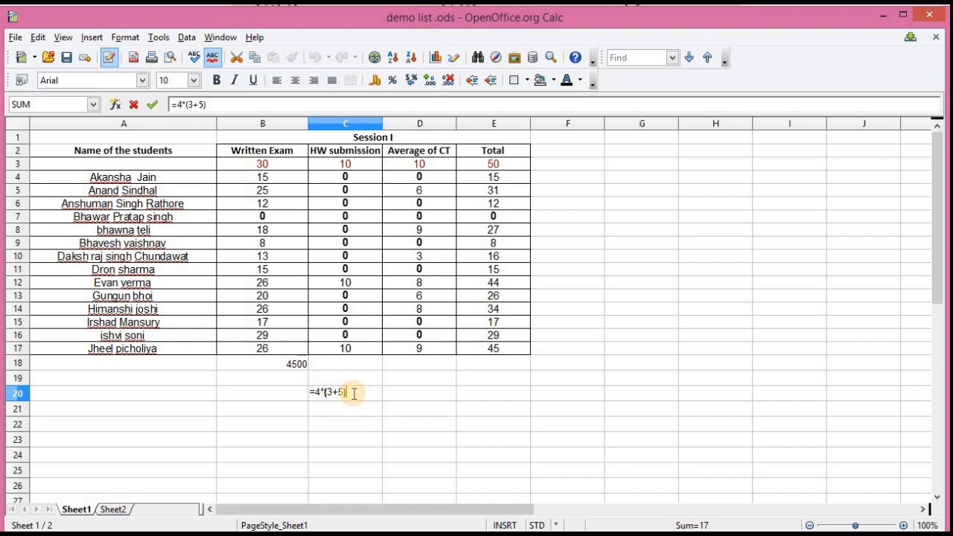
key("Return")
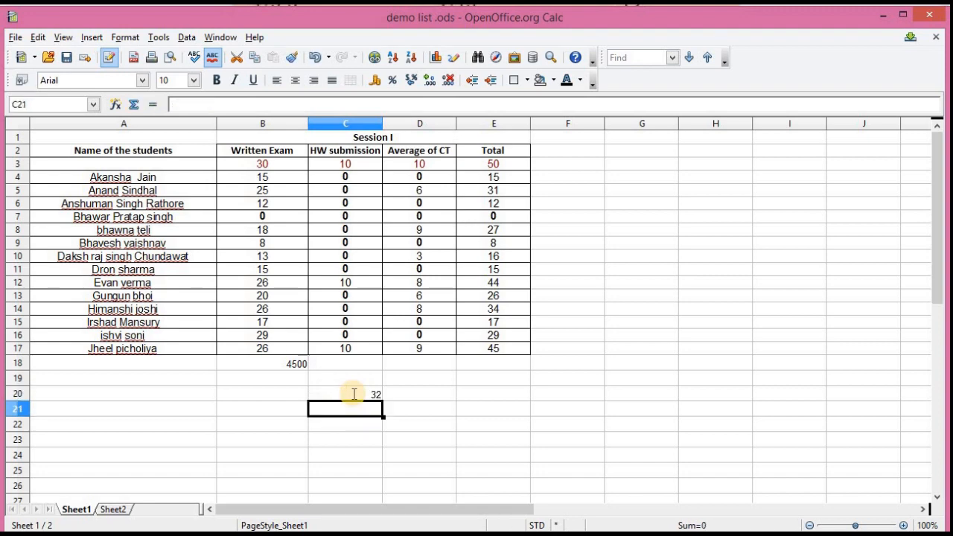
Review the parenthesised formula in C20, and clear the cell's contents
left_click(351, 395)
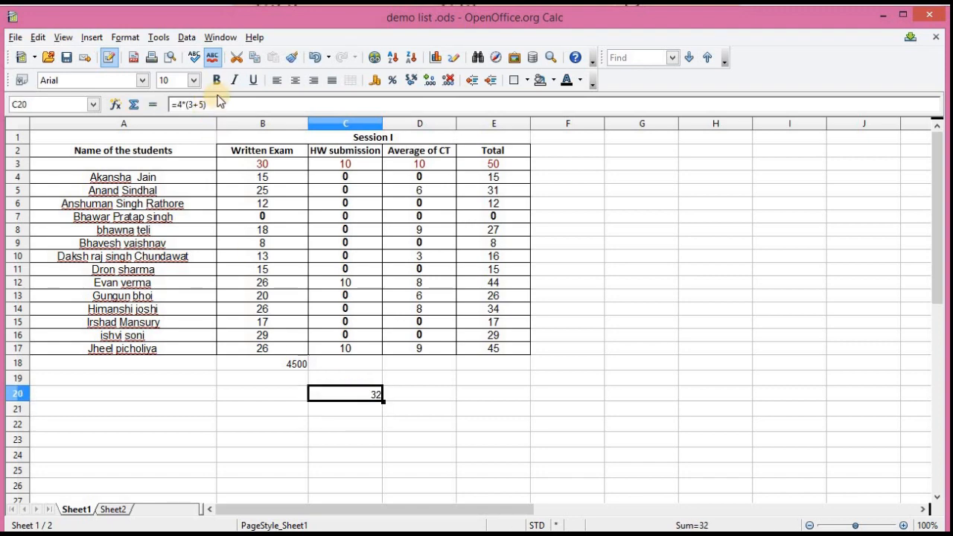
left_click_drag(217, 103, 171, 103)
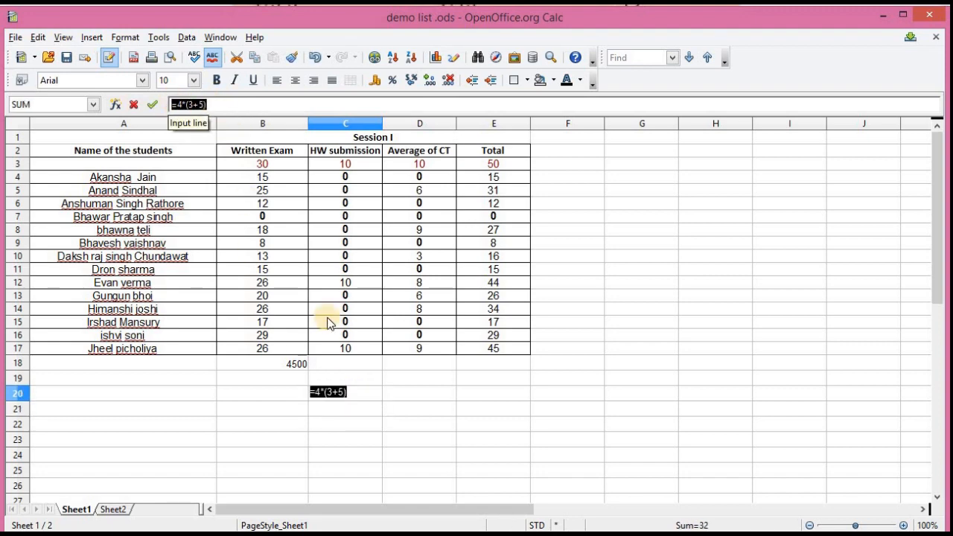
left_click(376, 399)
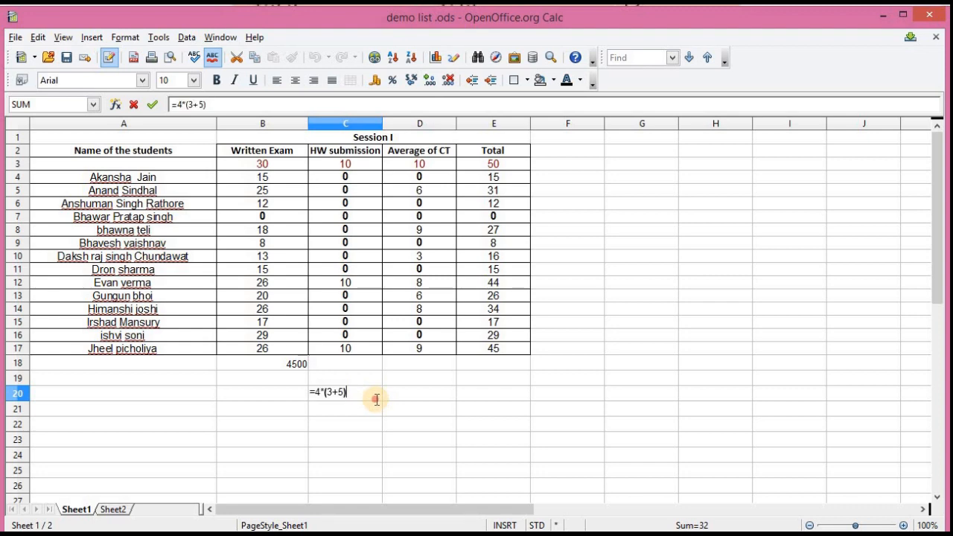
left_click_drag(348, 392, 313, 389)
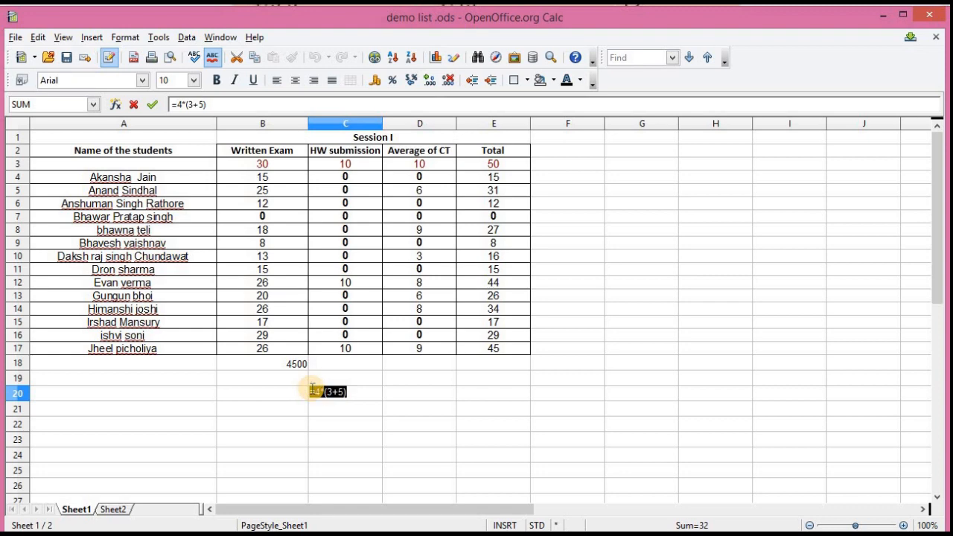
key("BackSpace")
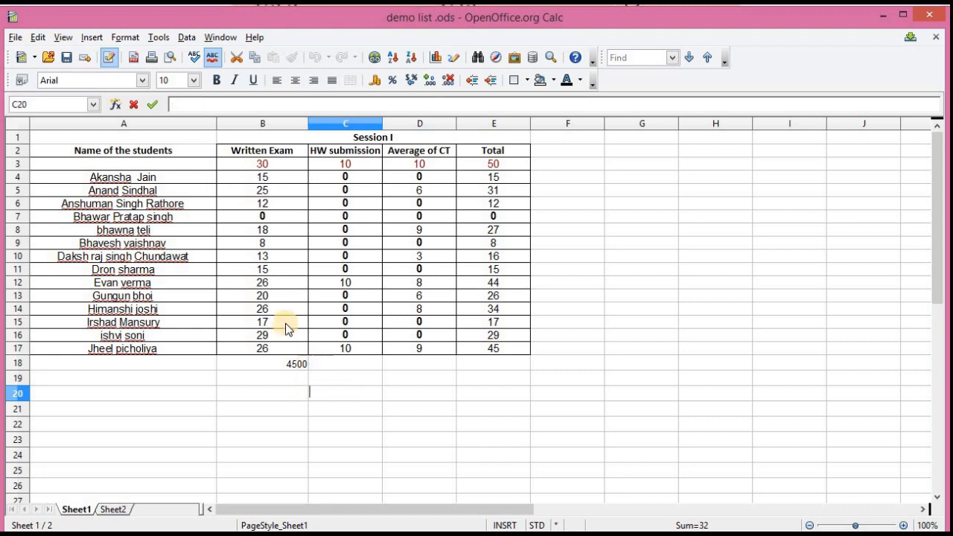
left_click(279, 168)
Examine the values in the Written Exam column by selecting cells B4, B6, B7, B9 and B3, ending on B4
left_click(278, 181)
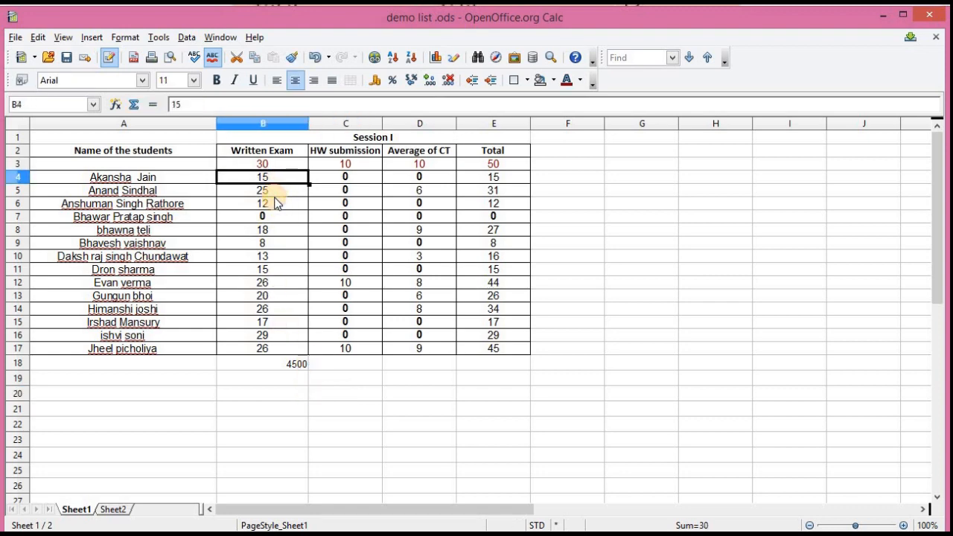
left_click(275, 204)
left_click(276, 219)
left_click(283, 246)
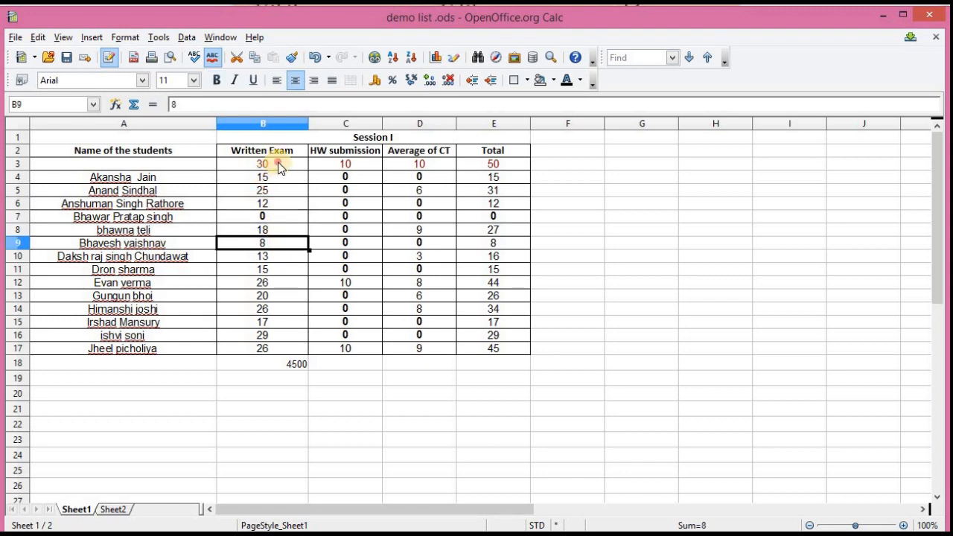
left_click(279, 165)
left_click(283, 176)
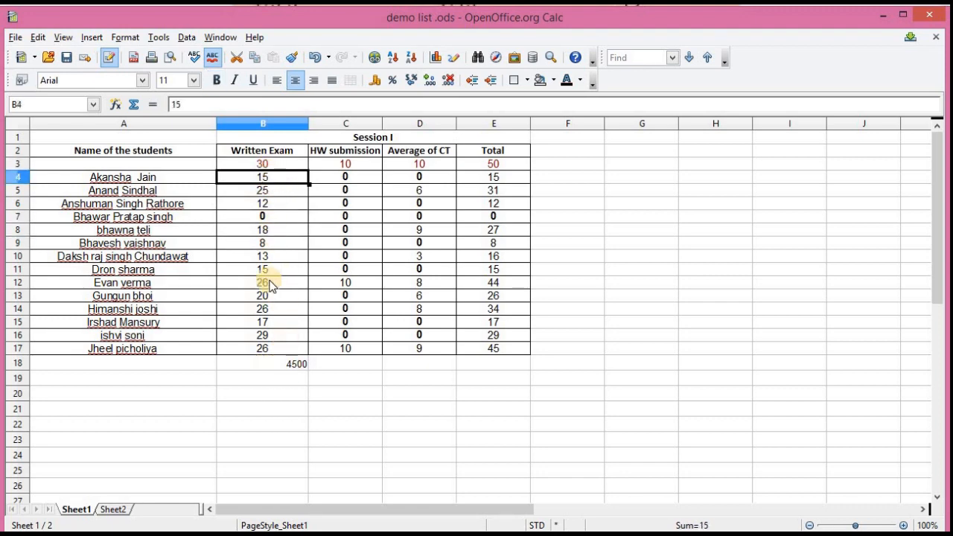
Replace the formula in B18 with =B4+B5+B6, referencing the first three students' Written Exam marks
left_click(235, 365)
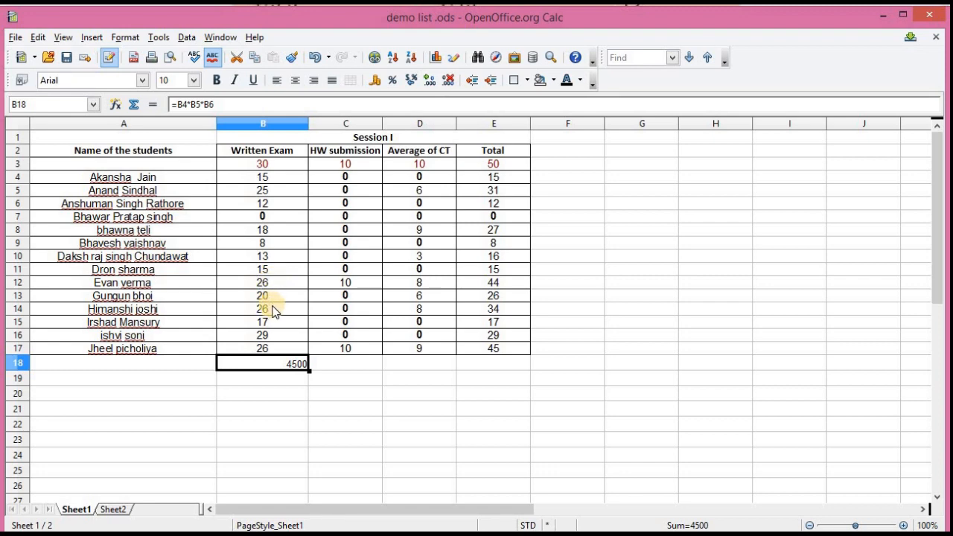
key("BackSpace")
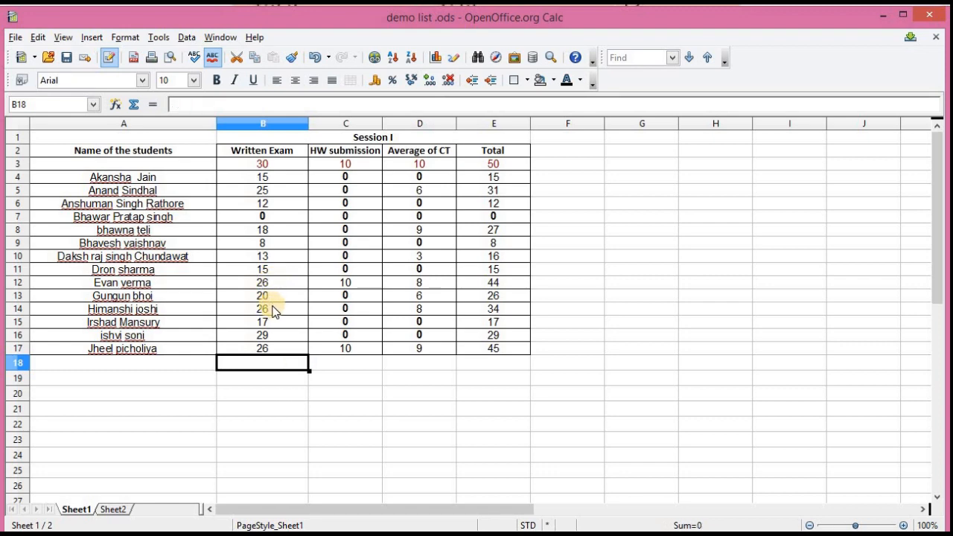
double_click(239, 361)
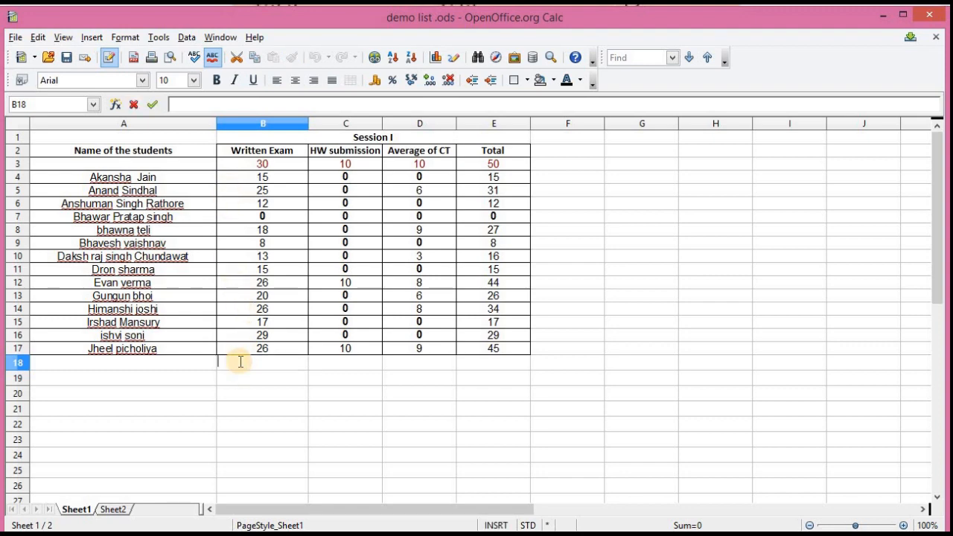
type("=")
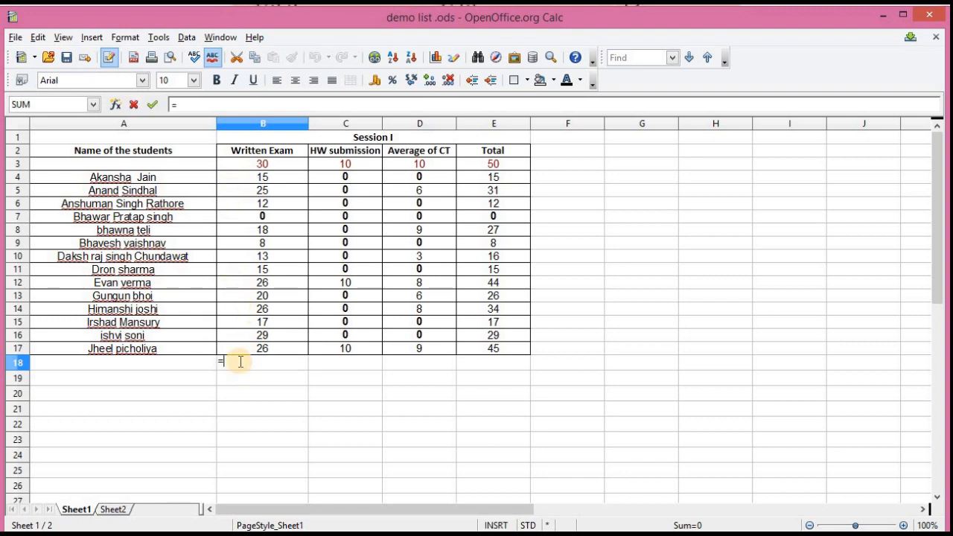
left_click(266, 177)
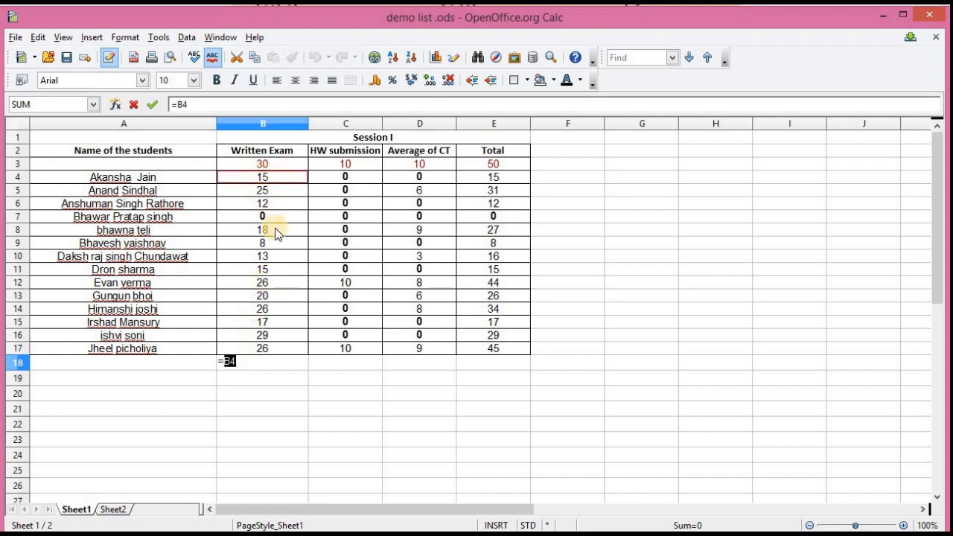
type("+")
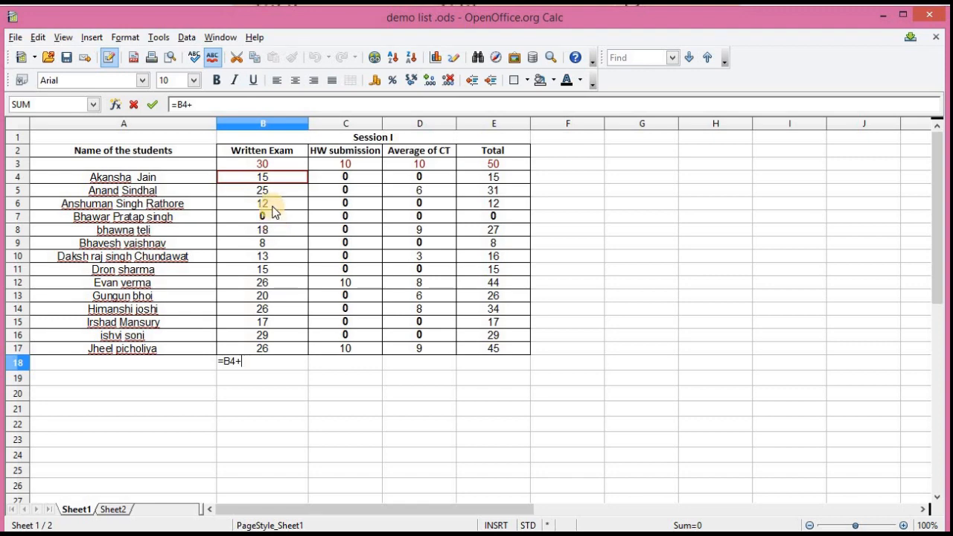
left_click(273, 193)
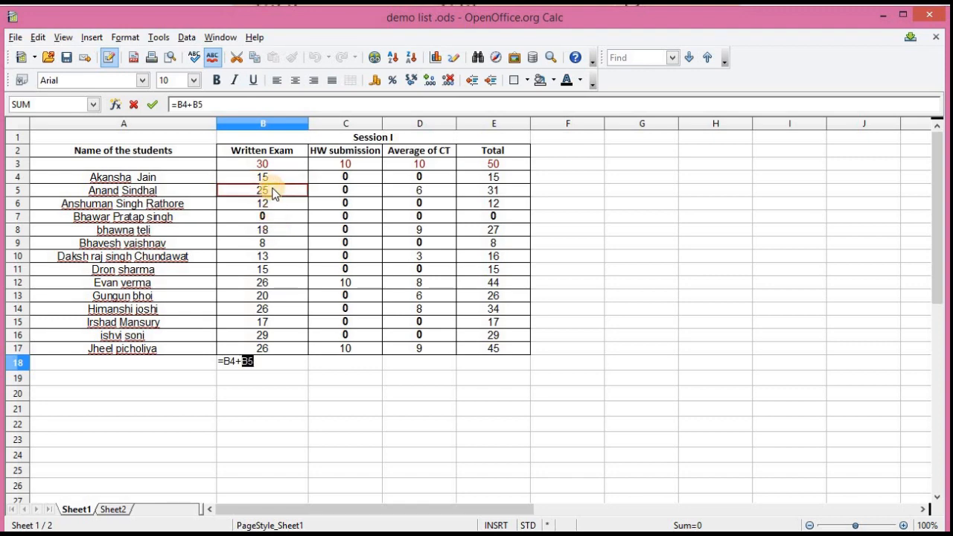
type("+")
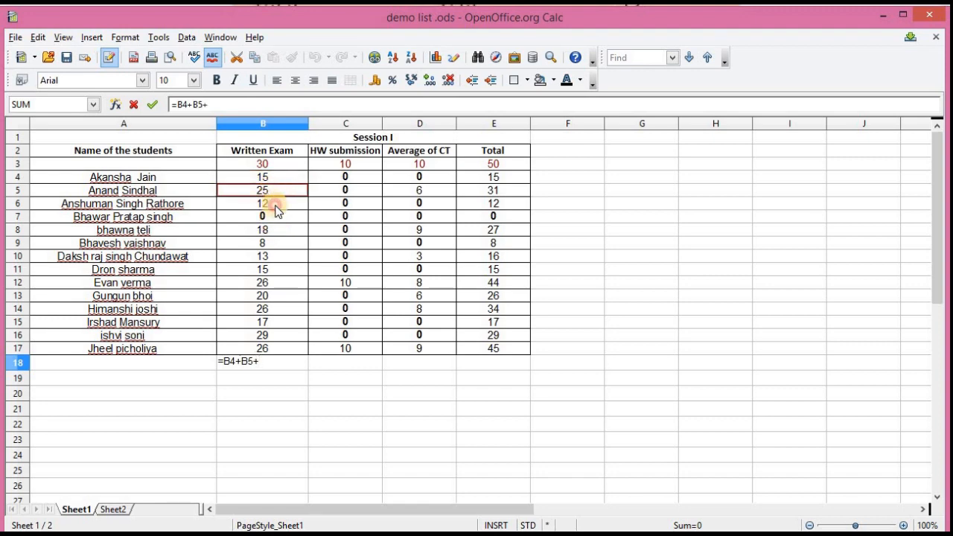
left_click(274, 210)
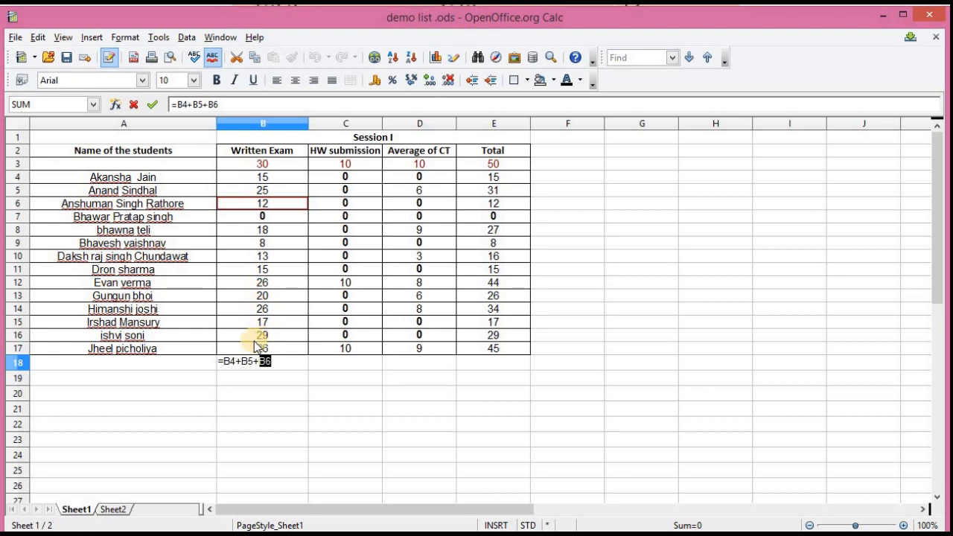
left_click(286, 364)
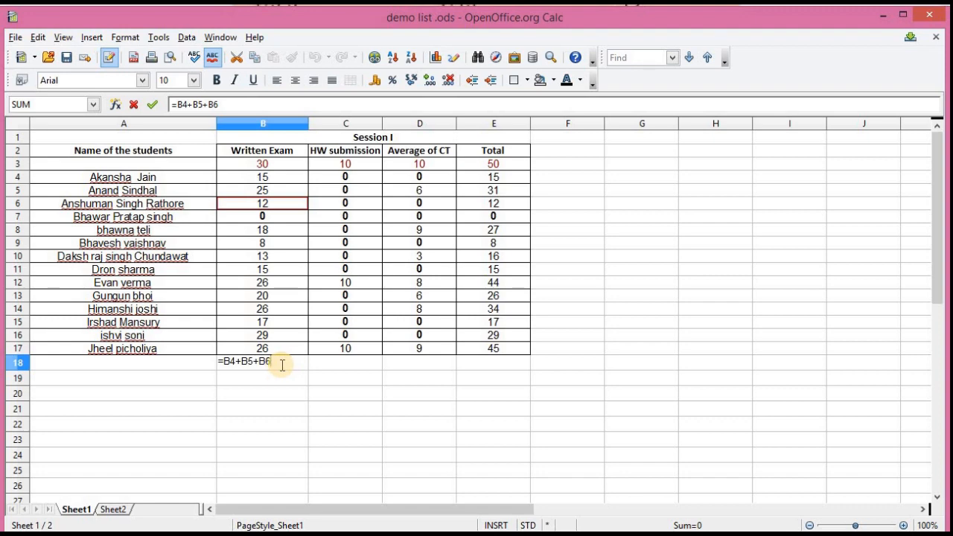
Highlight the cell references in the B18 formula, and point to the first and last Written Exam marks, B4 and B17
left_click(226, 362)
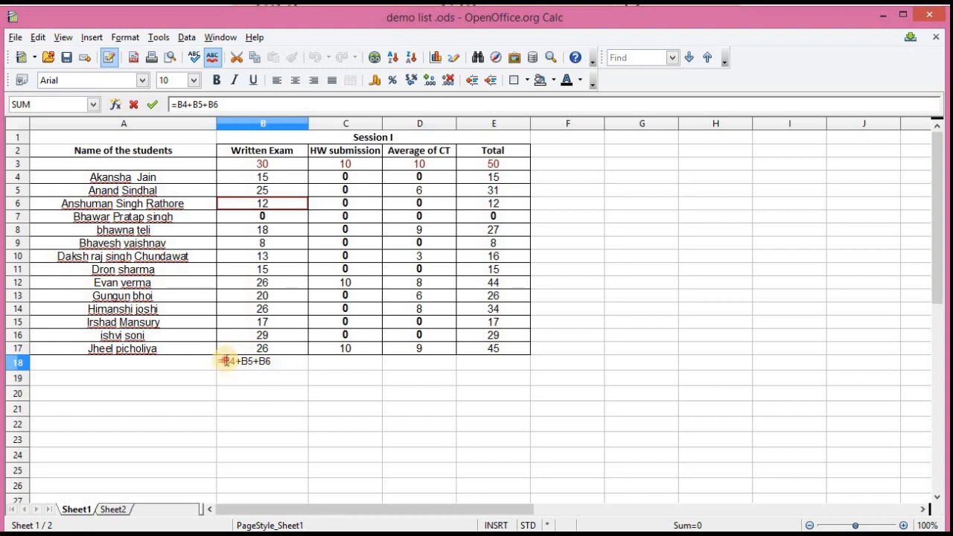
left_click_drag(225, 361, 279, 362)
left_click(284, 361)
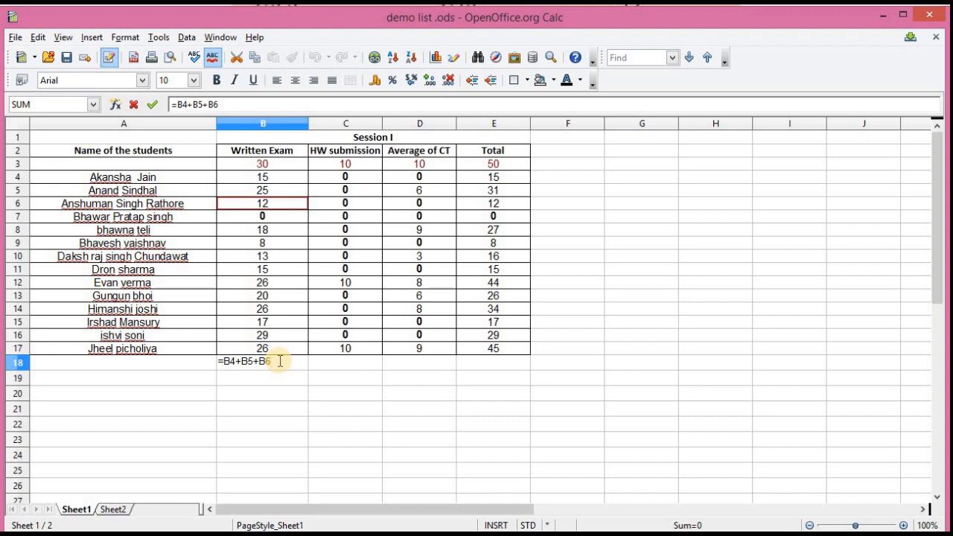
left_click(283, 178)
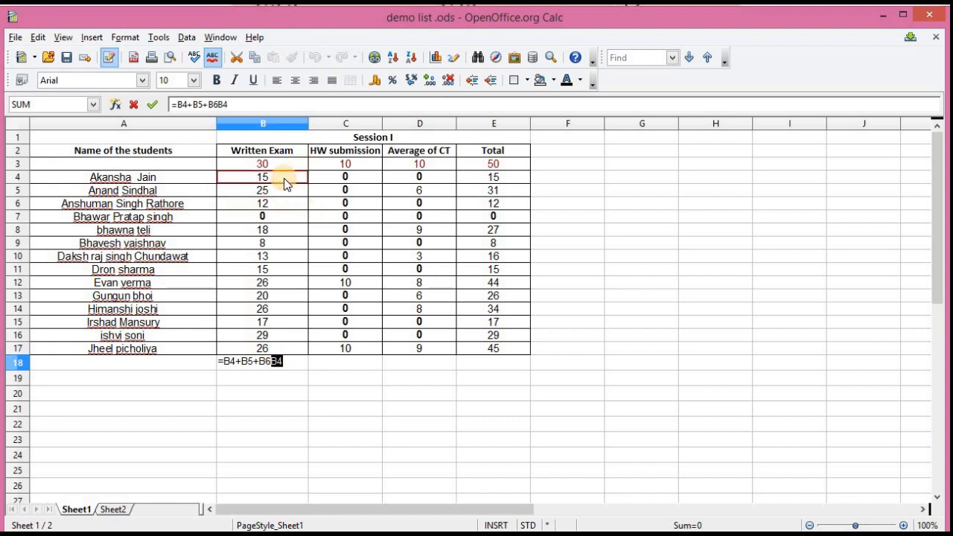
left_click(276, 346)
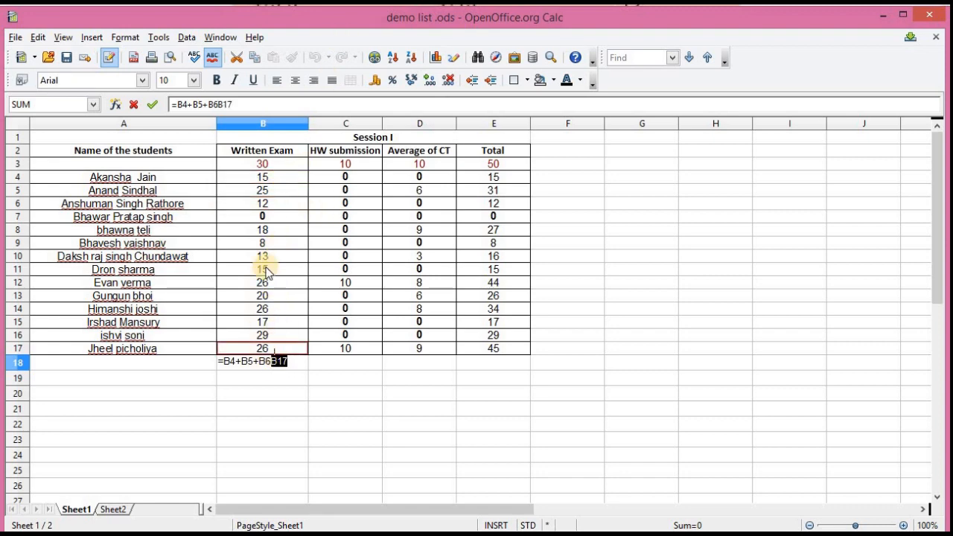
left_click(291, 361)
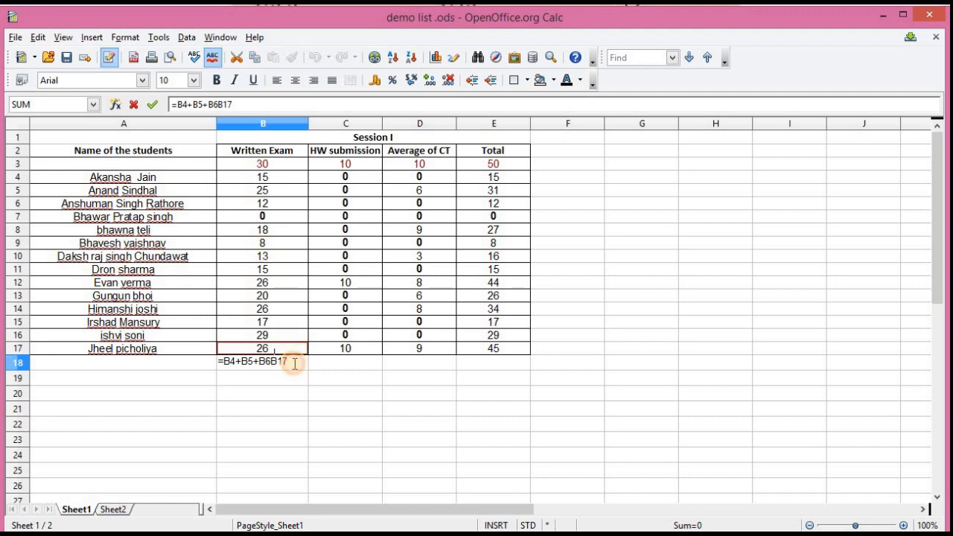
Delete the unfinished cell-by-cell addition formula from B18
key("BackSpace")
key("BackSpace")
key("BackSpace")
key("BackSpace")
key("BackSpace")
key("BackSpace")
key("BackSpace")
key("BackSpace")
key("BackSpace")
key("BackSpace")
key("BackSpace")
key("BackSpace")
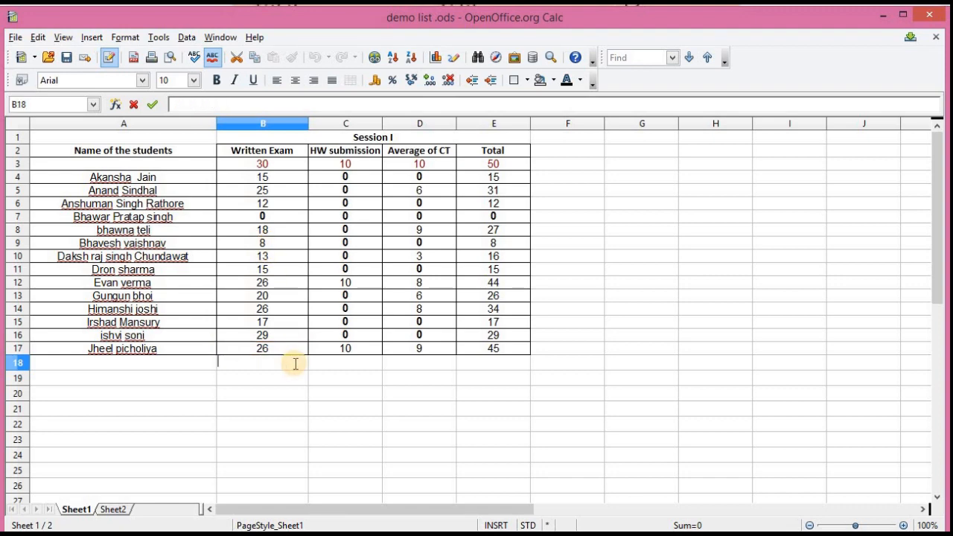
Enter the formula =sum(B4:B17) in B18 to total all the Written Exam marks
type("=")
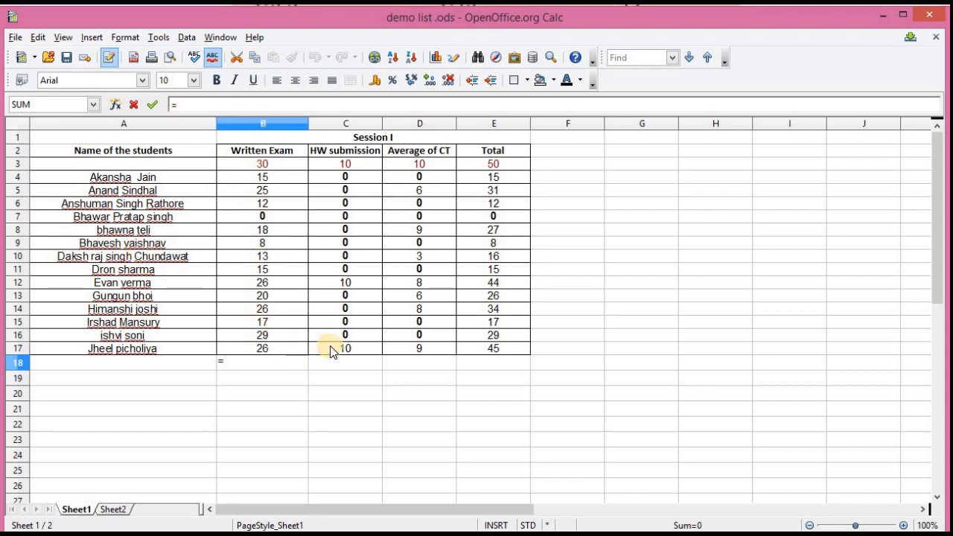
type("sum")
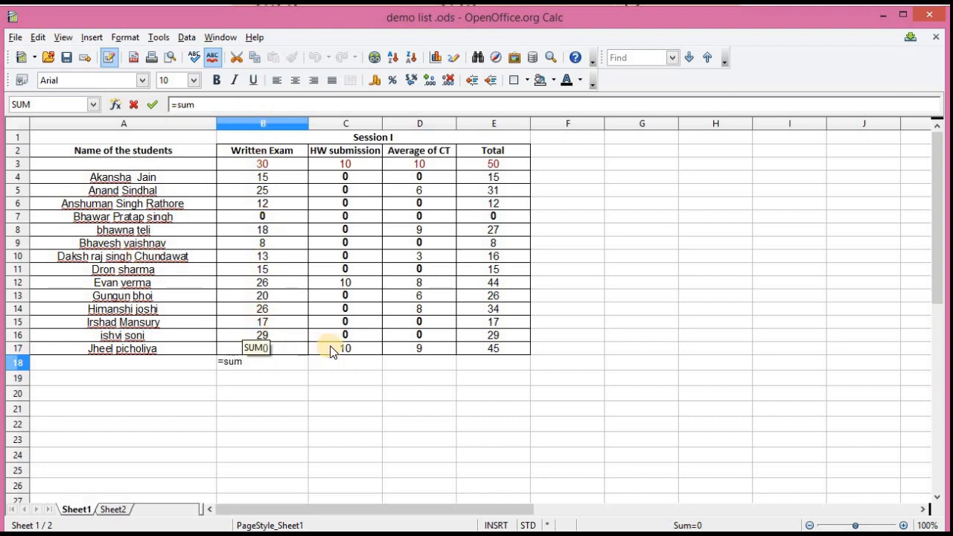
type("(")
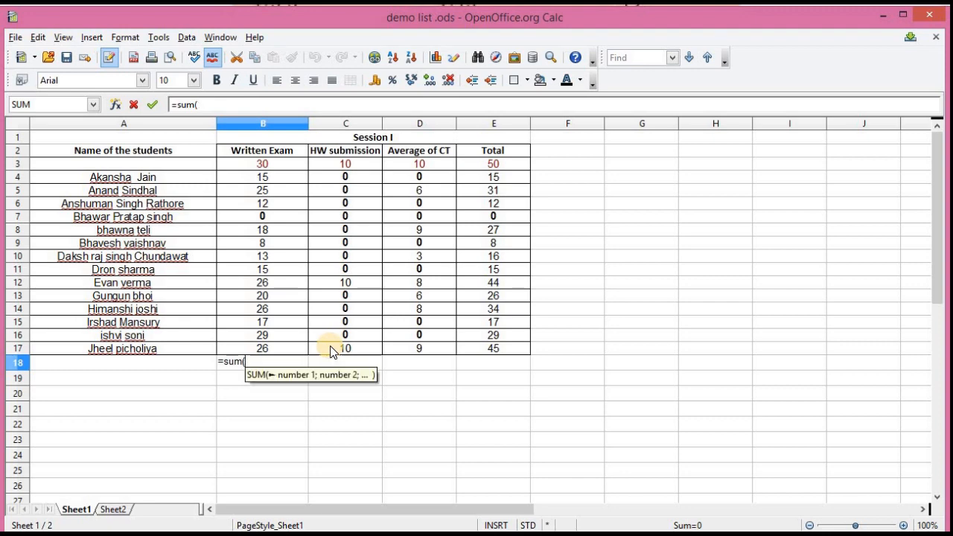
left_click(262, 179)
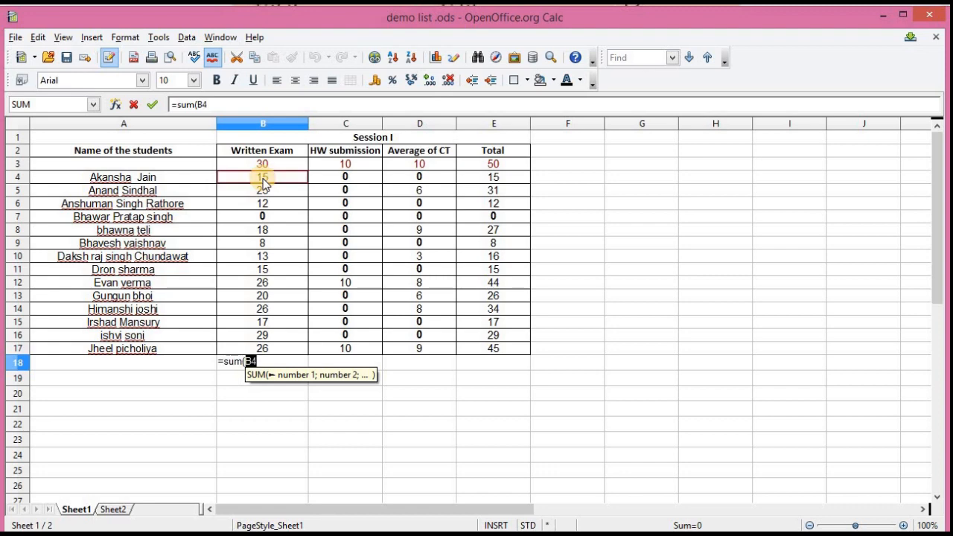
type(":")
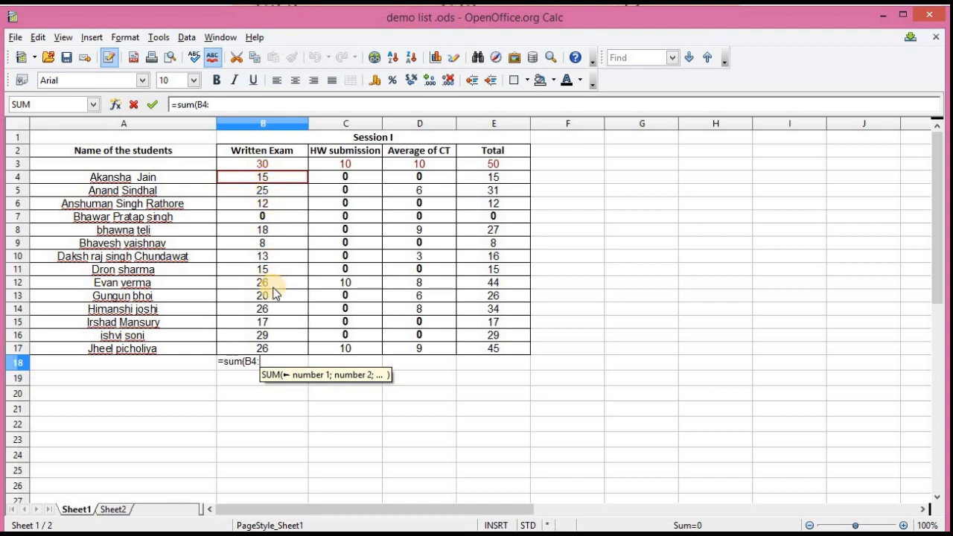
left_click(267, 351)
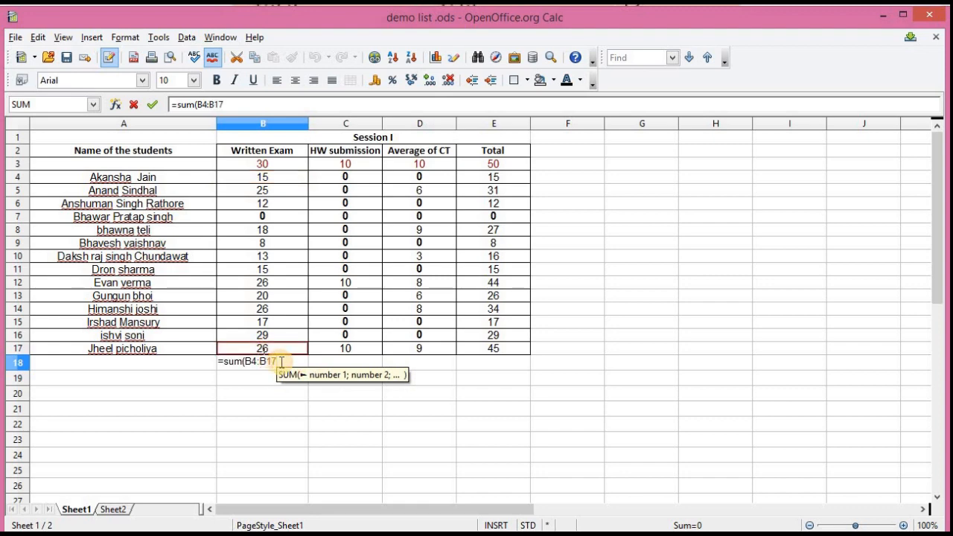
type(")")
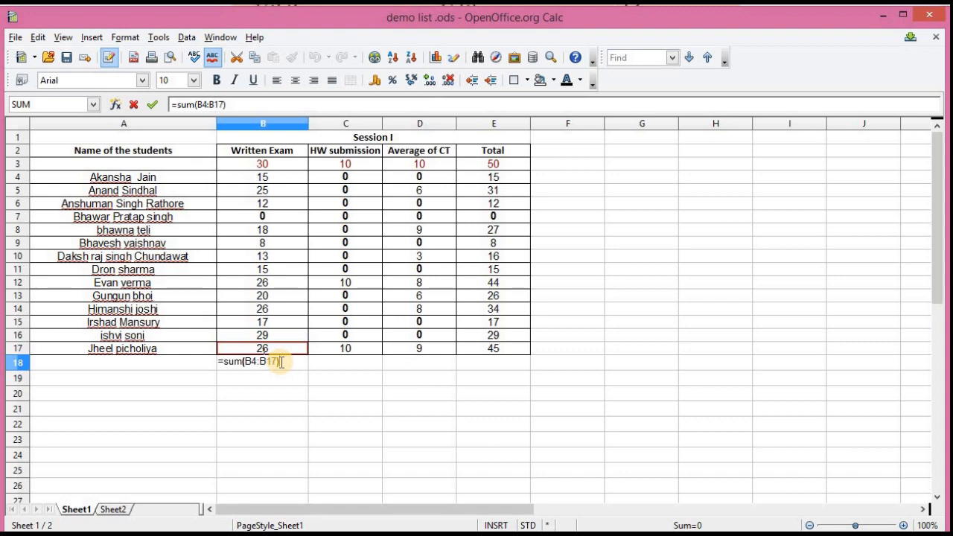
key("Return")
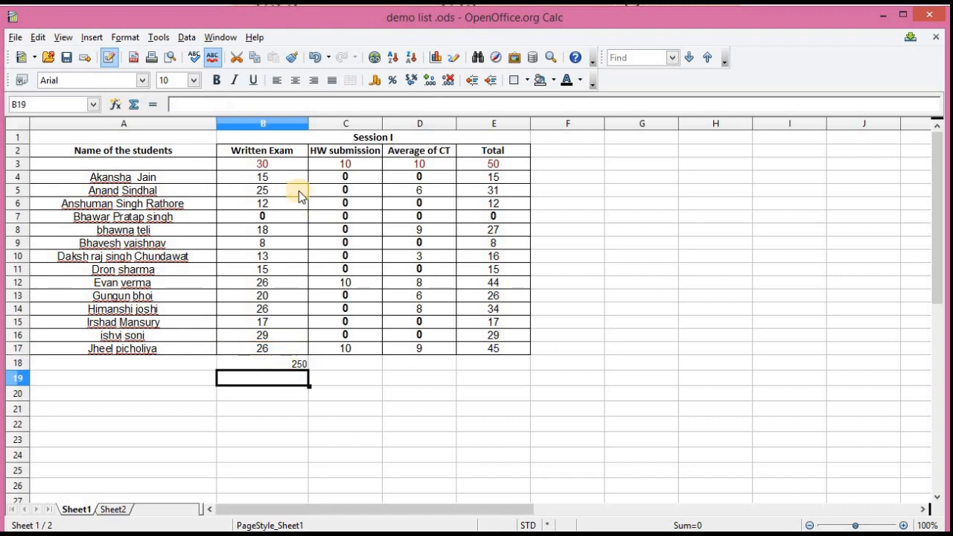
Review the formula in B18 and highlight its SUM(B4:B17) part
left_click(288, 359)
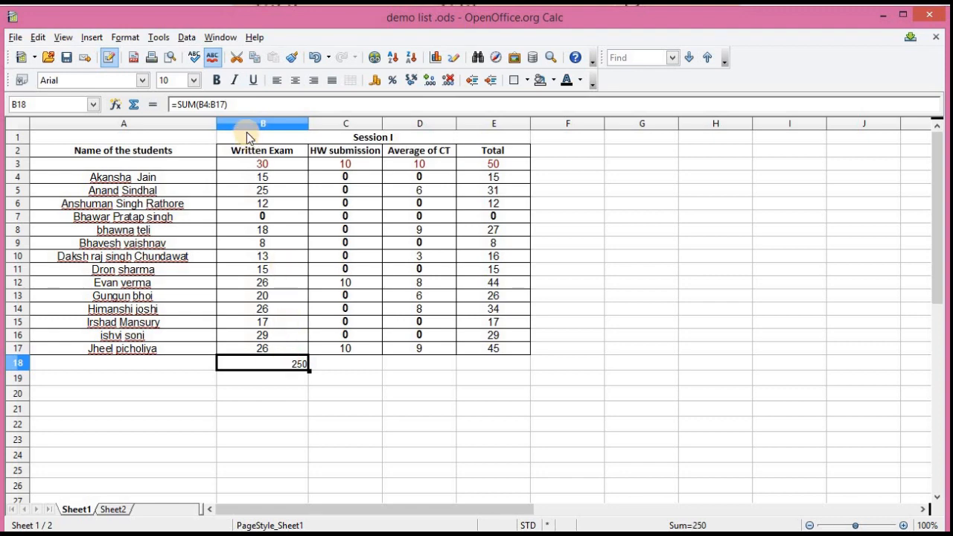
left_click_drag(227, 105, 177, 104)
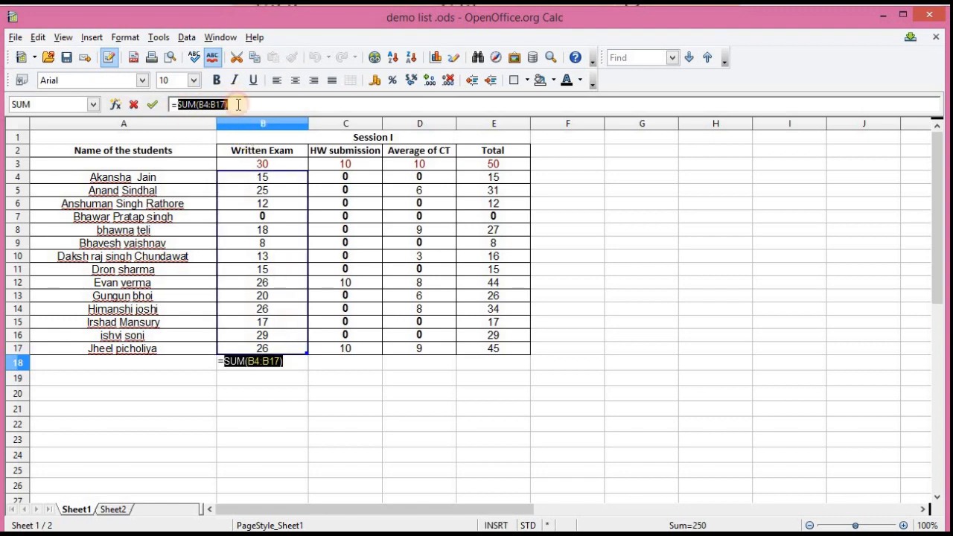
left_click(238, 105)
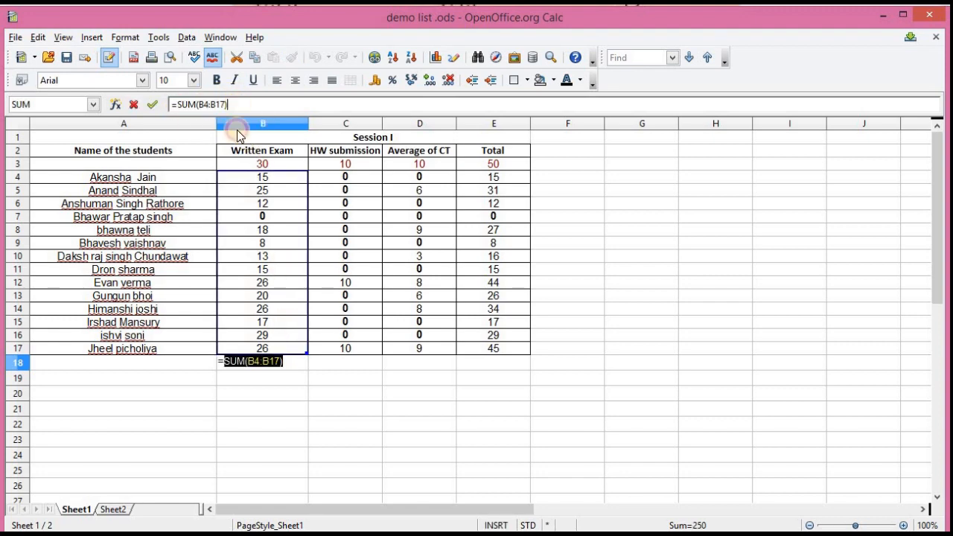
left_click(349, 390)
left_click(294, 406)
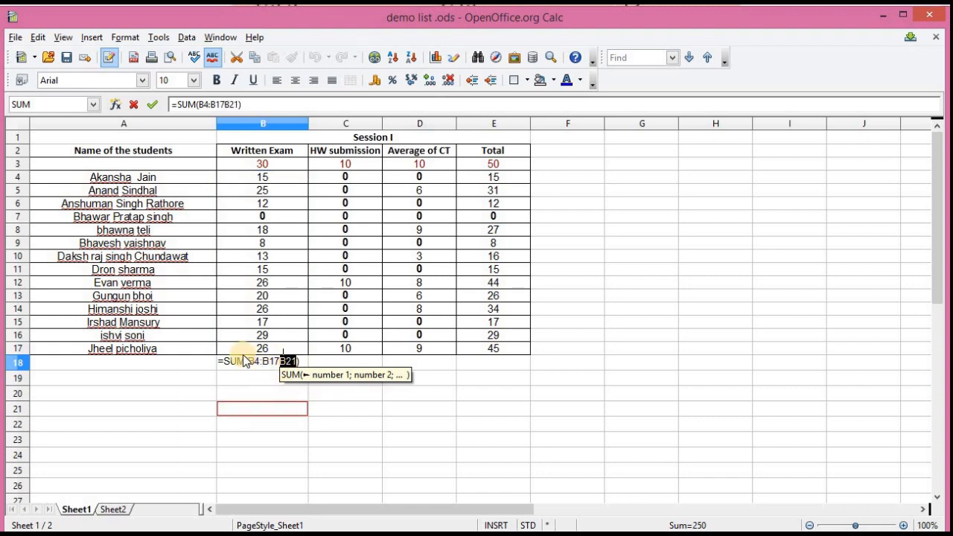
left_click(253, 332)
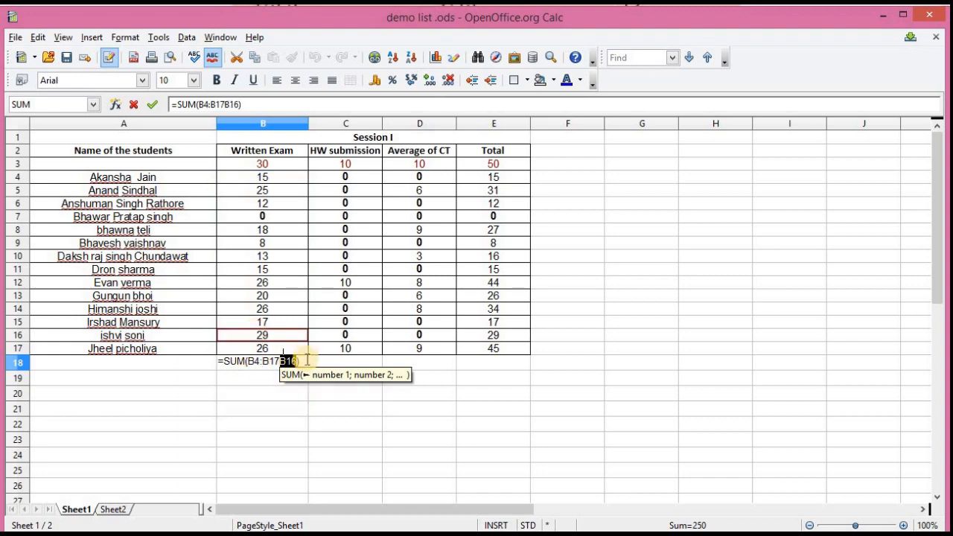
left_click(262, 347)
key("Return")
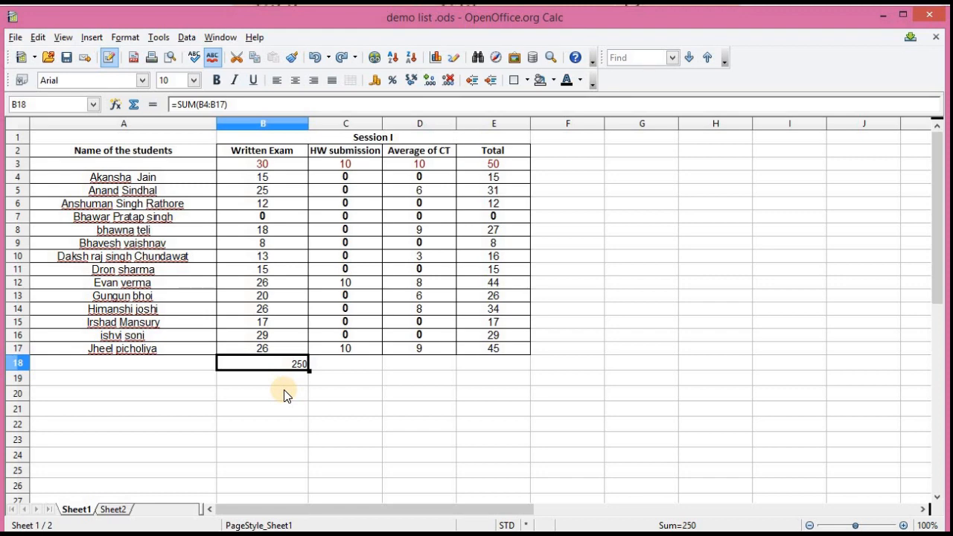
Open the B18 formula for editing and examine its B4:B17 range and function name
left_click(210, 104)
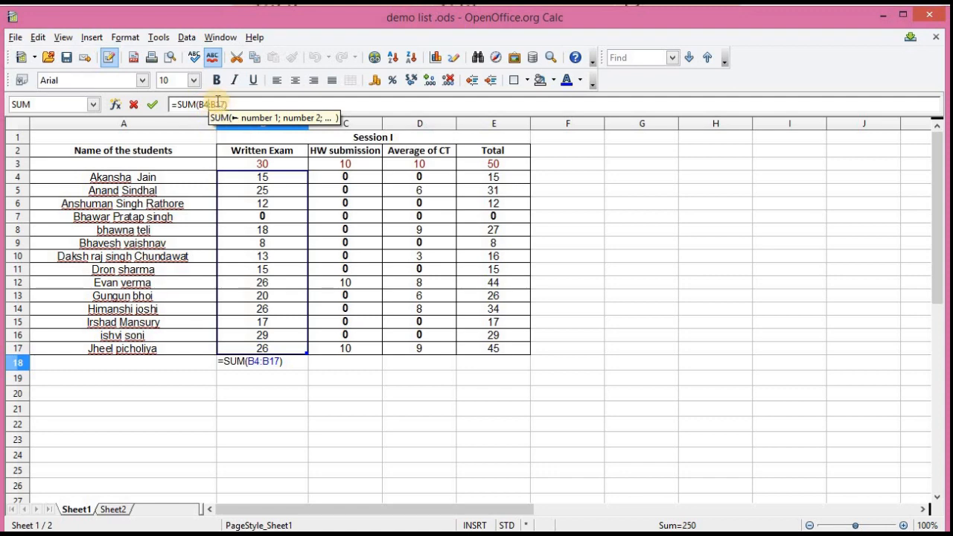
left_click(188, 104)
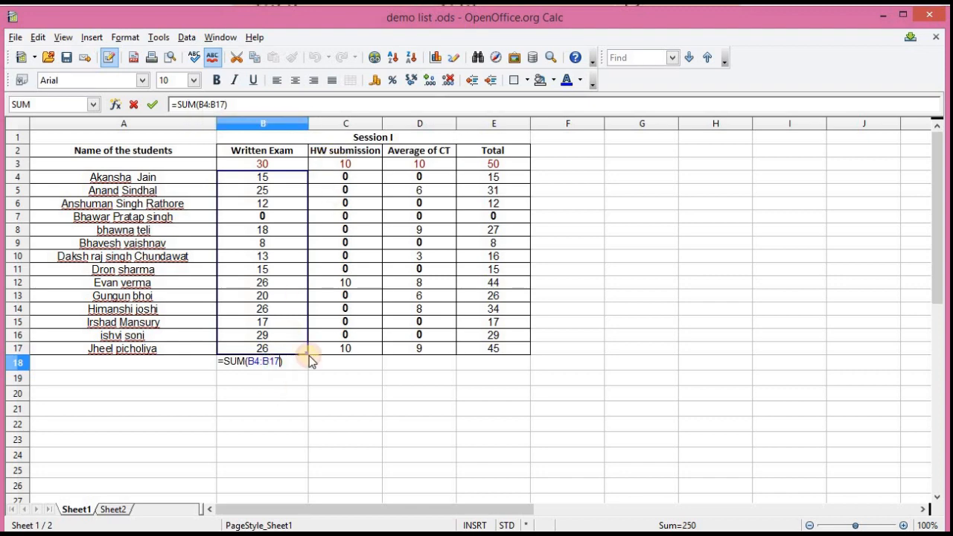
left_click(331, 362)
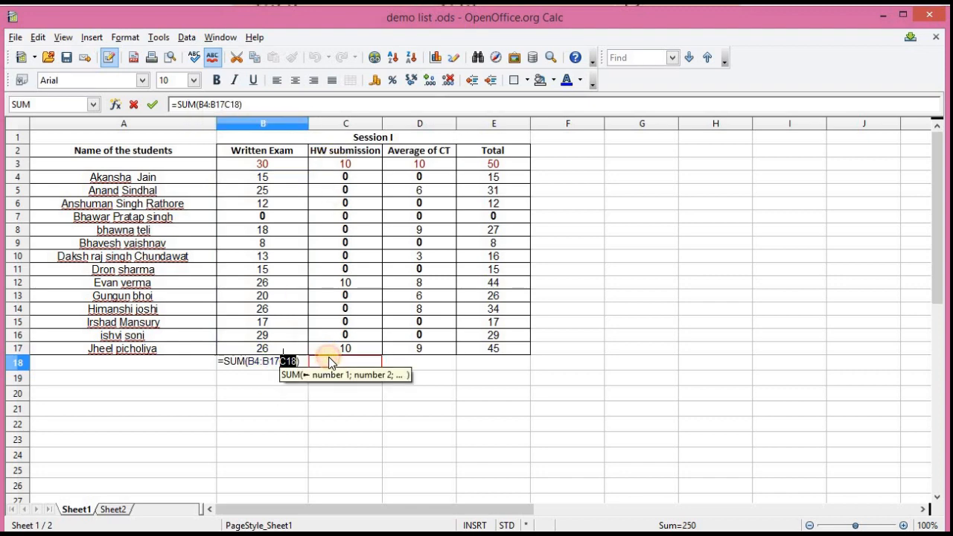
left_click(420, 362)
left_click(495, 365)
left_click(361, 409)
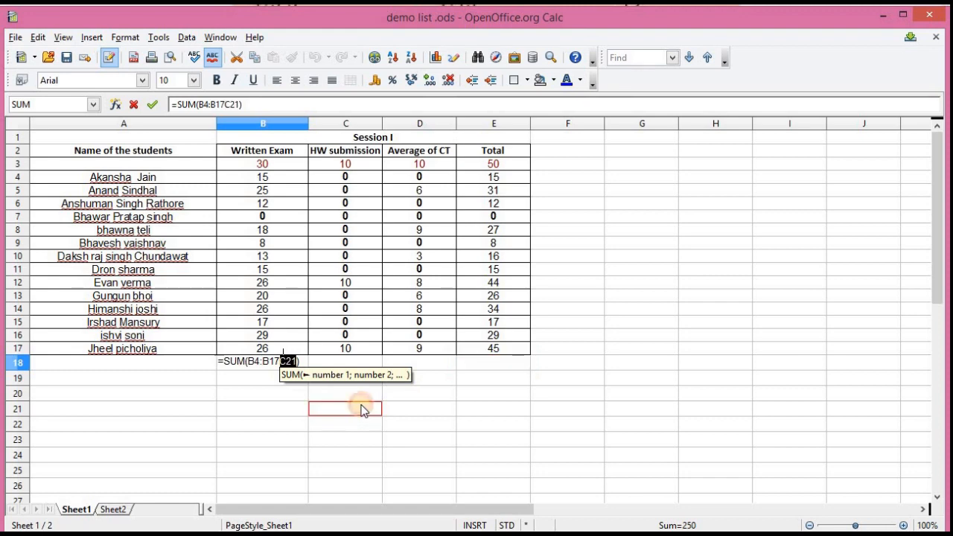
key("Return")
key("ctrl+z")
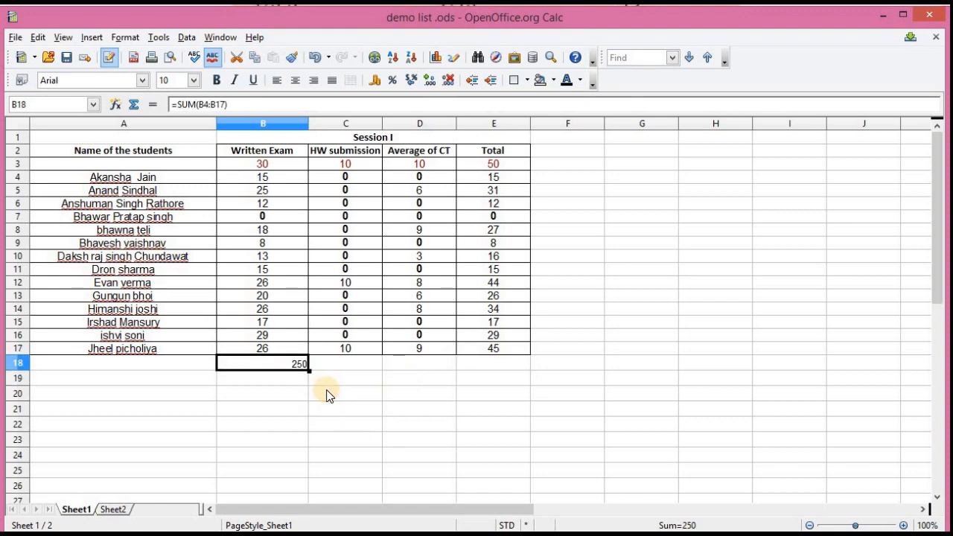
Fill the SUM formula from B18 across to E18 to total the remaining mark columns
left_click(340, 361)
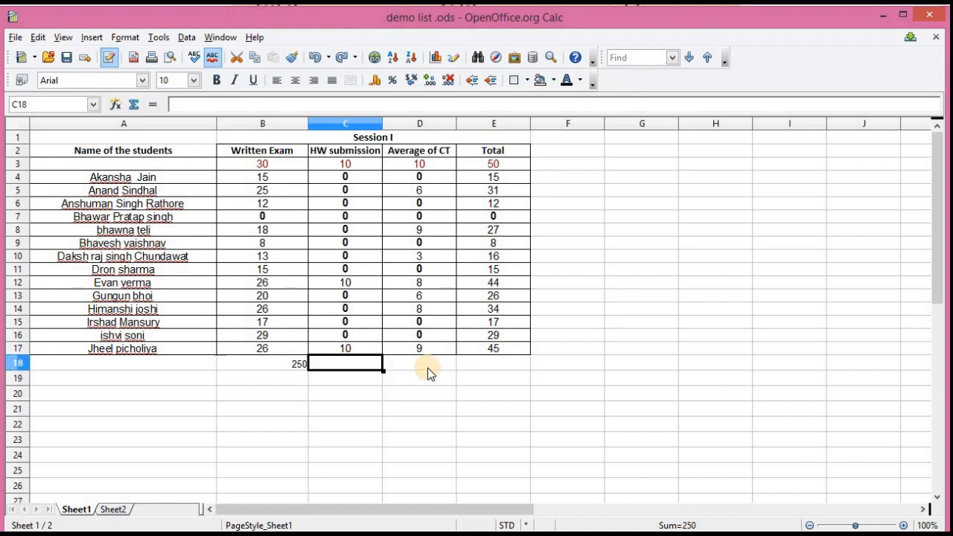
left_click(430, 365)
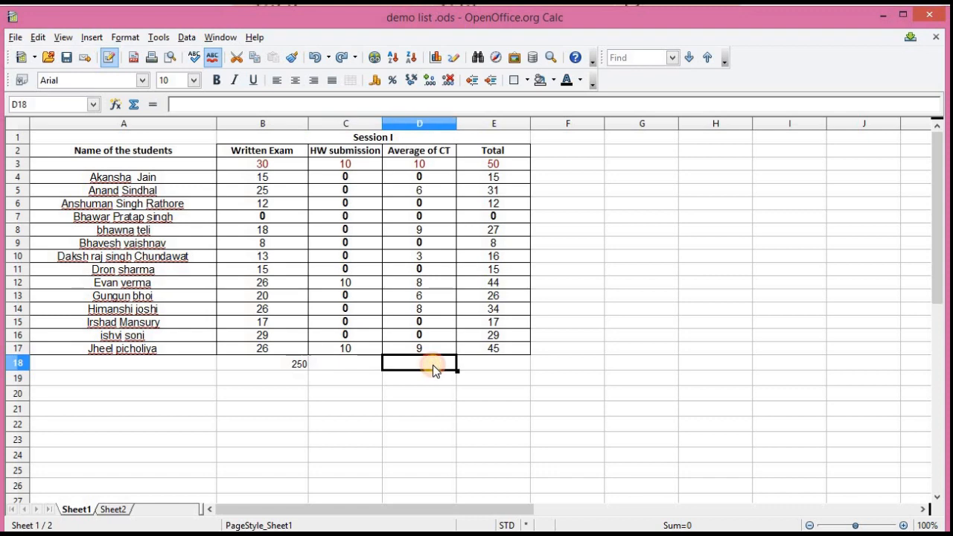
left_click(301, 364)
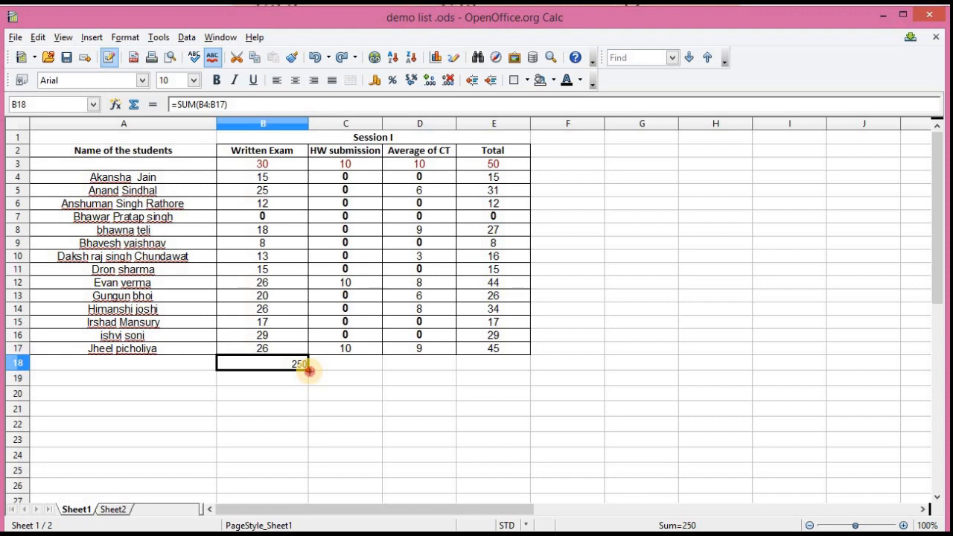
left_click_drag(308, 370, 509, 372)
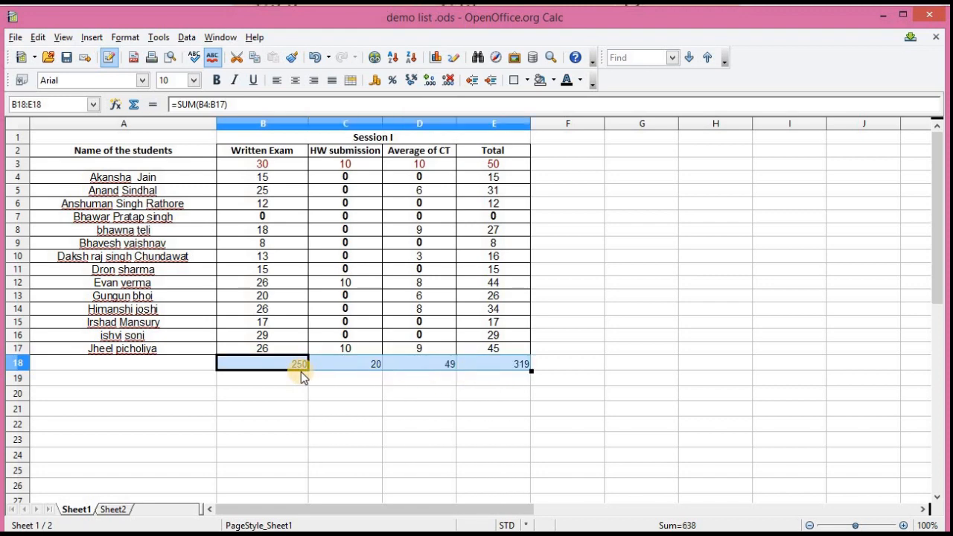
Check the copied SUM formulas in C18, D18 and E18, and return to the original in B18
left_click(350, 363)
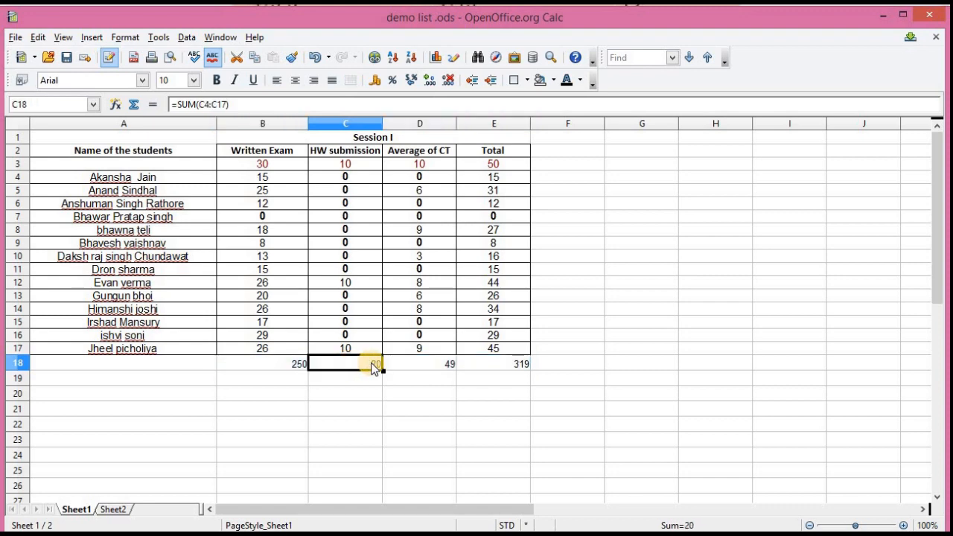
left_click(430, 364)
left_click(489, 364)
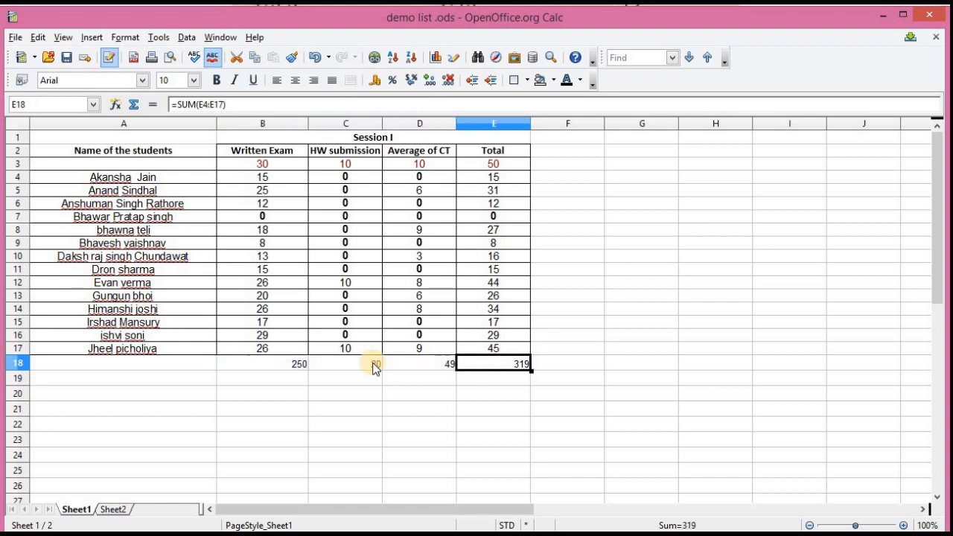
left_click(342, 364)
left_click(296, 363)
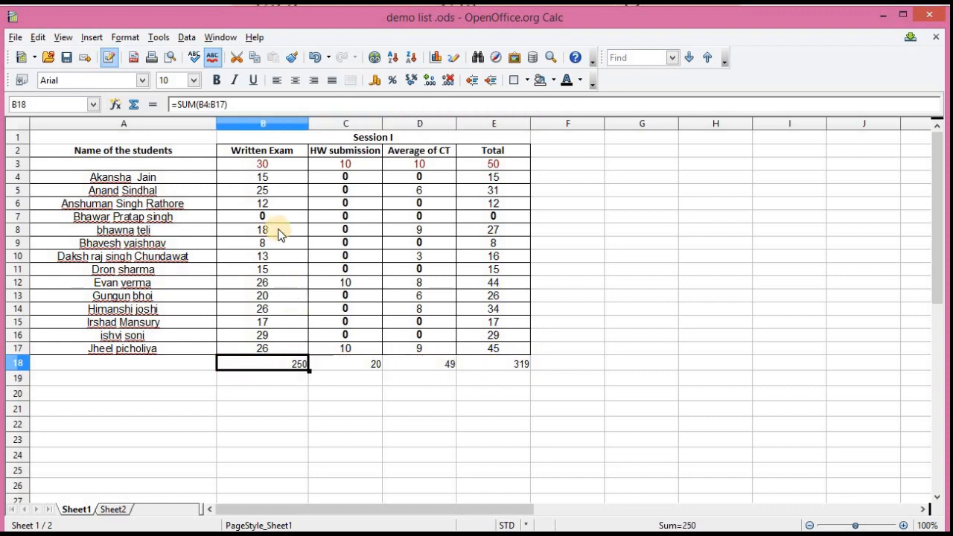
Compare the ranges summed in B18 and C18 by selecting B4, B17 and C4 along with both total cells
left_click(280, 179)
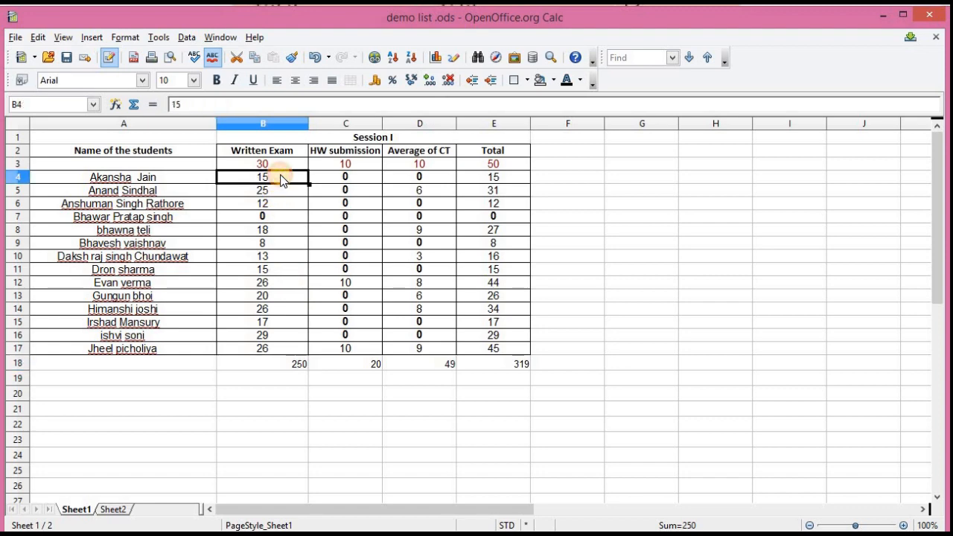
left_click(275, 349)
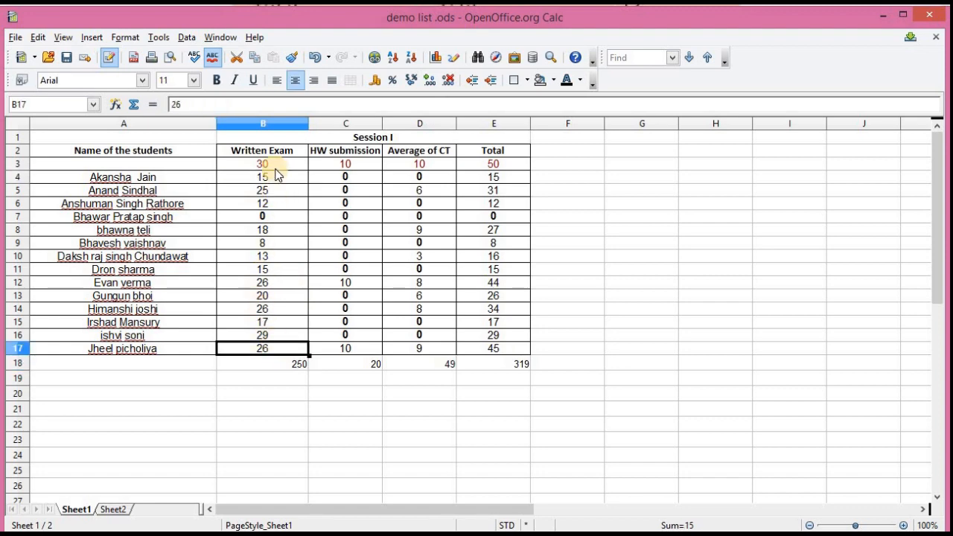
left_click(374, 364)
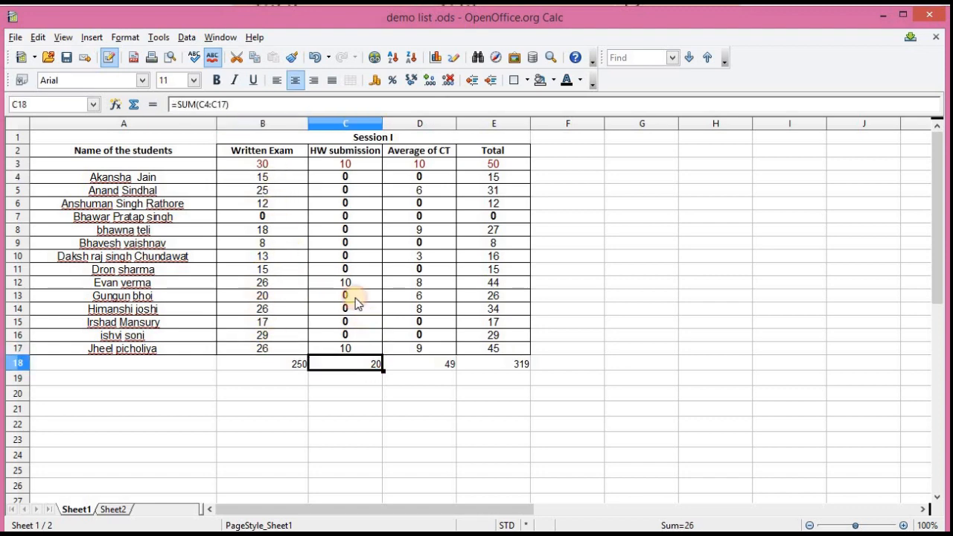
left_click(359, 178)
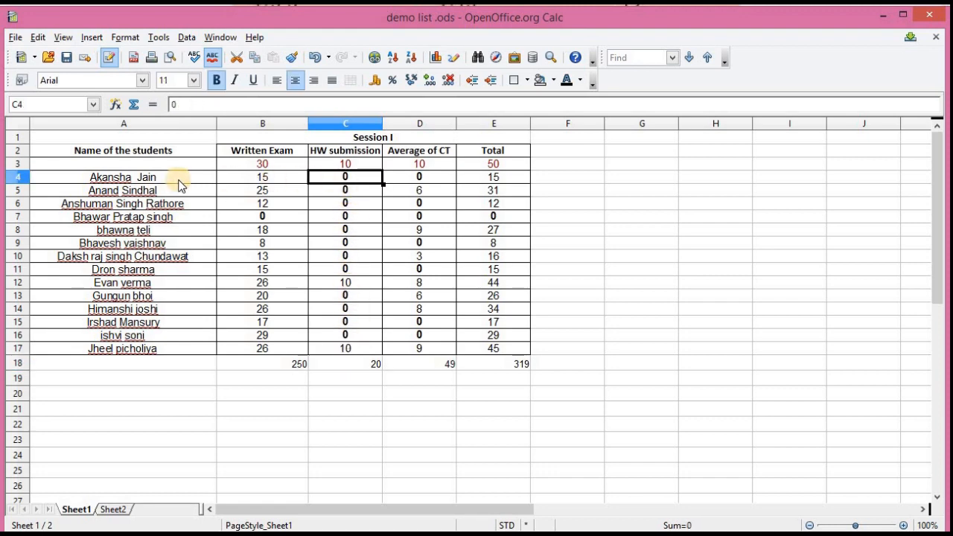
left_click(253, 177)
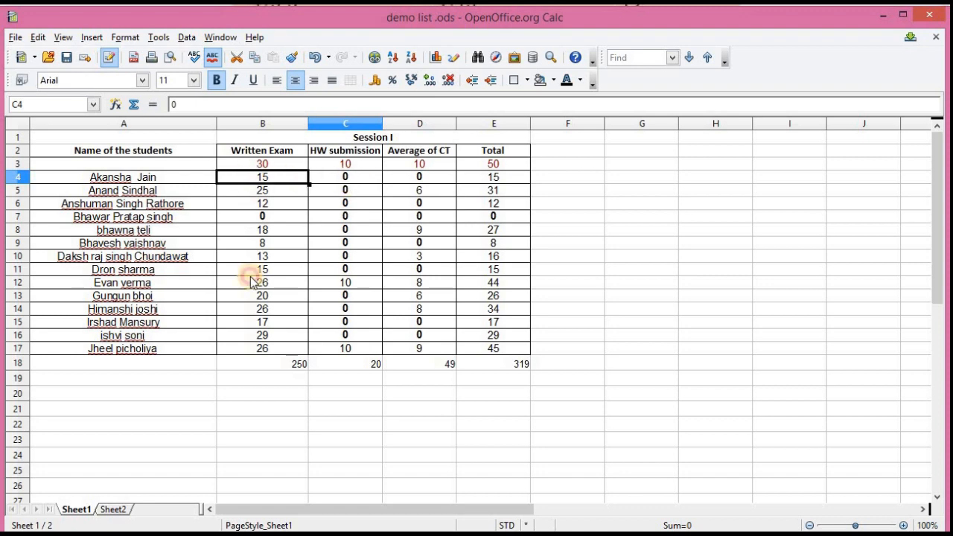
left_click(276, 364)
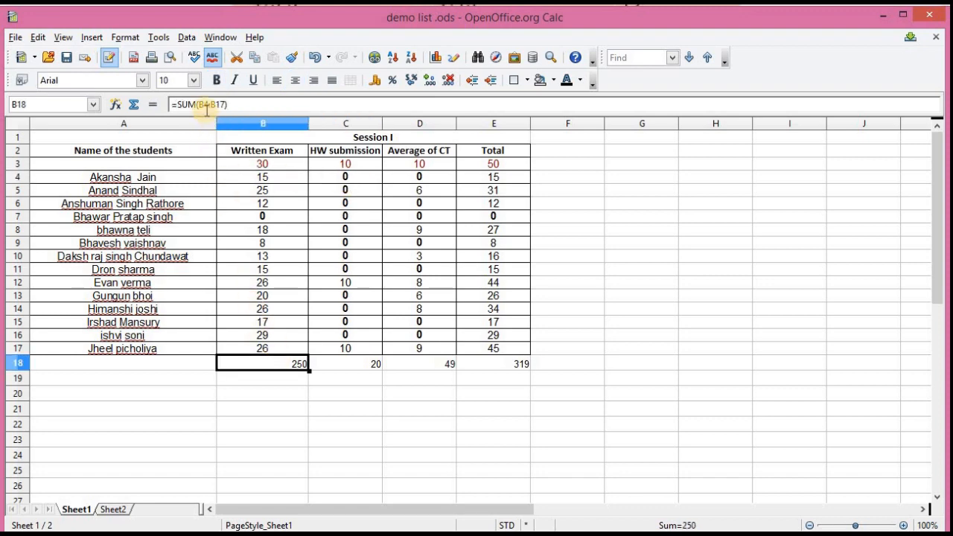
left_click(358, 364)
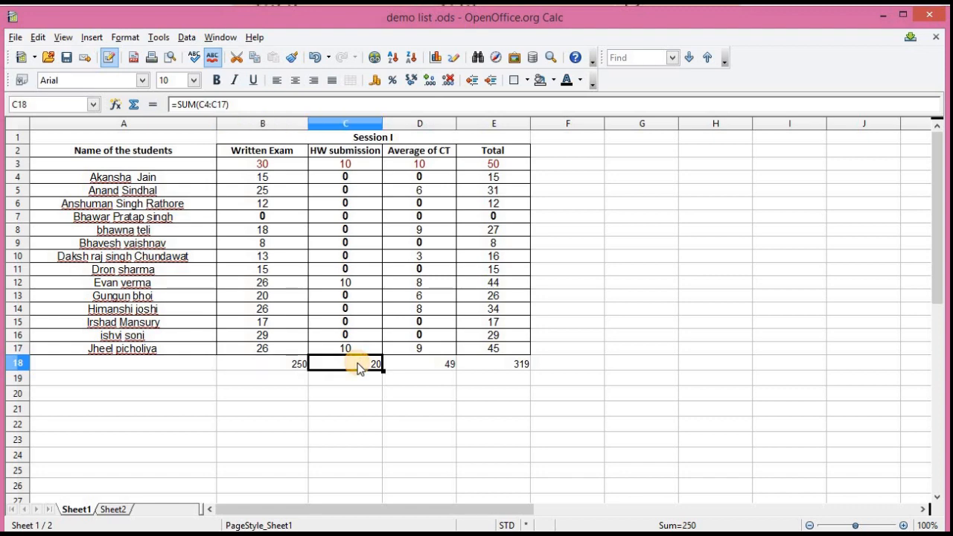
left_click(350, 177)
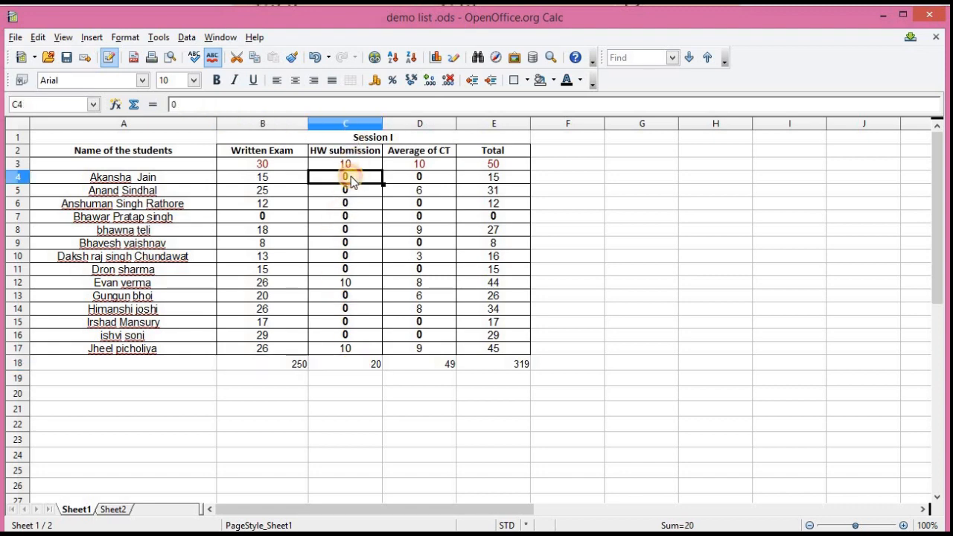
Compare the summed ranges in C18, D18 and E18 by selecting each total and the source cells C17 and D17
left_click(347, 350)
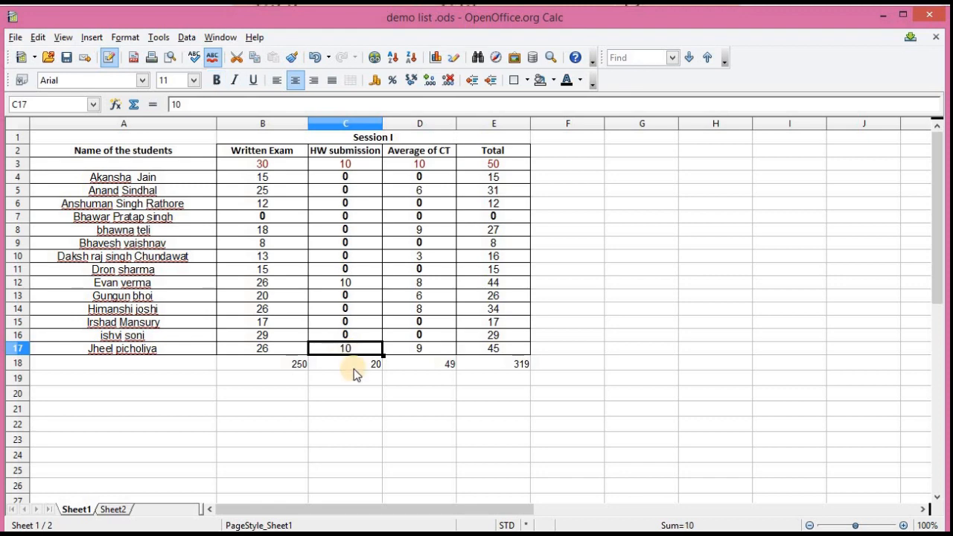
left_click(354, 368)
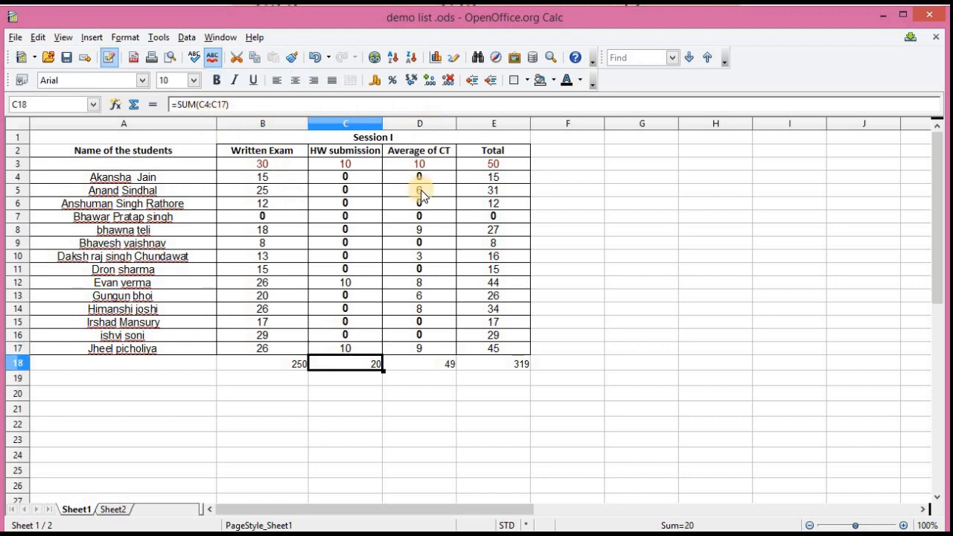
left_click(420, 164)
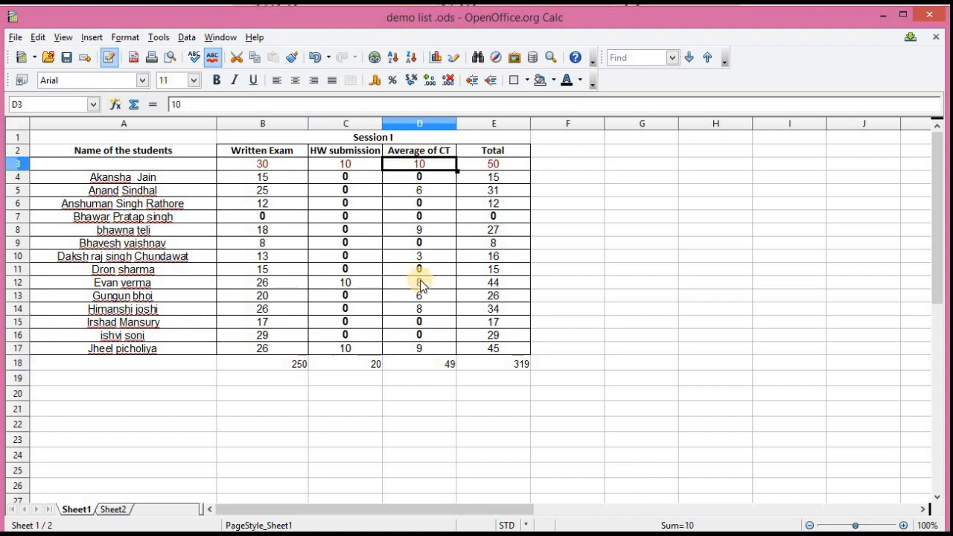
left_click(432, 349)
left_click(443, 368)
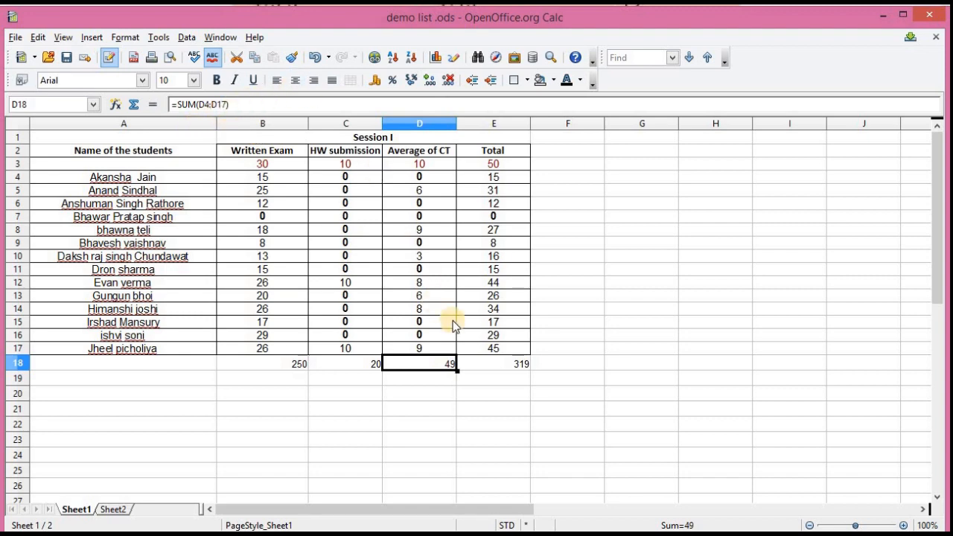
left_click(485, 367)
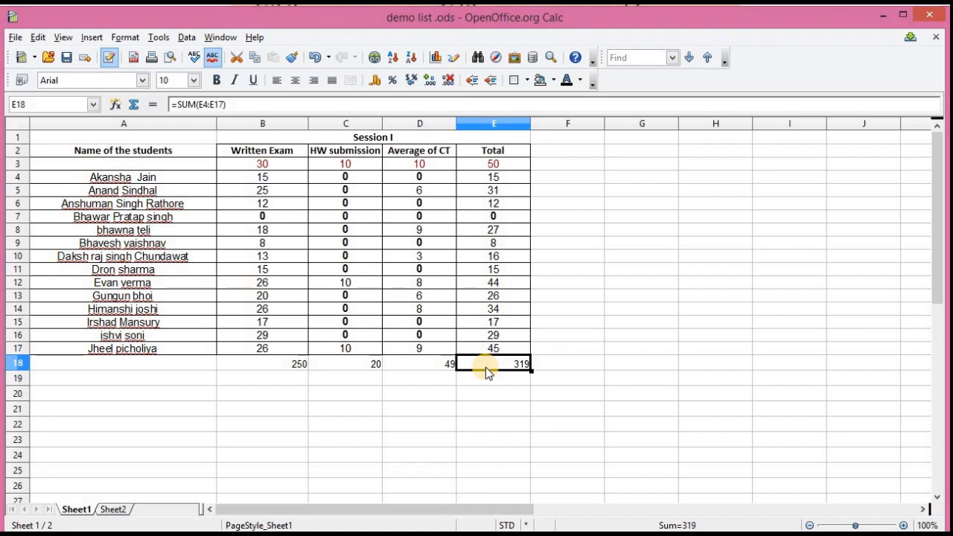
left_click(567, 176)
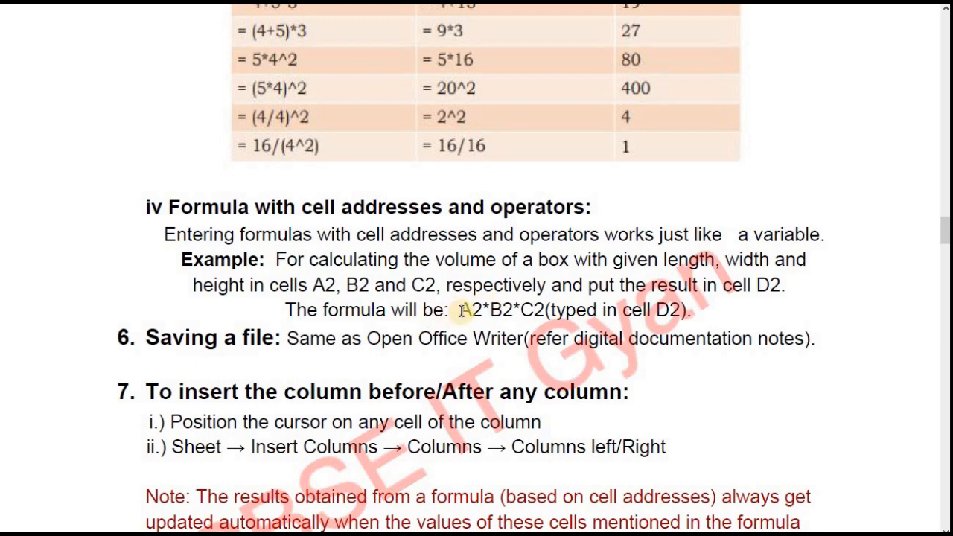
Switch to the PDF notes and review the A2*B2*C2 cell-address formula and the section on inserting columns
left_click_drag(461, 310, 541, 312)
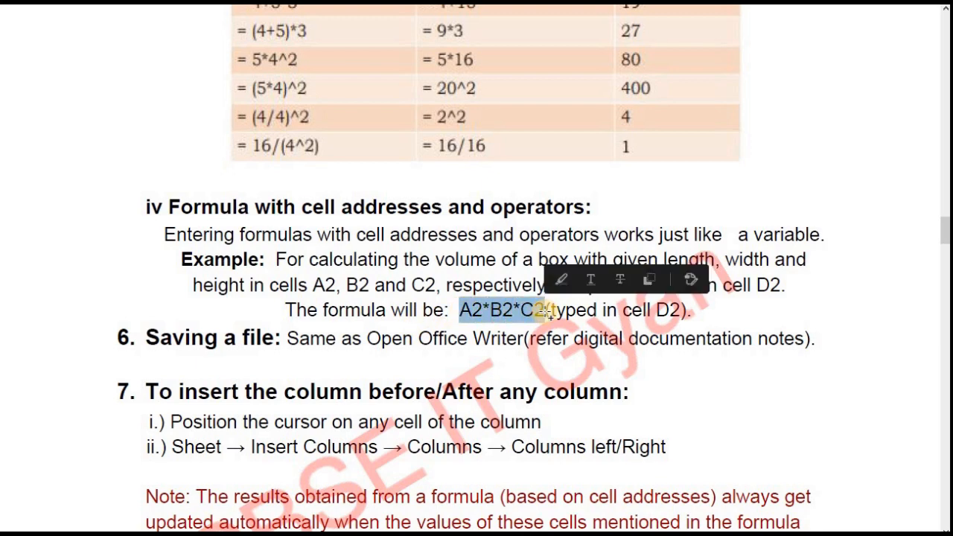
left_click(483, 341)
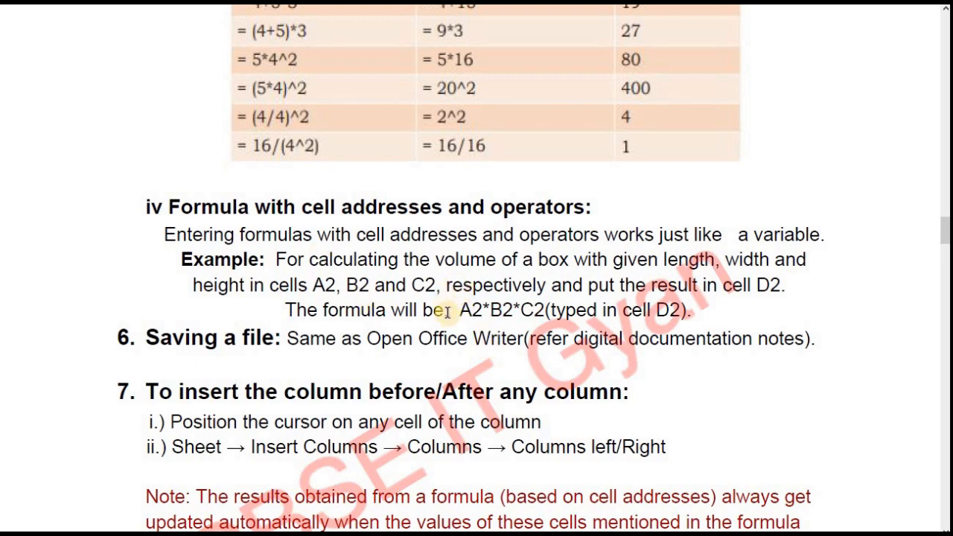
double_click(471, 309)
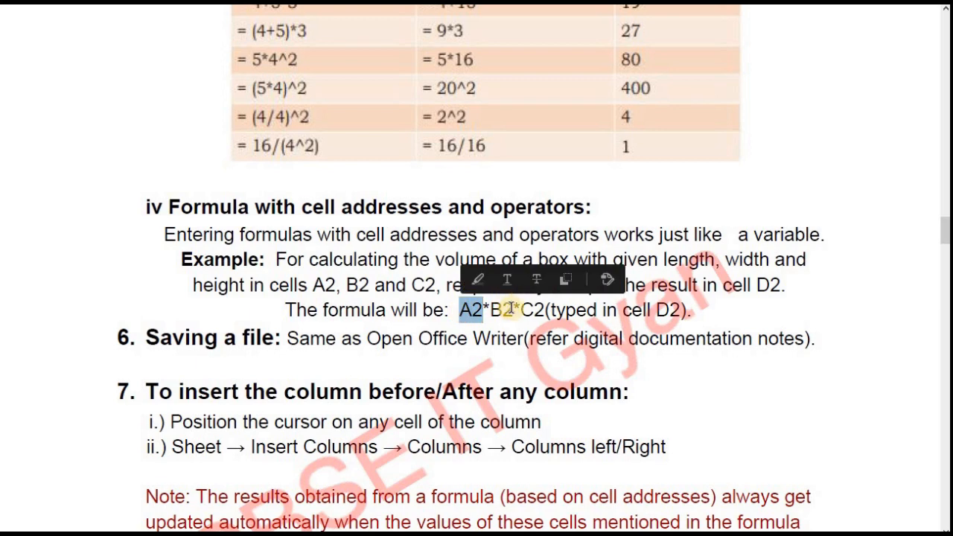
left_click_drag(532, 310, 584, 316)
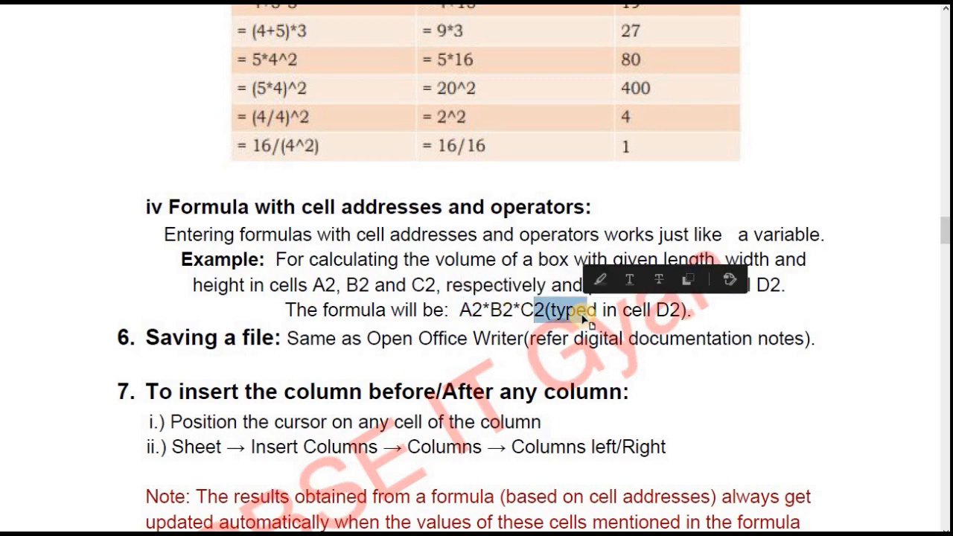
left_click(571, 333)
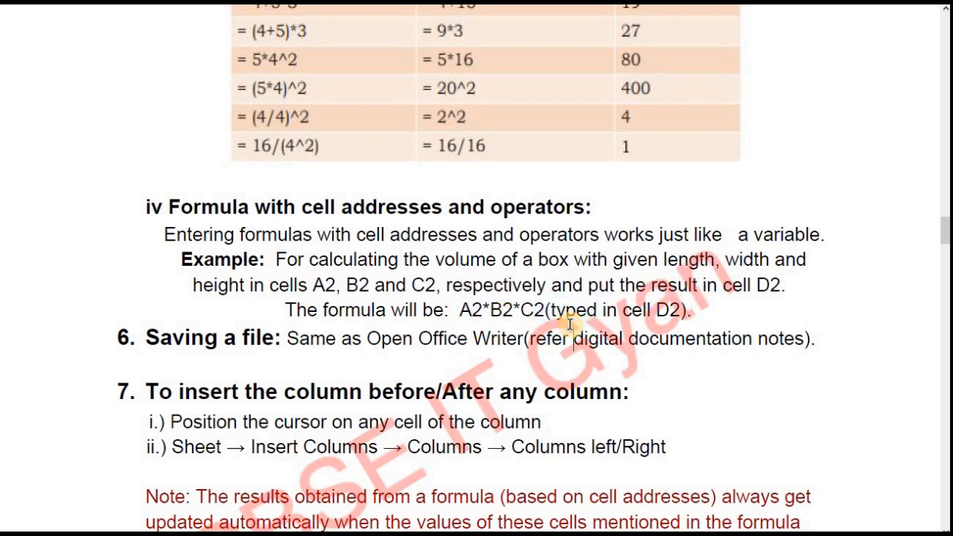
scroll(569, 328, "down", 2)
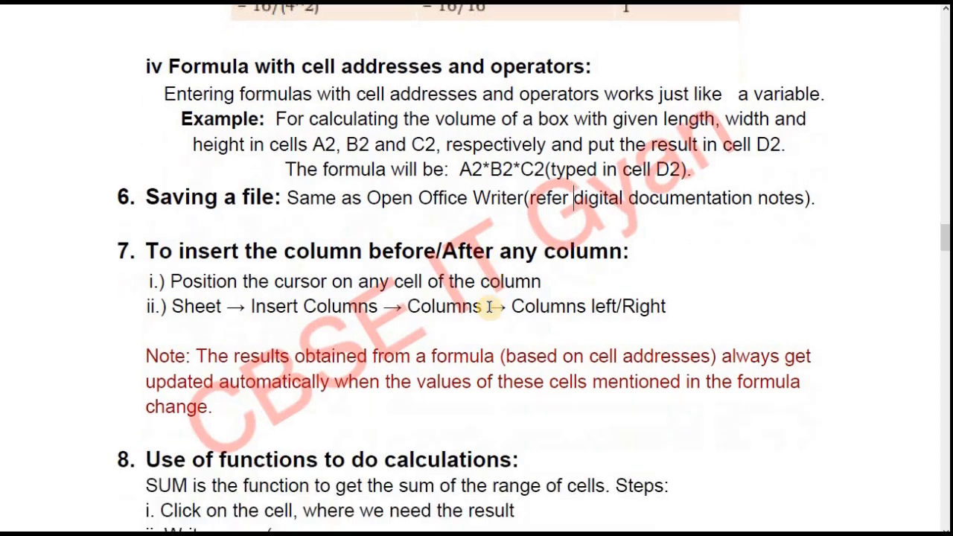
scroll(490, 306, "down", 2)
scroll(445, 252, "down", 3)
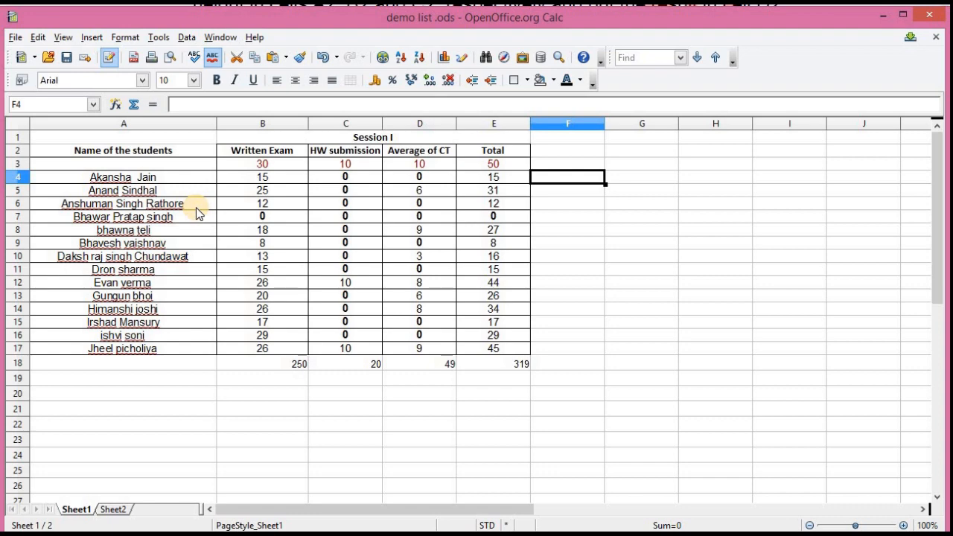
In the Calc marks list, insert an entire column before the Name of the students column and undo the insertion
left_click(196, 151)
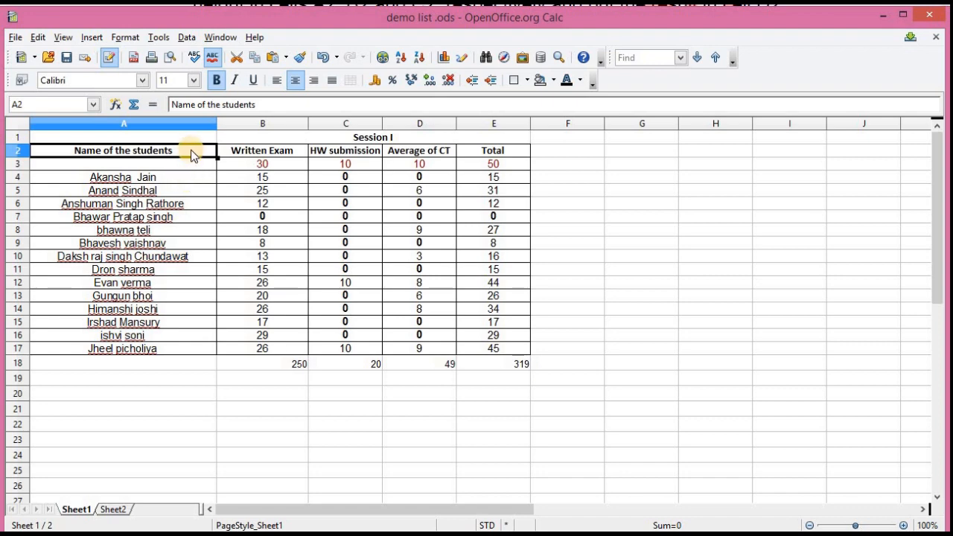
right_click(191, 151)
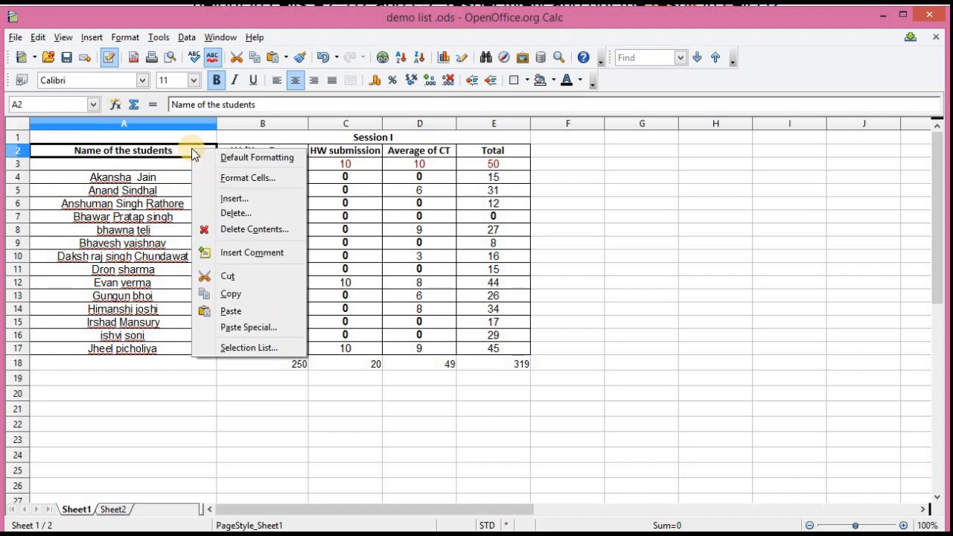
left_click(272, 199)
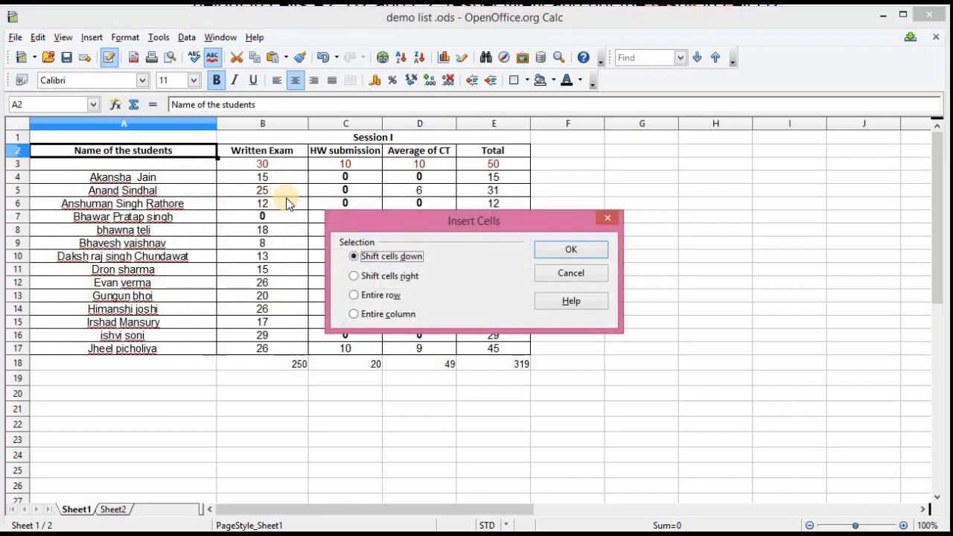
left_click(399, 315)
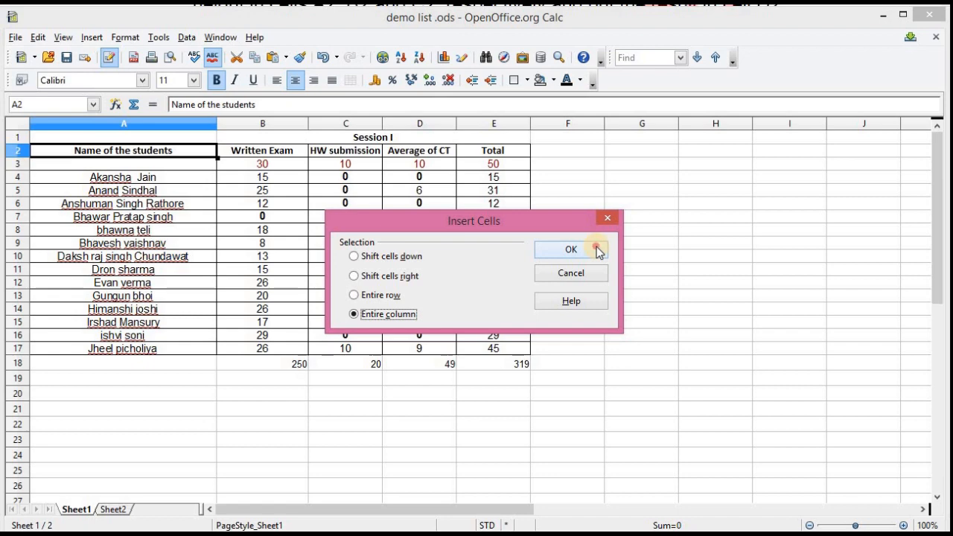
left_click(596, 249)
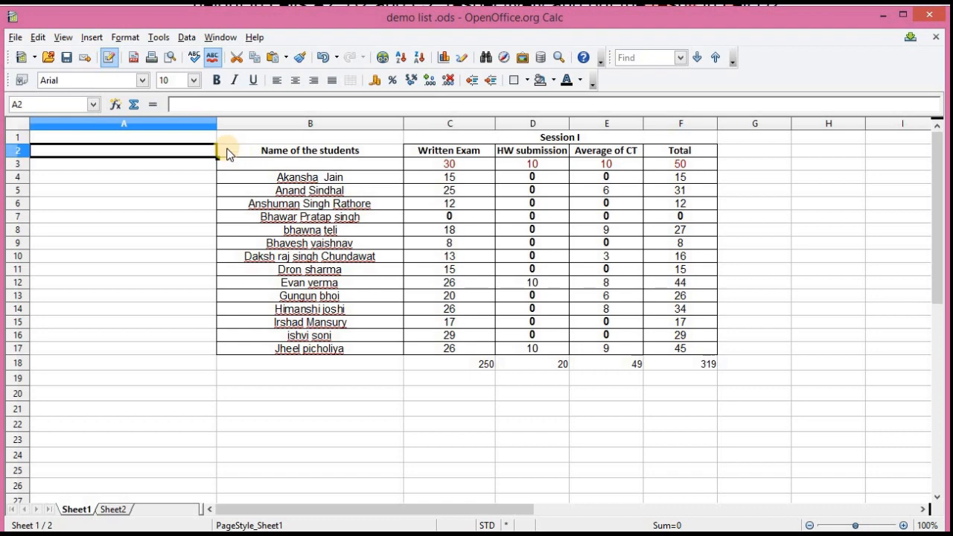
key("ctrl+z")
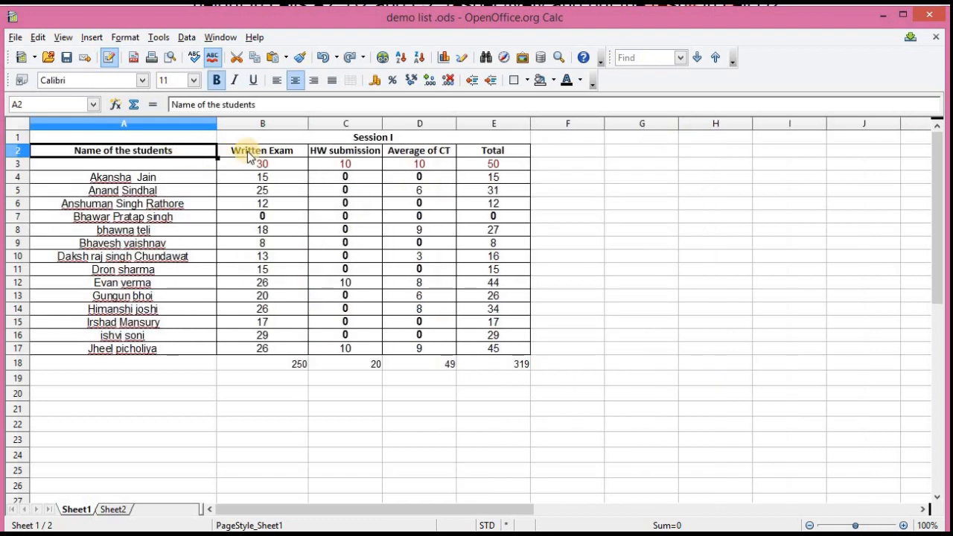
Insert an entire column between the student names and Written Exam columns, and undo the insertion
left_click(249, 151)
left_click(192, 150)
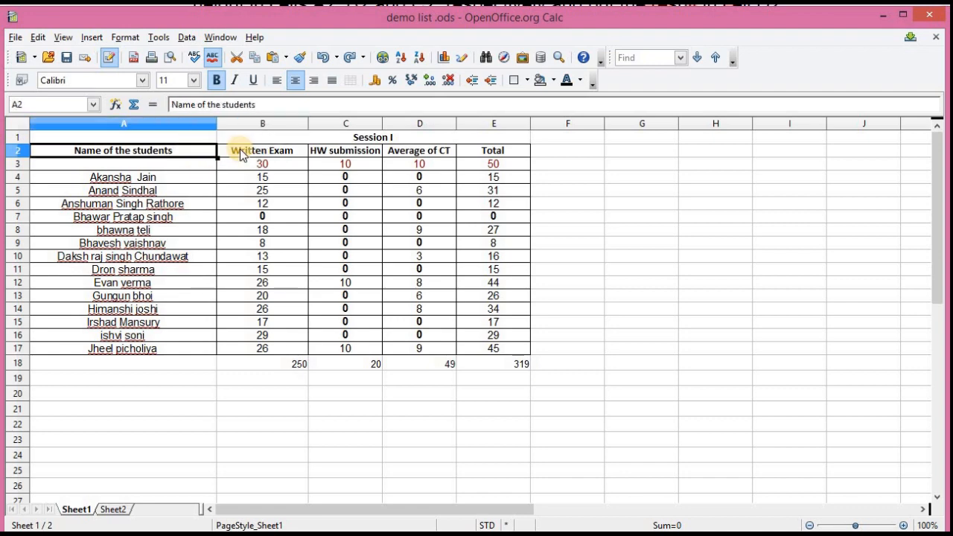
left_click(246, 150)
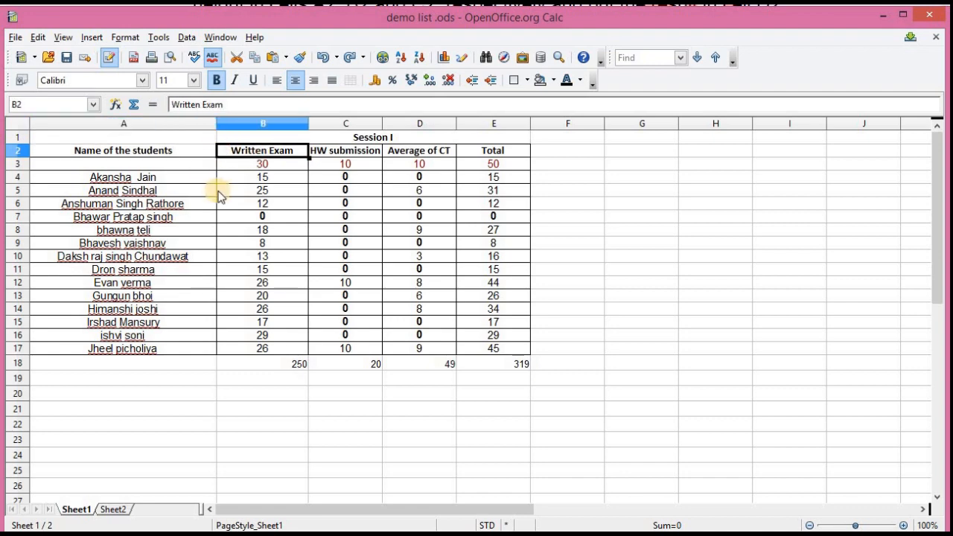
right_click(271, 152)
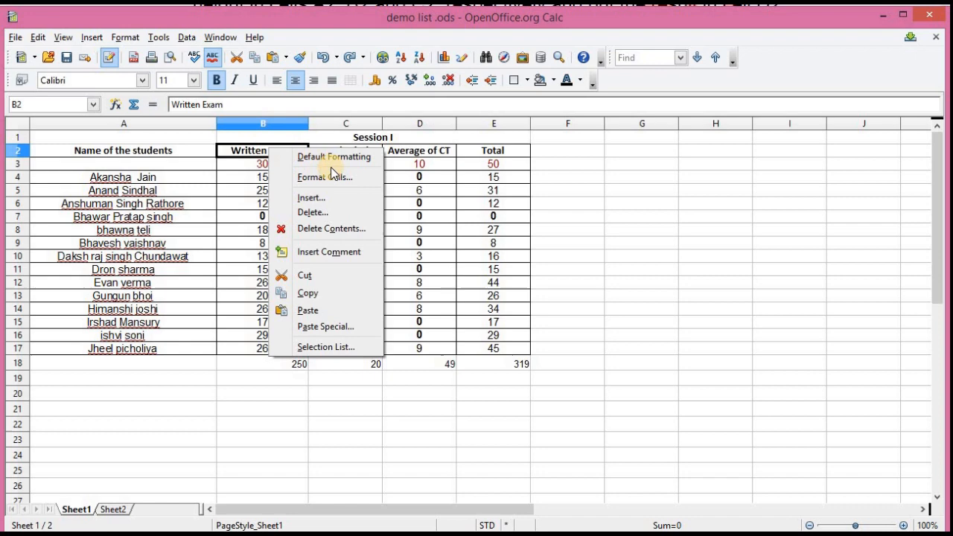
left_click(351, 200)
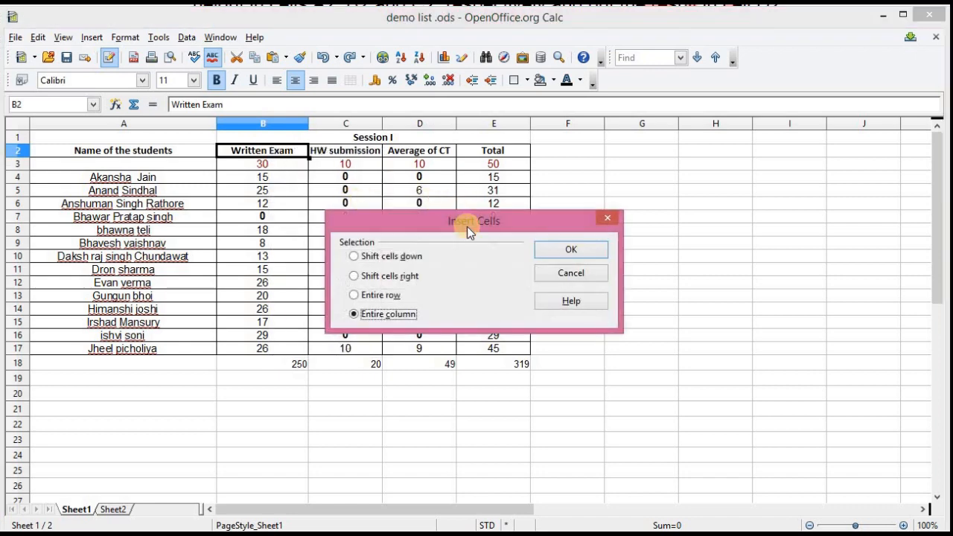
left_click(570, 250)
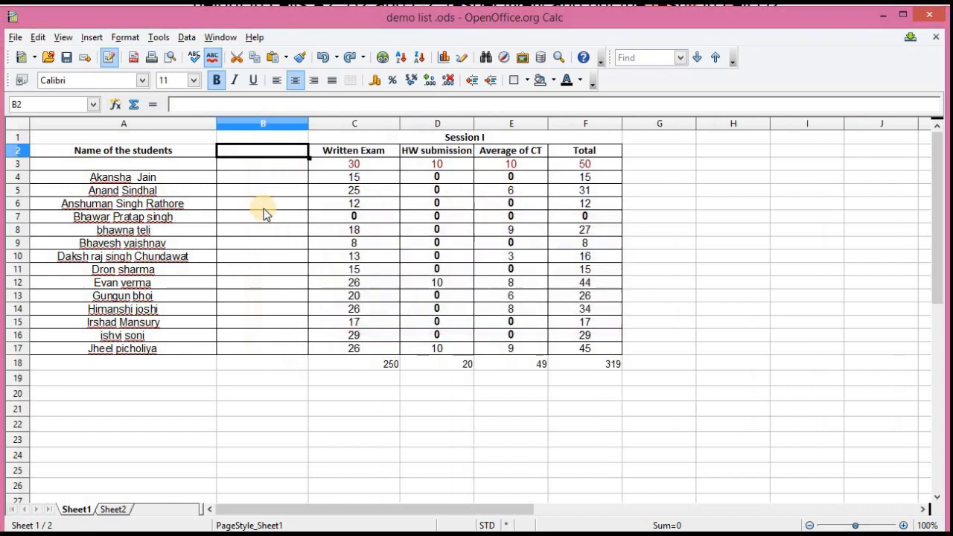
left_click(251, 165)
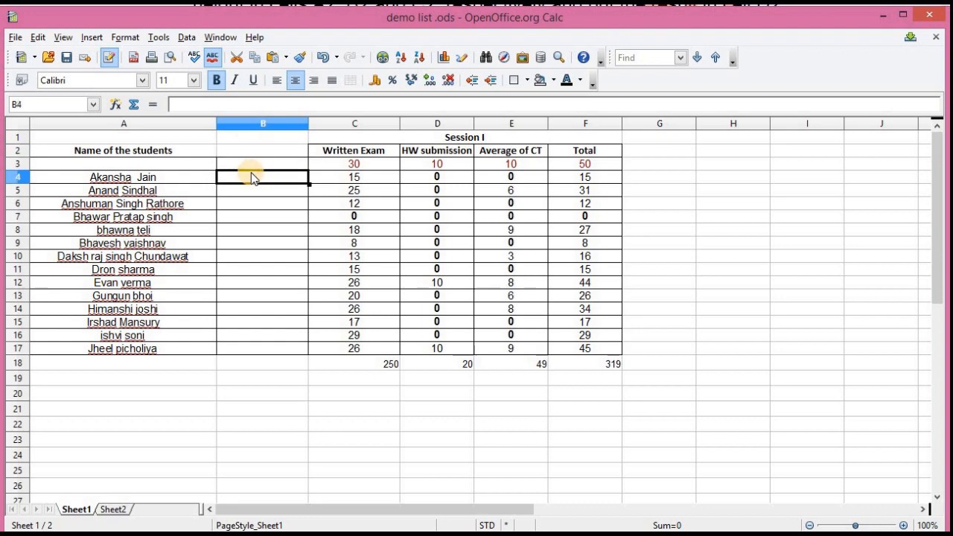
key("ctrl+z")
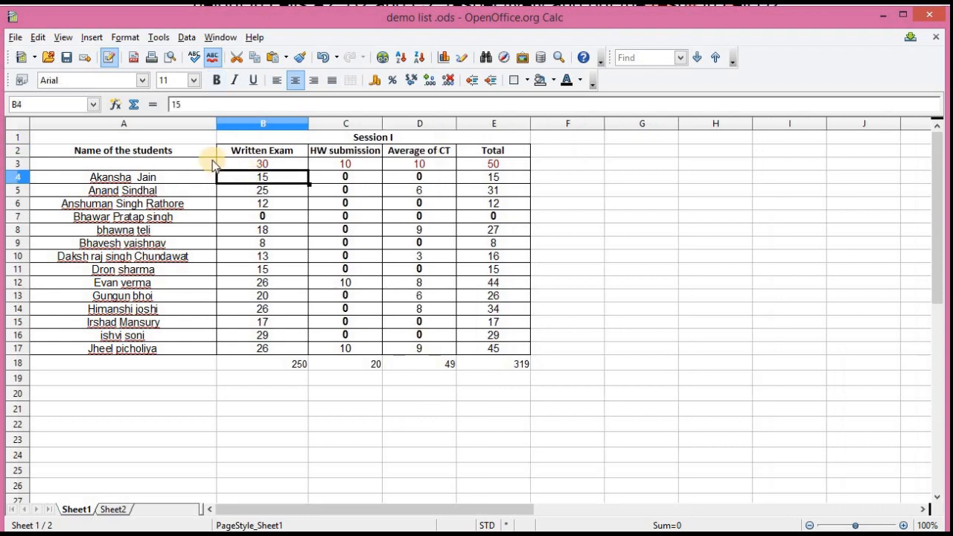
left_click(199, 147)
right_click(198, 147)
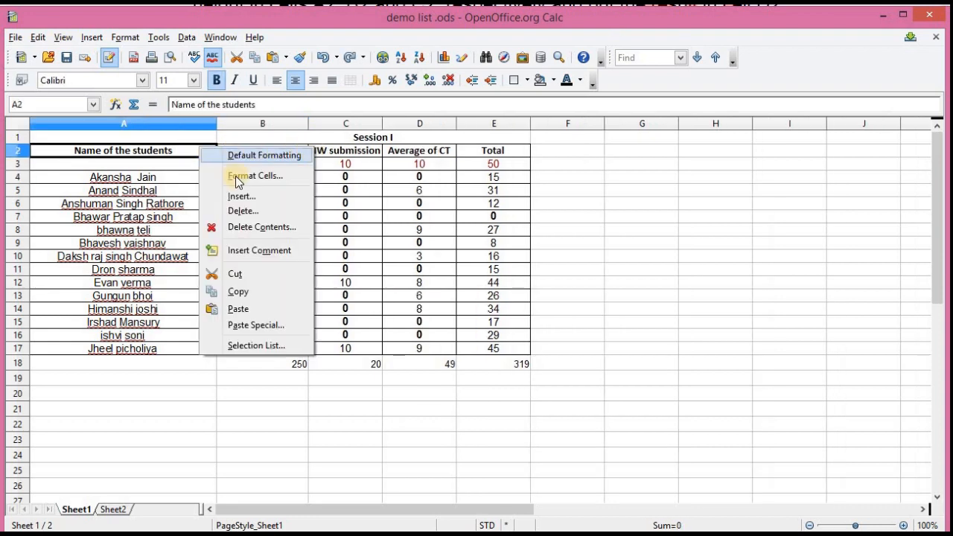
left_click(183, 165)
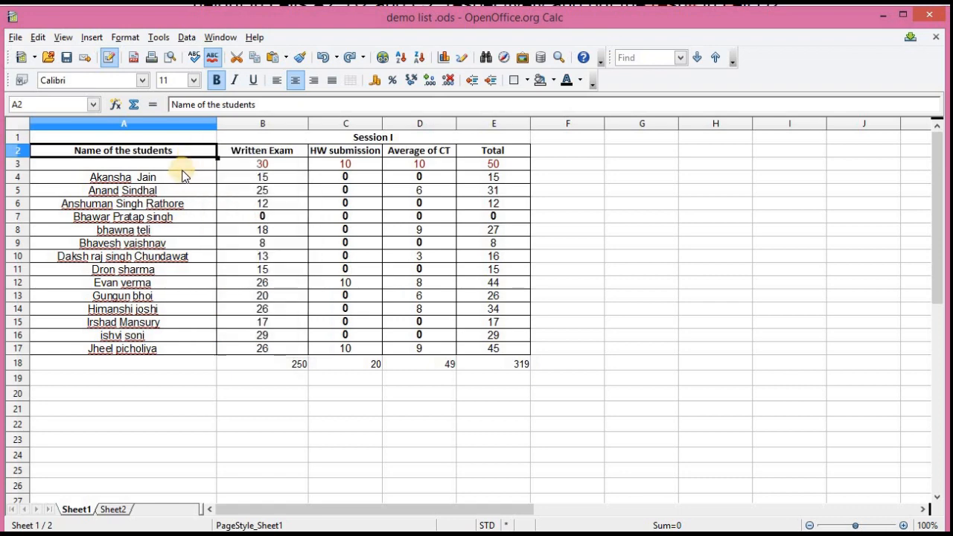
Insert an entire row above the first student in row 4, and undo the insertion
left_click(184, 176)
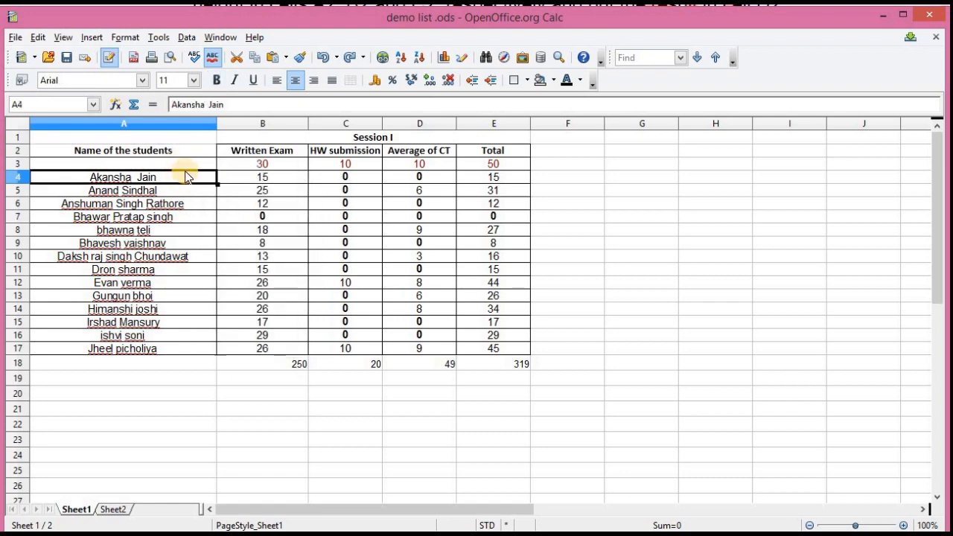
right_click(185, 176)
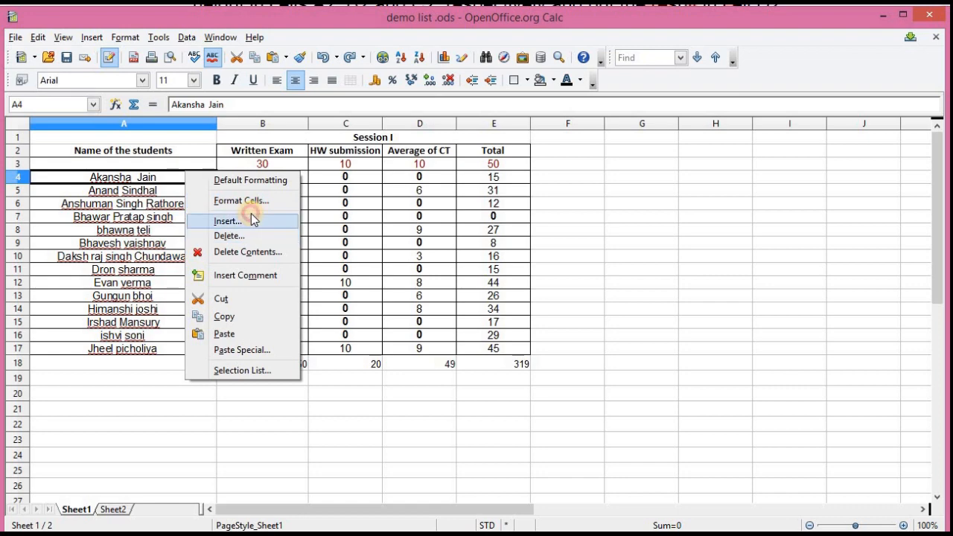
left_click(251, 220)
left_click(378, 295)
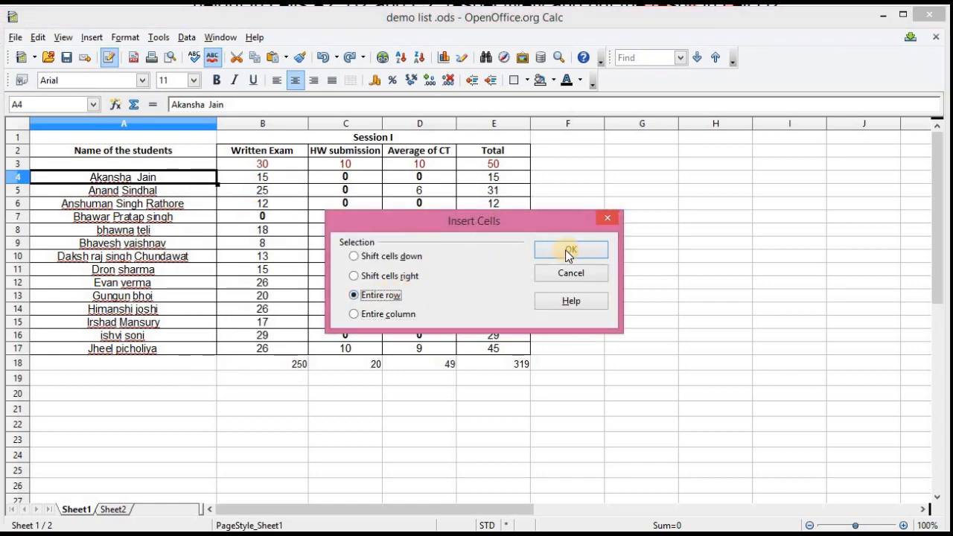
left_click(570, 251)
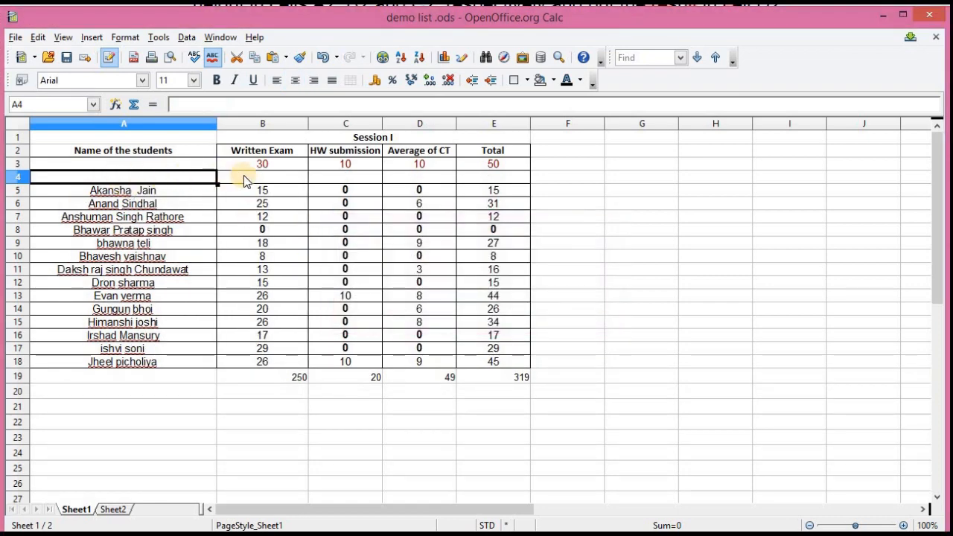
left_click(332, 174)
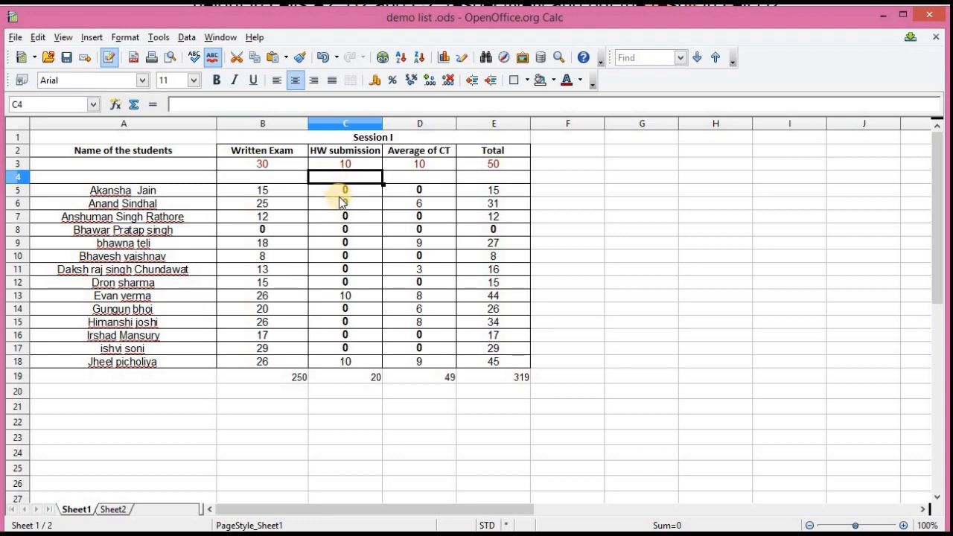
key("ctrl+z")
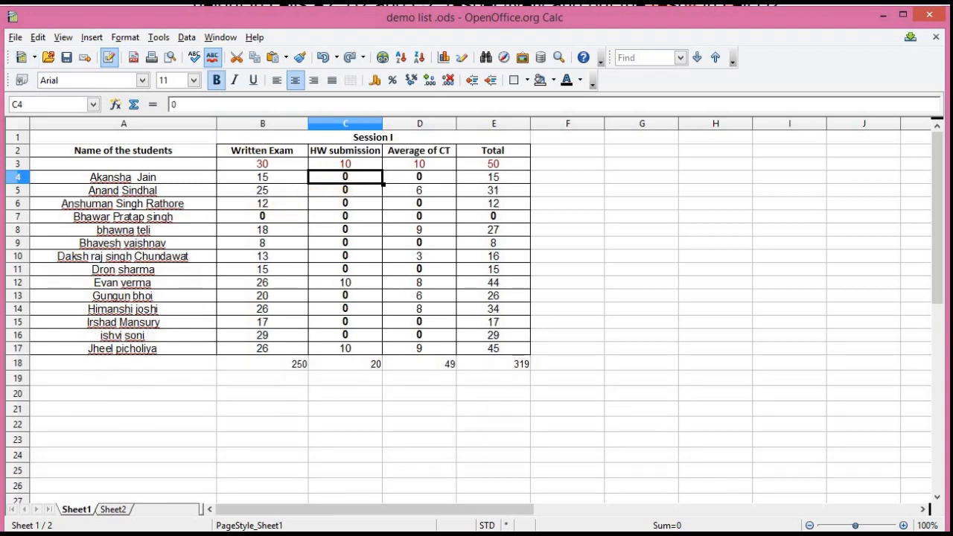
Insert a row above row 4 and a column before HW submission, and undo both insertions
left_click(93, 37)
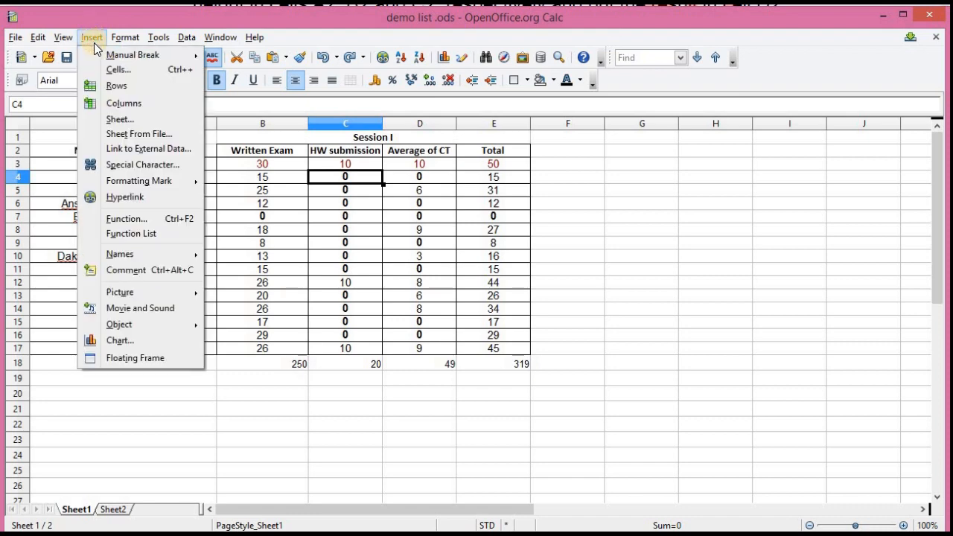
left_click(113, 85)
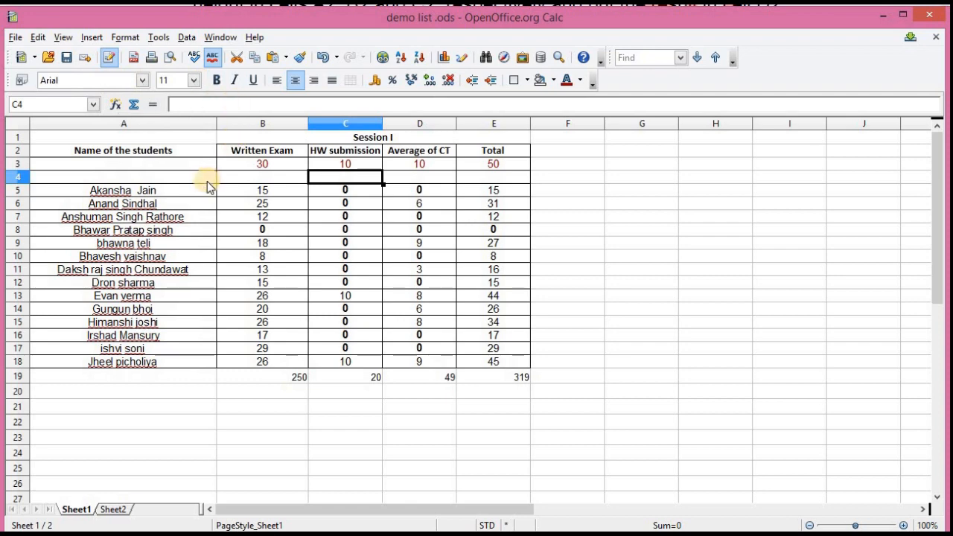
left_click(91, 37)
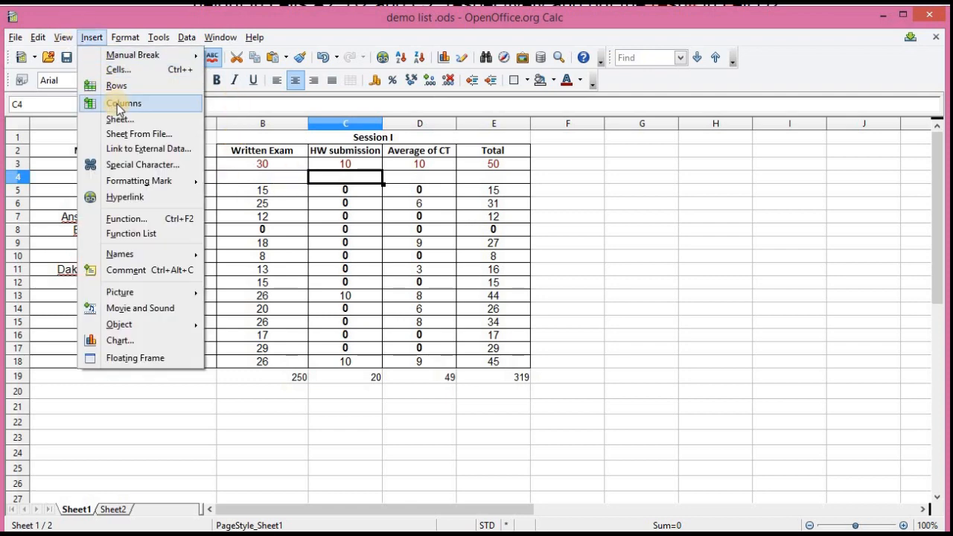
left_click(116, 103)
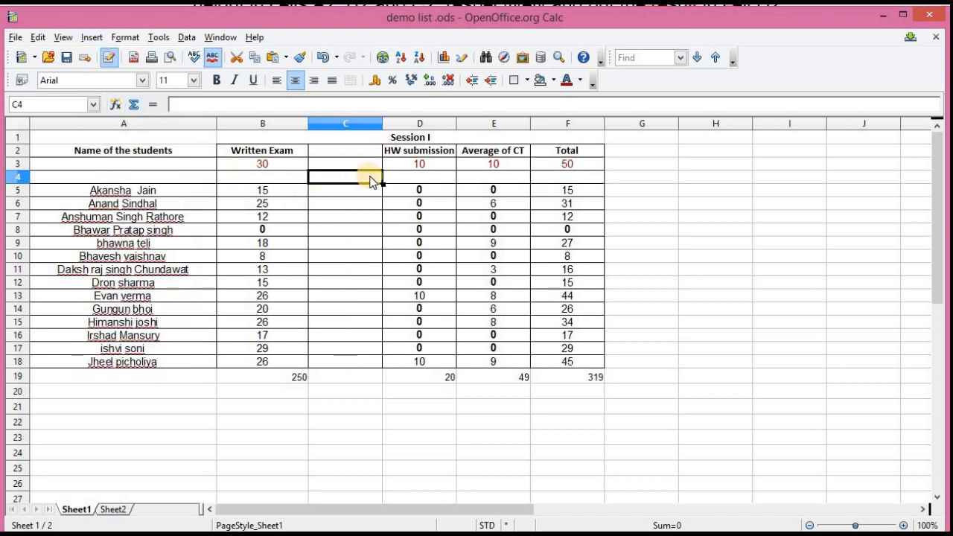
key("ctrl+z")
key("ctrl+z")
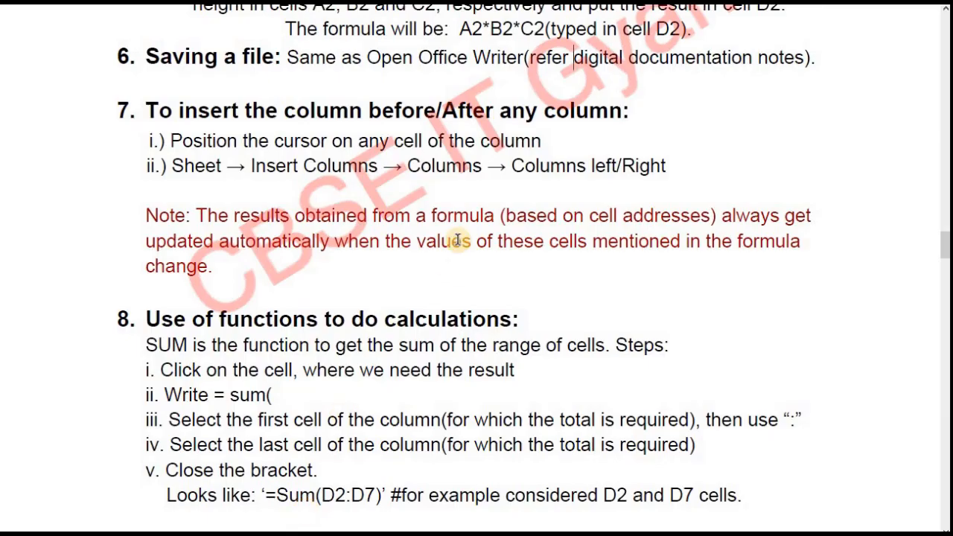
Switch to the PDF notes and review the section on using functions to do calculations
scroll(452, 248, "down", 1)
scroll(396, 254, "down", 1)
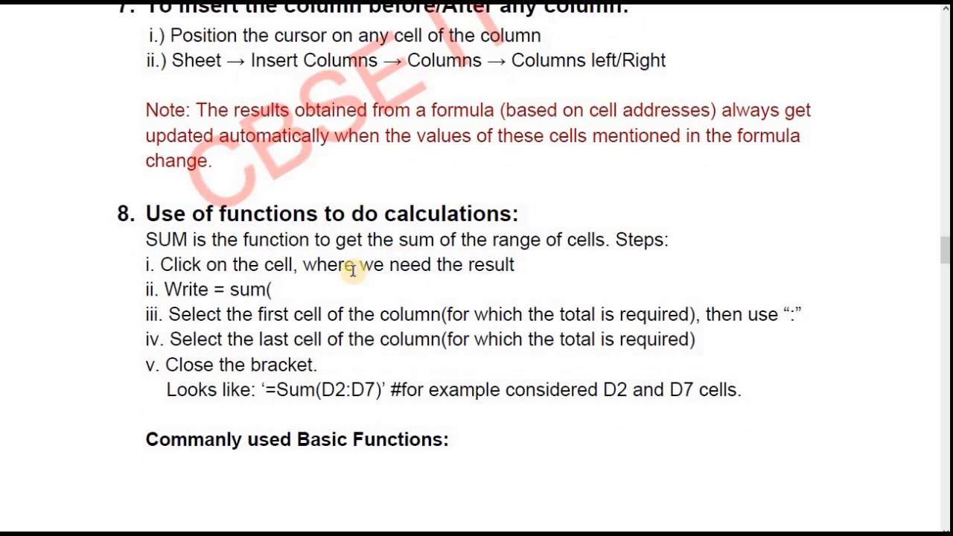
scroll(353, 270, "down", 1)
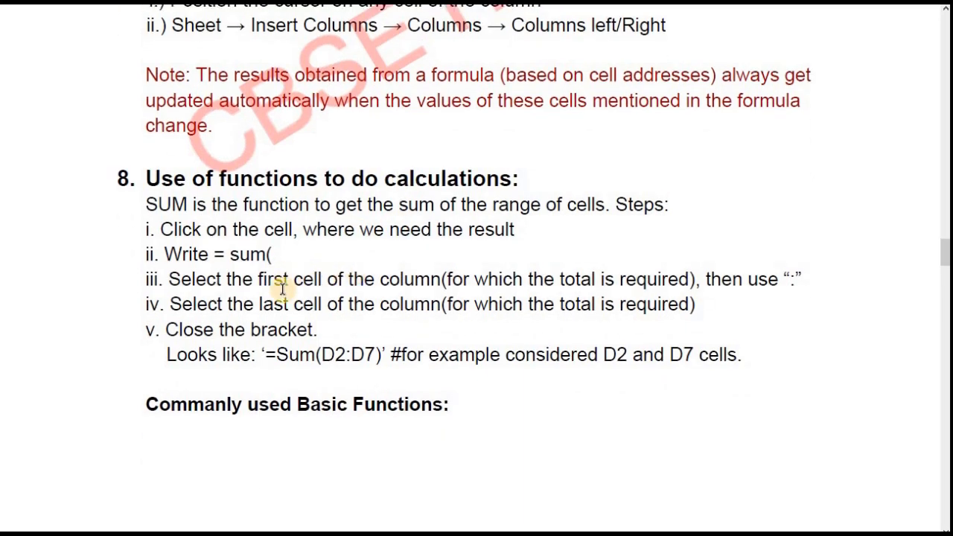
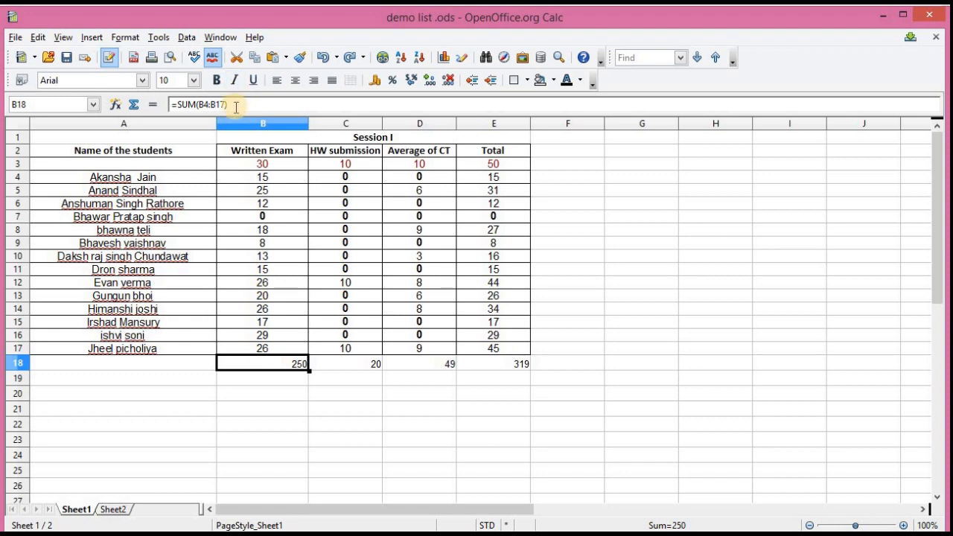
In the Calc marks list, replace the Written Exam formula in B18 with =average(B4:B17)
key("BackSpace")
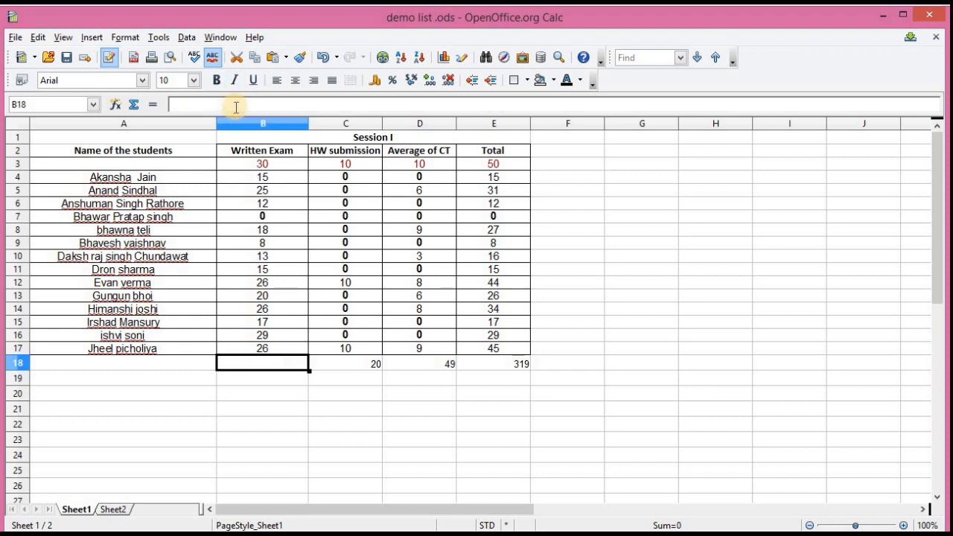
type("=")
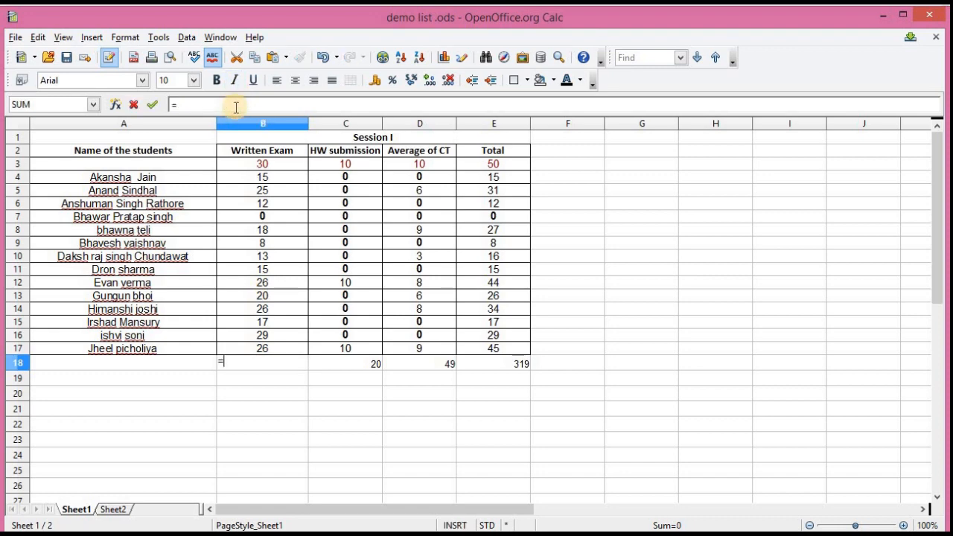
type("average")
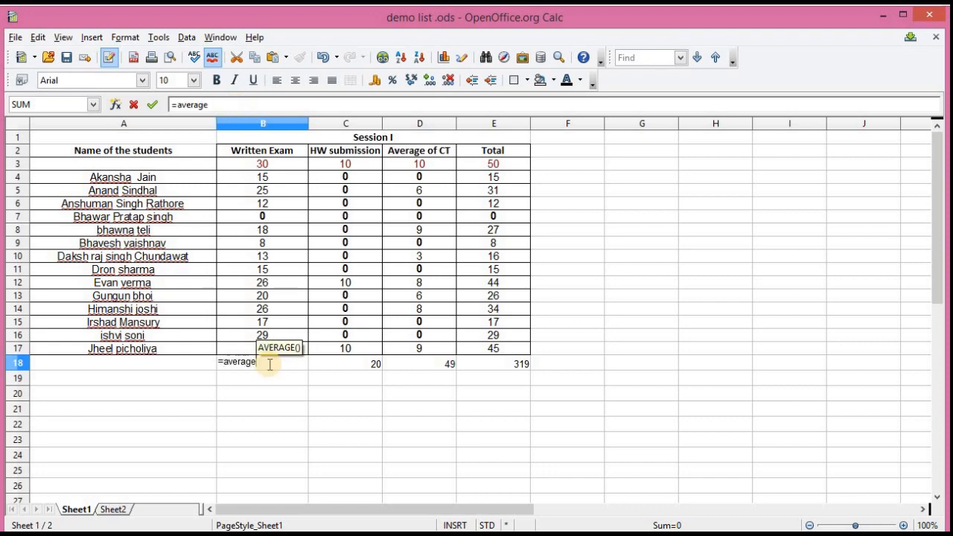
type("(")
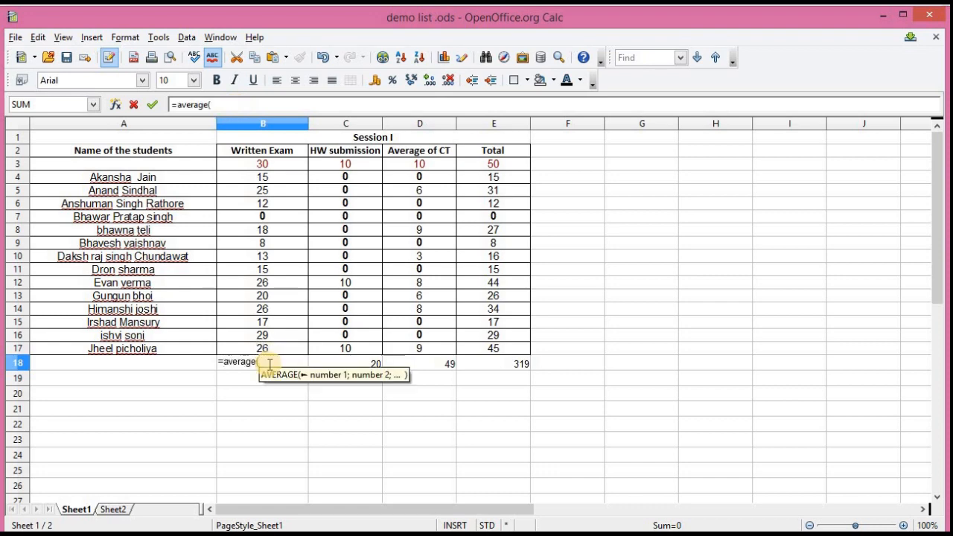
left_click(280, 176)
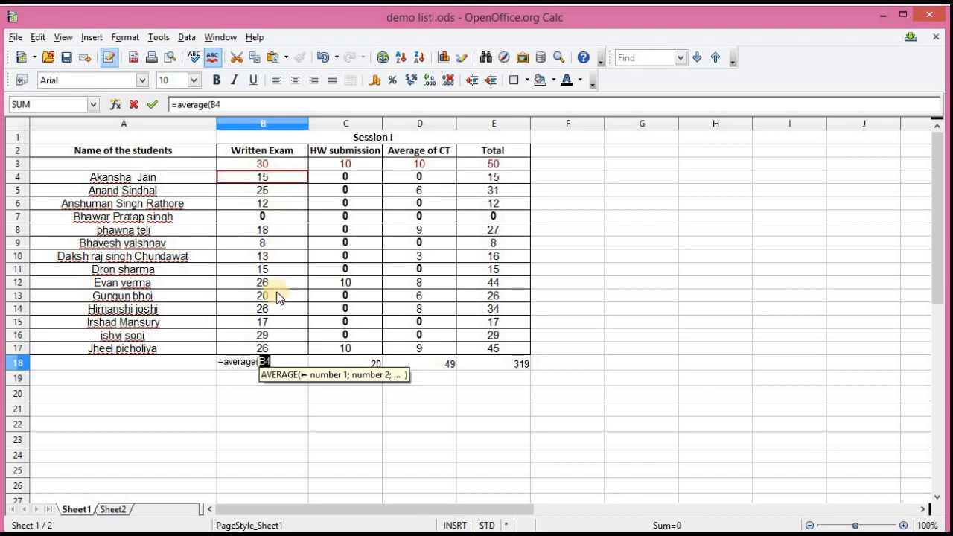
type(":")
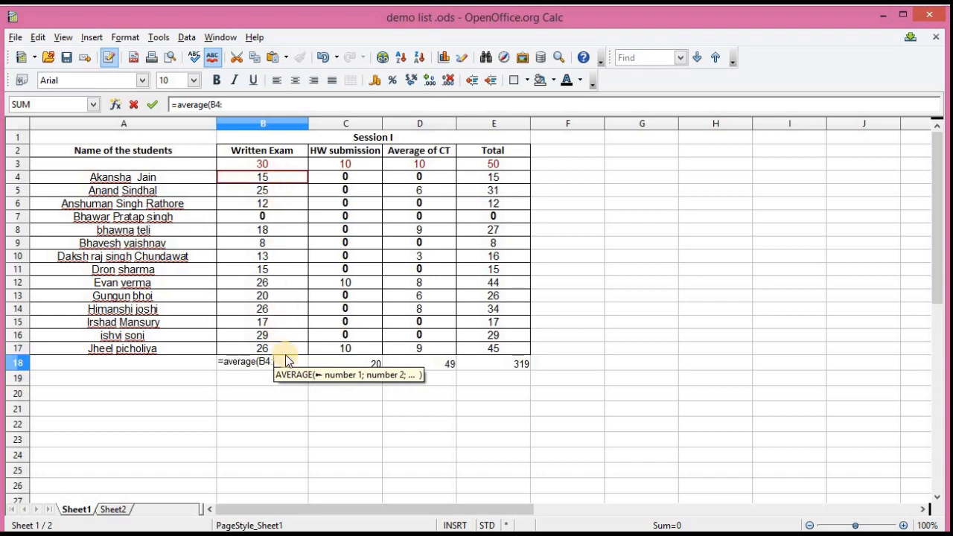
left_click(274, 350)
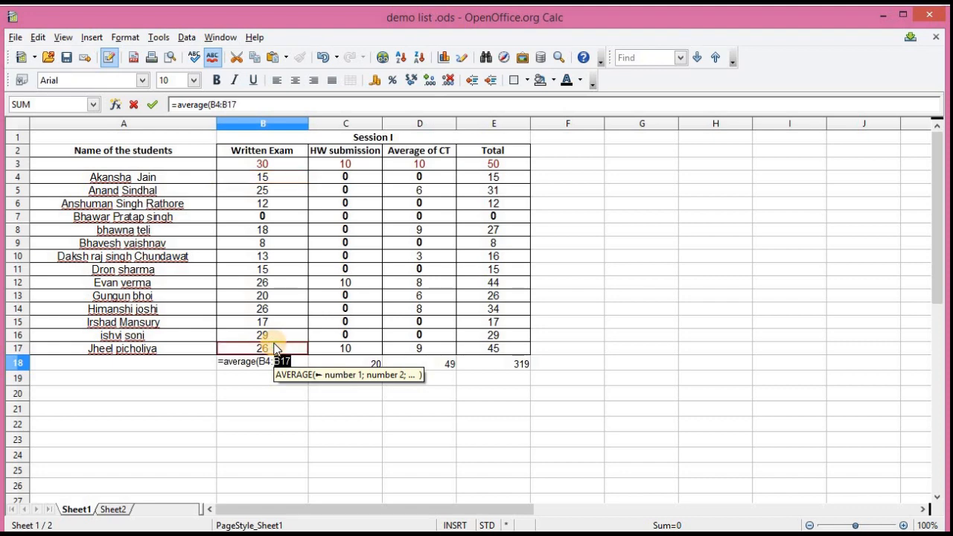
type(")")
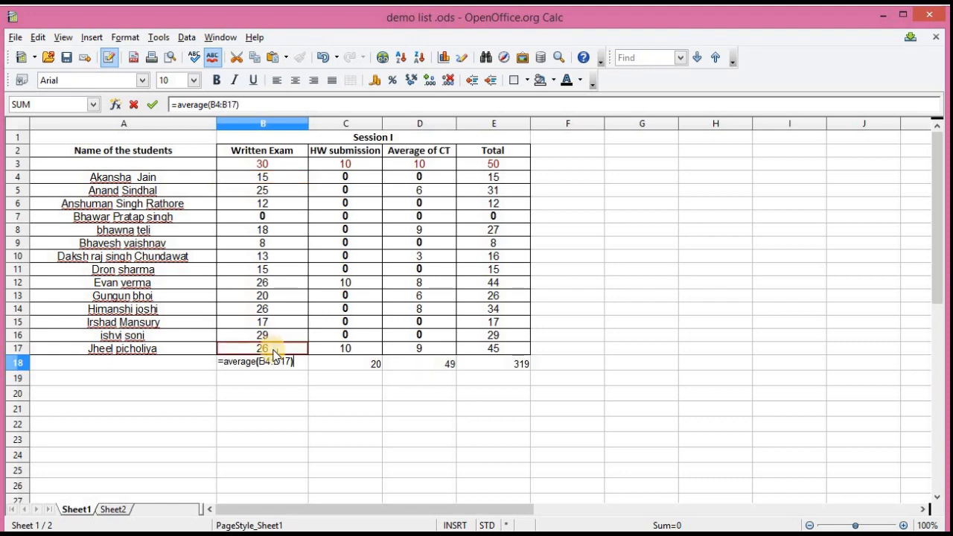
key("Return")
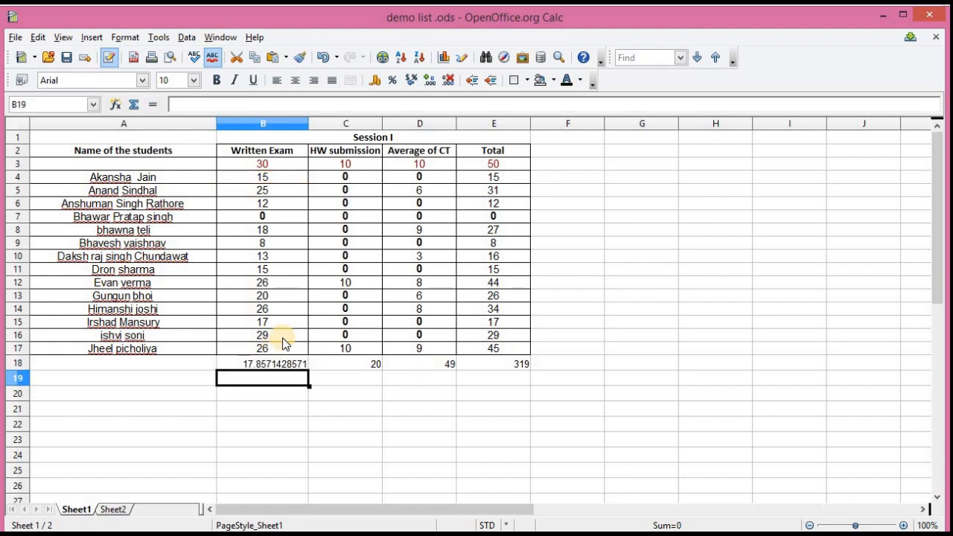
Fill the AVERAGE formula from B18 across row 18 to E18
left_click(280, 182)
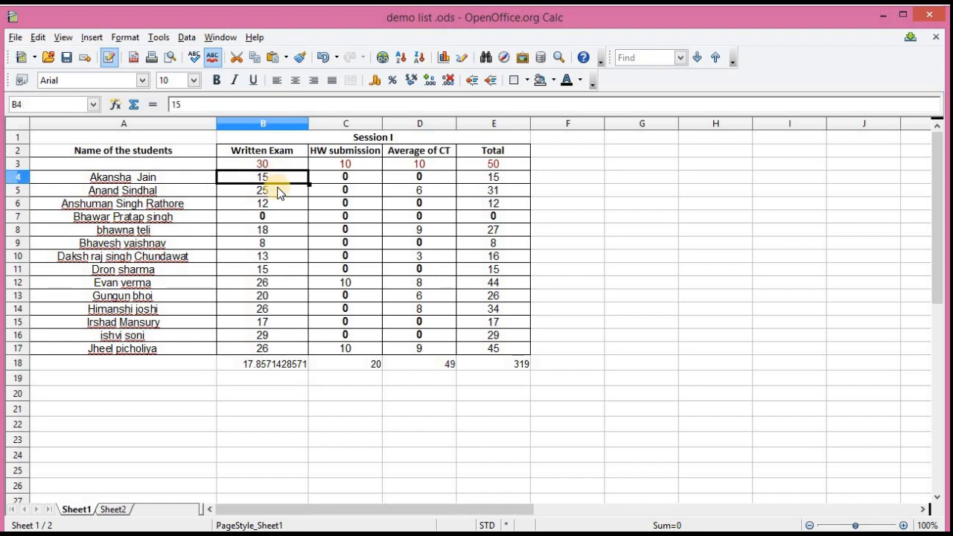
left_click(272, 348)
left_click(250, 368)
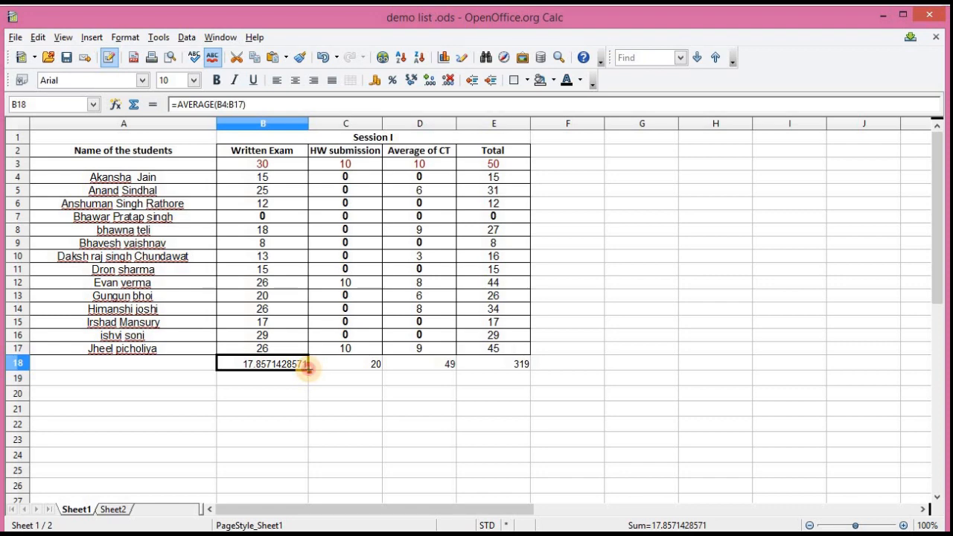
left_click_drag(308, 367, 525, 370)
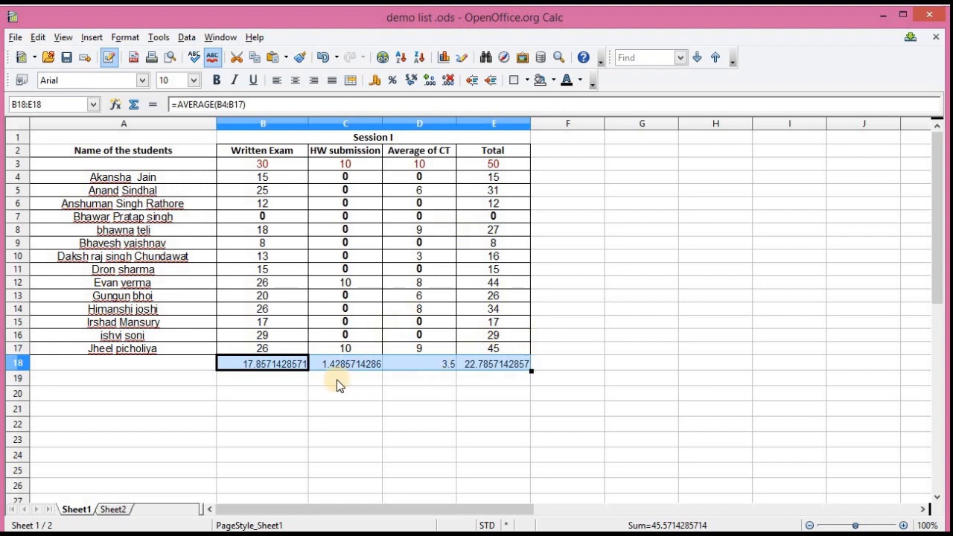
left_click(313, 368)
left_click(290, 364)
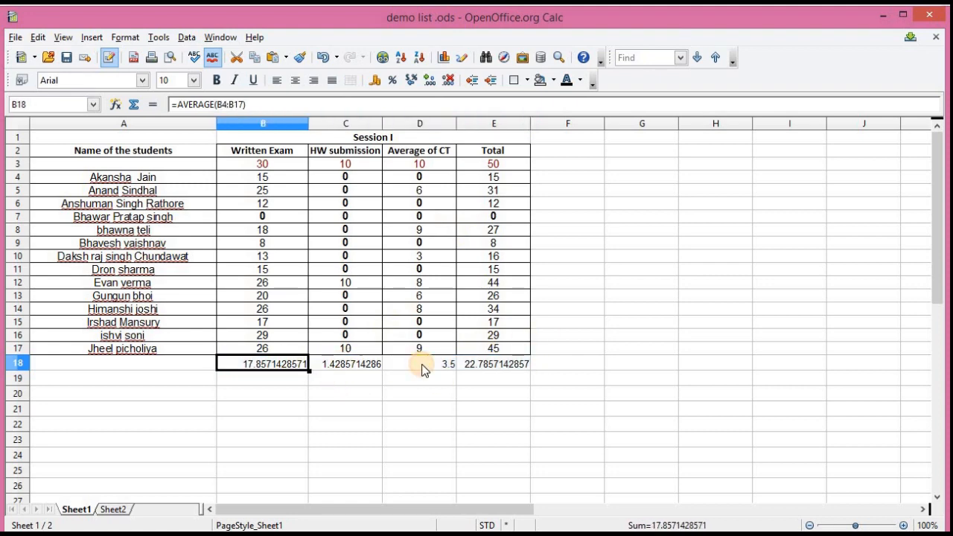
left_click(419, 365)
Replace the Written Exam formula in B18 with =max(B4:B17)
left_click(276, 368)
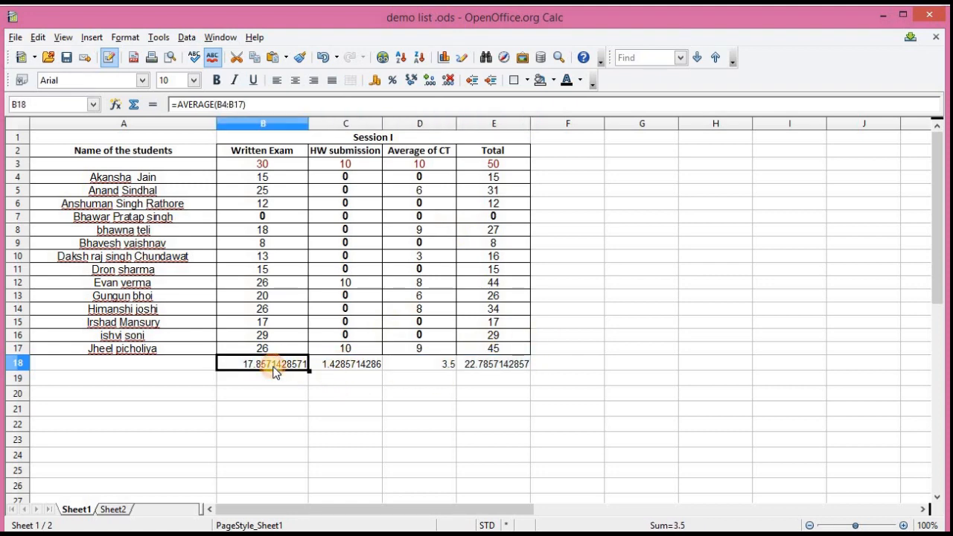
key("BackSpace")
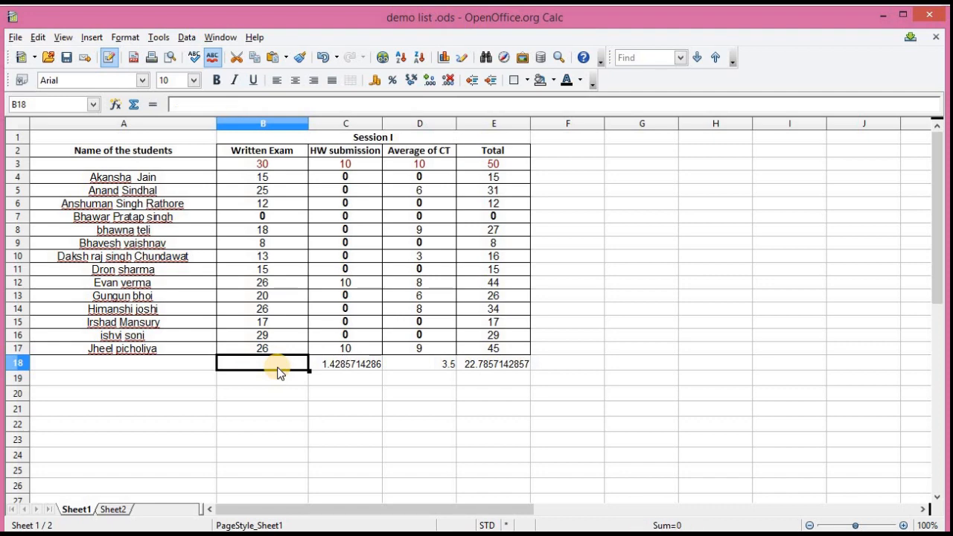
type("=max")
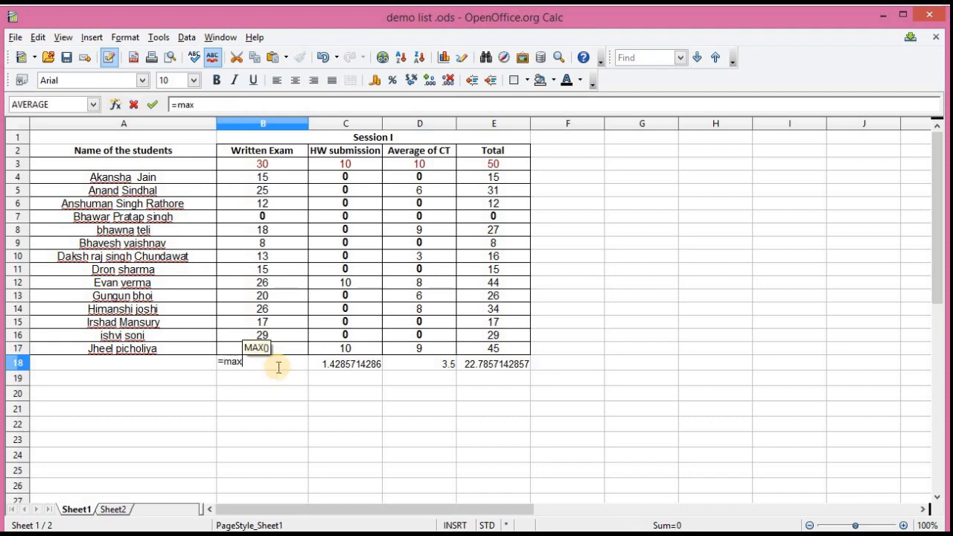
type("(")
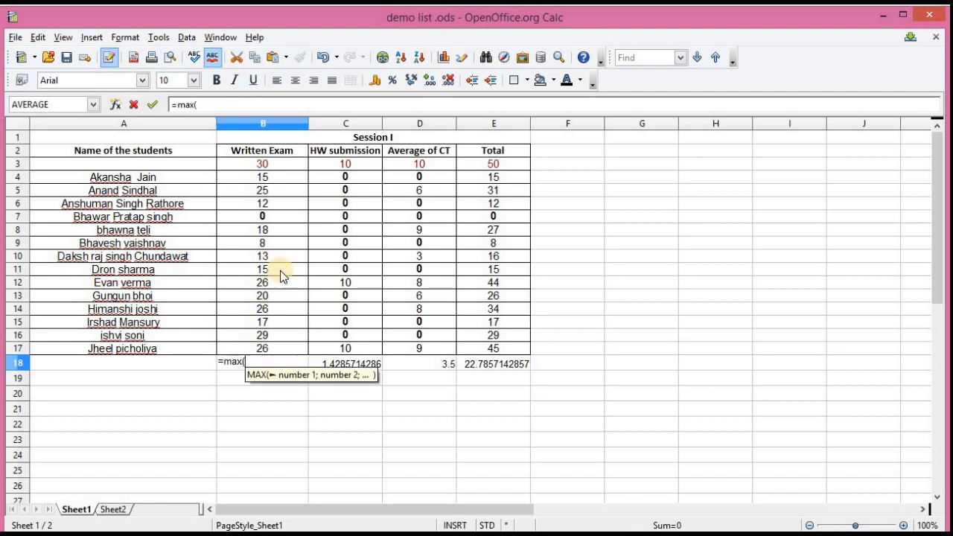
left_click(276, 177)
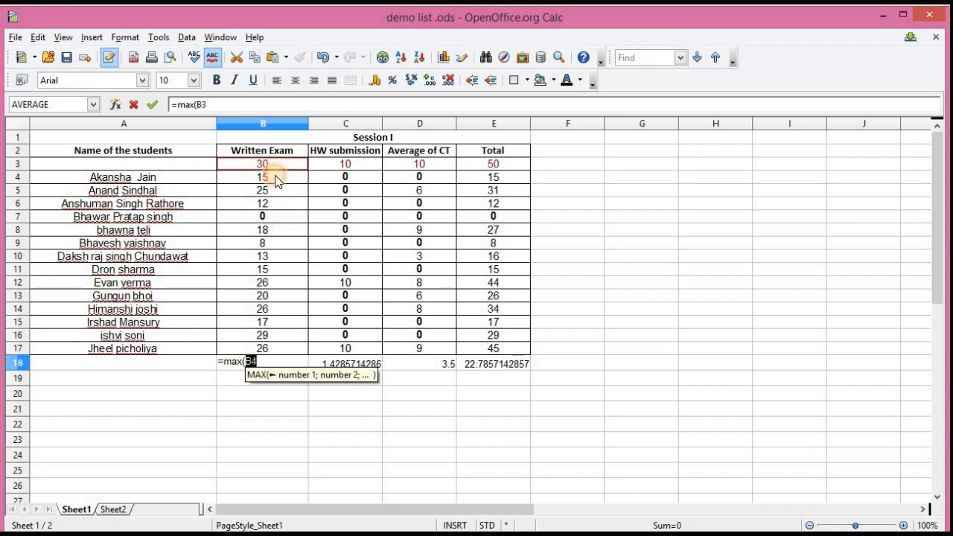
type(":")
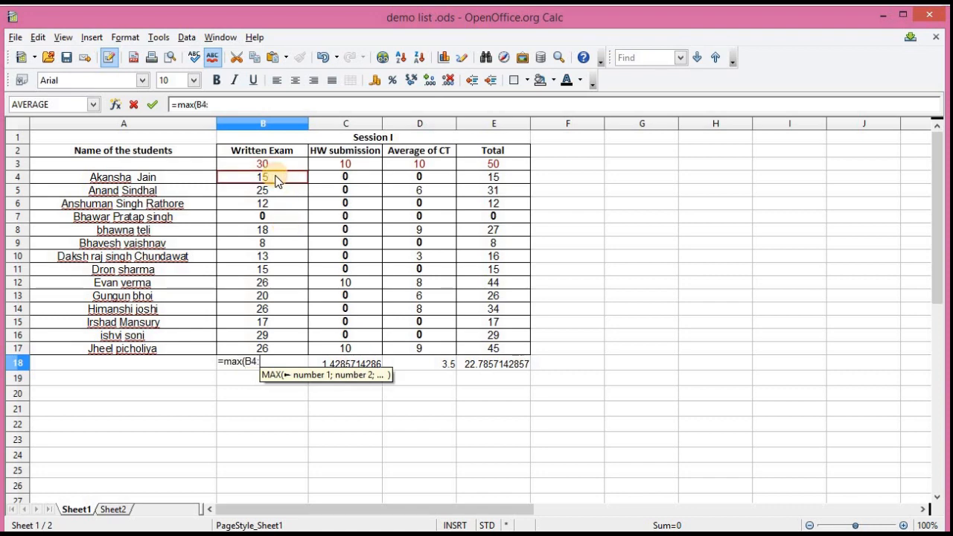
left_click(266, 349)
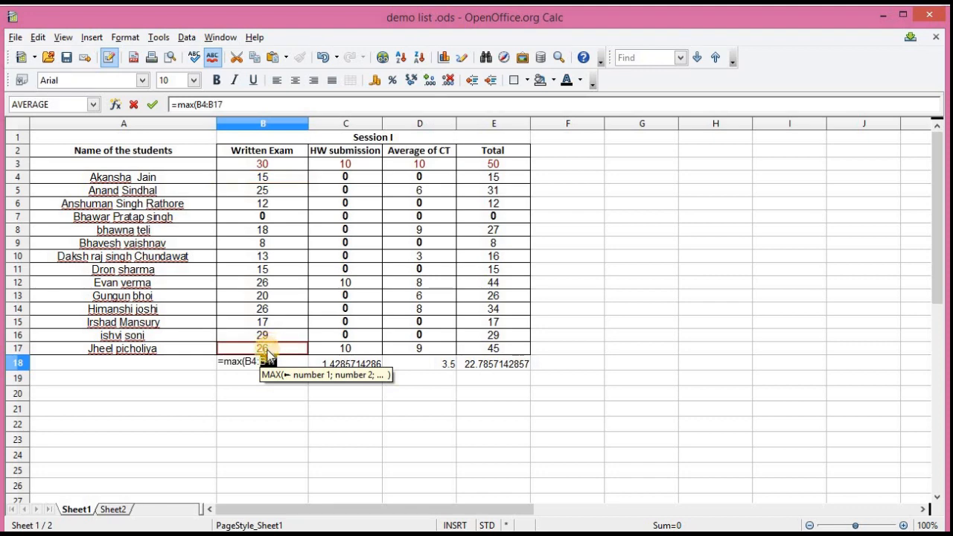
type(")")
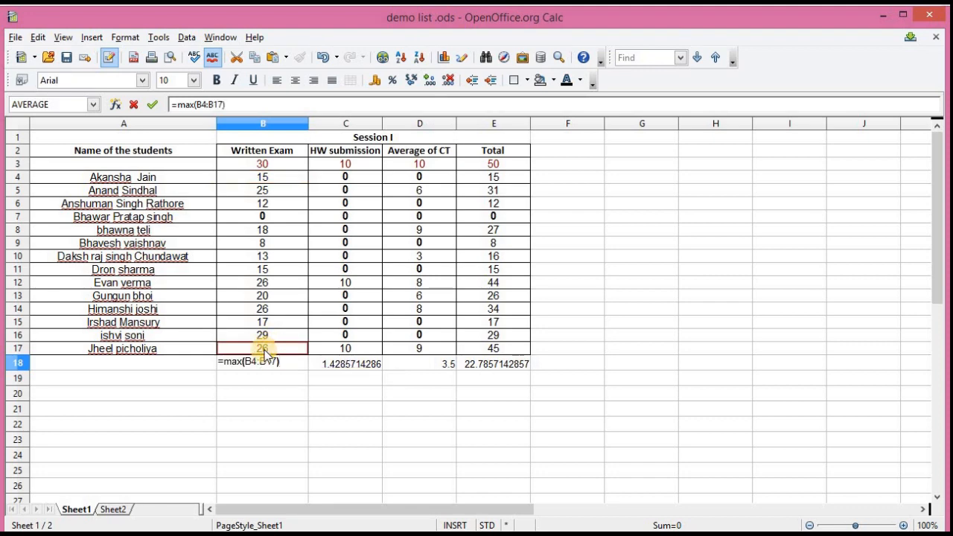
key("Return")
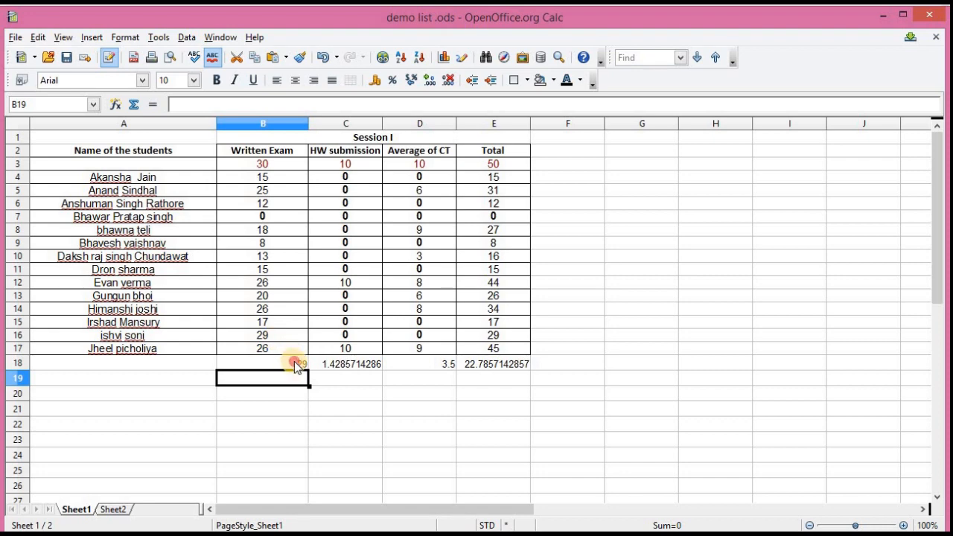
Replace the Written Exam formula in B18 with =min(B4:B17)
left_click(294, 361)
type("=")
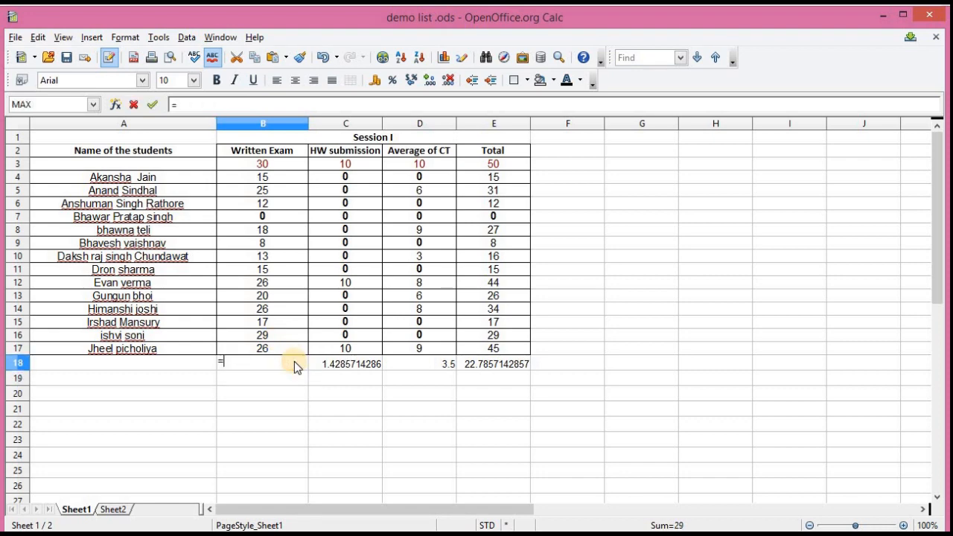
type("min(")
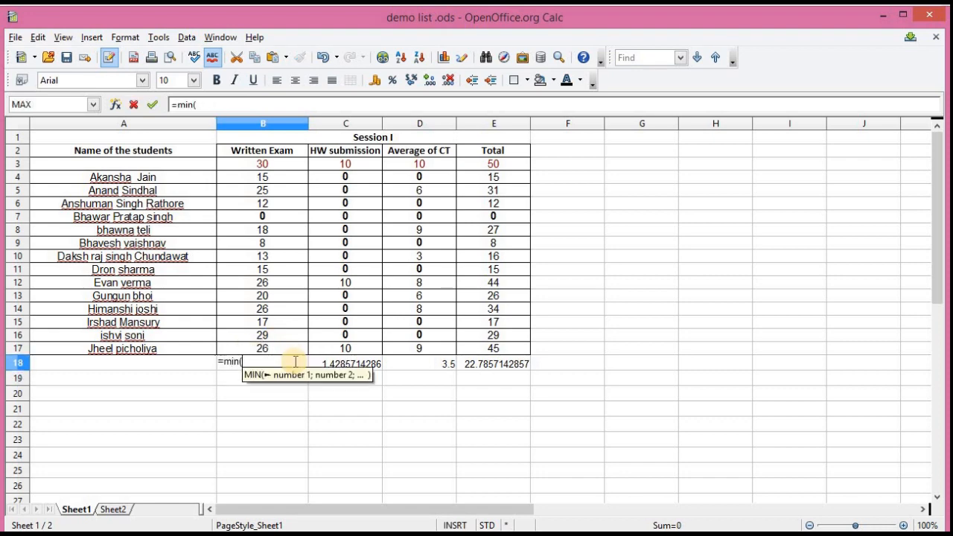
left_click(274, 182)
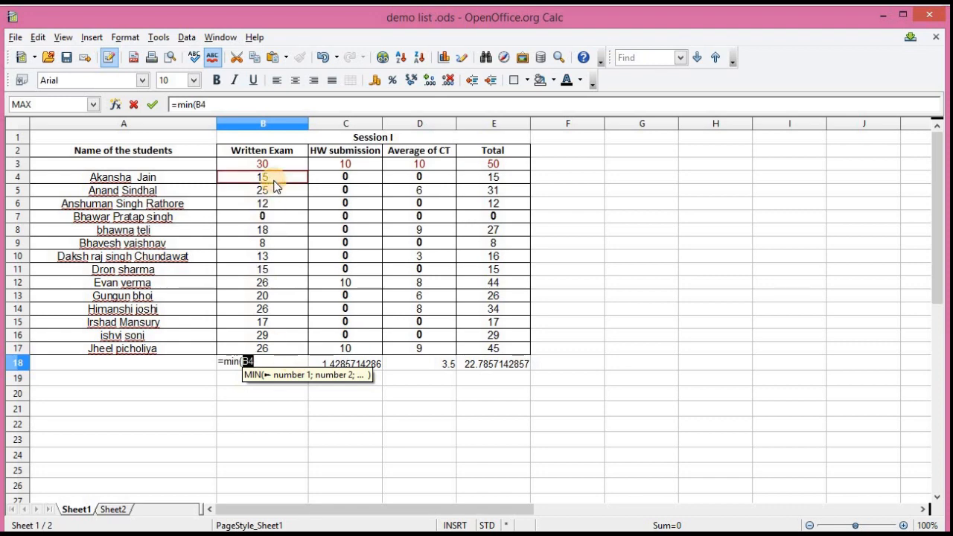
type(":")
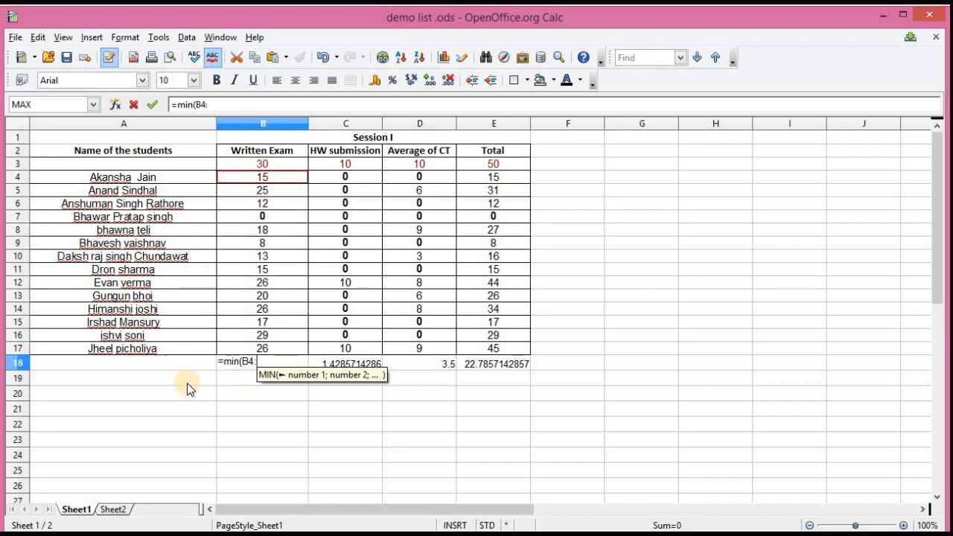
left_click(251, 350)
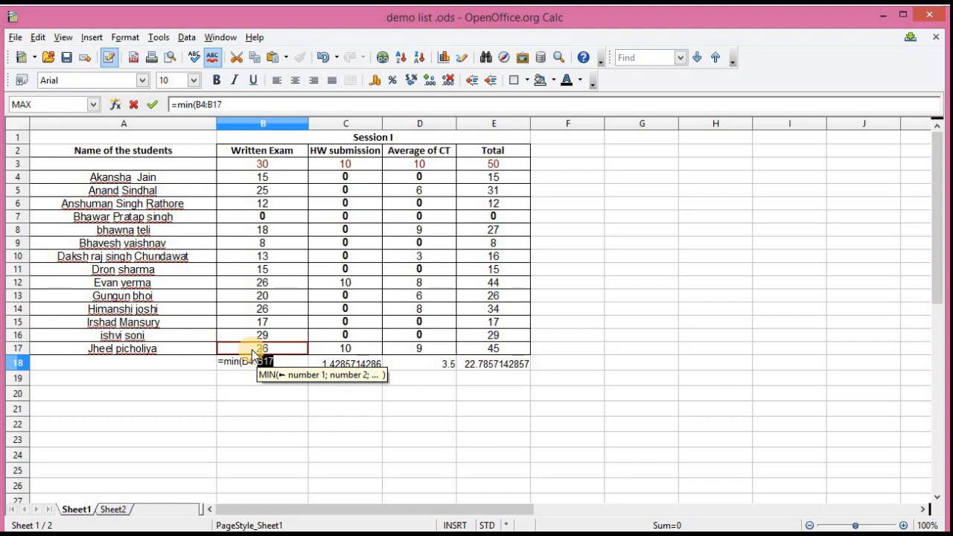
type(")")
key("Return")
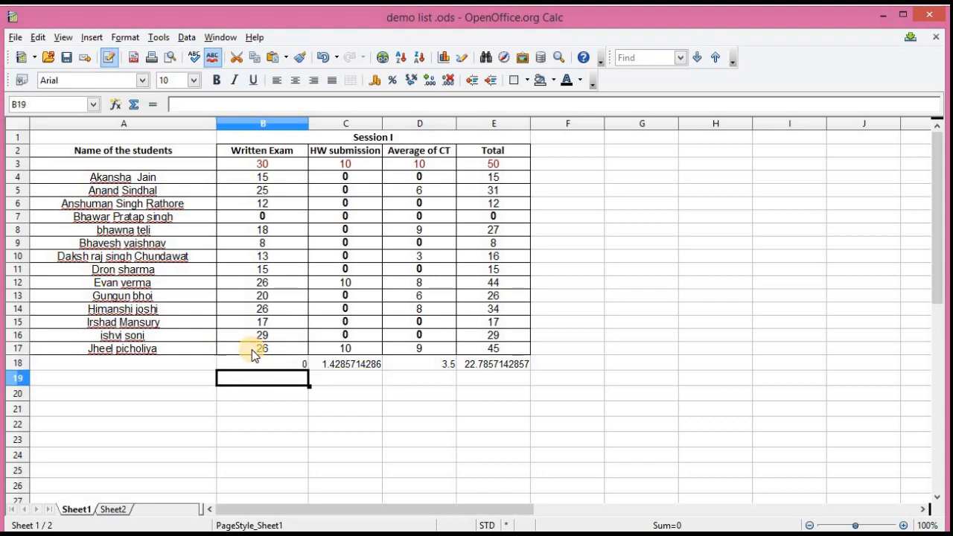
Replace the Written Exam formula in B18 with =count(B4:B17) and fill it across row 18 to E18
left_click(268, 362)
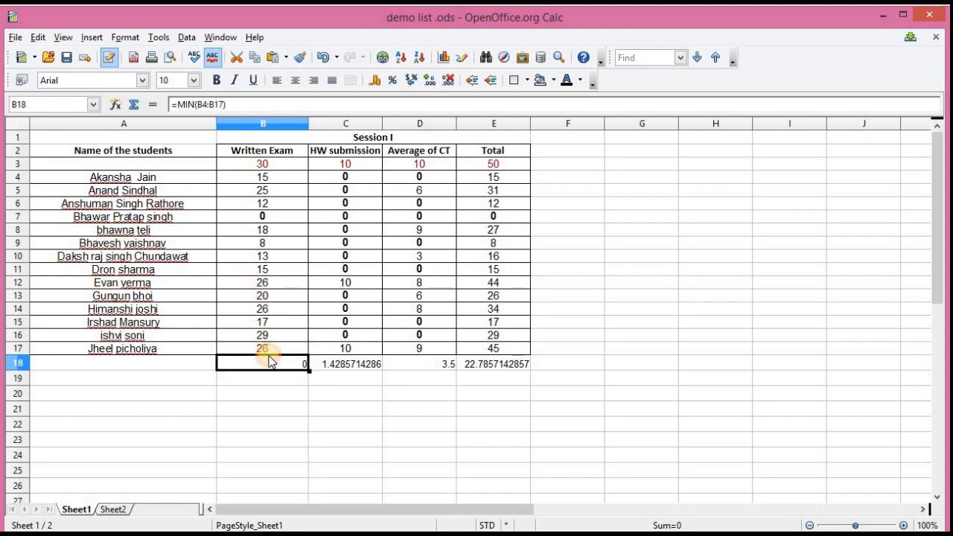
type("=count")
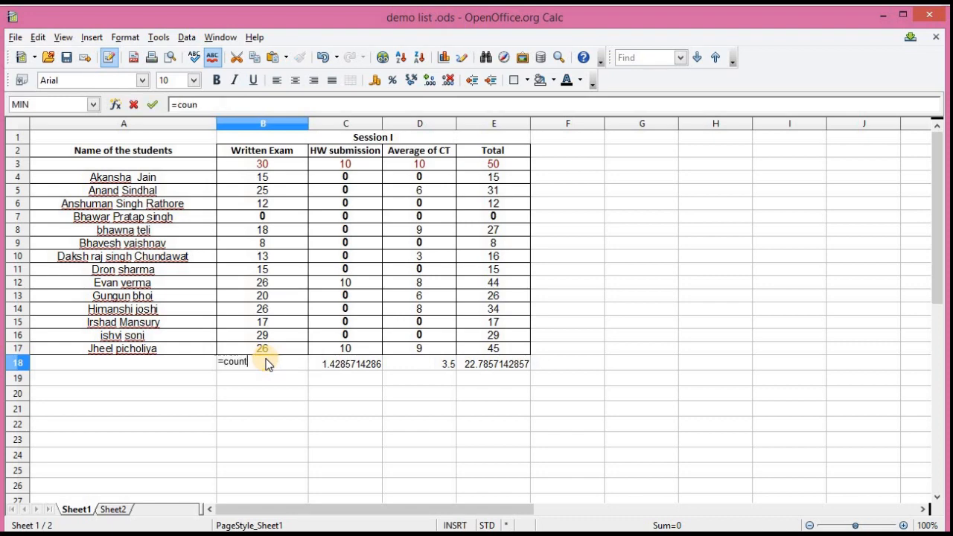
type("(")
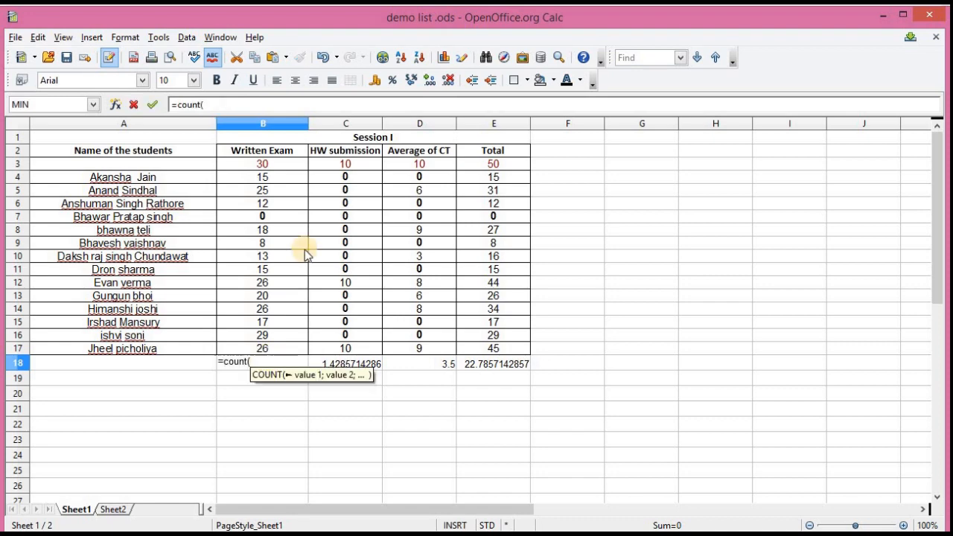
left_click(262, 179)
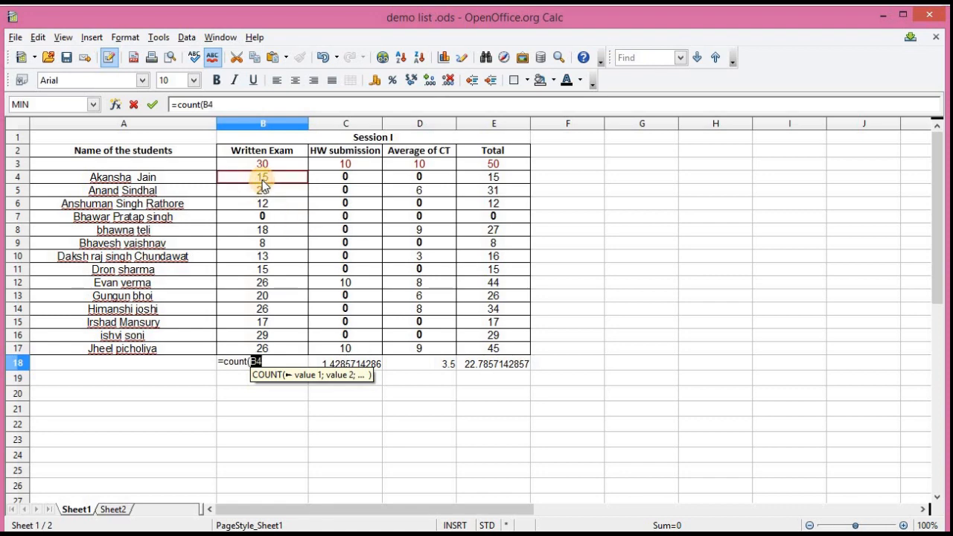
left_click(266, 350, "shift")
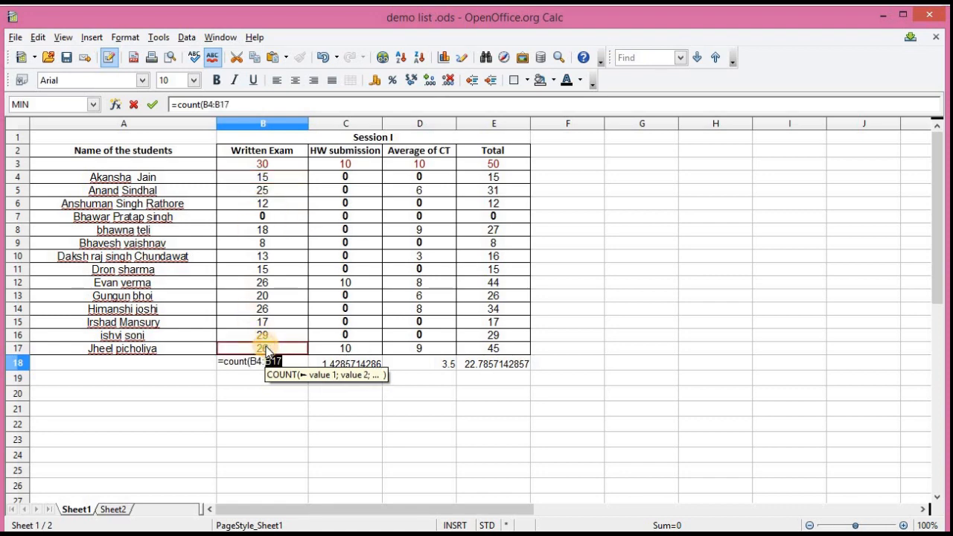
type(")")
key("Return")
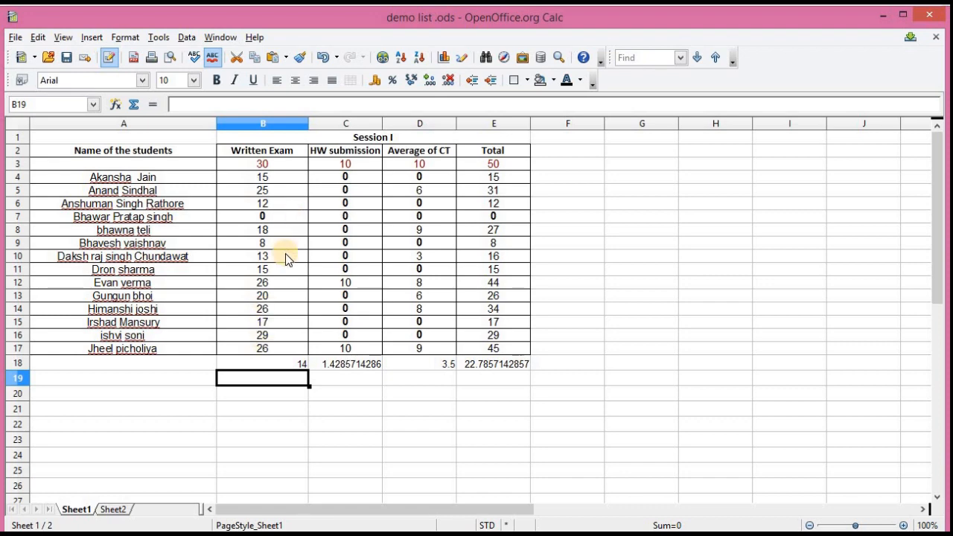
left_click(303, 365)
left_click_drag(309, 371, 514, 370)
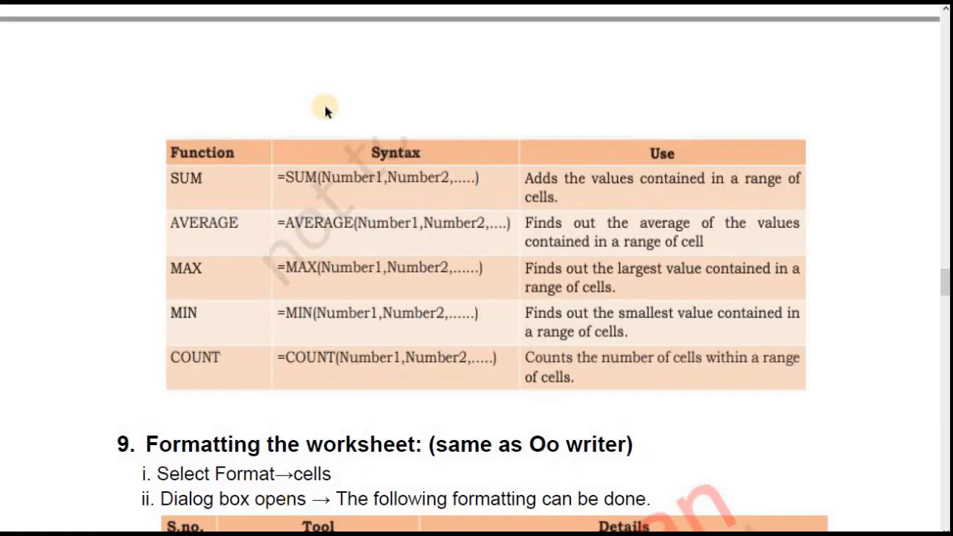
Switch to the PDF notes and review the SUM steps, the basic functions table and the worksheet formatting section
scroll(331, 108, "up", 3)
scroll(332, 108, "up", 3)
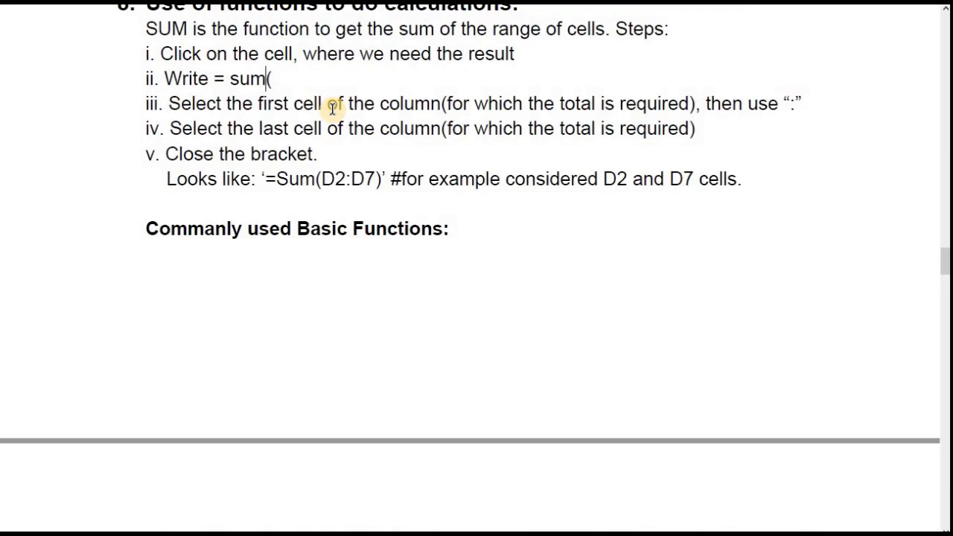
left_click_drag(345, 179, 353, 179)
left_click(341, 181)
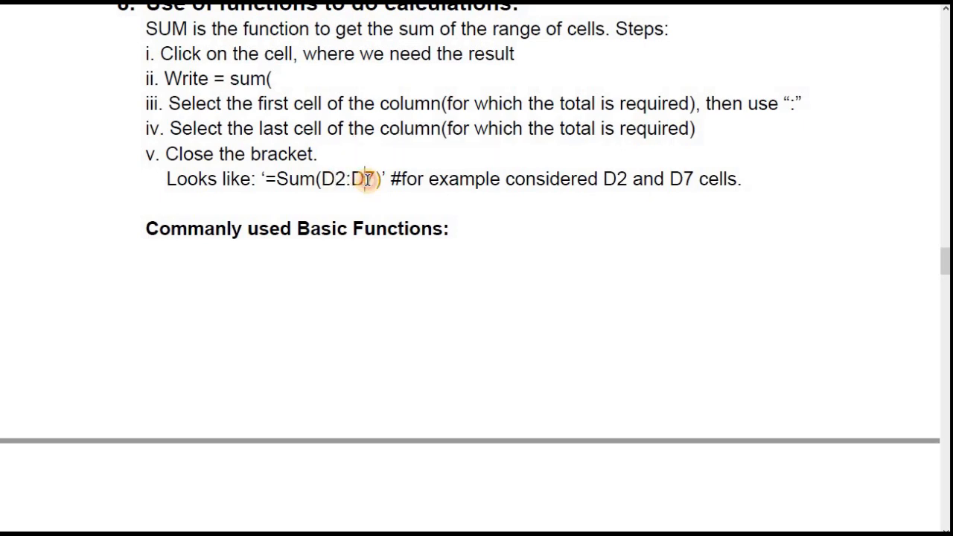
scroll(391, 191, "down", 6)
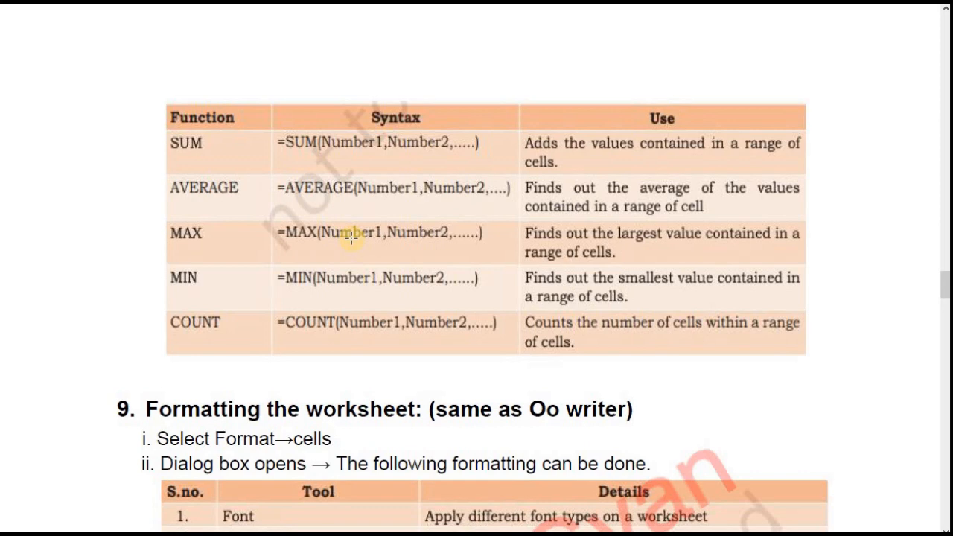
scroll(351, 238, "down", 2)
scroll(351, 238, "down", 2)
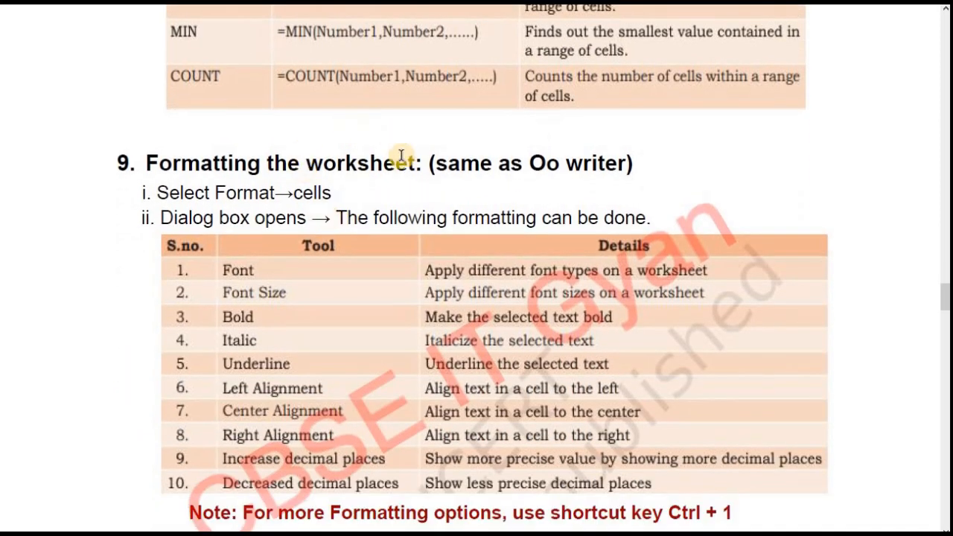
scroll(409, 167, "down", 1)
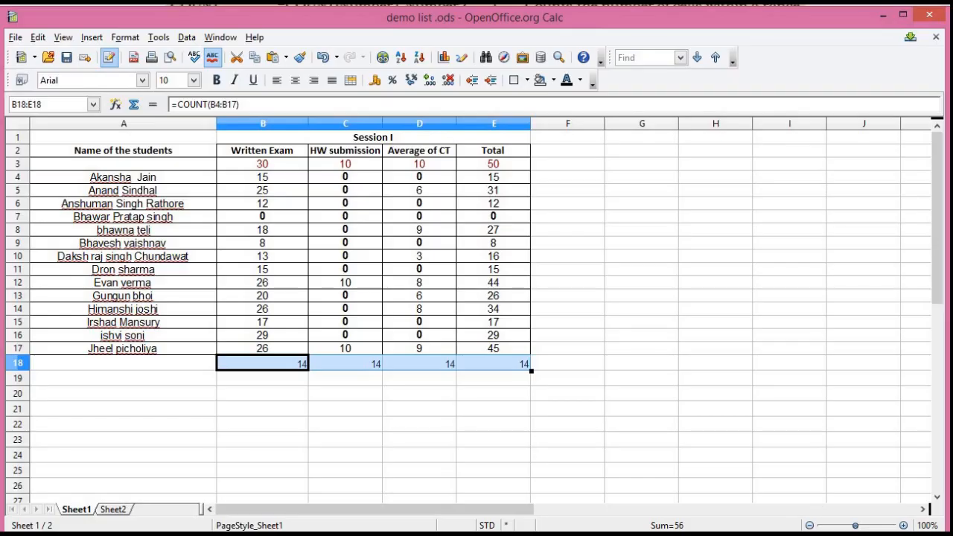
Return to the Calc marks list and view the Format Cells dialog for cell B10, leaving its settings as they are
left_click(257, 257)
left_click(125, 38)
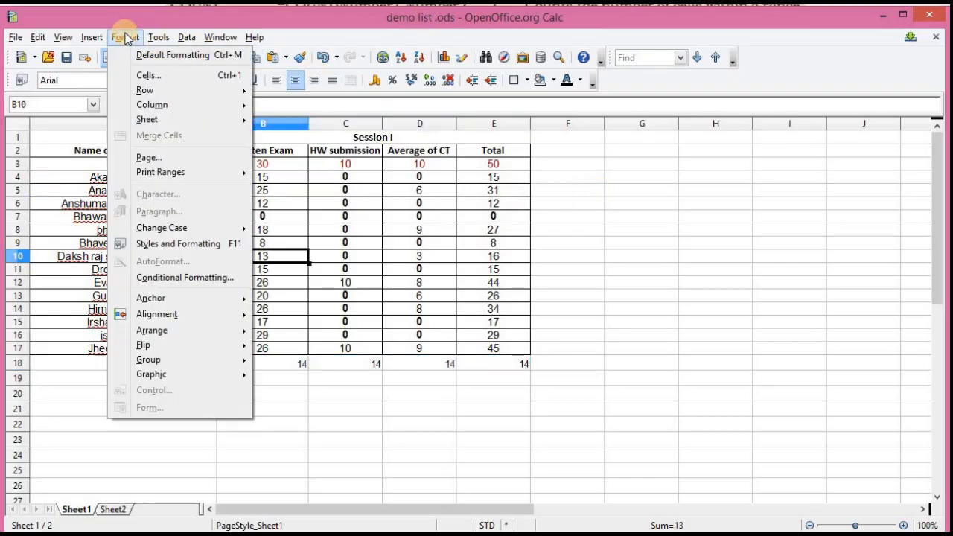
left_click(141, 76)
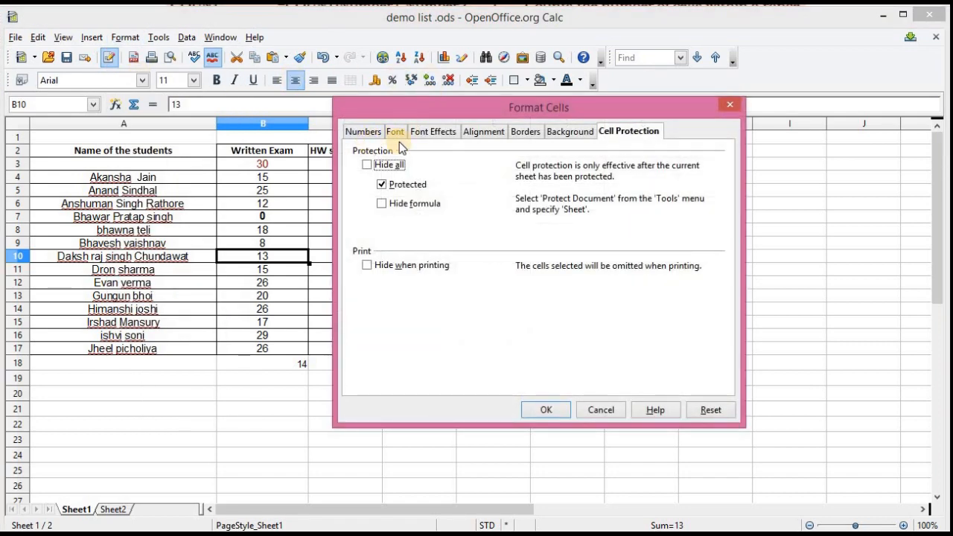
left_click(729, 107)
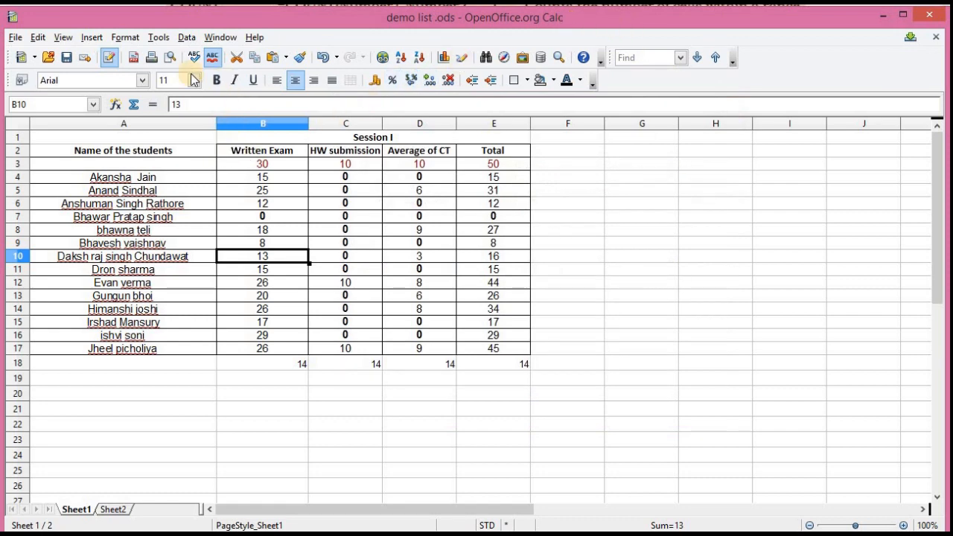
left_click(127, 38)
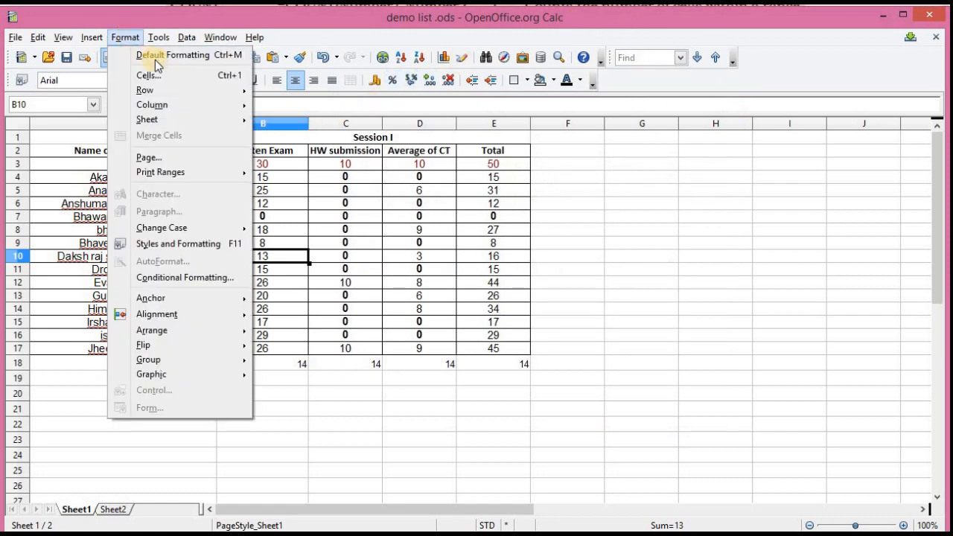
left_click(225, 78)
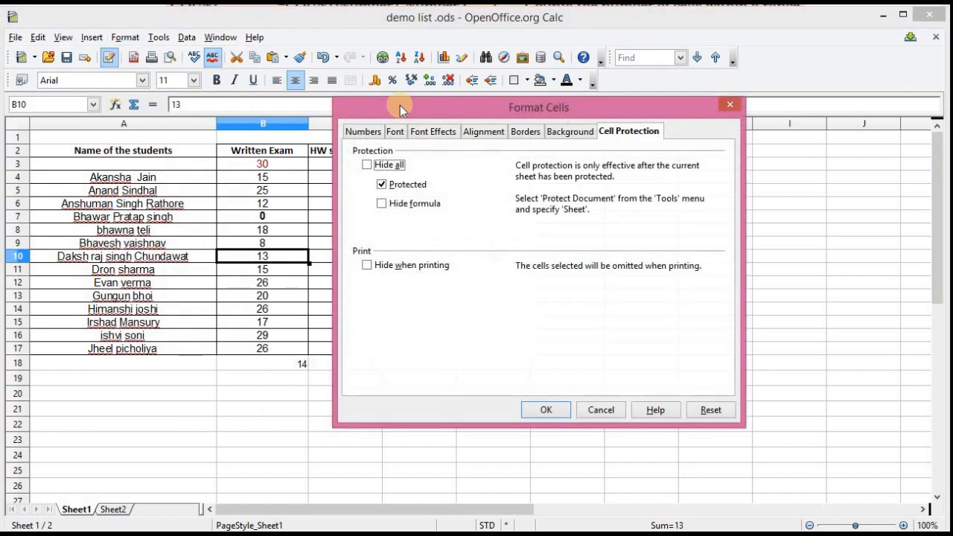
left_click(564, 408)
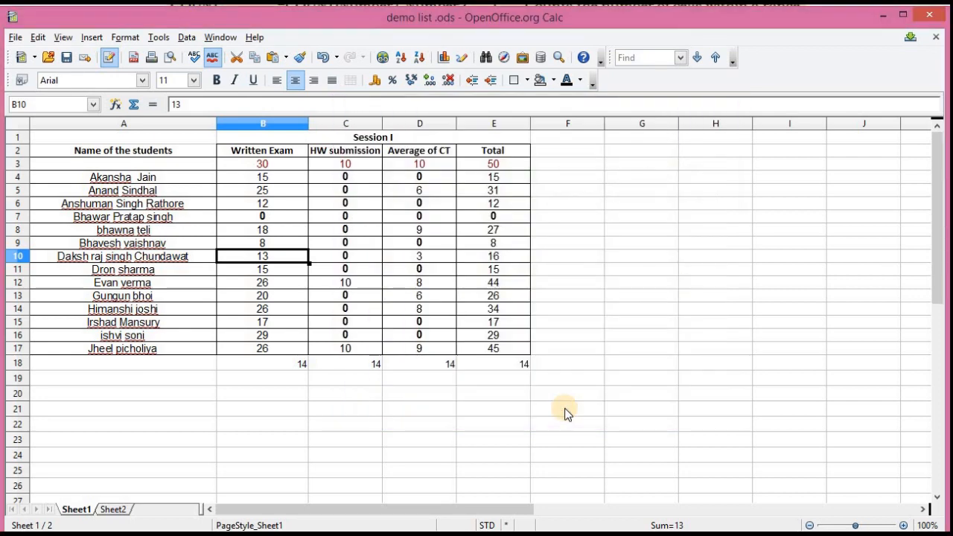
In the Format Cells dialog for B10, go through the Percent, Currency, Date and Time number categories and select Scientific
key("ctrl+1")
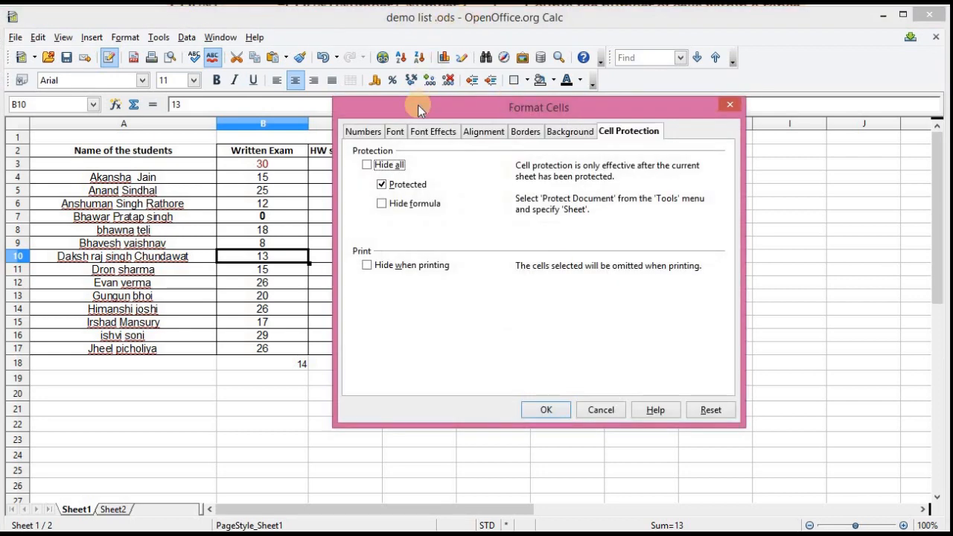
left_click(366, 131)
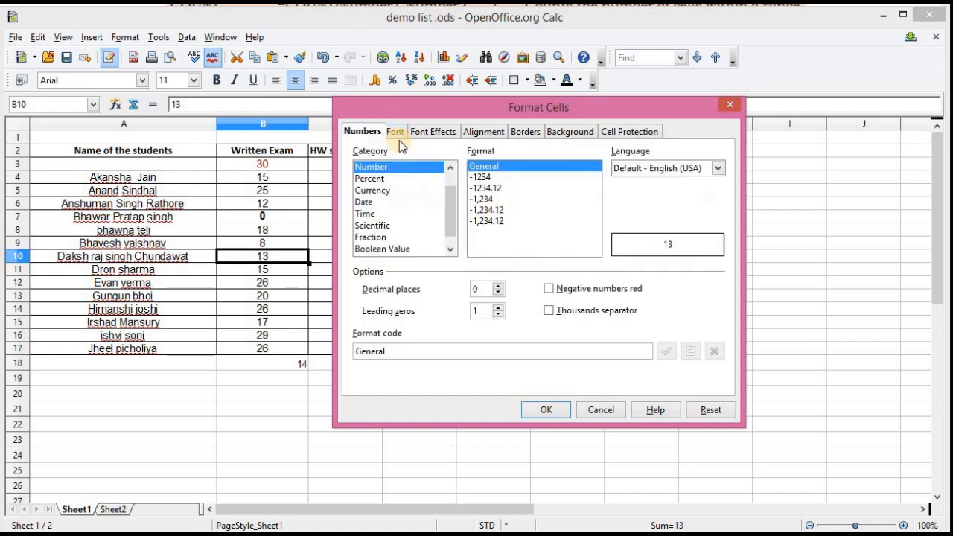
left_click(382, 182)
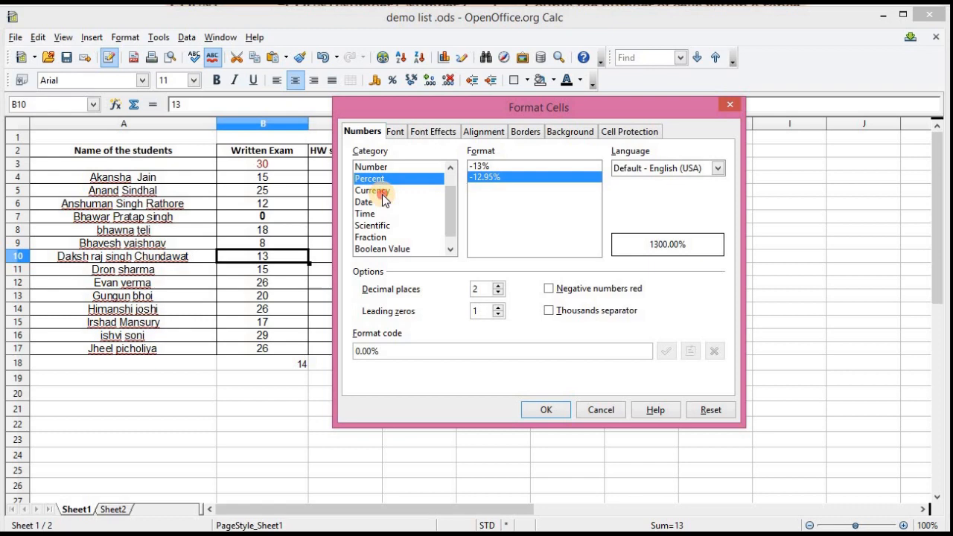
left_click(382, 192)
left_click(368, 201)
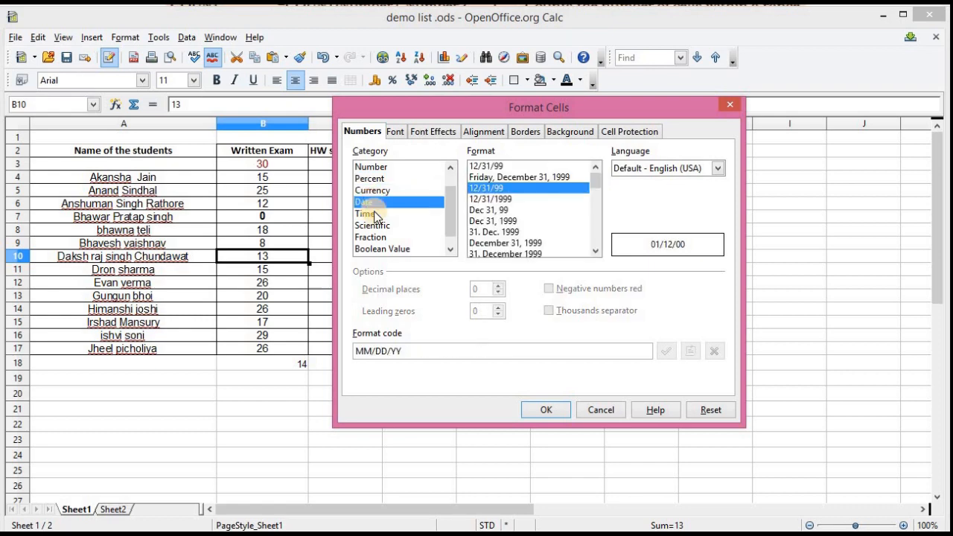
left_click(370, 213)
left_click(372, 226)
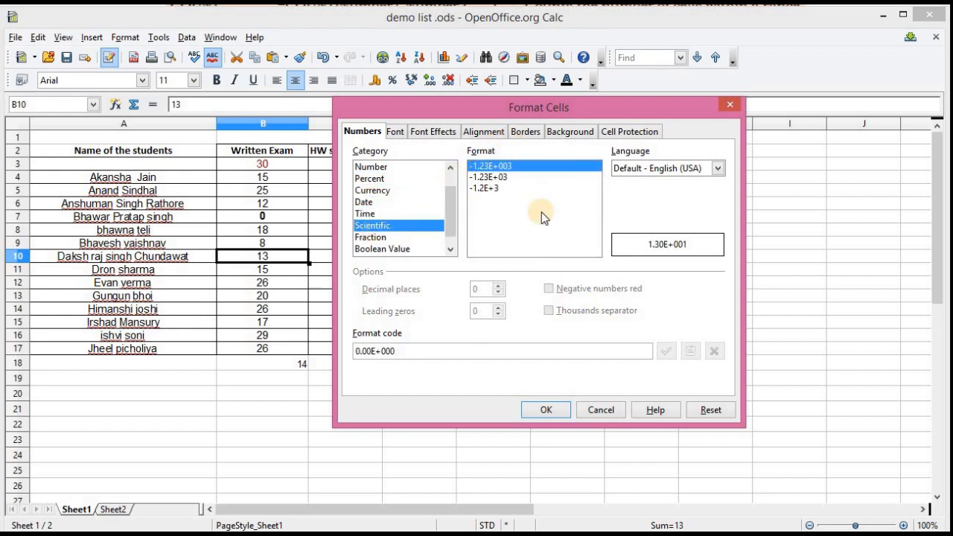
Set the font of B10 to Arial Rounded MT Bold, Italic, size 13
left_click(397, 132)
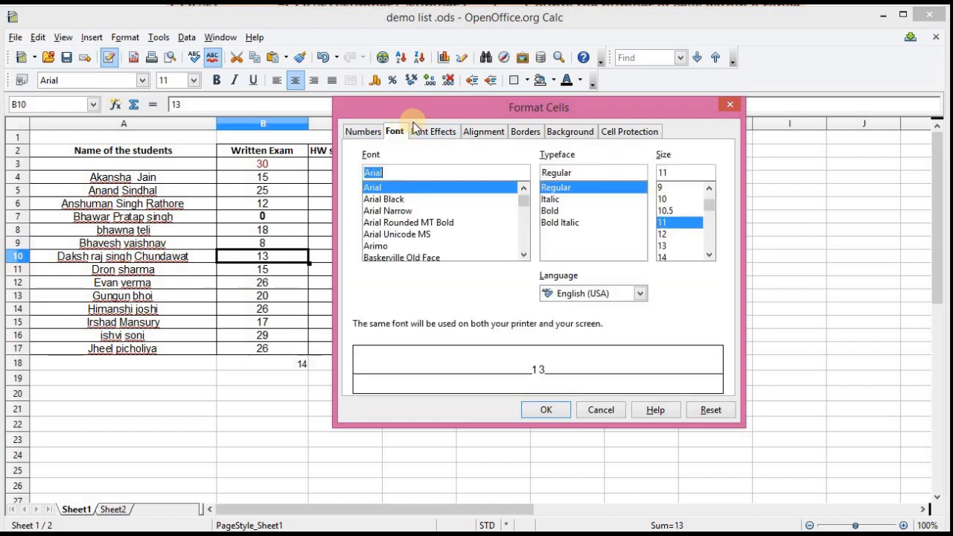
left_click(387, 199)
left_click(388, 212)
left_click(394, 224)
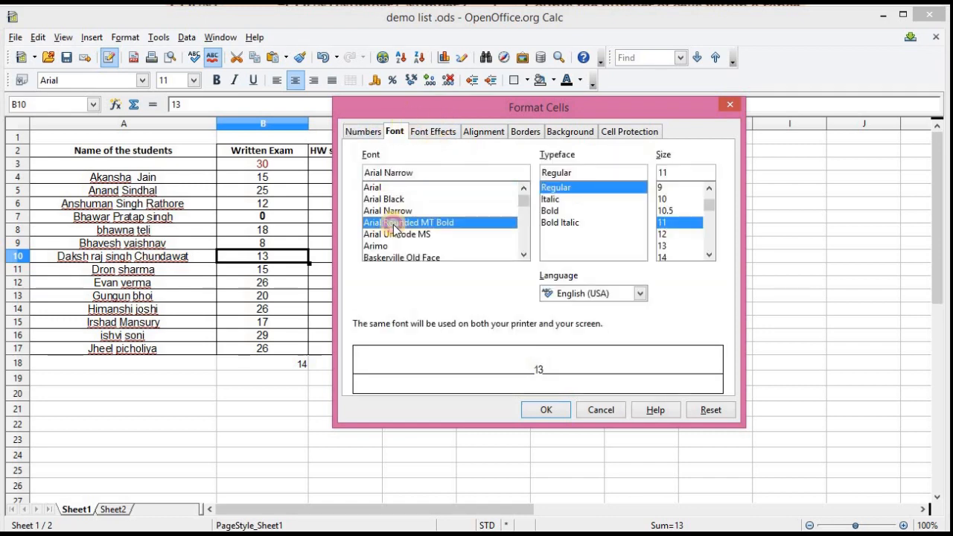
left_click(559, 199)
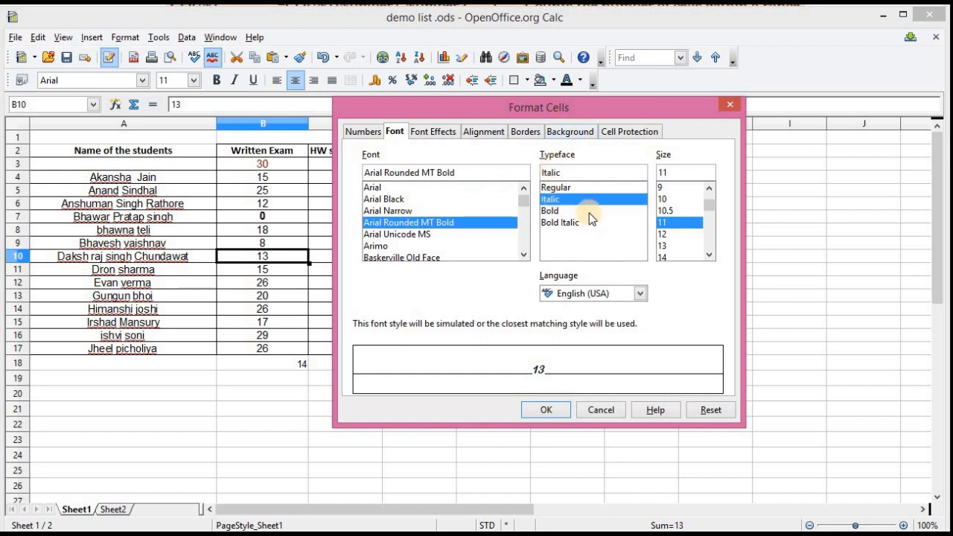
left_click(662, 198)
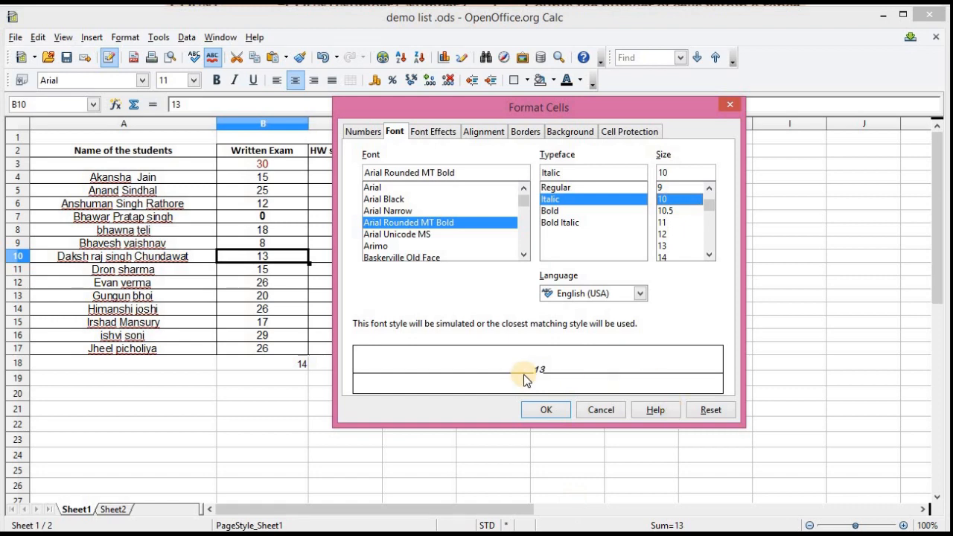
left_click(662, 246)
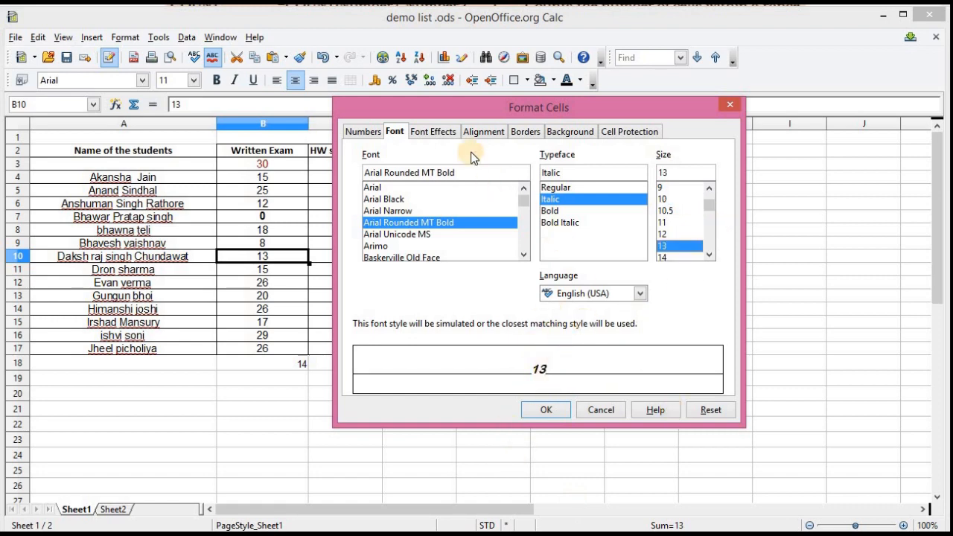
Set the font effects of B10 to Engraved relief and Green font colour
left_click(439, 131)
left_click(412, 252)
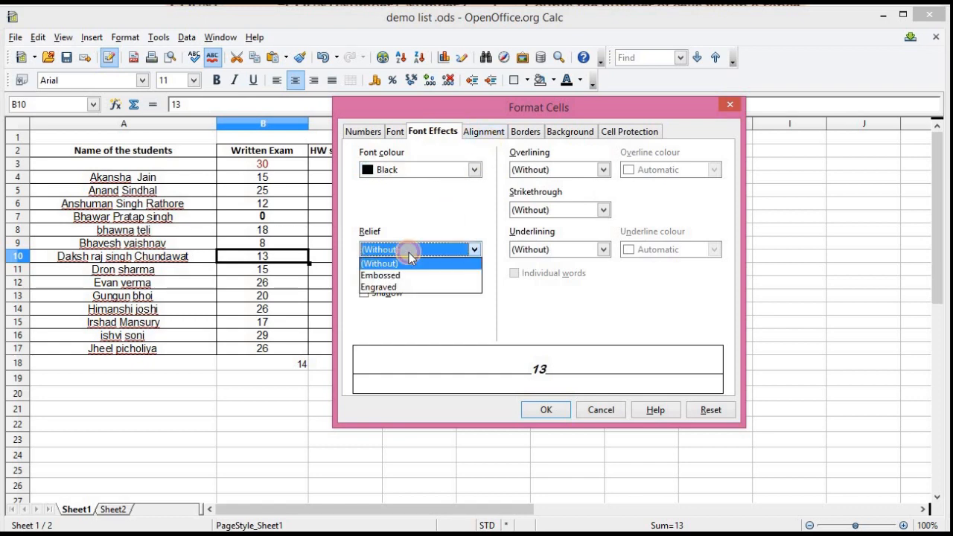
left_click(395, 288)
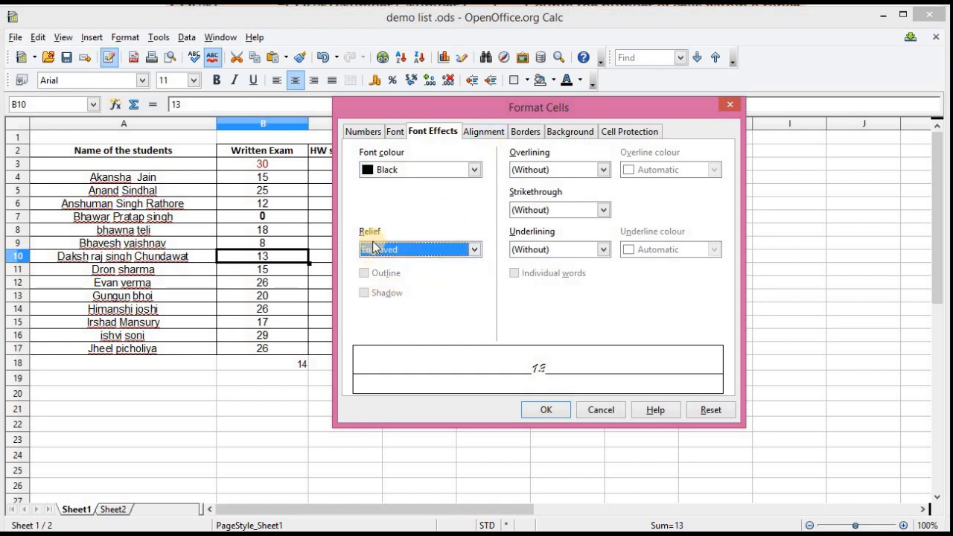
left_click(389, 176)
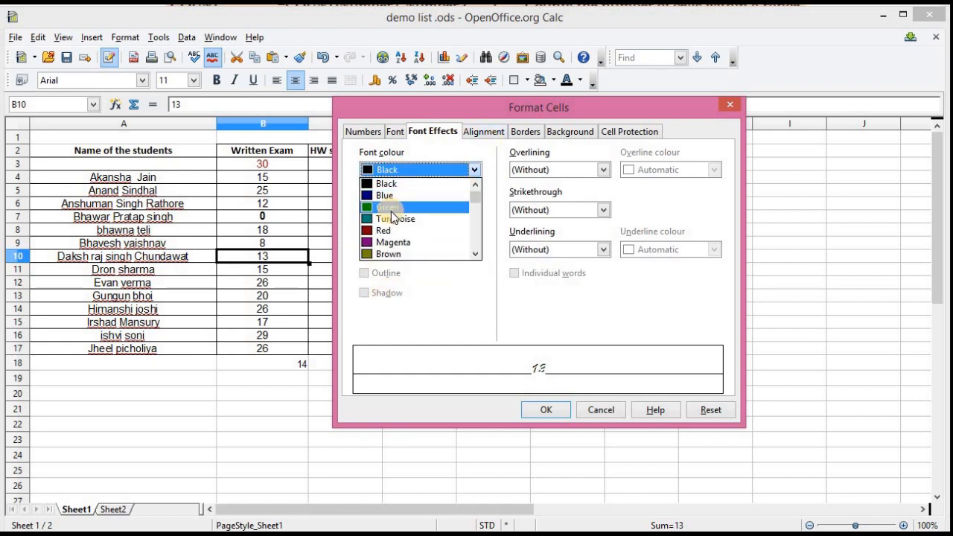
left_click(389, 208)
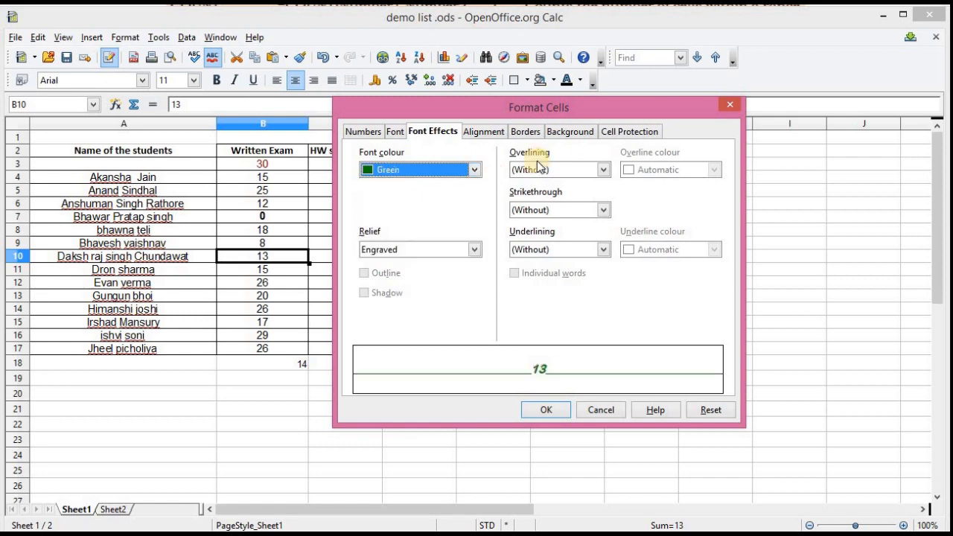
Review the vertical and horizontal text alignment options for B10, keeping Centre as the horizontal alignment
left_click(482, 131)
left_click(591, 183)
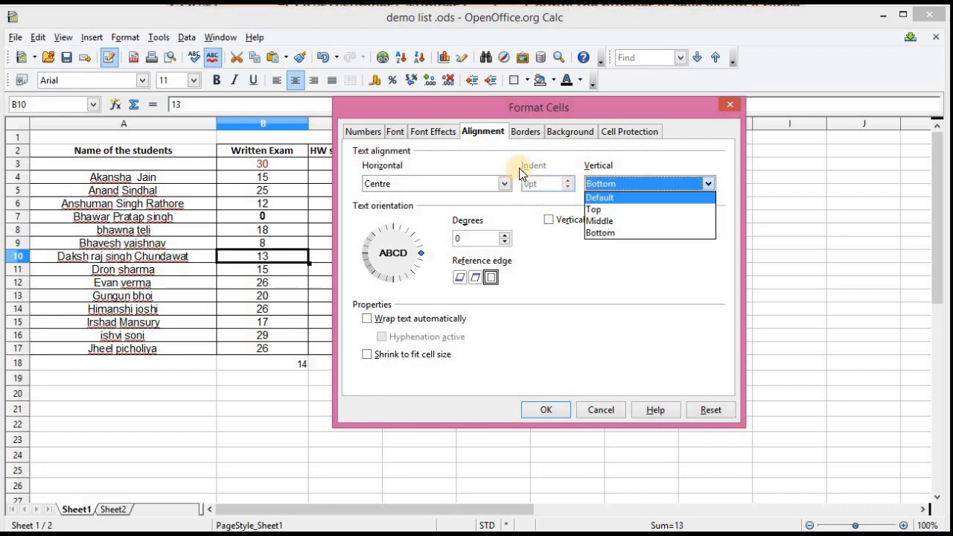
left_click(440, 180)
left_click(441, 180)
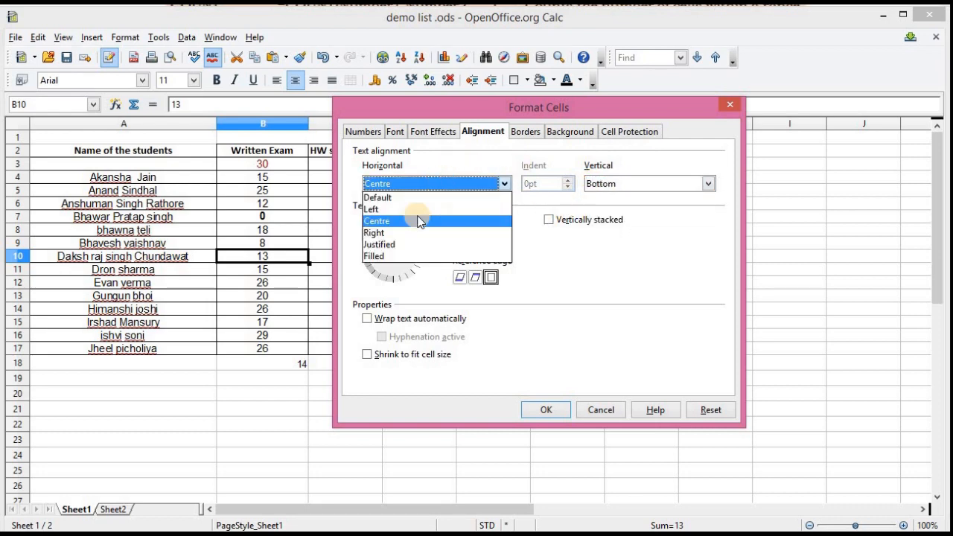
left_click(432, 220)
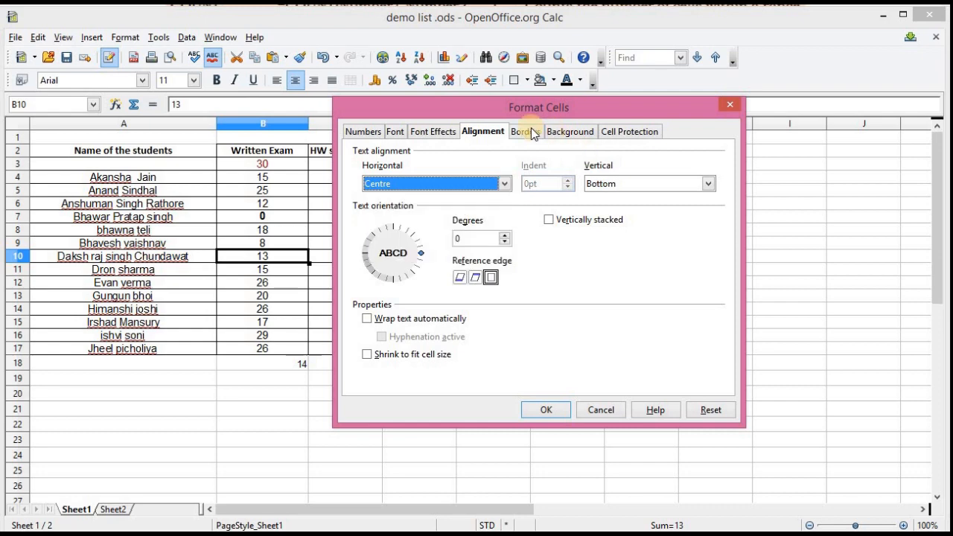
left_click(525, 132)
left_click(477, 131)
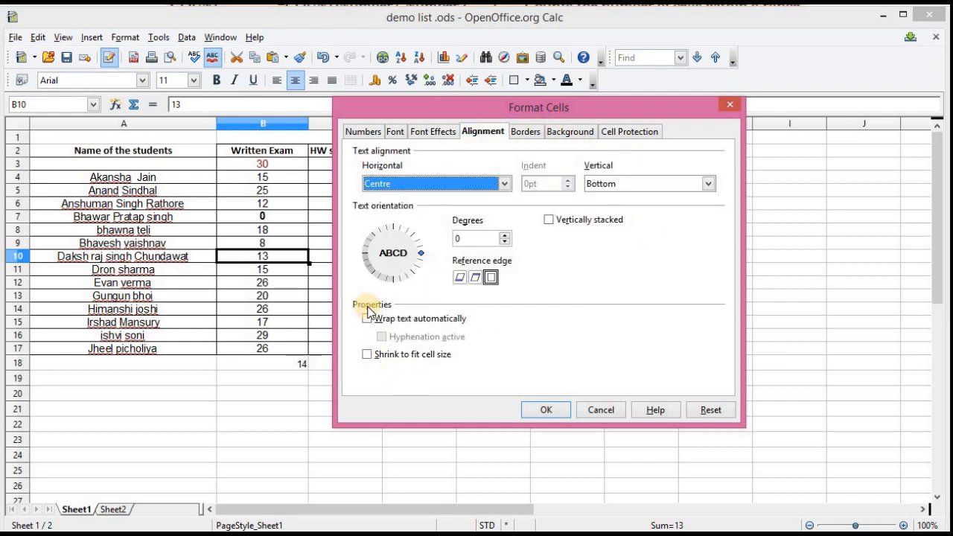
Give B10 a box border on all four sides with a 2.50 pt Turquoise line
left_click(526, 131)
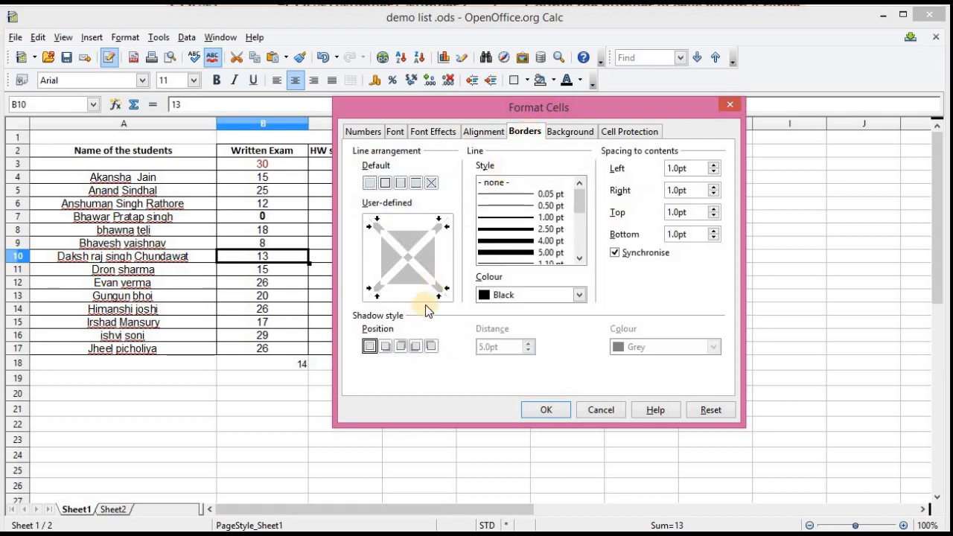
left_click(387, 186)
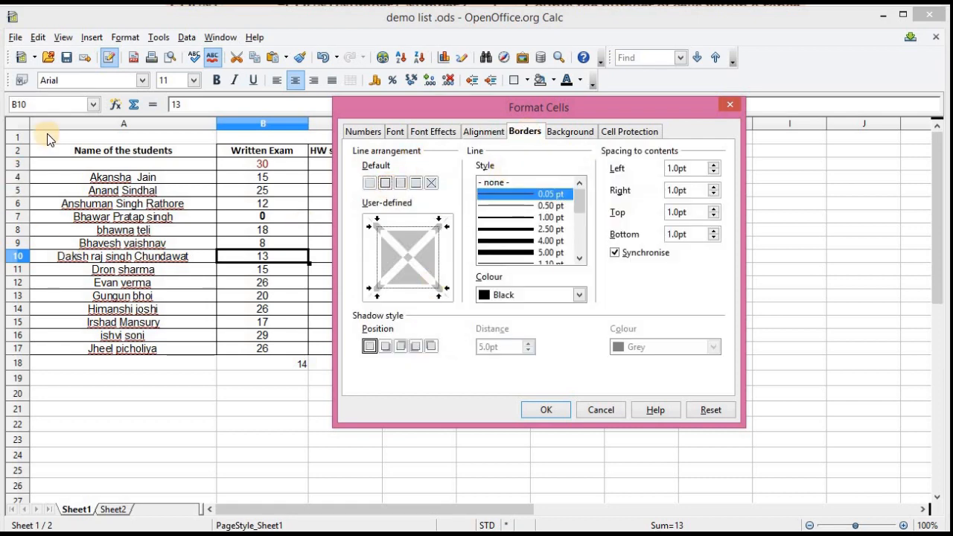
left_click(506, 229)
left_click(574, 294)
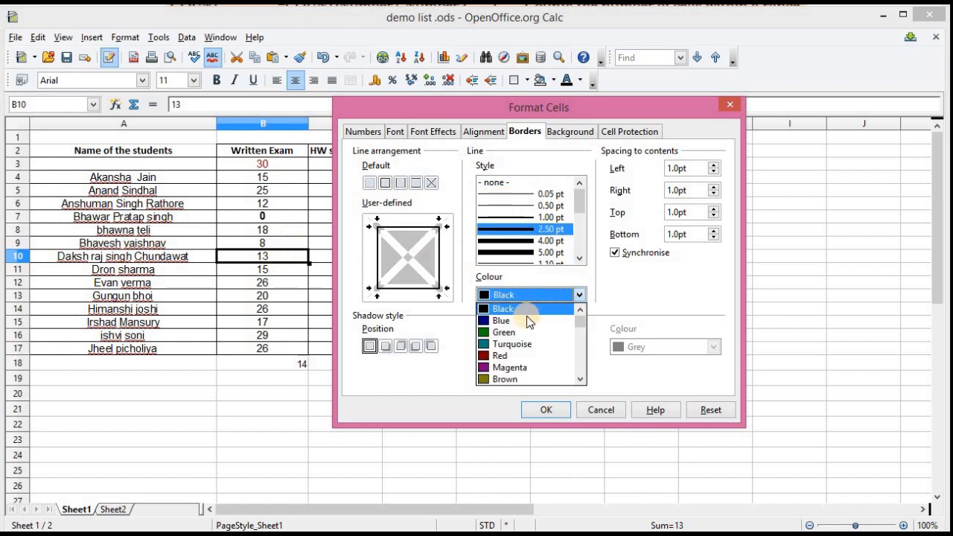
left_click(521, 344)
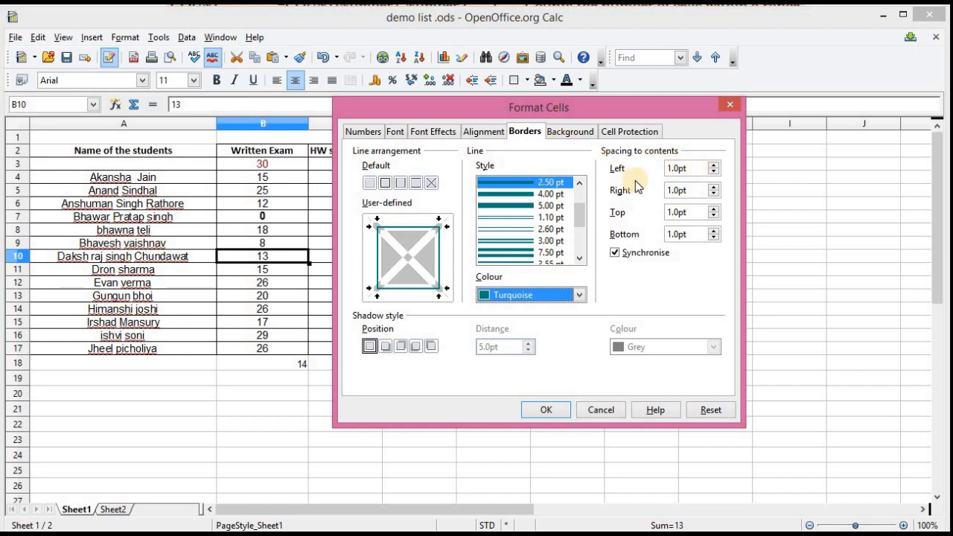
Set the background of B10 to Yellow, view the cell protection options and apply the cell formatting
left_click(562, 132)
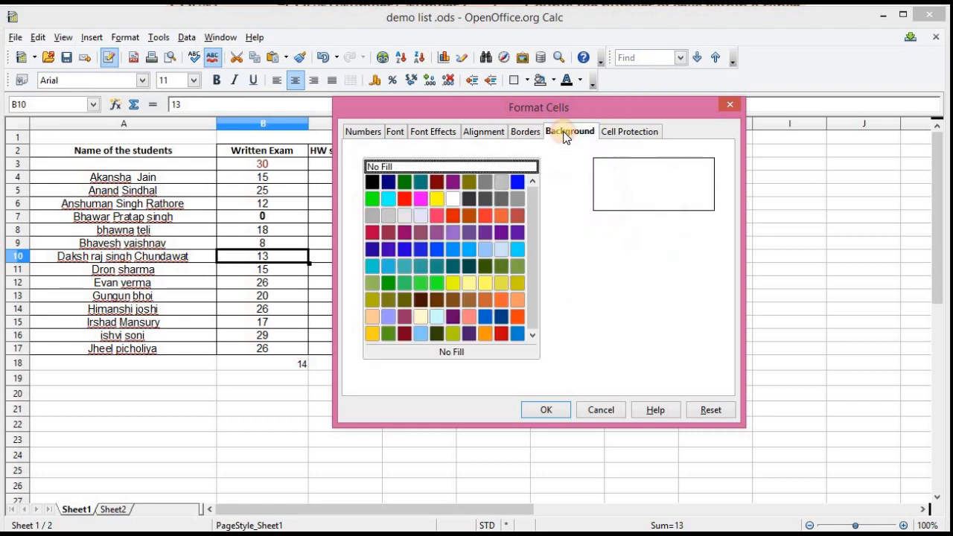
left_click(438, 198)
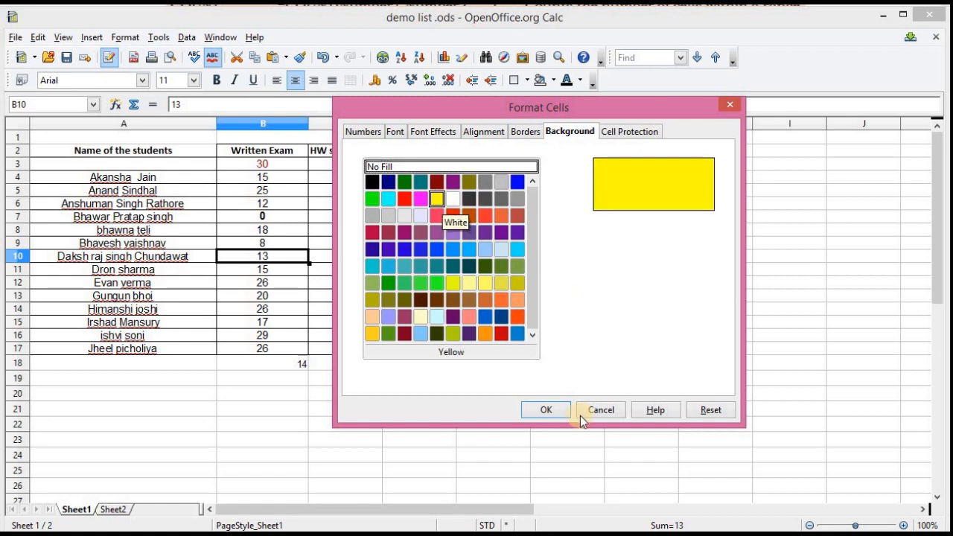
left_click(638, 133)
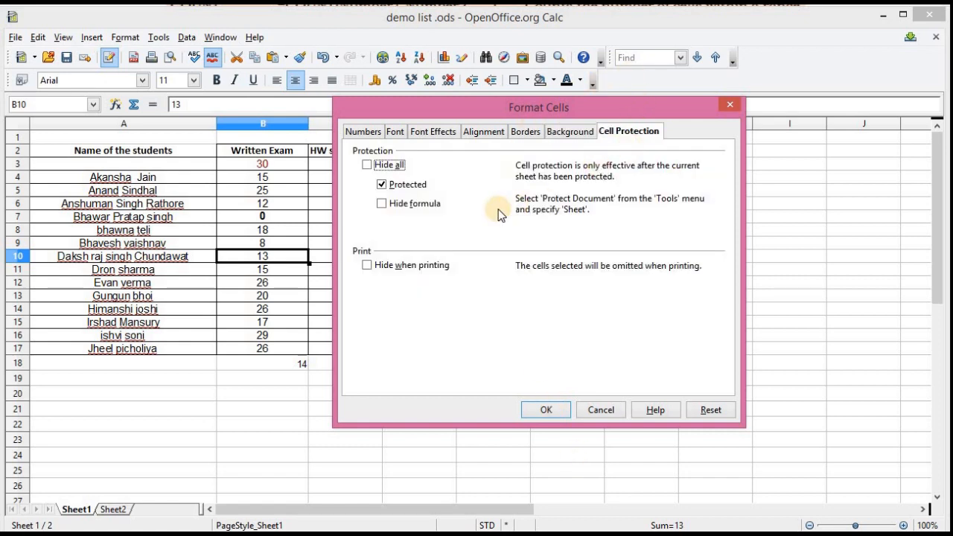
left_click(546, 409)
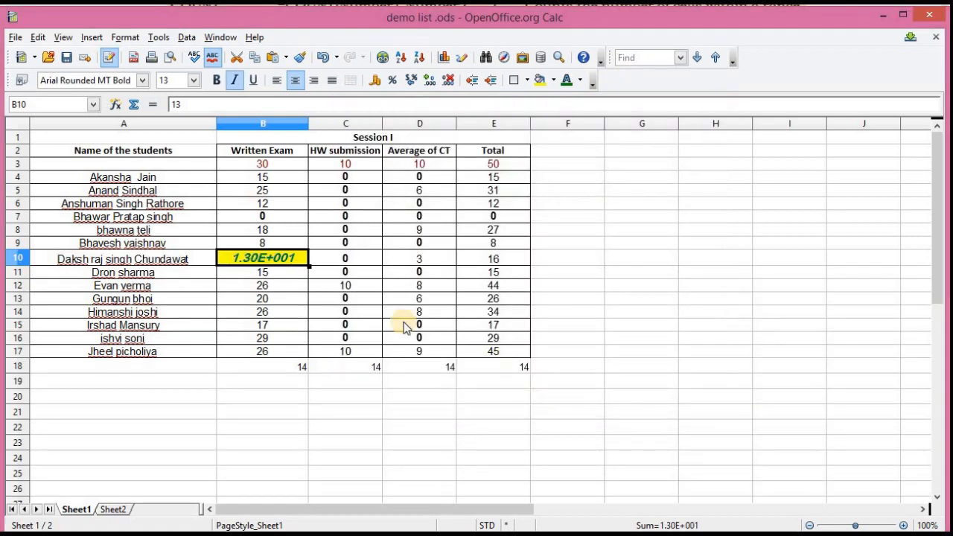
Open the contents of B10 for editing to check the value stored behind the scientific notation
double_click(275, 257)
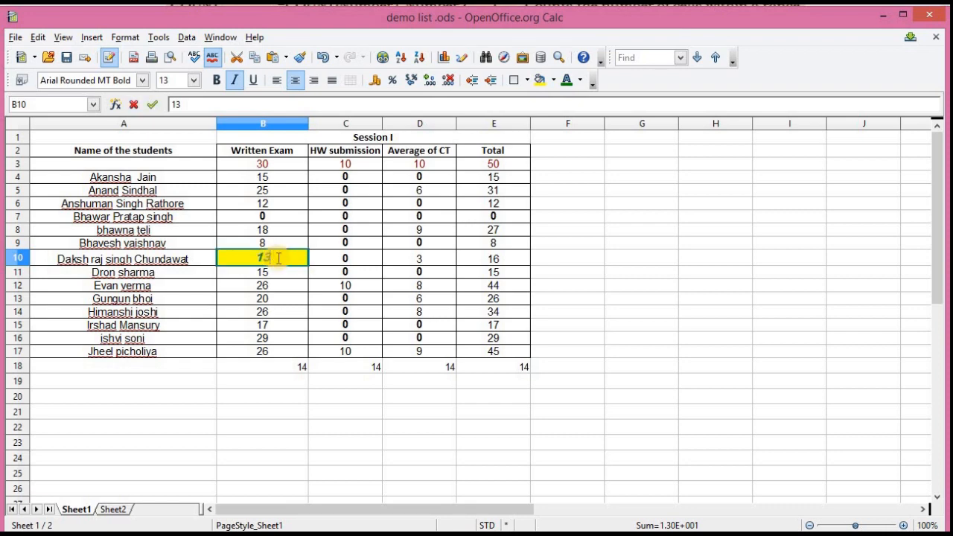
left_click(280, 282)
double_click(287, 256)
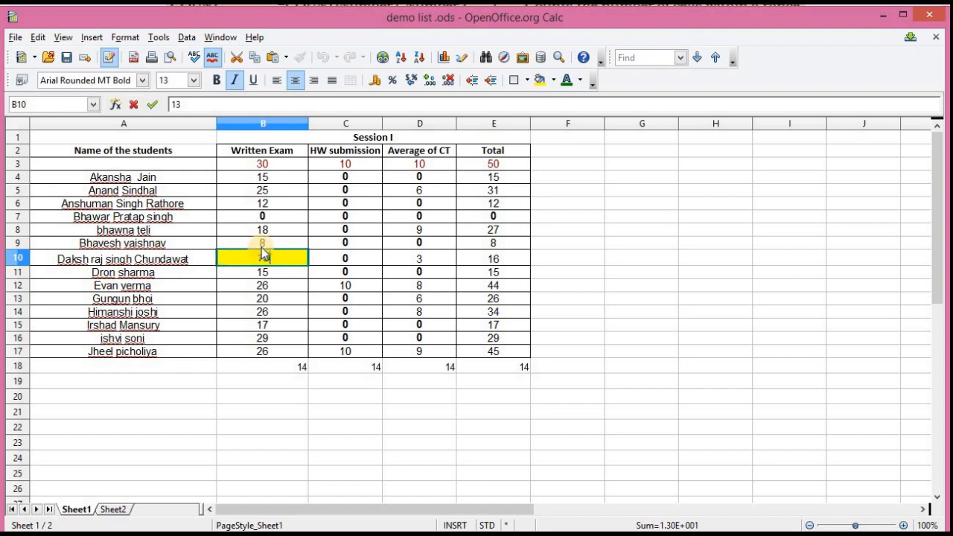
Reopen the cell formatting of B10 and review its alignment, font and font effects settings
left_click(125, 38)
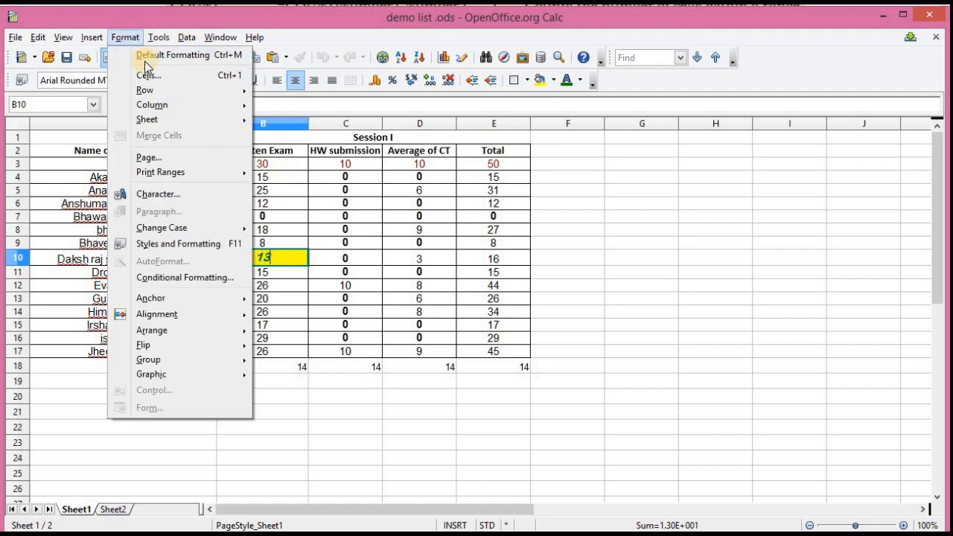
left_click(145, 75)
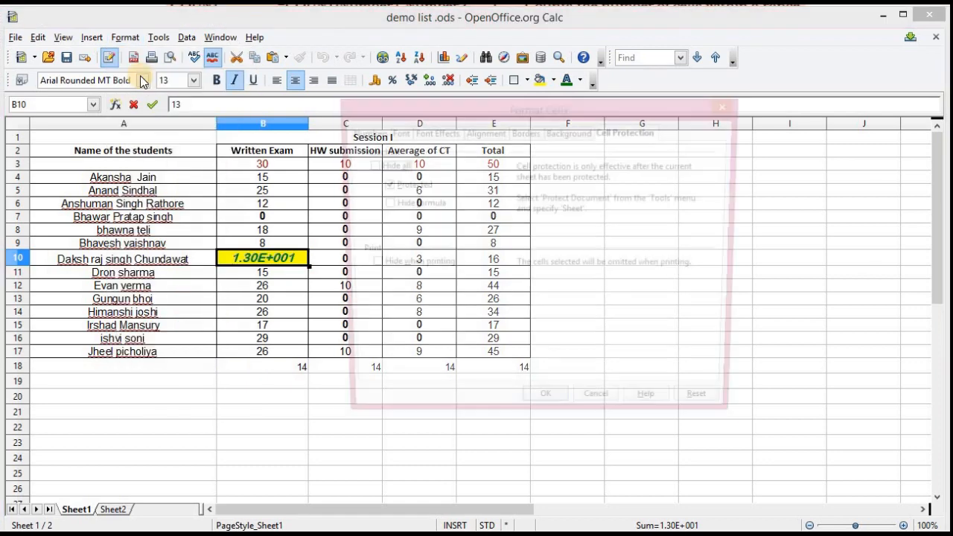
left_click(488, 132)
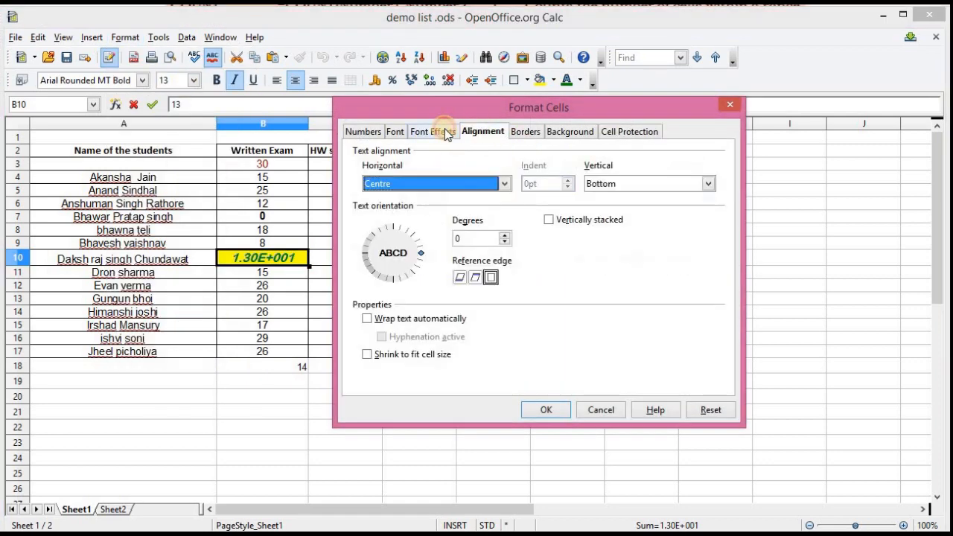
left_click(435, 131)
left_click(394, 131)
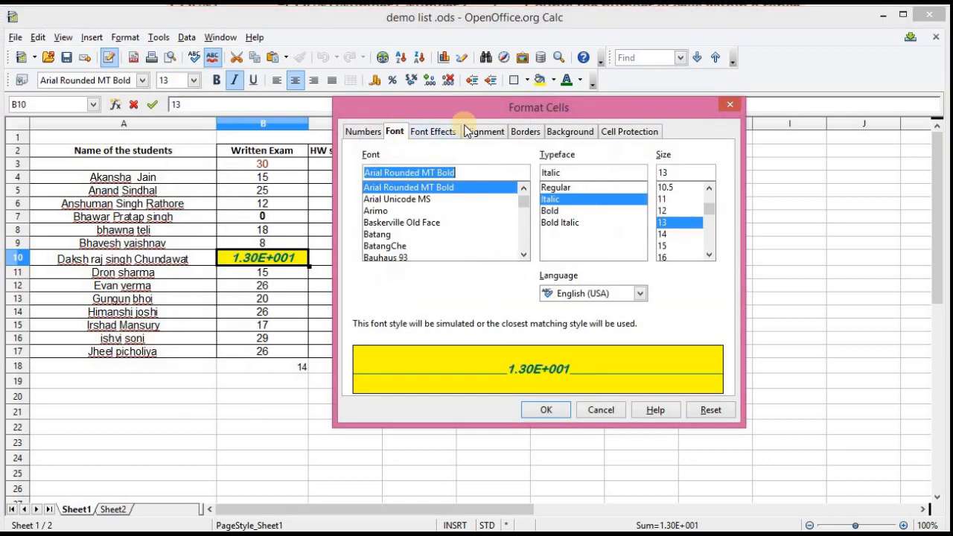
left_click(483, 131)
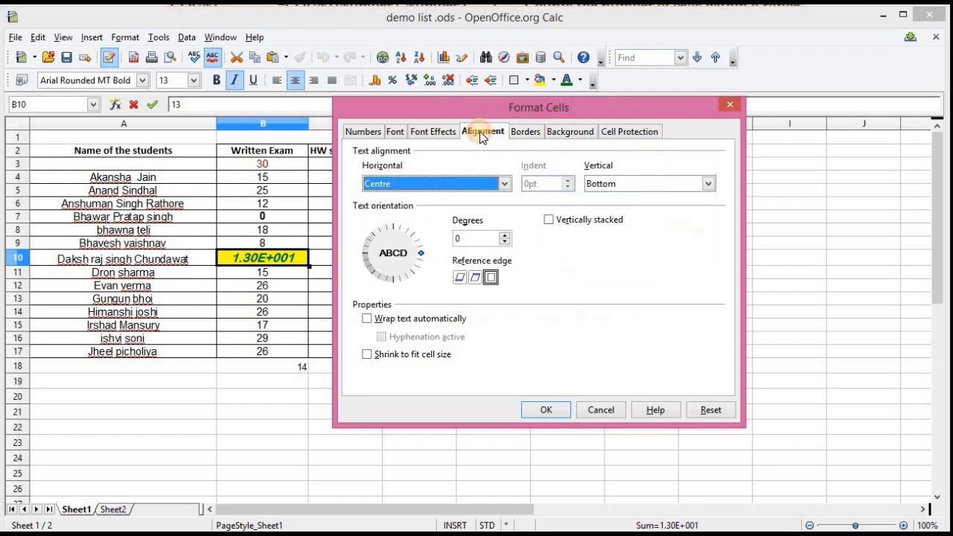
left_click(434, 132)
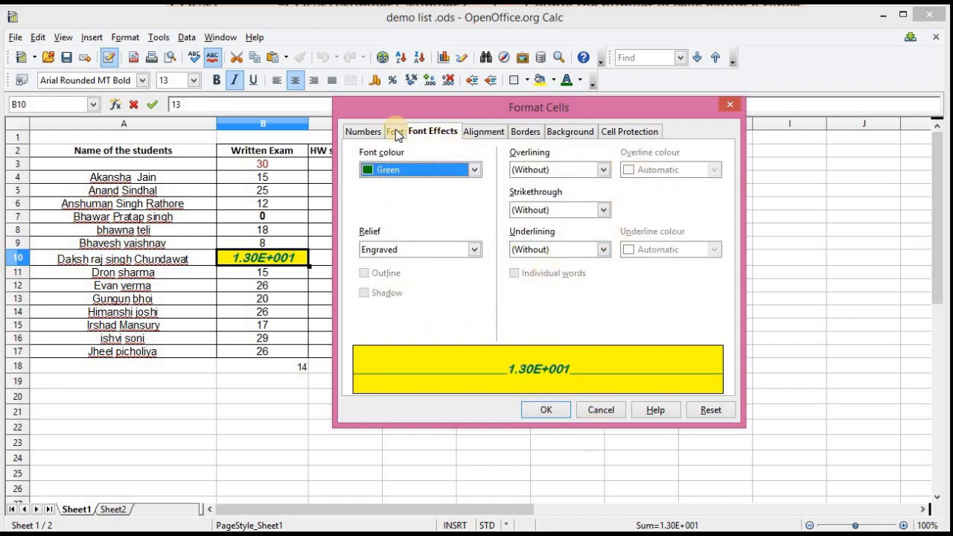
Browse the Percent, Number and User-defined formats for B10, apply the General format from the All category and select B14
left_click(363, 131)
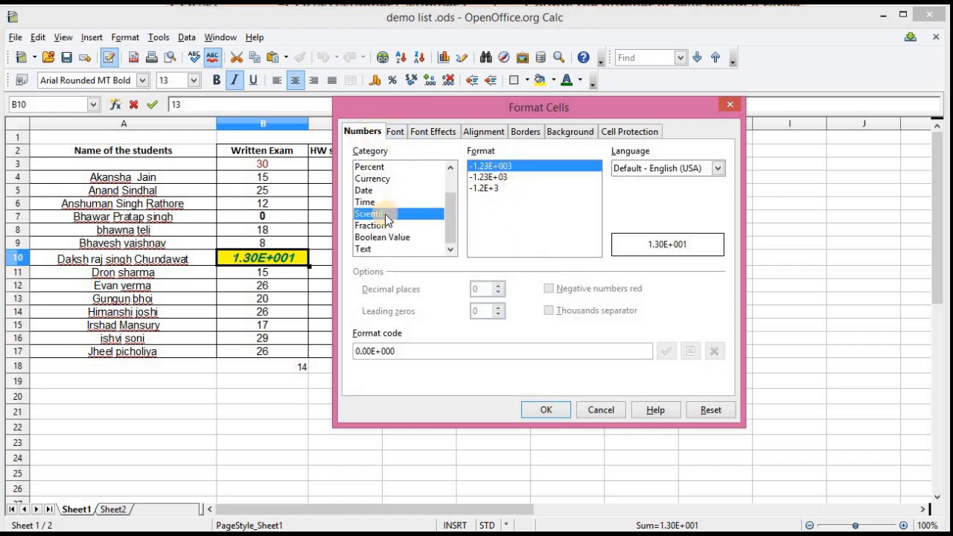
left_click(392, 167)
scroll(395, 178, "up", 1)
left_click(392, 167)
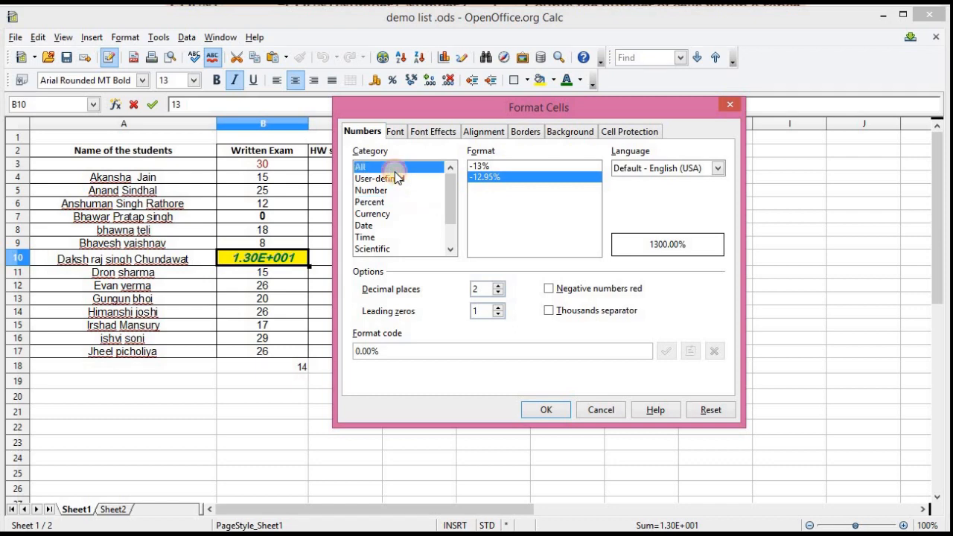
left_click(436, 192)
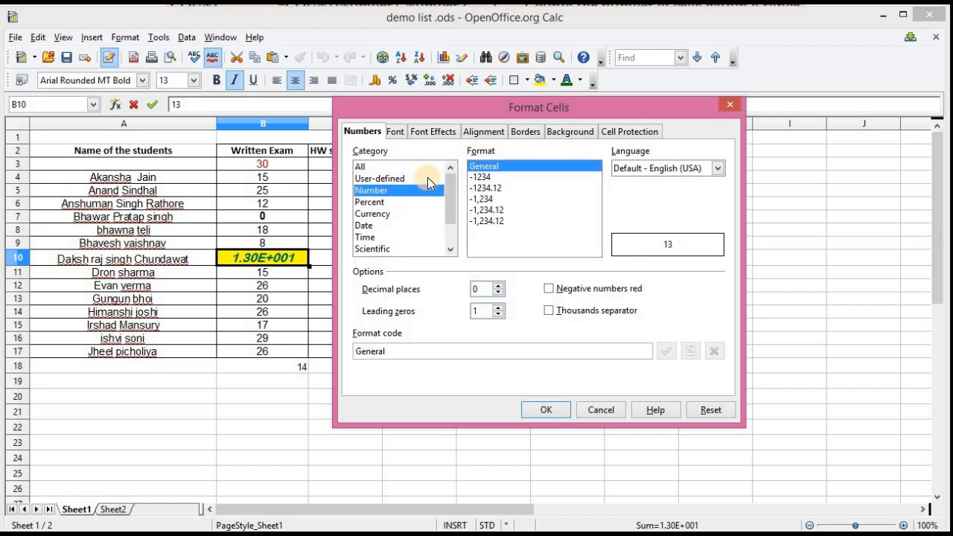
left_click(429, 179)
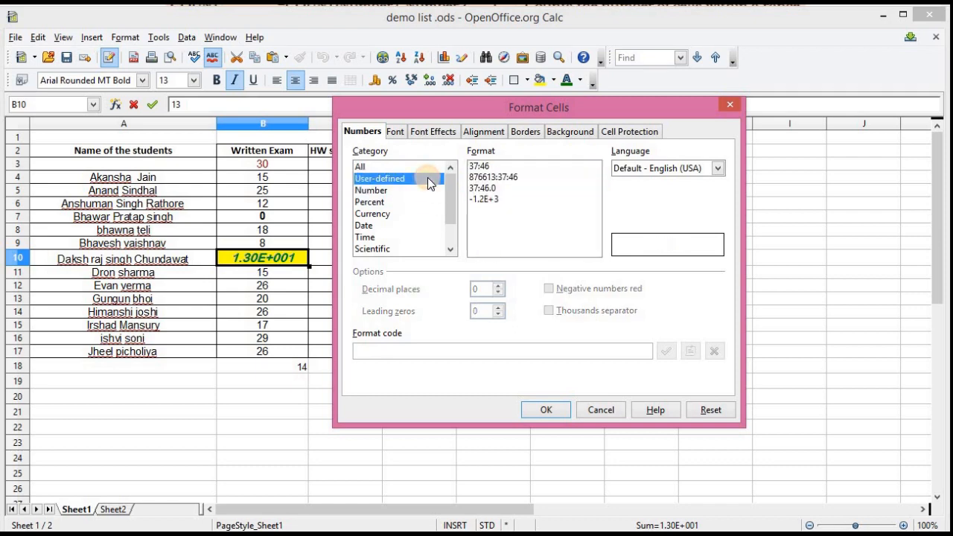
left_click(386, 165)
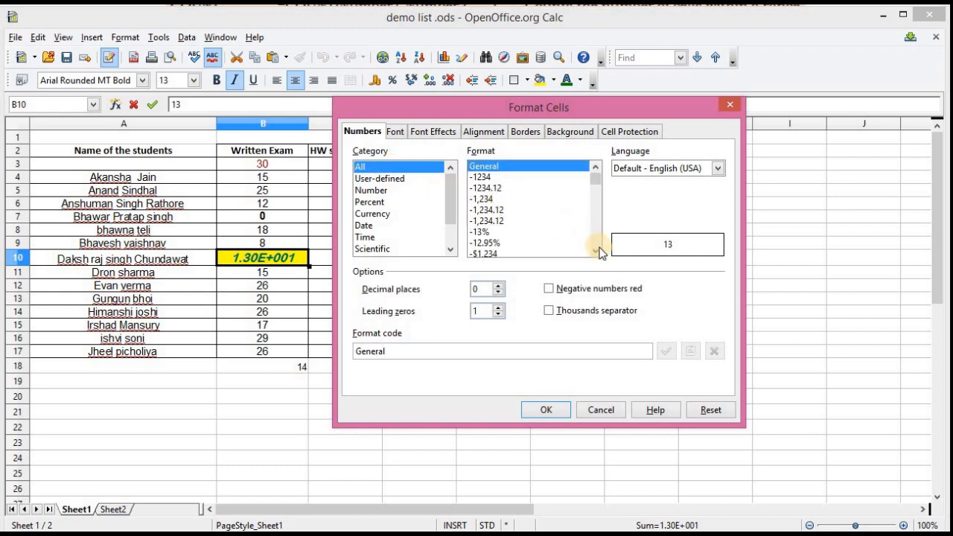
left_click(546, 409)
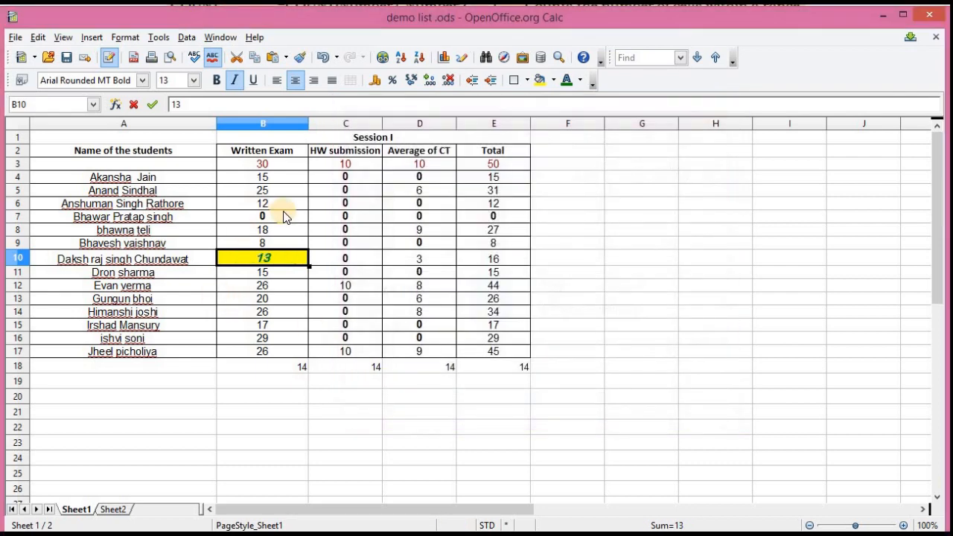
left_click(282, 316)
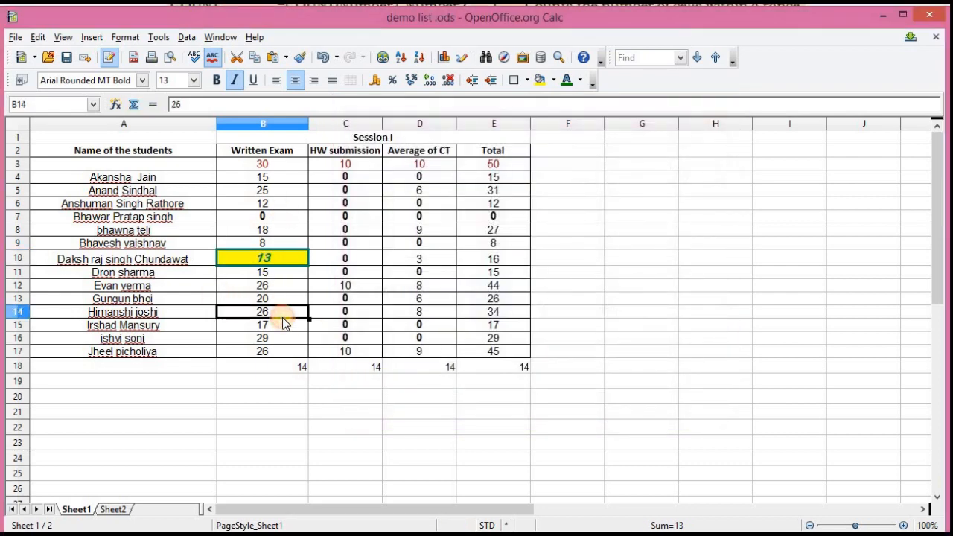
Undo the Session I title in row 1 and set the background of header cells A2:E2 to Light magenta
key("ctrl+z")
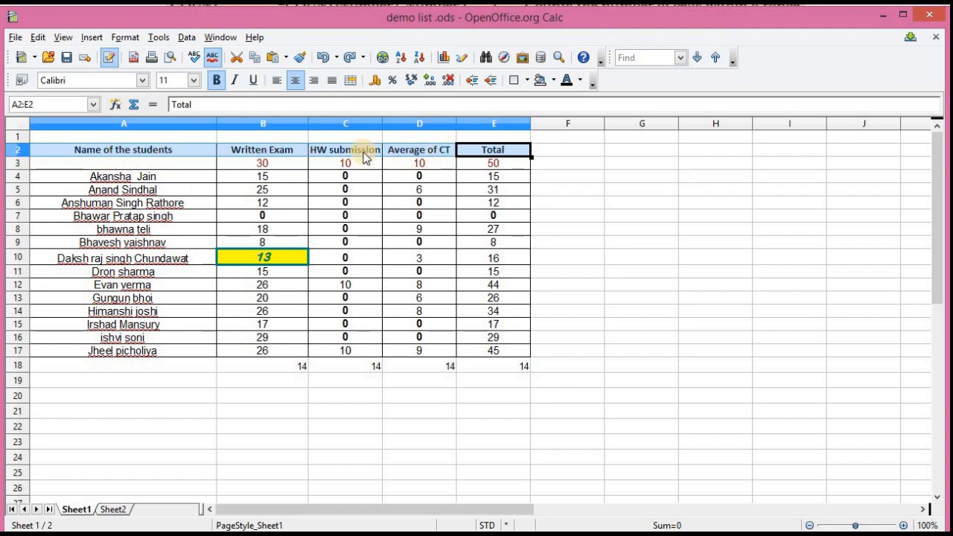
left_click(138, 38)
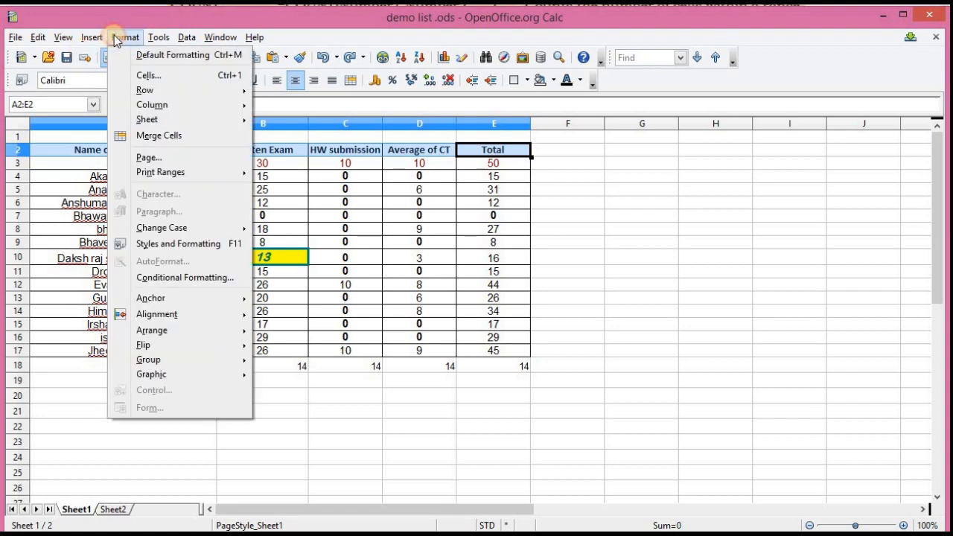
left_click(158, 79)
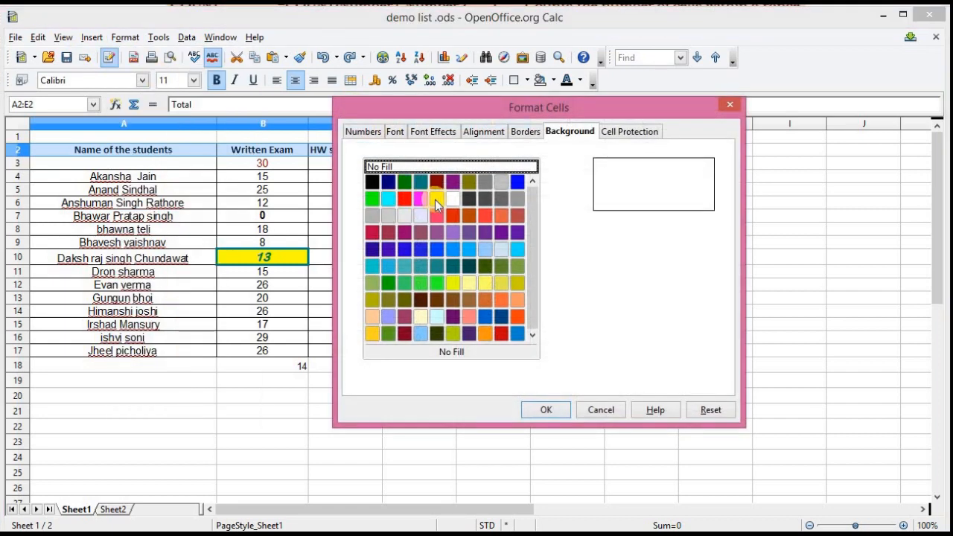
left_click(420, 199)
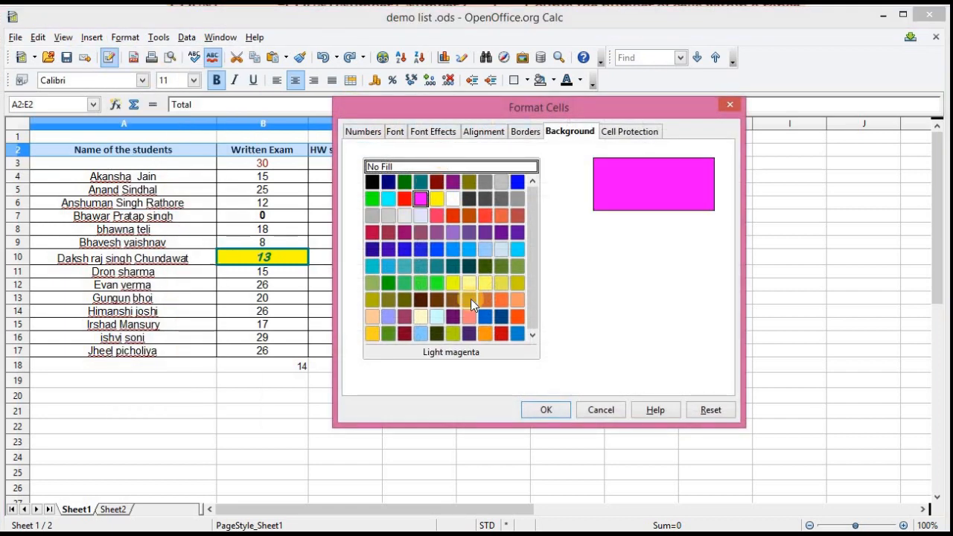
left_click(555, 410)
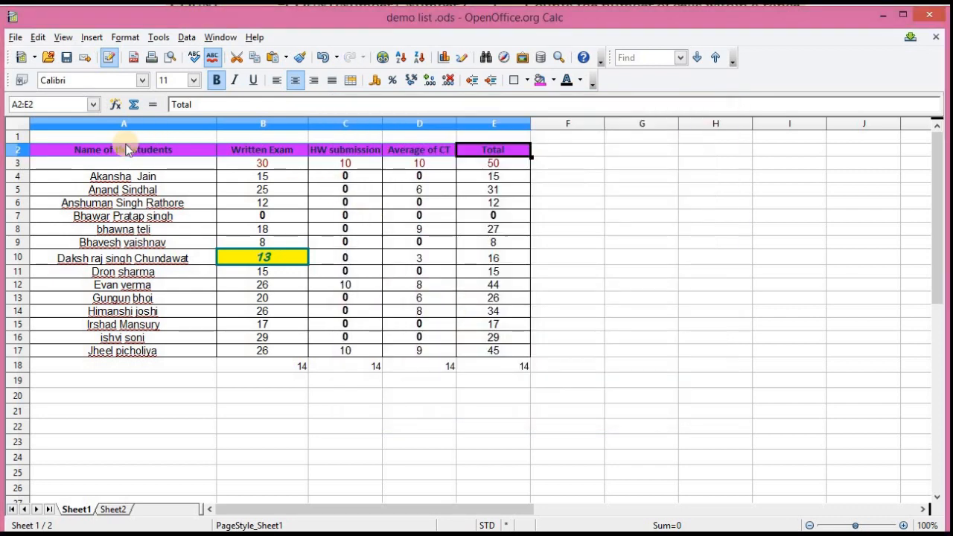
left_click(159, 149)
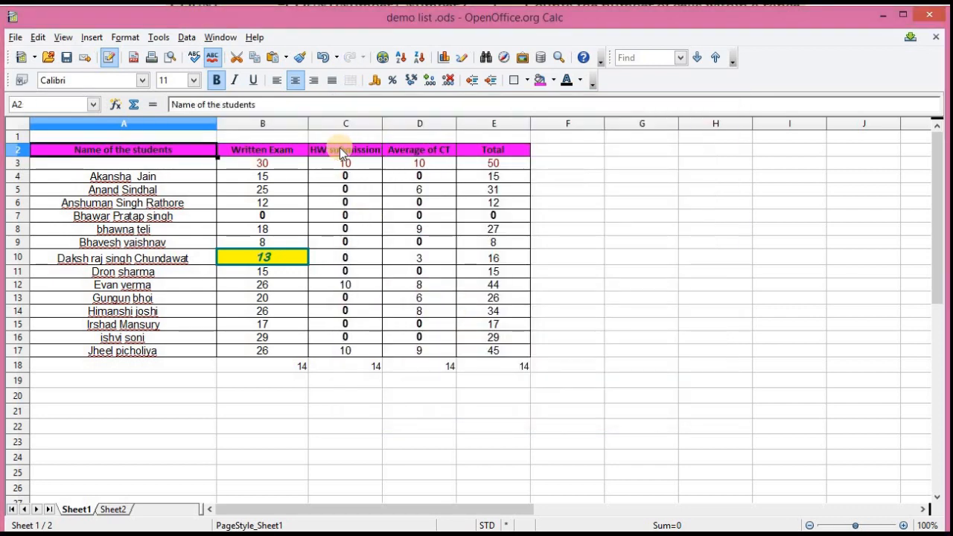
left_click(339, 149)
left_click(349, 164)
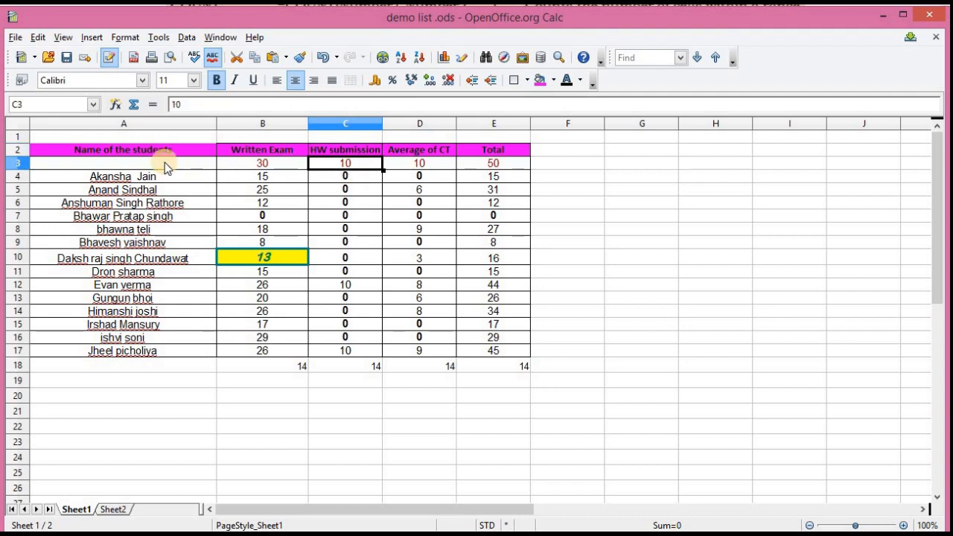
left_click(160, 149)
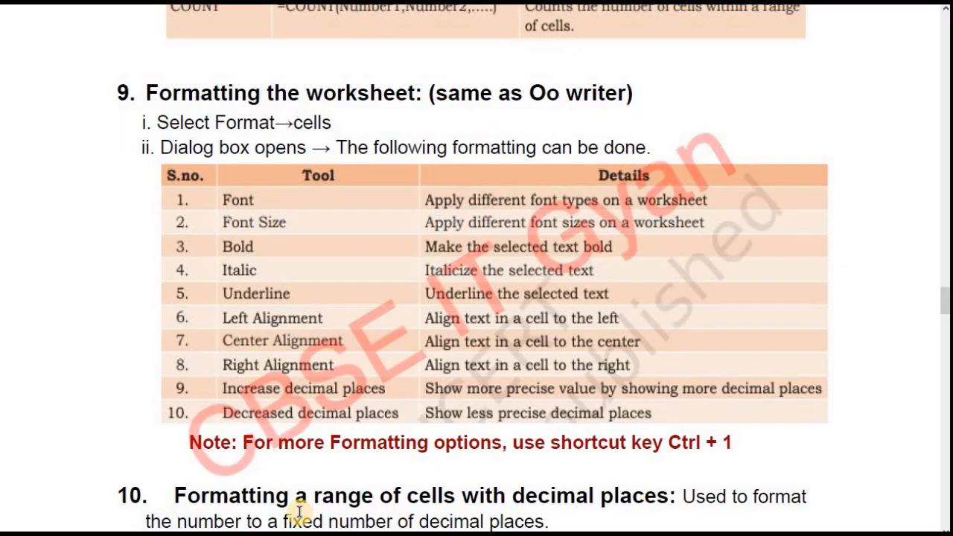
Switch to the notes document and review the sections on functions for calculations and formatting the worksheet
scroll(439, 360, "up", 2)
scroll(439, 360, "up", 15)
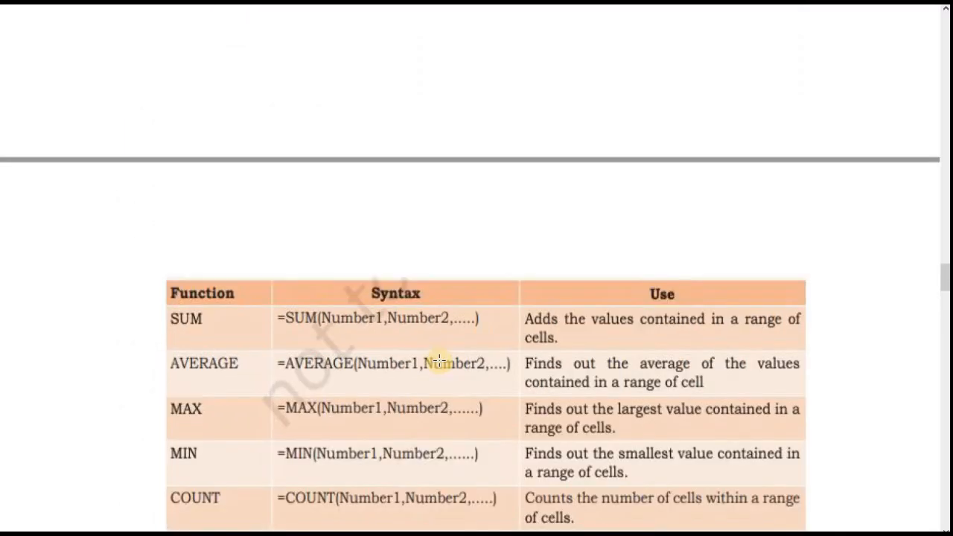
scroll(439, 357, "up", 6)
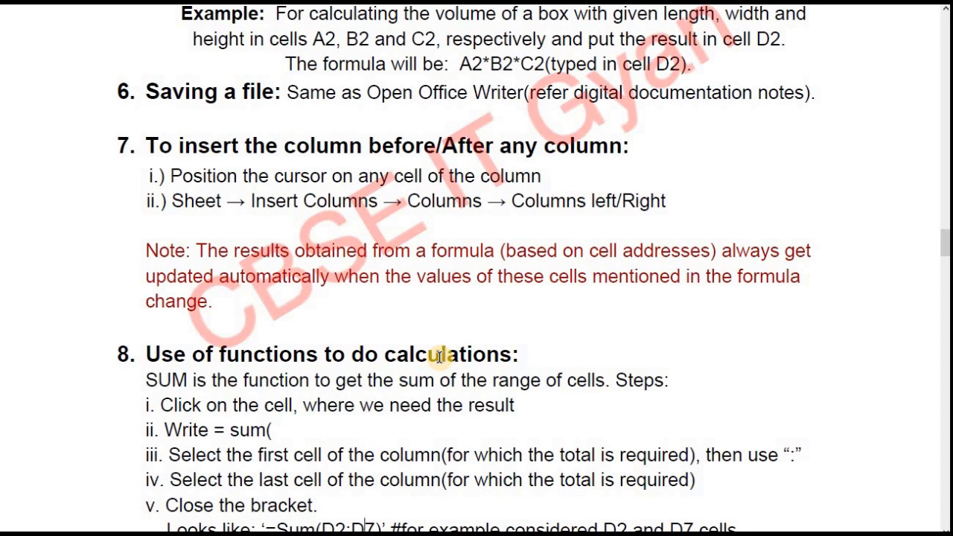
scroll(439, 356, "down", 2)
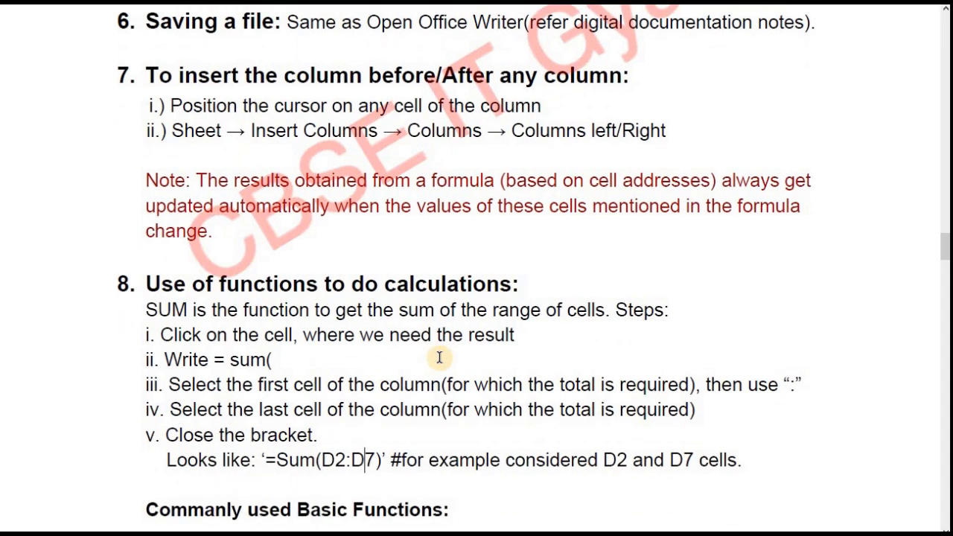
scroll(439, 357, "down", 15)
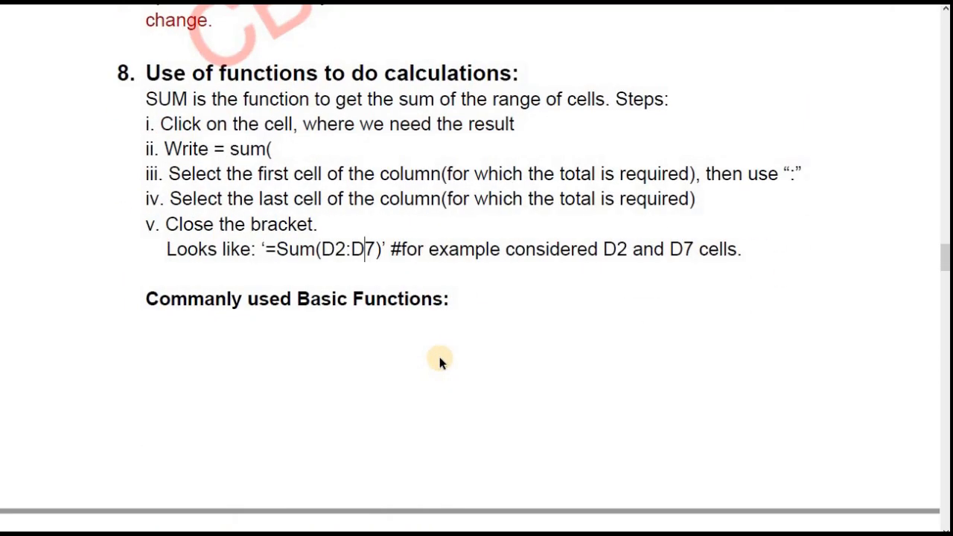
scroll(439, 357, "down", 18)
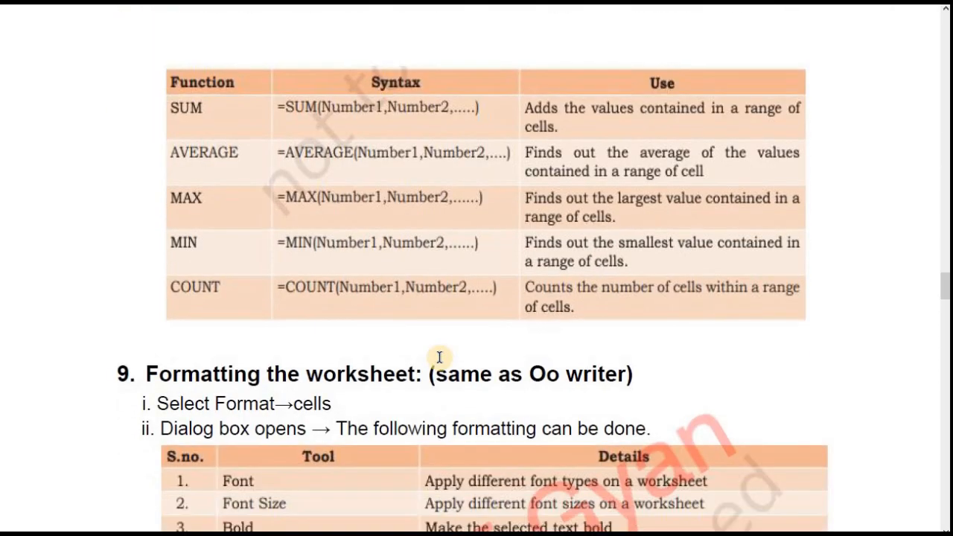
scroll(439, 356, "down", 6)
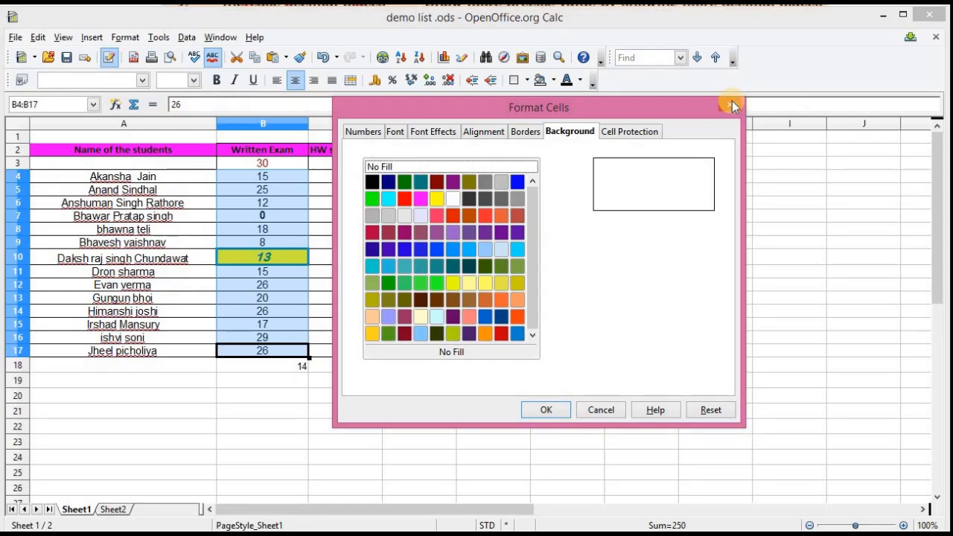
Select the written exam marks B4:B17 in the spreadsheet, view their Number format and decimal places options, and close without applying
left_click(731, 105)
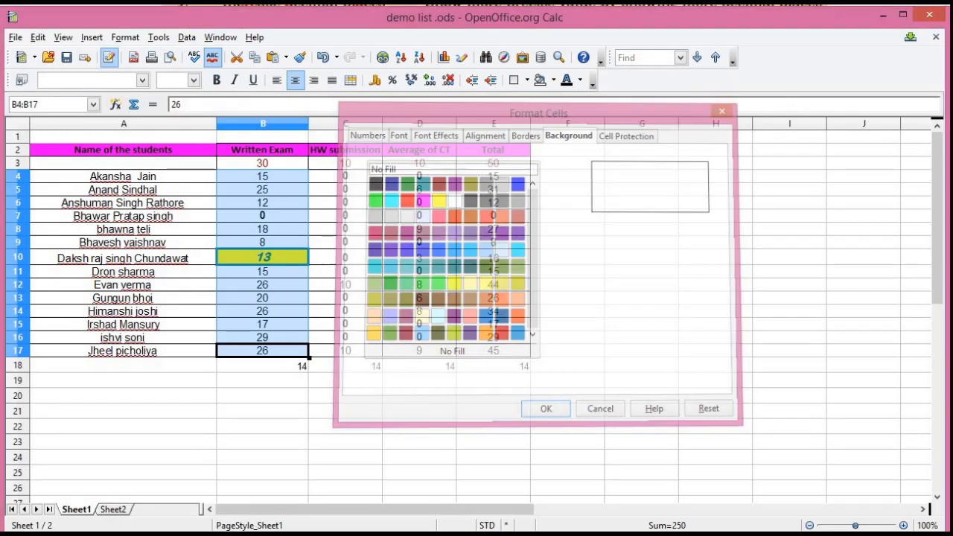
left_click(347, 271)
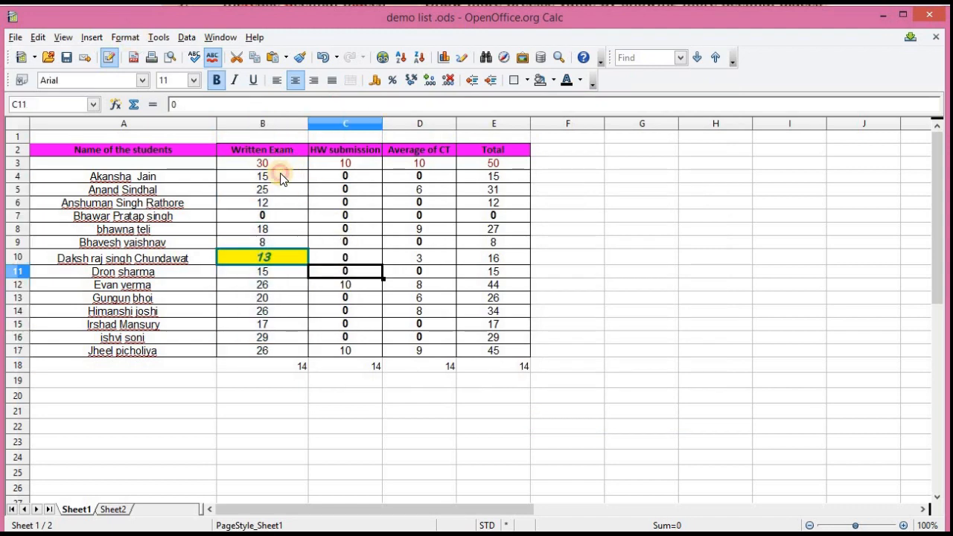
left_click(290, 171)
key("shift+Down")
key("shift+Down")
key("shift+Down")
key("shift+Down")
key("shift+Down")
key("shift+Down")
key("shift+Down")
key("shift+Down")
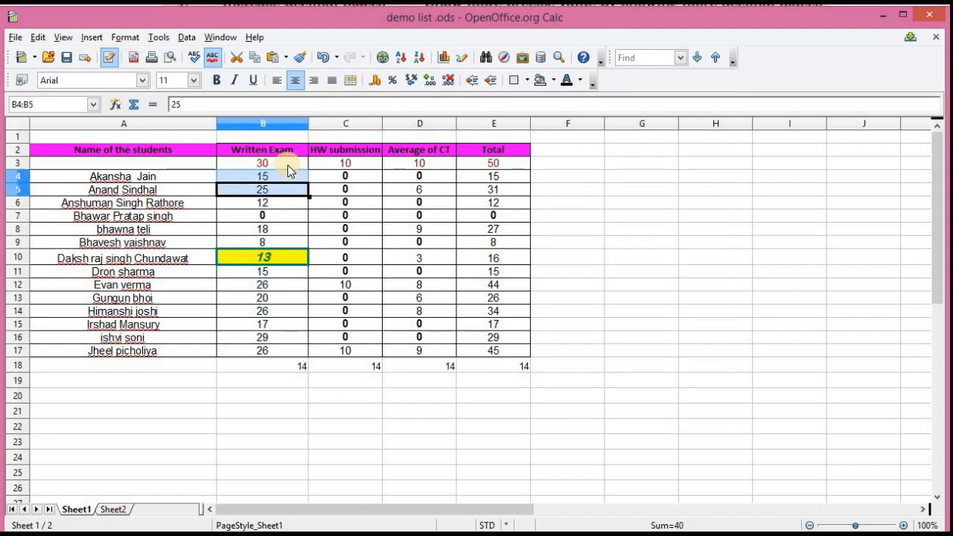
key("shift+Down")
key("shift+Down")
key("shift+Down")
key("shift+Down")
key("shift+Down")
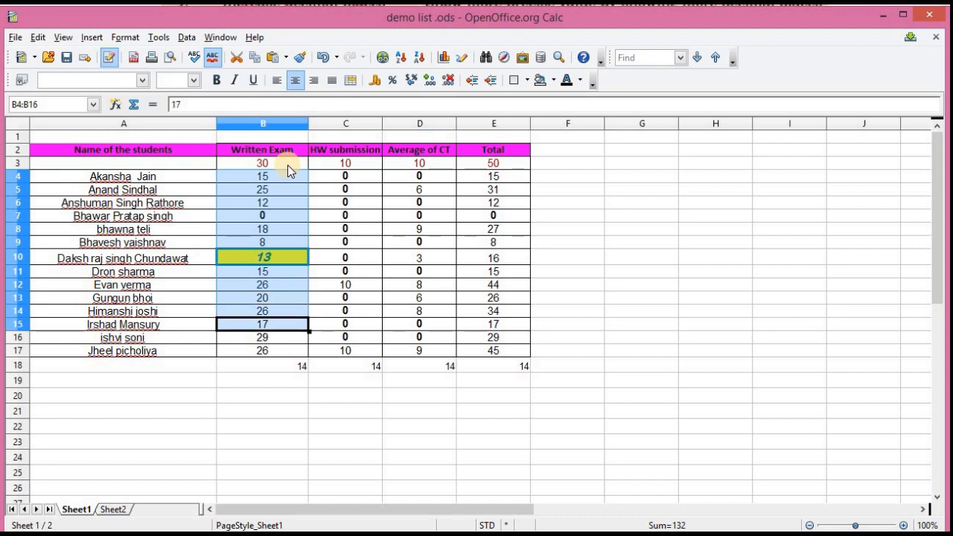
left_click(124, 37)
left_click(140, 70)
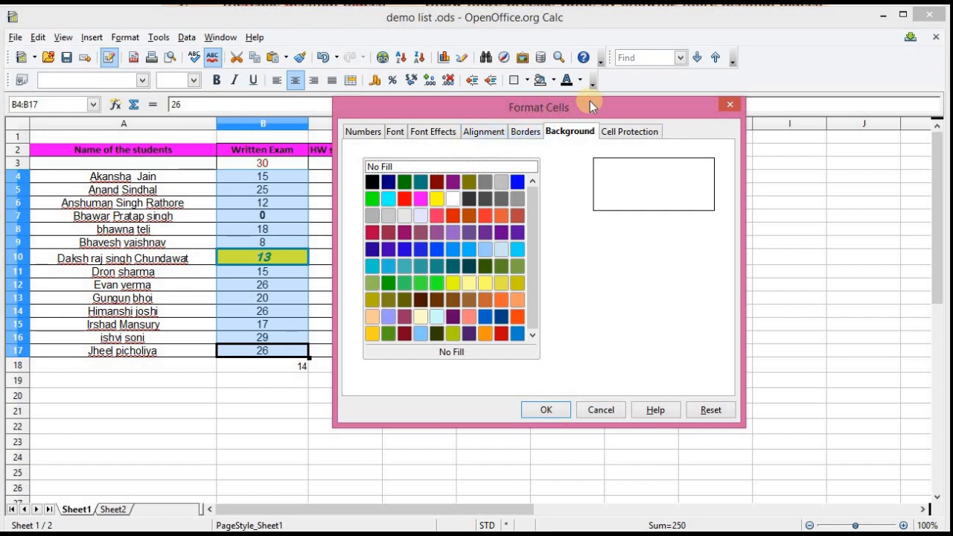
left_click(363, 132)
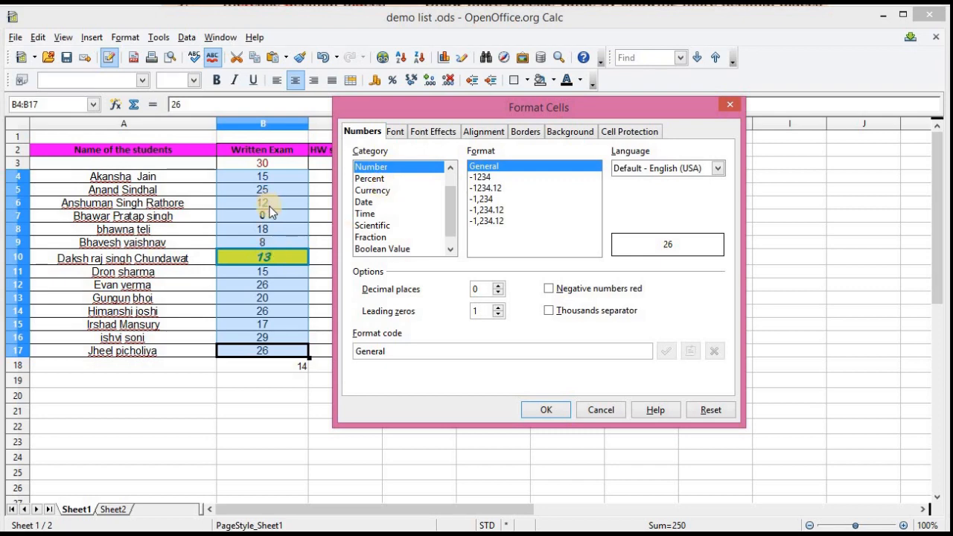
left_click(729, 105)
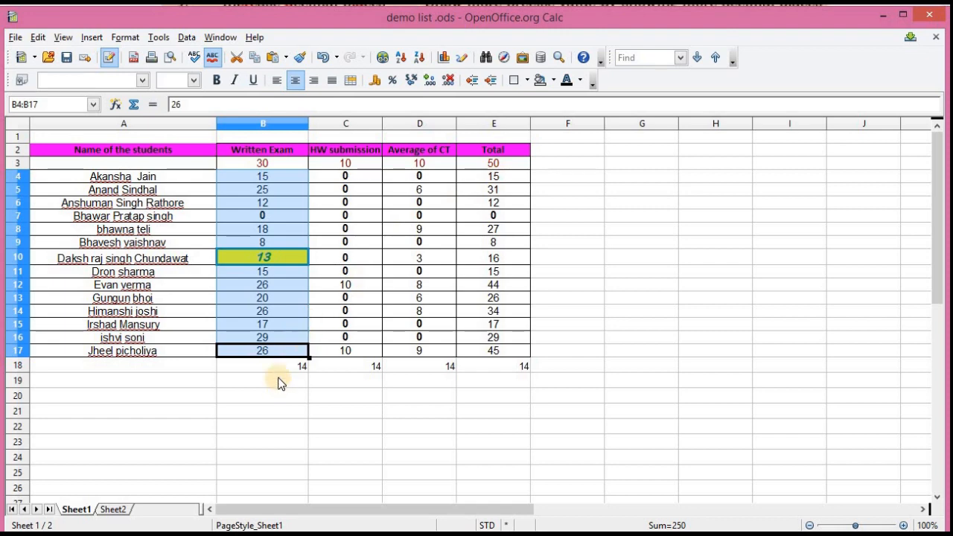
Replace the formula in B18 with an AVERAGE function whose range starts at B4
left_click(299, 364)
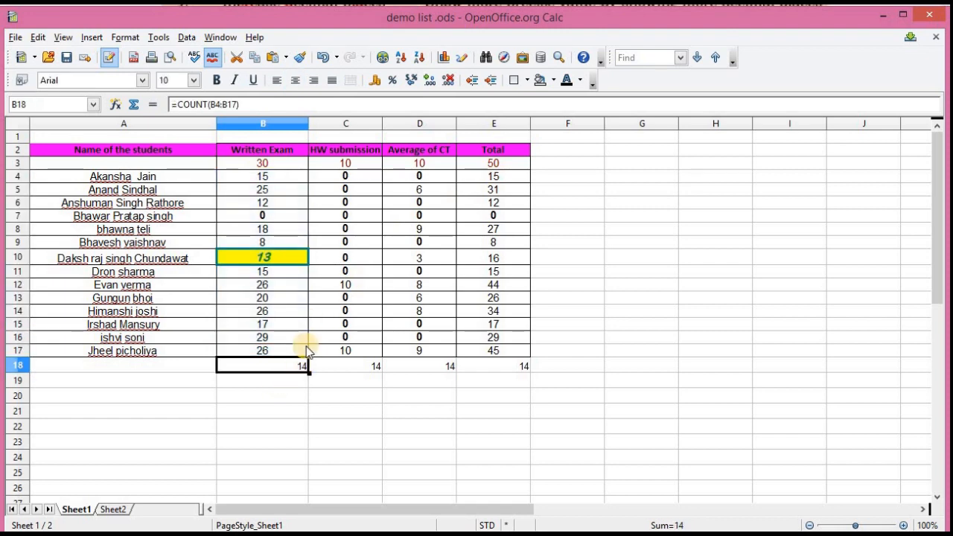
type("=")
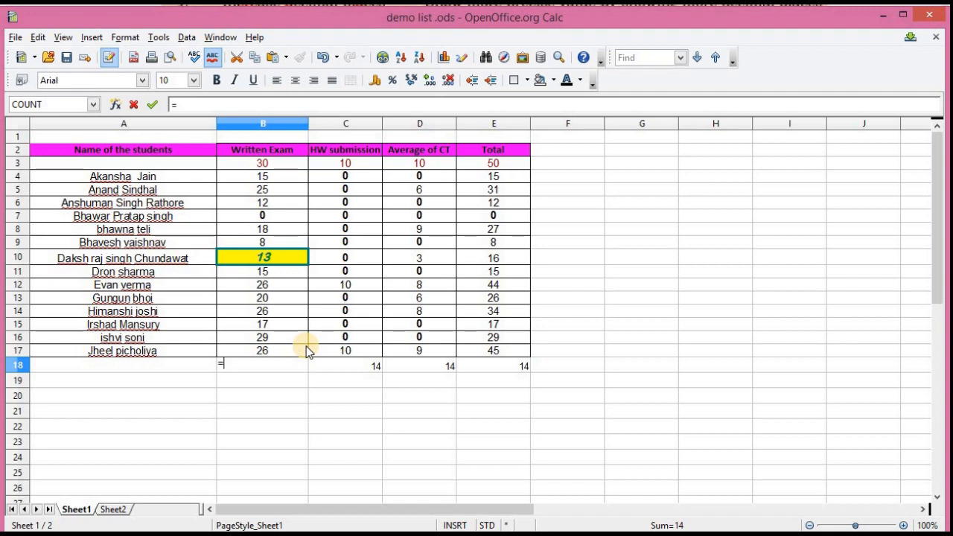
type("a")
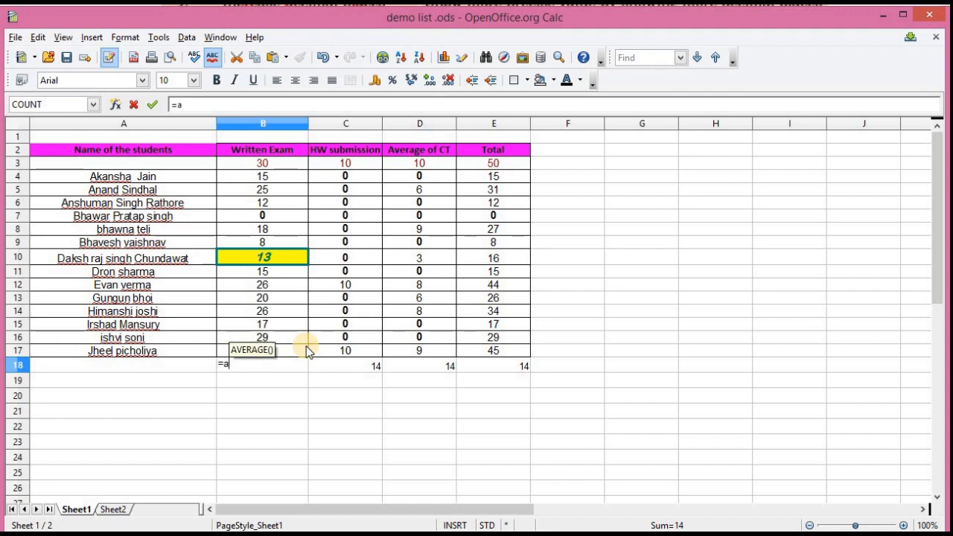
type("verge")
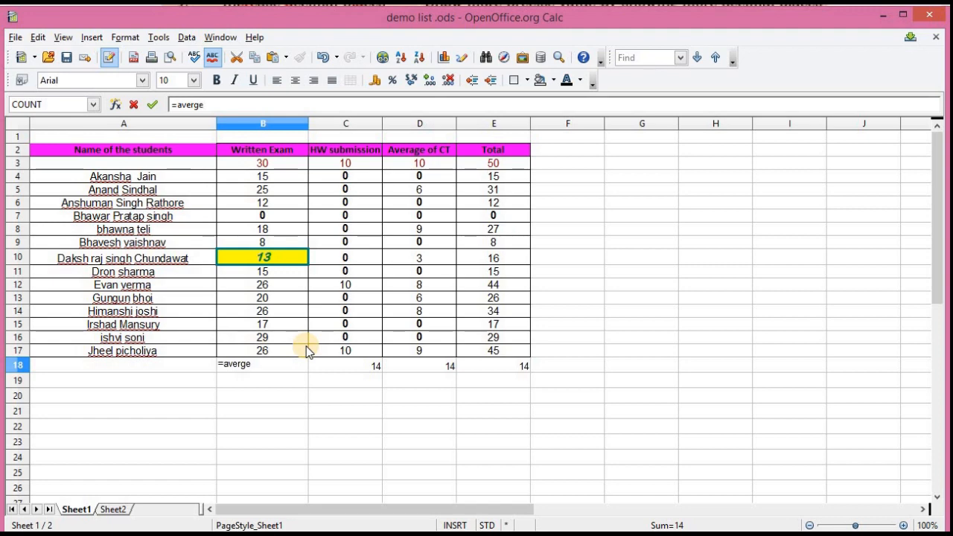
key("Left")
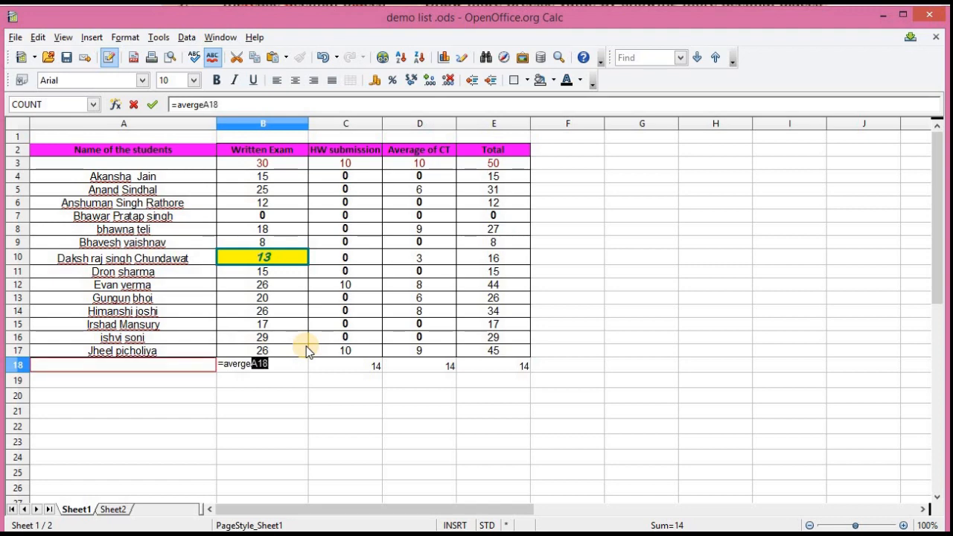
type("a")
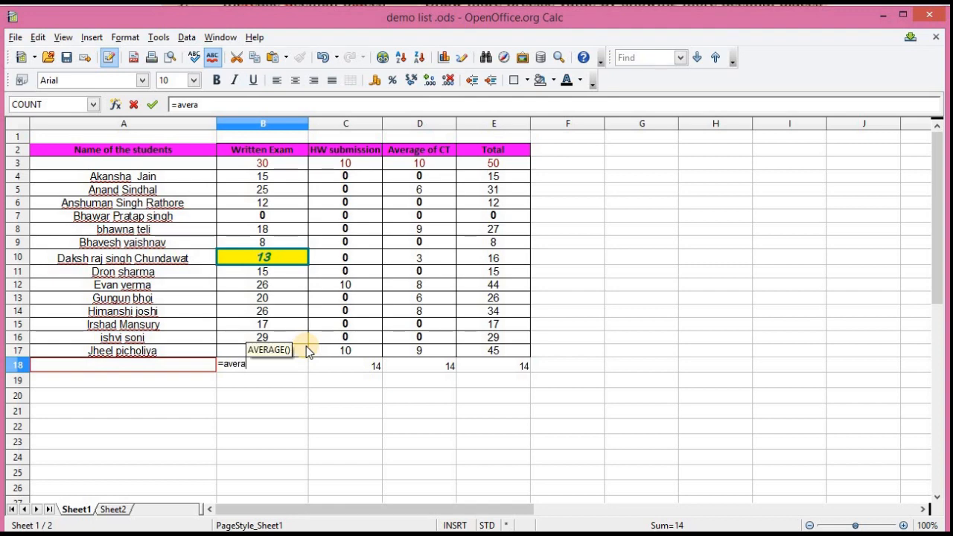
type("ge(")
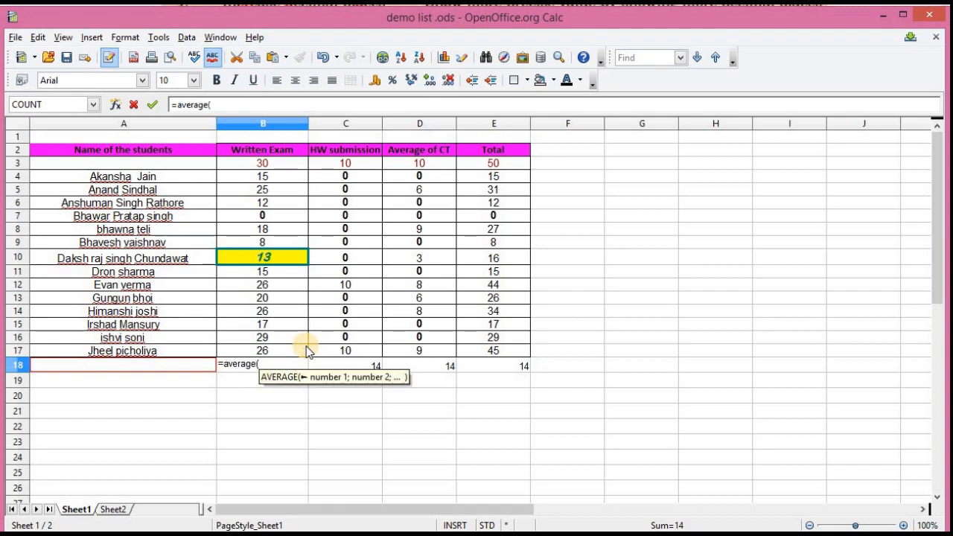
left_click(258, 176)
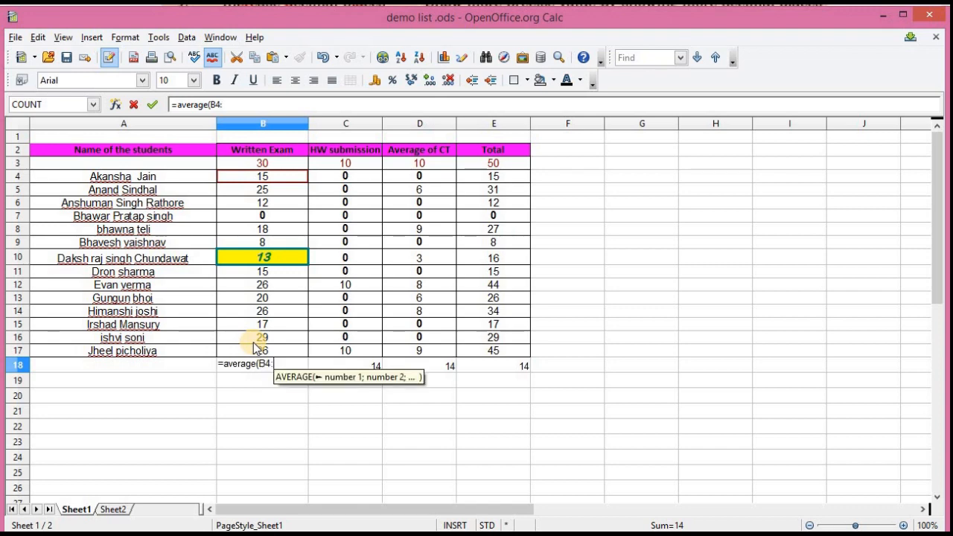
Complete the AVERAGE formula in B18 so that it covers the Written Exam marks in B4:B17
type(":")
left_click(274, 350)
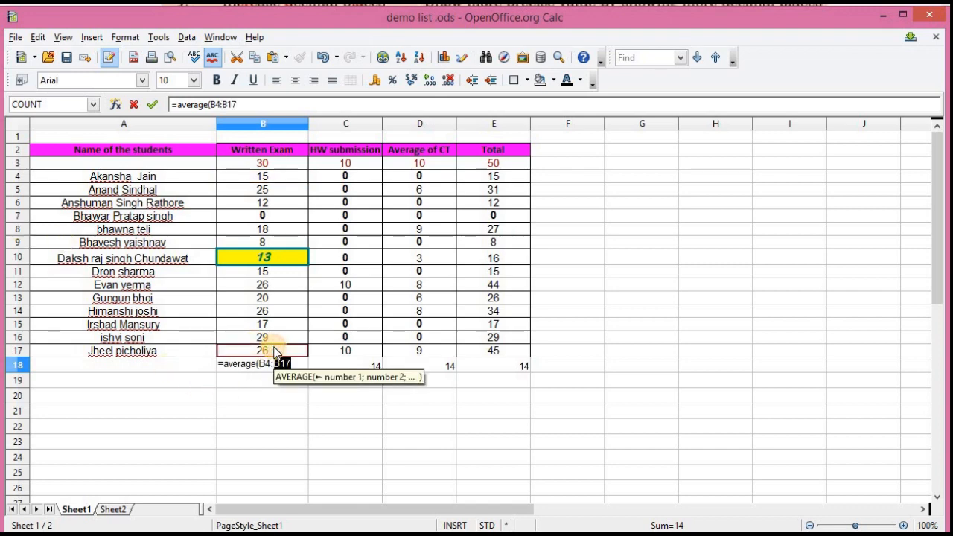
type(")")
key("Return")
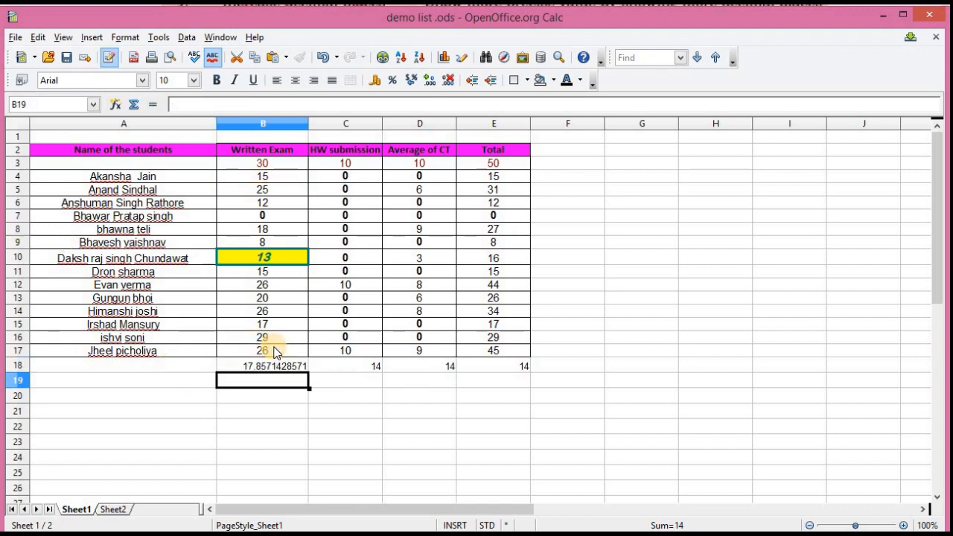
Open the cell formatting for B18, compare the number formats and choose -1234.12
left_click(275, 369)
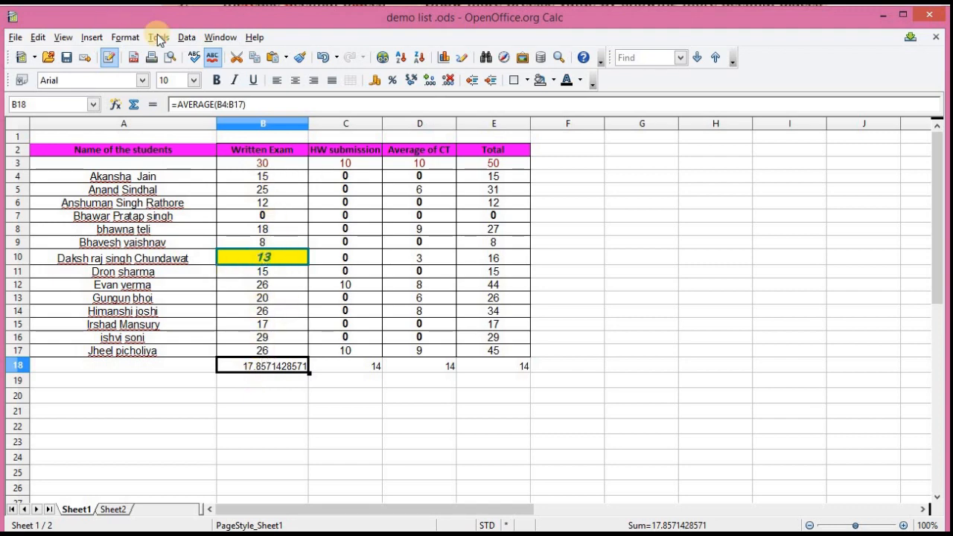
left_click(122, 38)
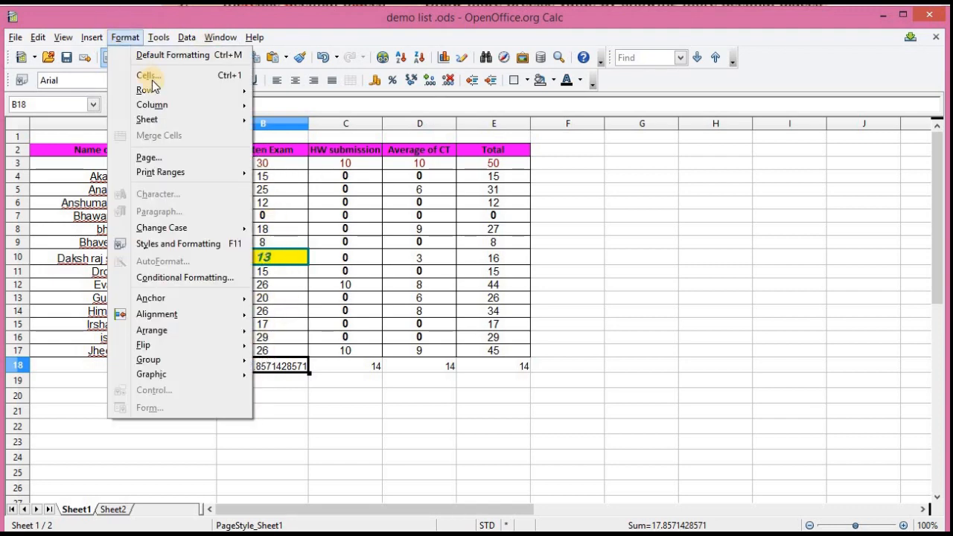
left_click(148, 77)
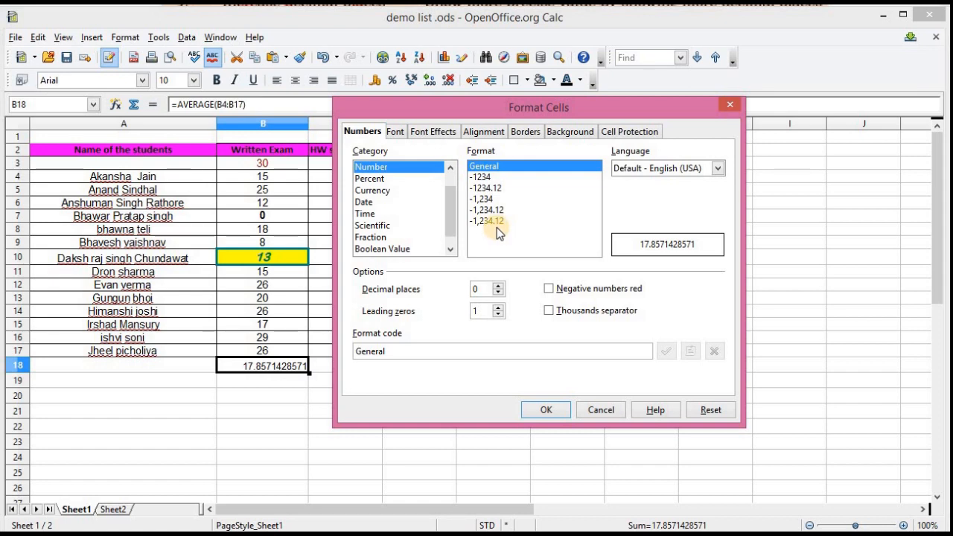
left_click(490, 189)
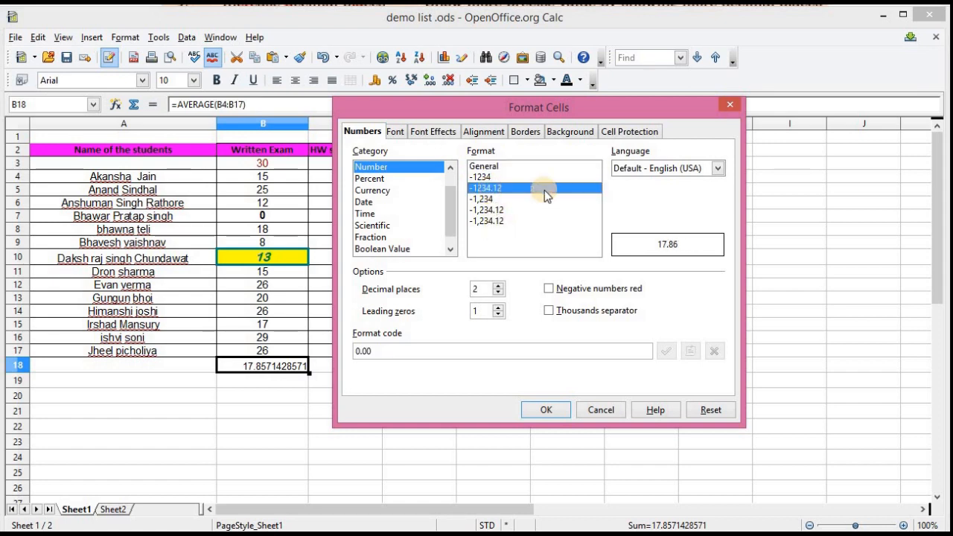
left_click(489, 210)
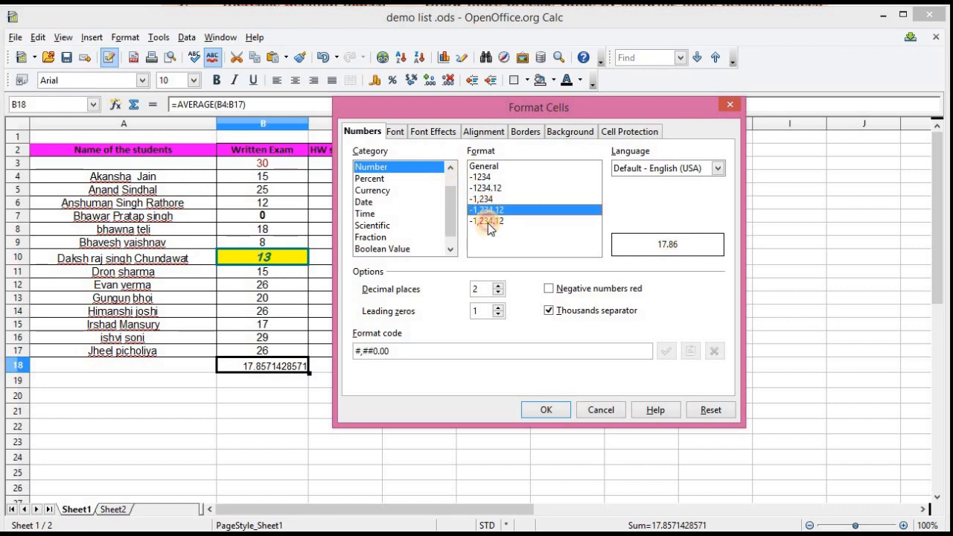
left_click(486, 179)
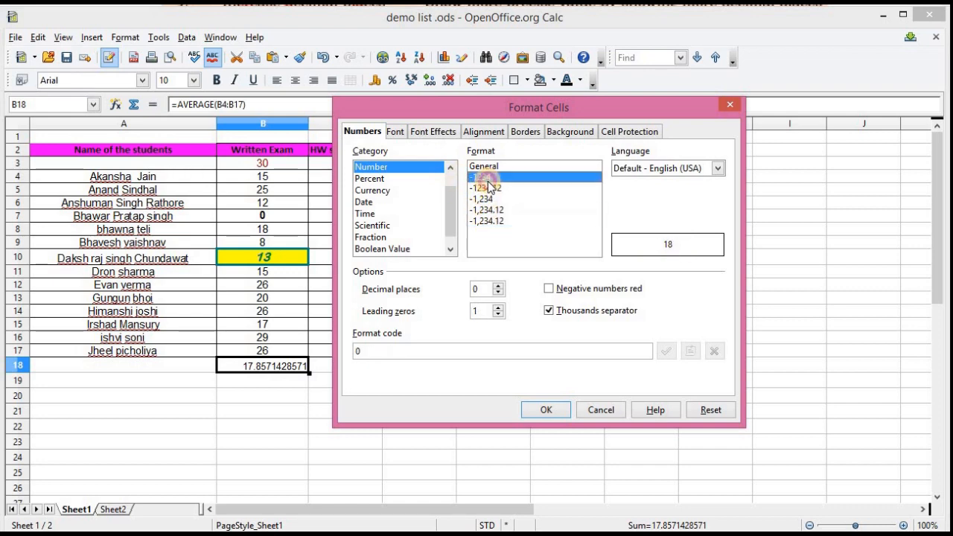
left_click(487, 187)
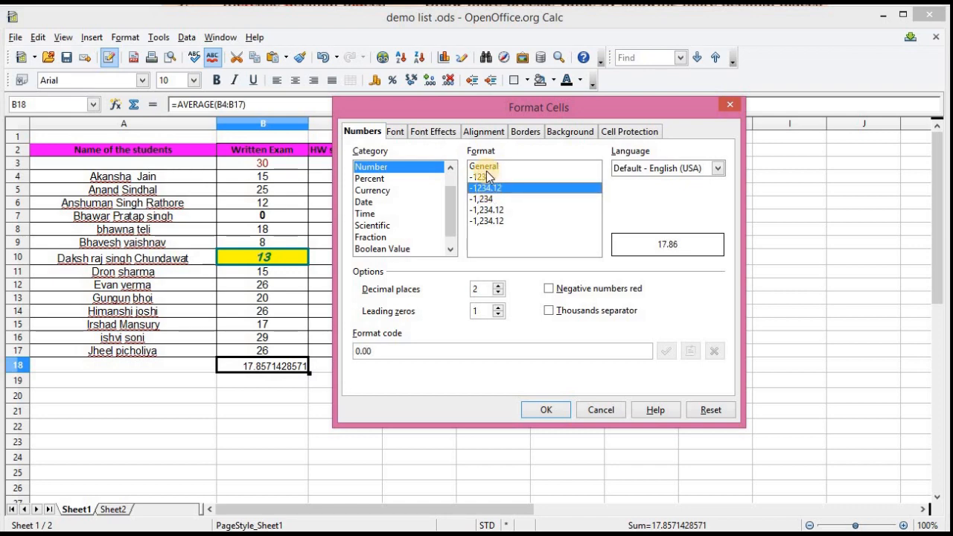
Try other decimal-place and leading-zero counts for B18, and apply 2 decimal places with 1 leading zero
left_click(498, 284)
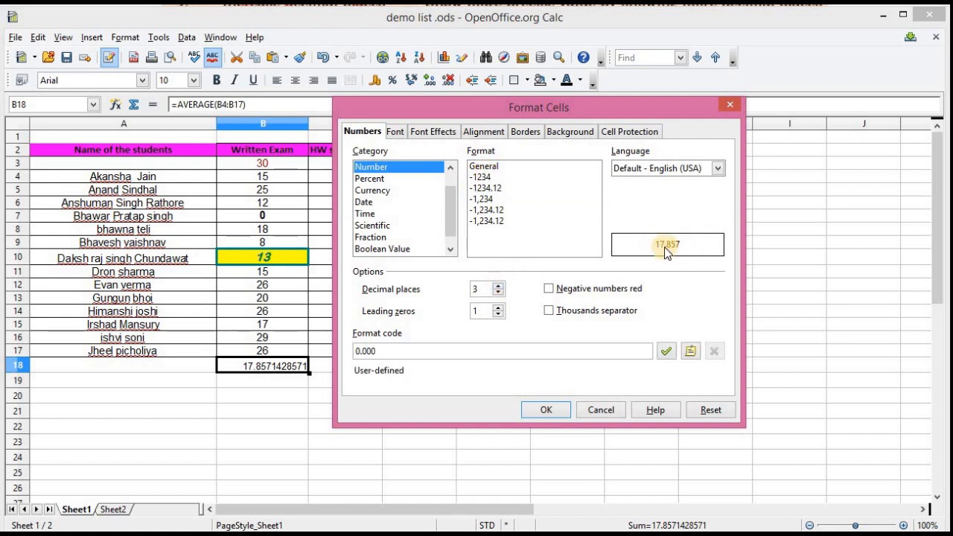
left_click(498, 292)
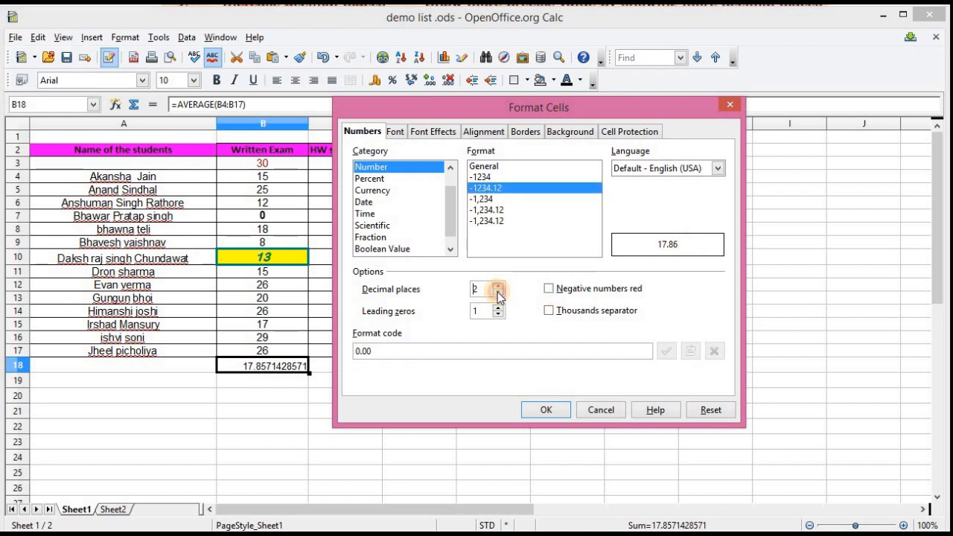
left_click(498, 292)
left_click(498, 308)
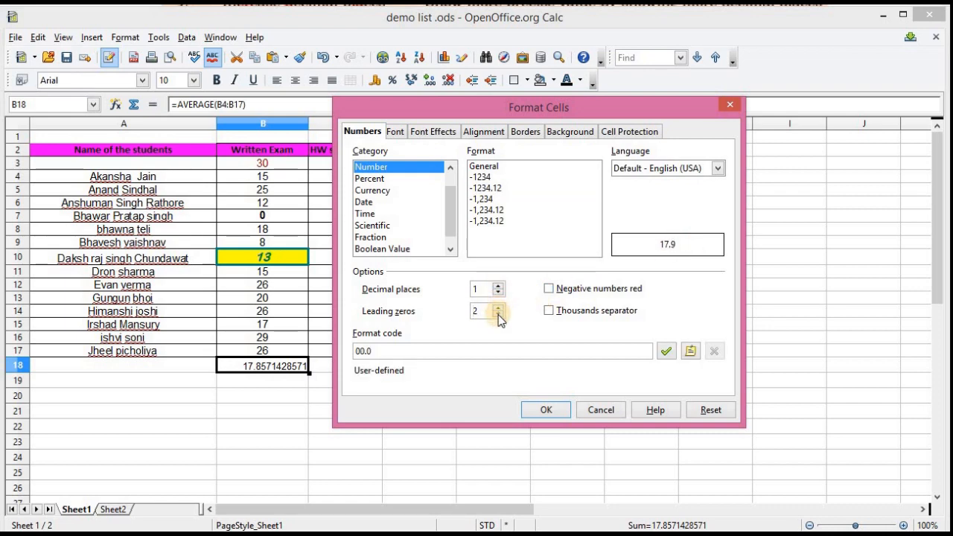
left_click(499, 313)
left_click(558, 412)
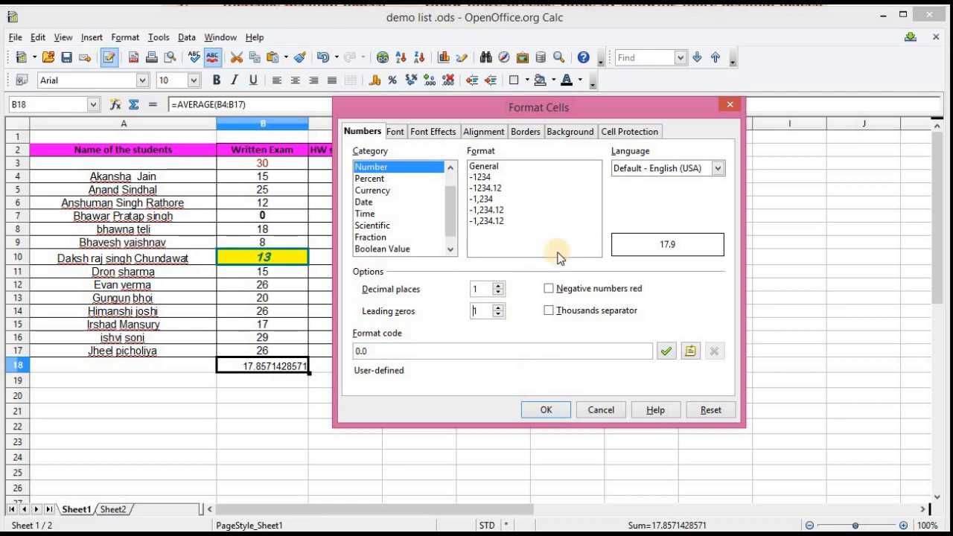
left_click(497, 289)
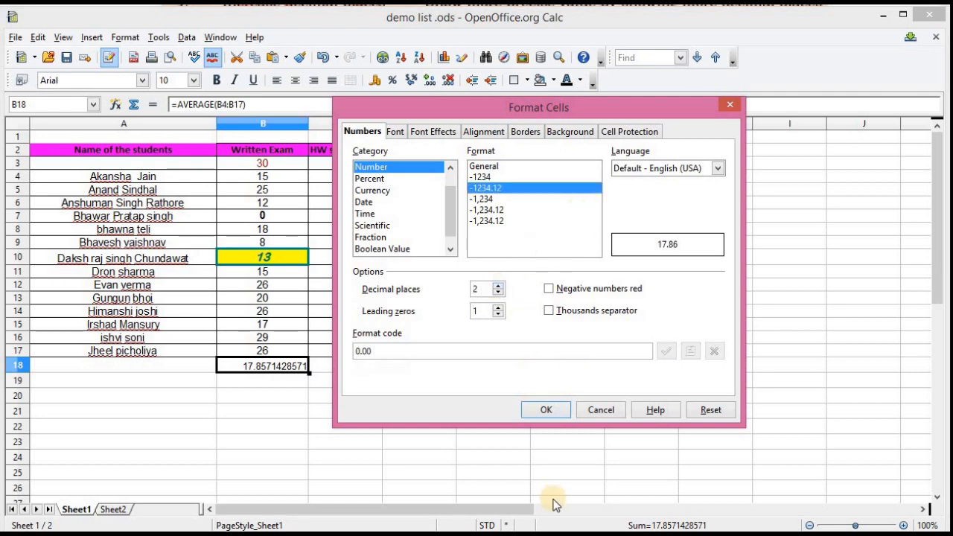
left_click(551, 409)
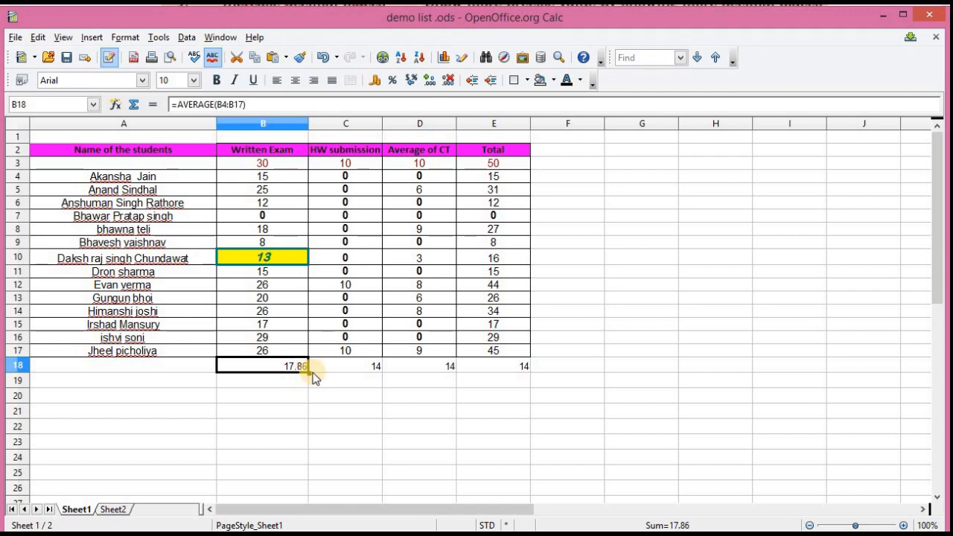
Fill the average formula from B18 across to E18 and check the copied formulas
left_click_drag(307, 370, 521, 375)
left_click(354, 372)
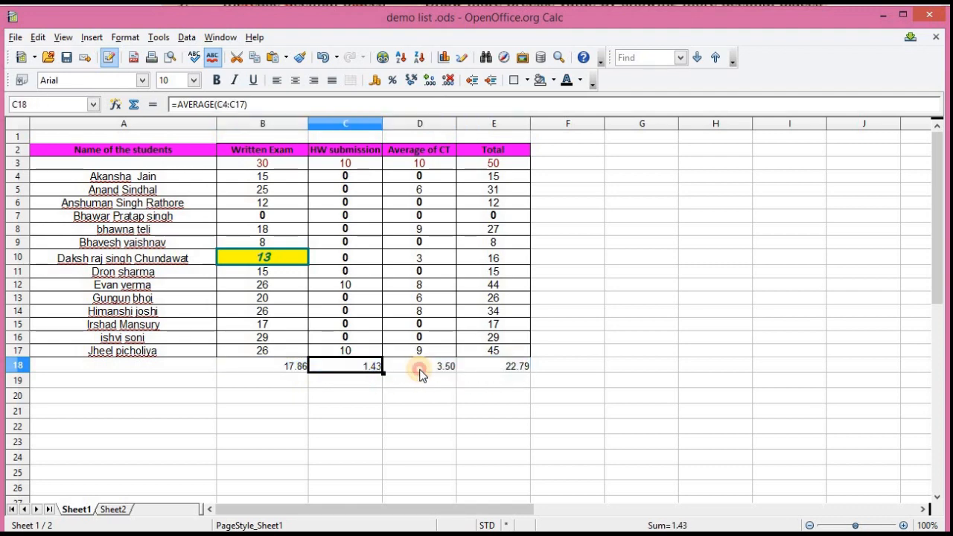
left_click(415, 372)
left_click(521, 364)
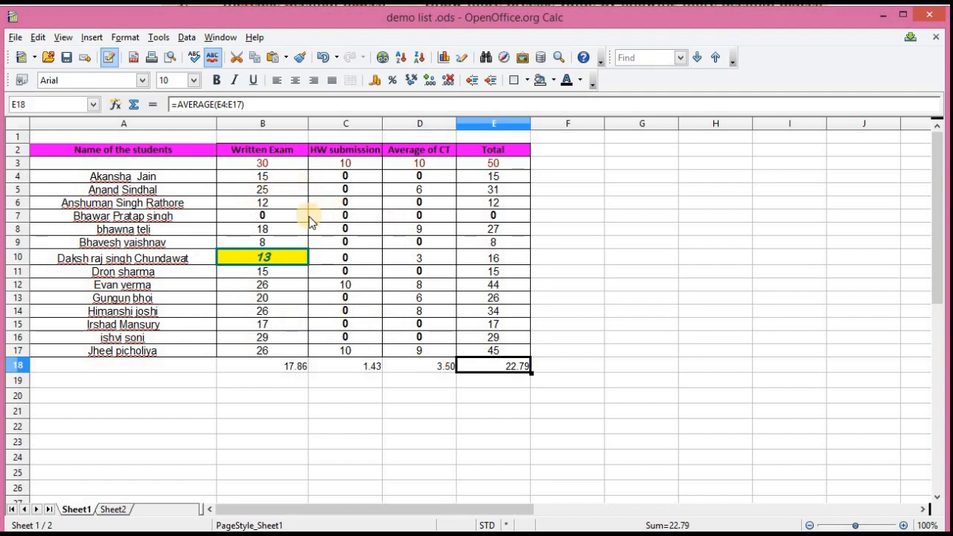
left_click(301, 370)
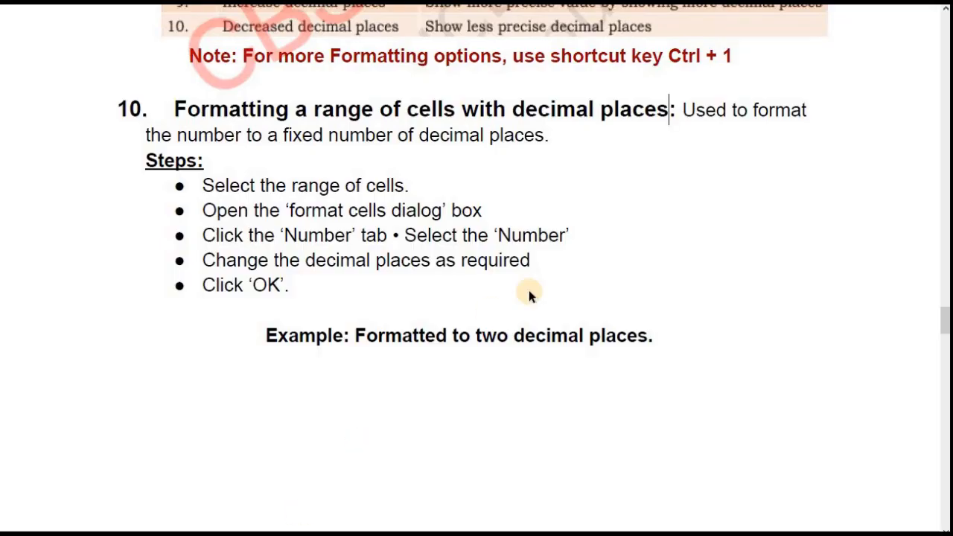
Review the notes on decimal-place formatting and the section on formatting a cell range as scientific
scroll(529, 294, "down", 8)
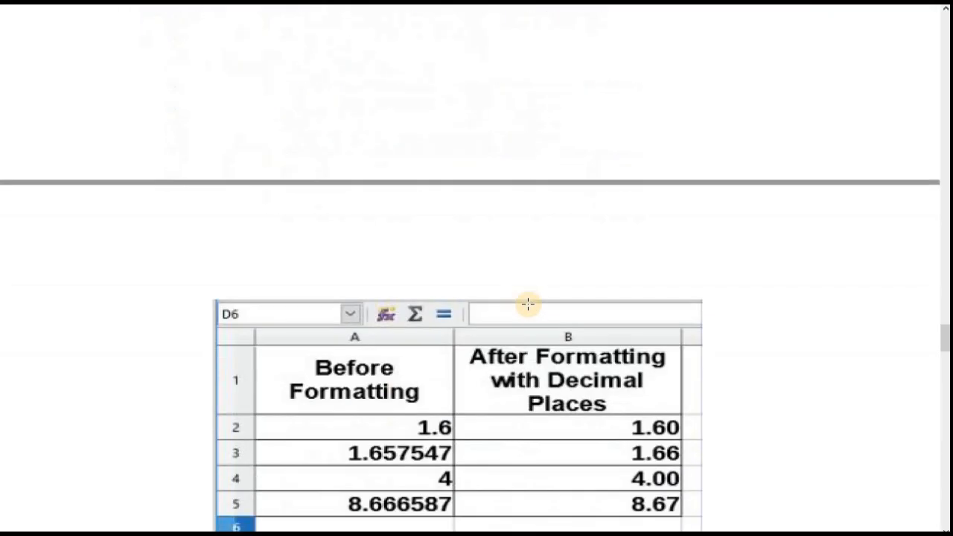
scroll(527, 306, "down", 3)
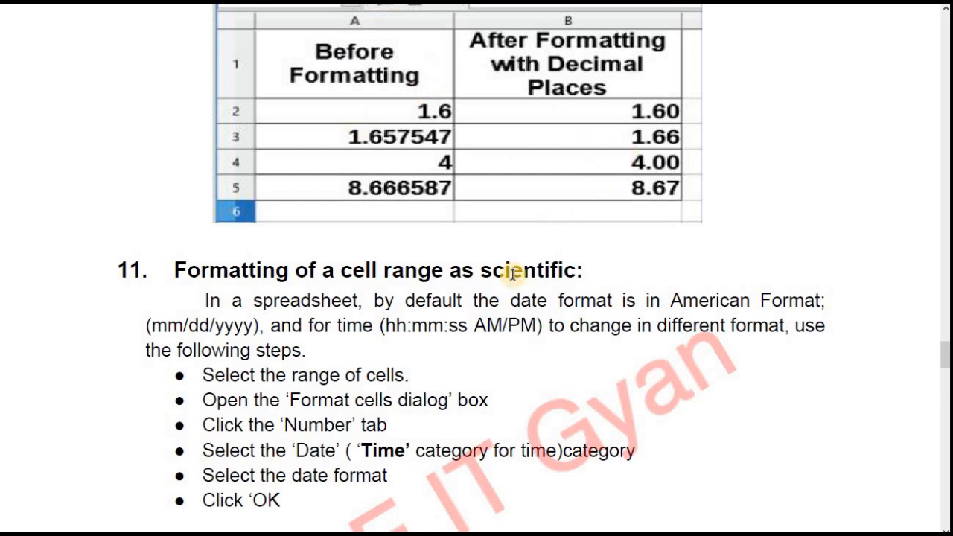
scroll(512, 273, "down", 3)
scroll(357, 166, "down", 9)
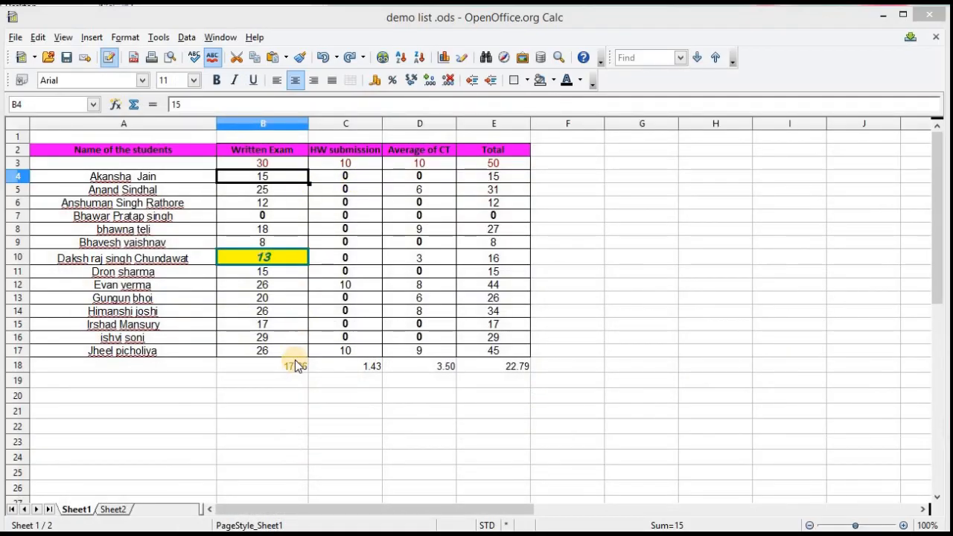
Inspect the average formulas in row 18 and refill B18 across to E18
left_click(296, 368)
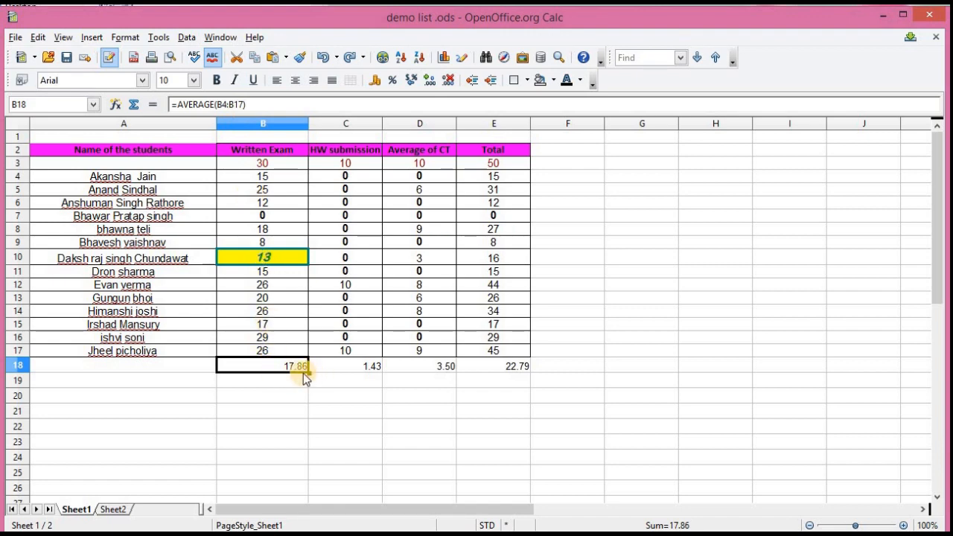
left_click(349, 367)
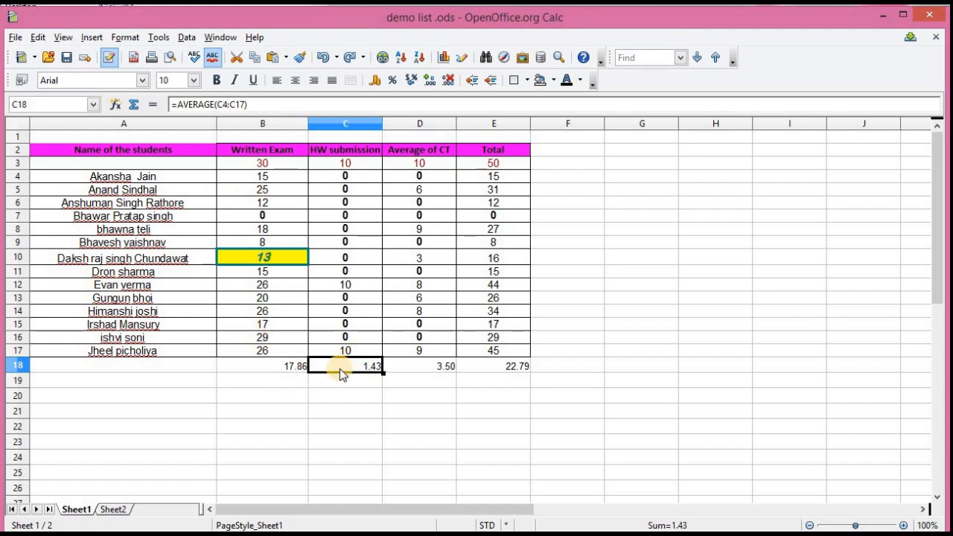
left_click(444, 366)
left_click(299, 366)
left_click_drag(307, 370, 515, 366)
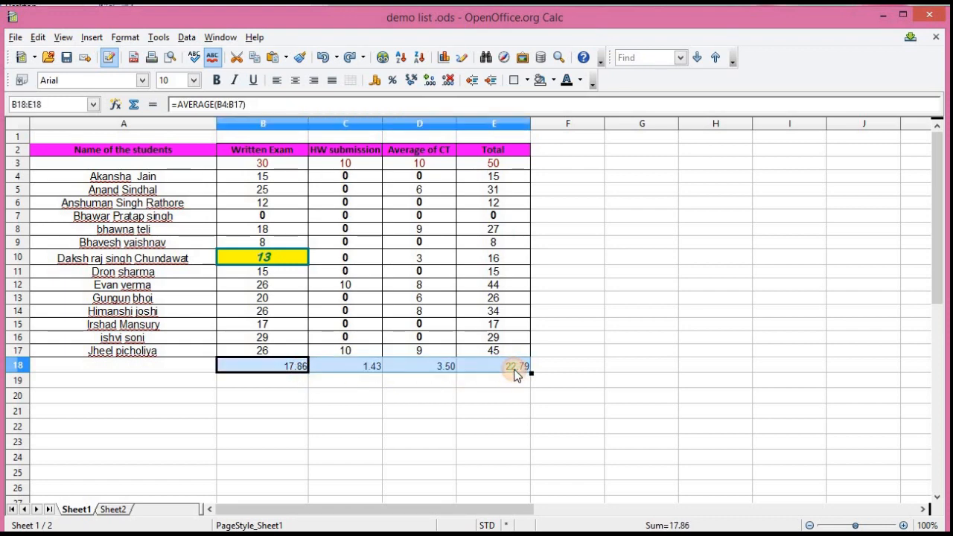
left_click(415, 396)
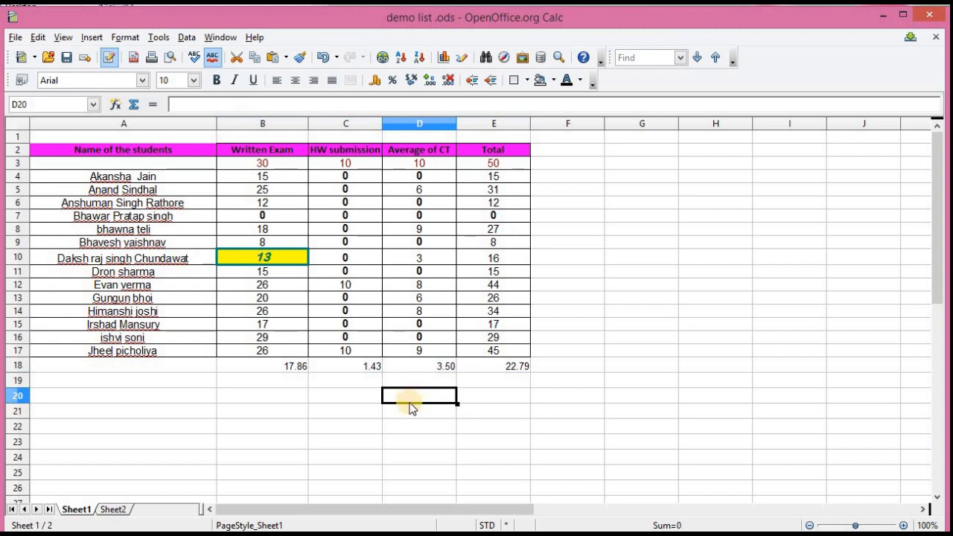
left_click(297, 366)
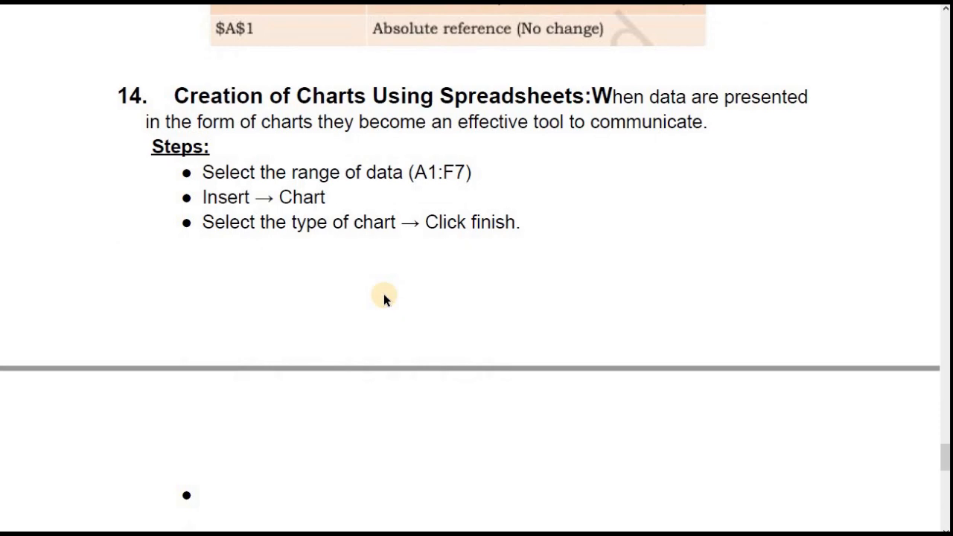
Insert a chart based on the student marks table in A2:E17, leaving out the averages row
scroll(194, 234, "down", 1)
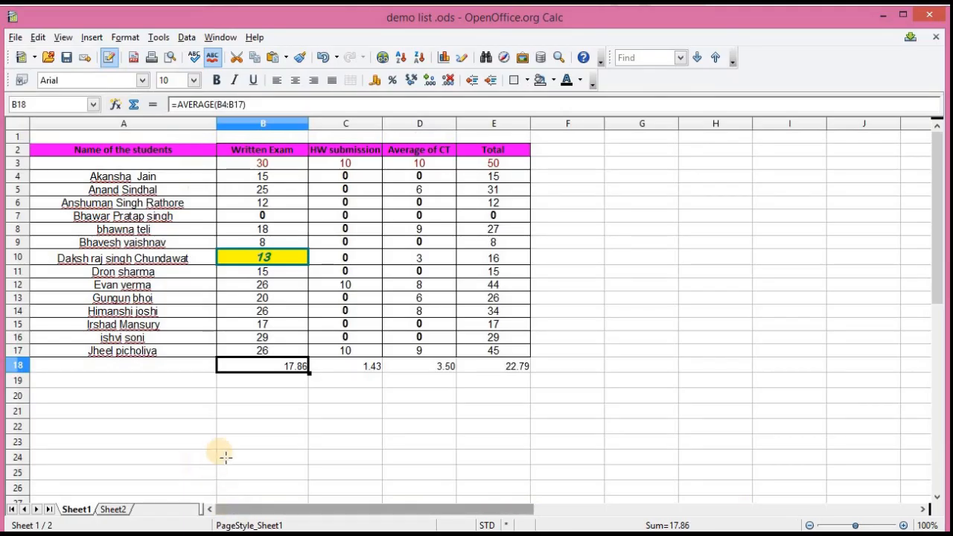
left_click(159, 159)
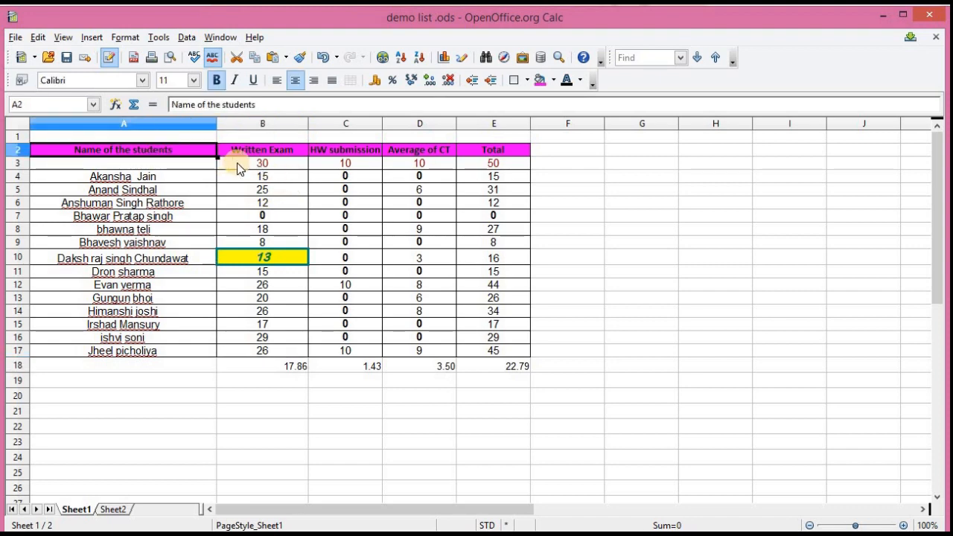
key("shift+Right")
key("shift+Down")
key("shift+Down")
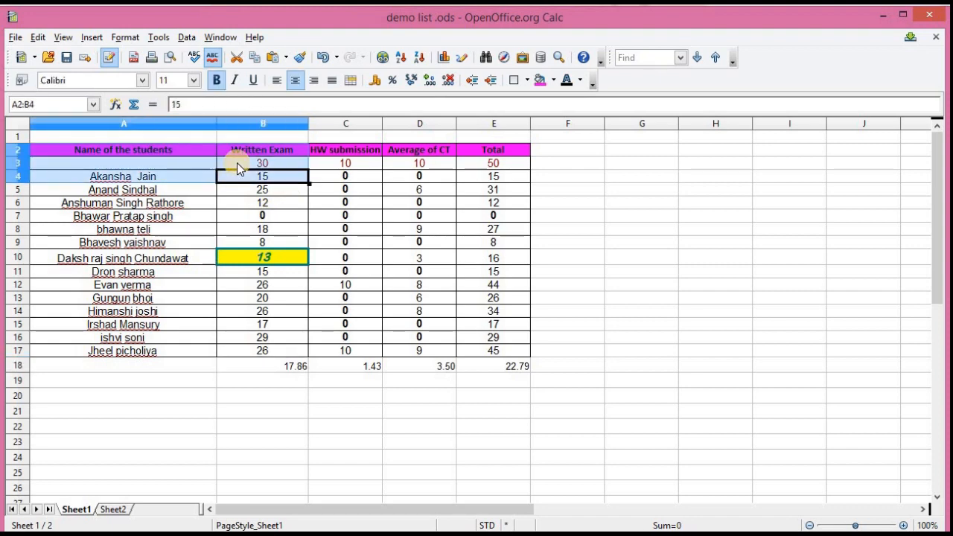
key("shift+Right")
key("shift+Right")
key("shift+Right")
key("shift+Down")
key("shift+Down")
key("shift+Down")
key("shift+Down")
key("shift+Down")
key("shift+Down")
key("shift+Down")
key("shift+Down")
key("shift+Down")
key("shift+Down")
key("shift+Down")
key("shift+Down")
key("shift+Down")
key("shift+Down")
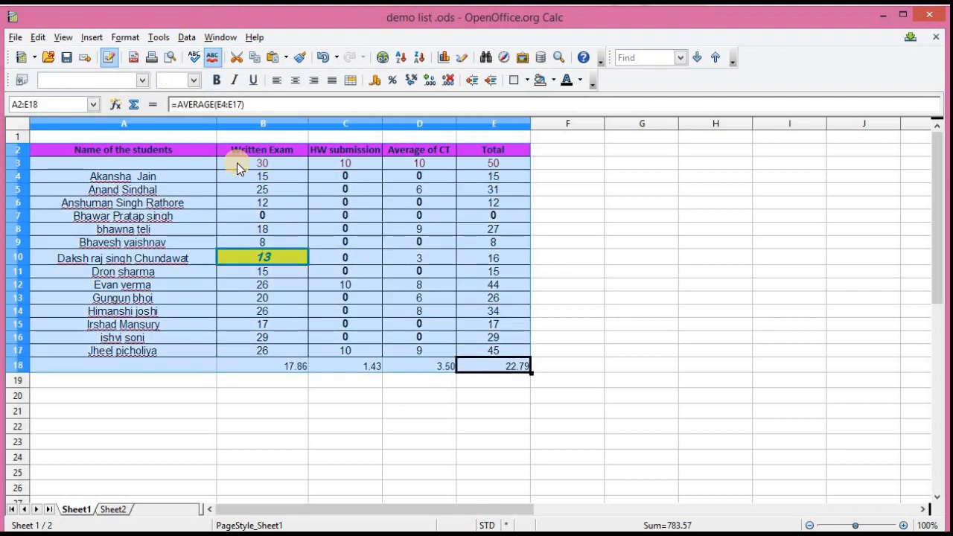
key("shift+Up")
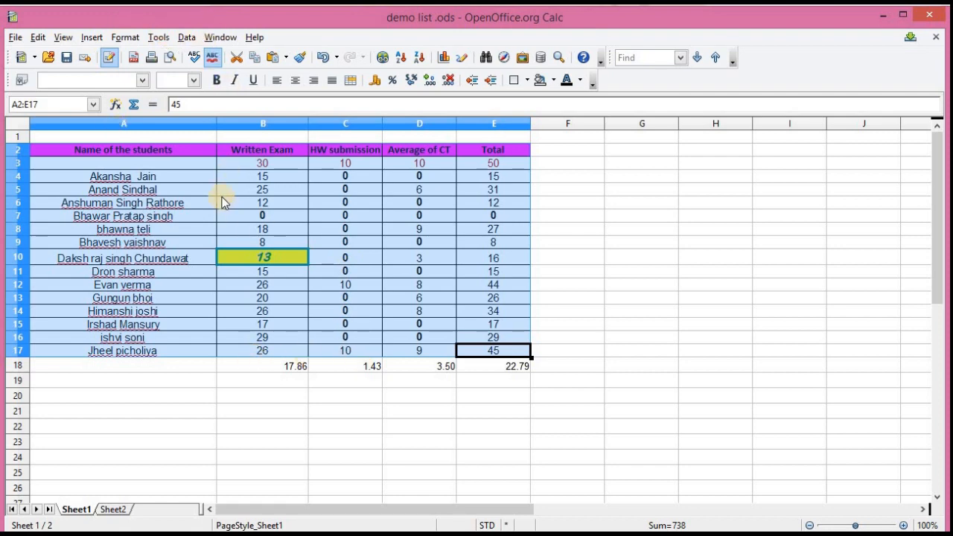
left_click(91, 37)
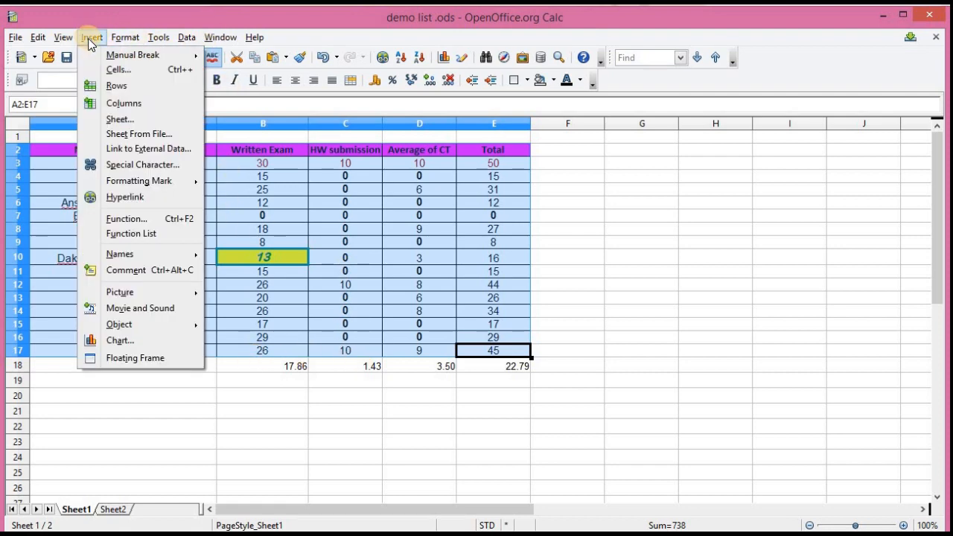
left_click(119, 340)
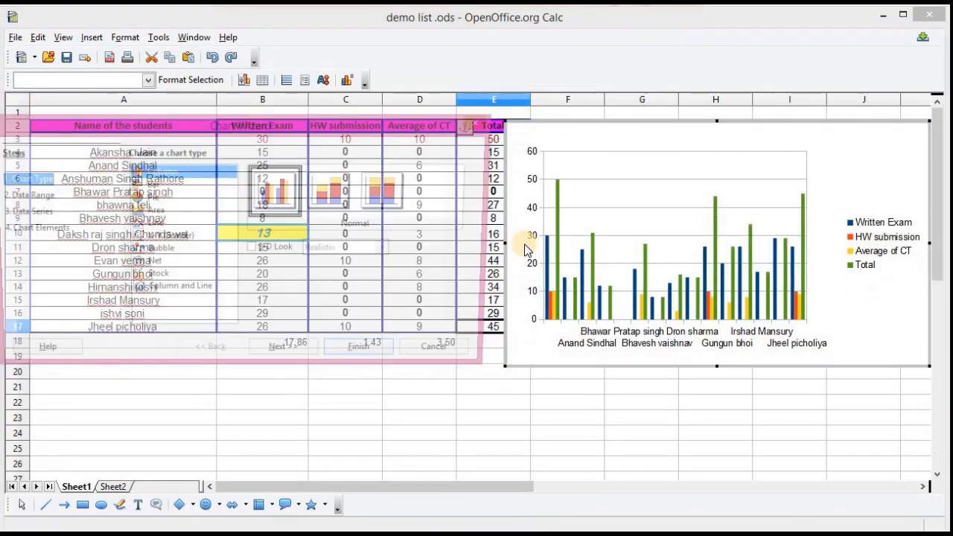
Compare the line and 3-D looks for the marks chart and set its type to a normal 2-D Bar
left_click(153, 185)
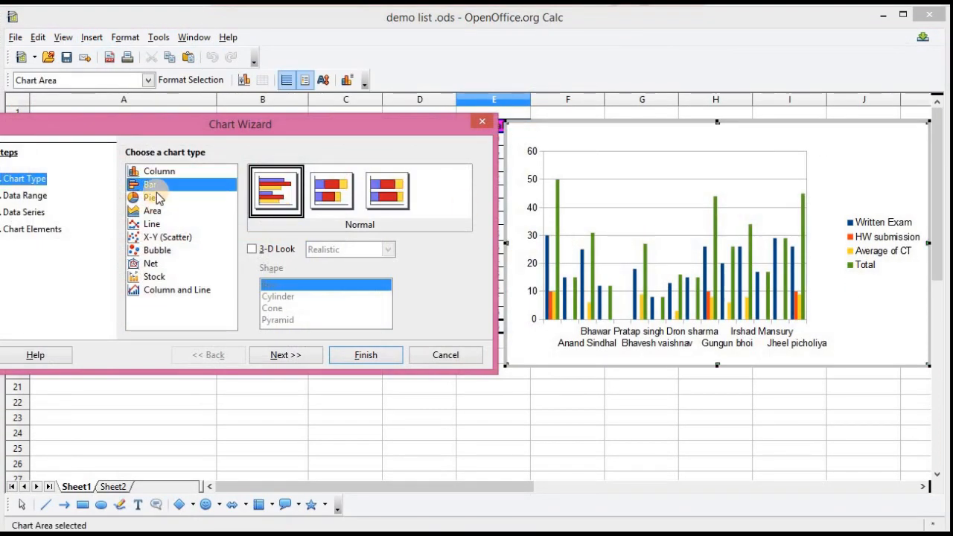
left_click(151, 212)
left_click(154, 224)
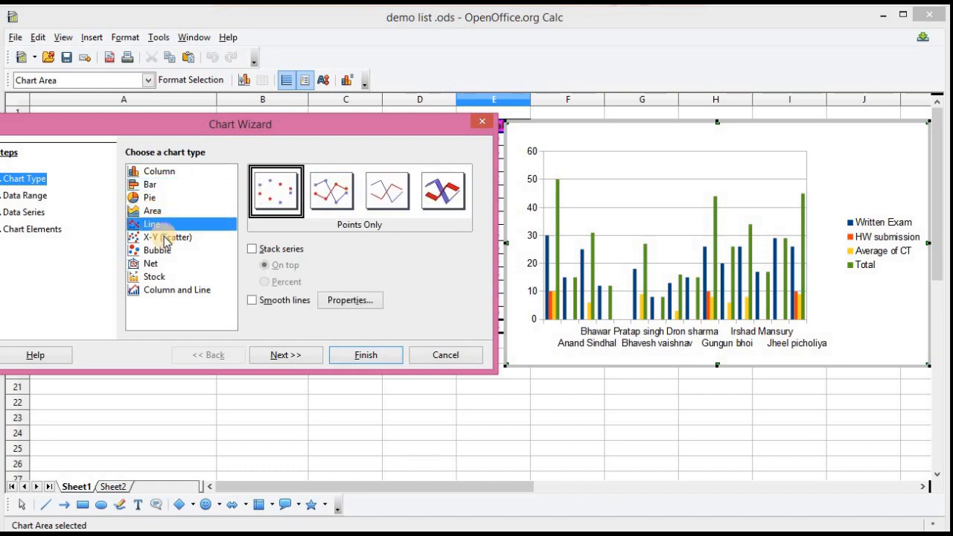
left_click(153, 188)
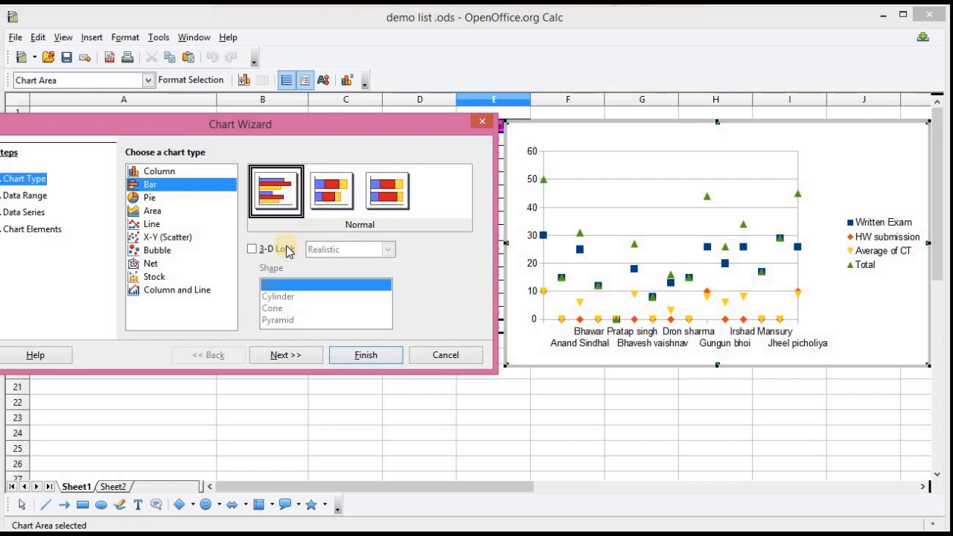
left_click(252, 249)
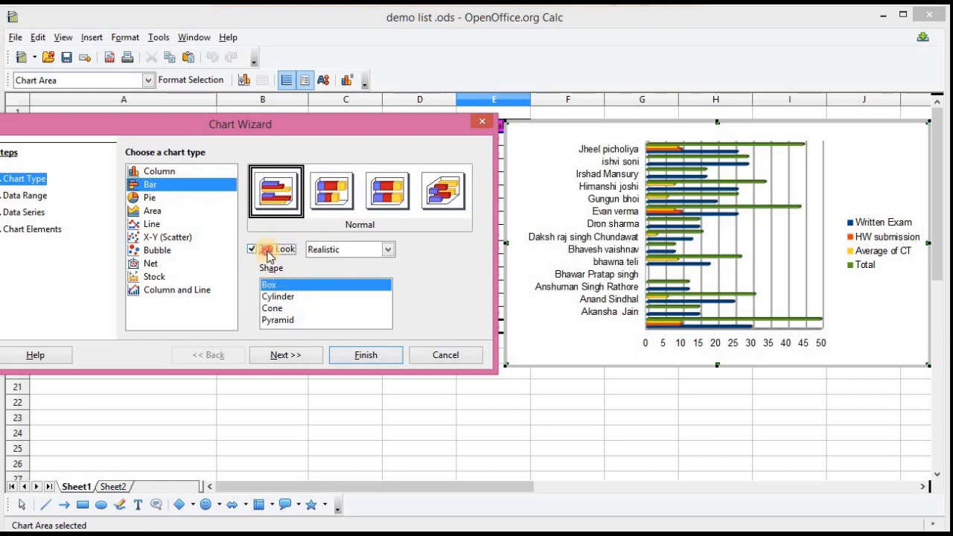
left_click(261, 249)
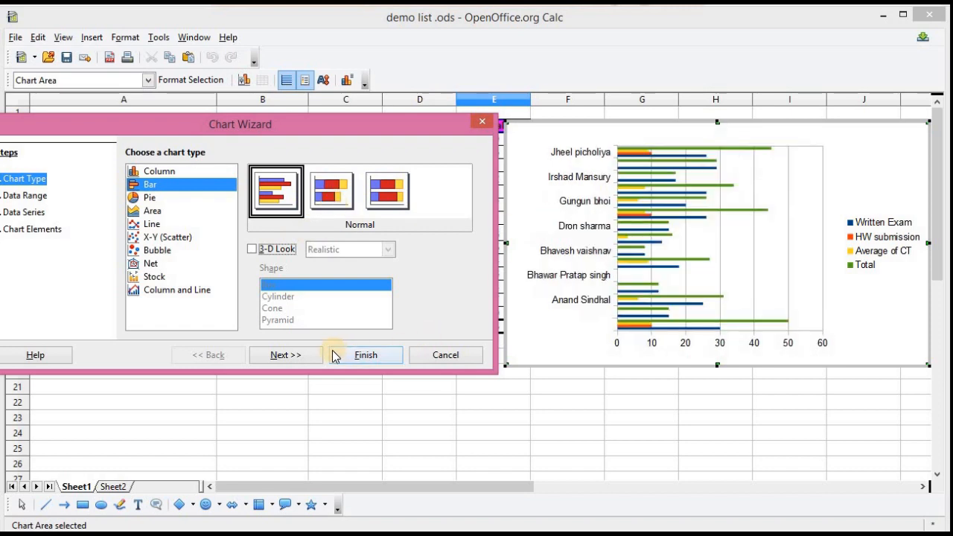
Finish the bar chart with range A2:E17, data series in columns, and first row and first column as labels
left_click(310, 357)
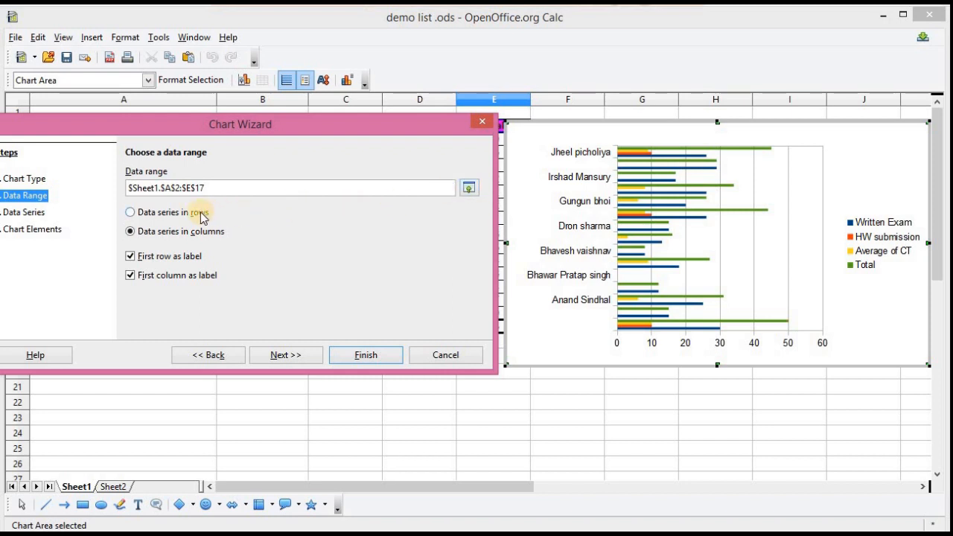
left_click(365, 356)
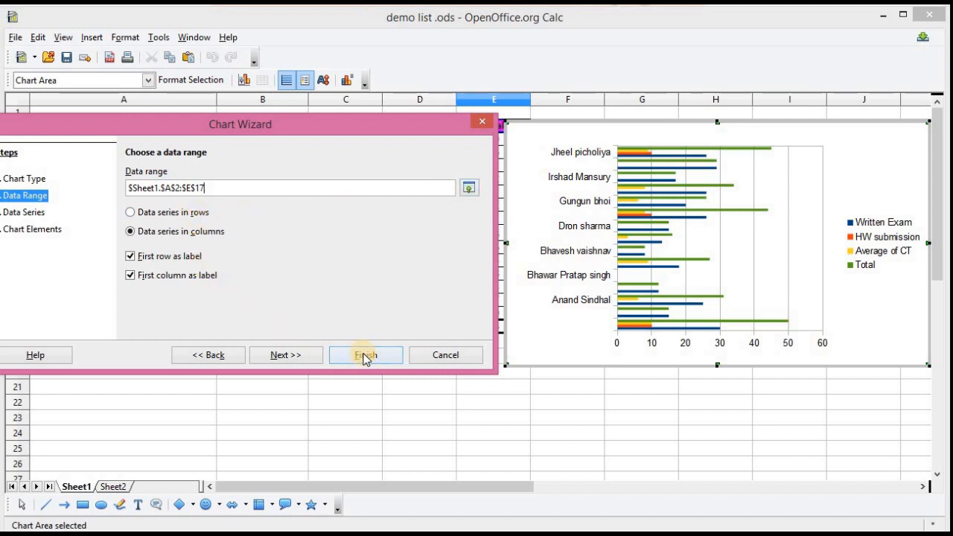
left_click(299, 358)
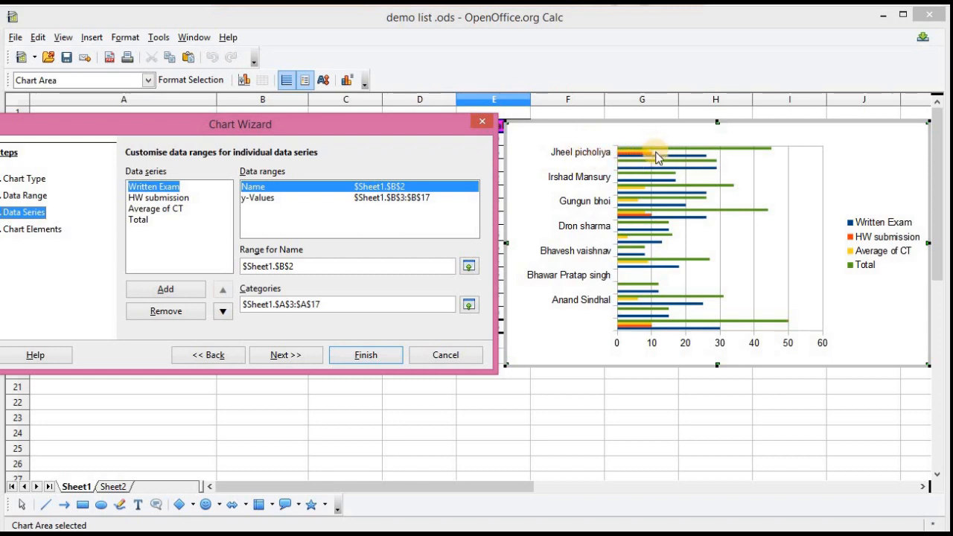
left_click(363, 356)
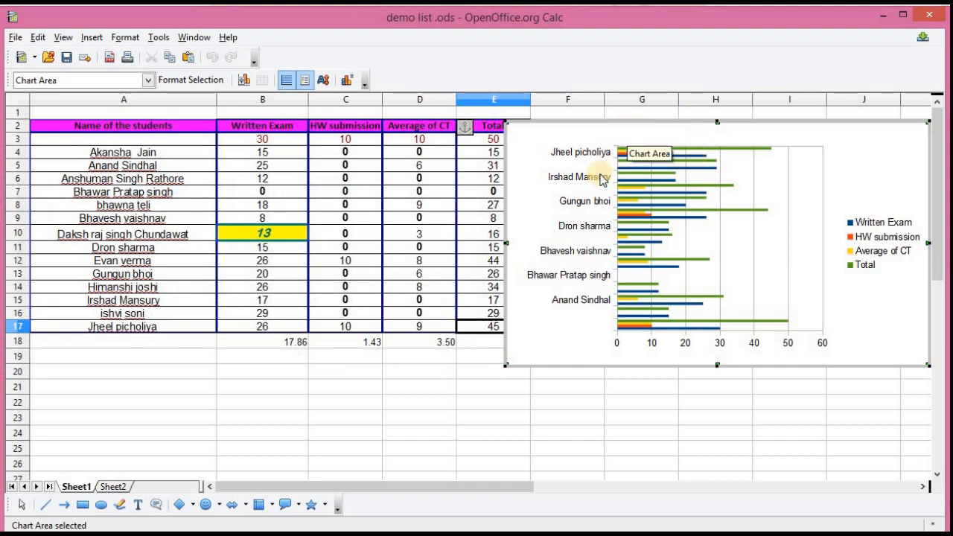
left_click_drag(602, 180, 528, 213)
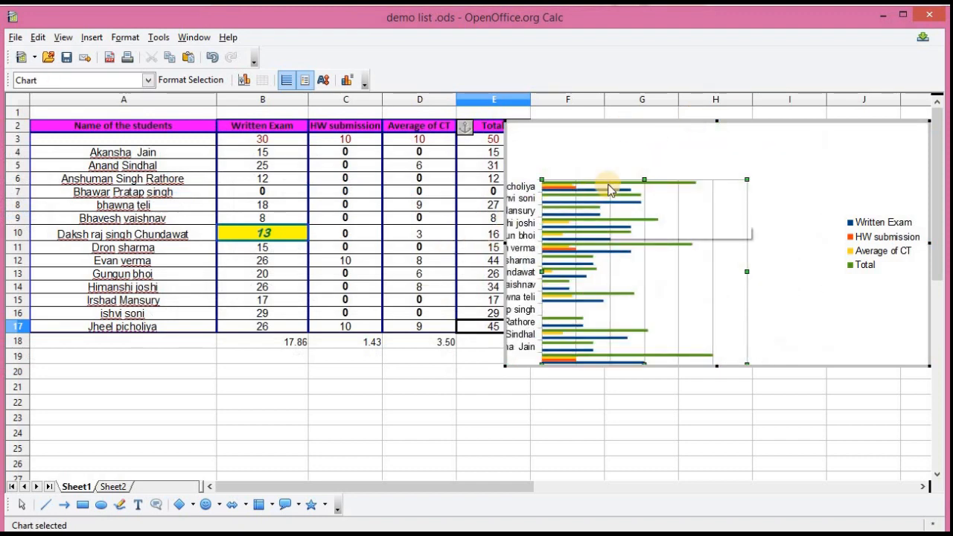
key("ctrl+z")
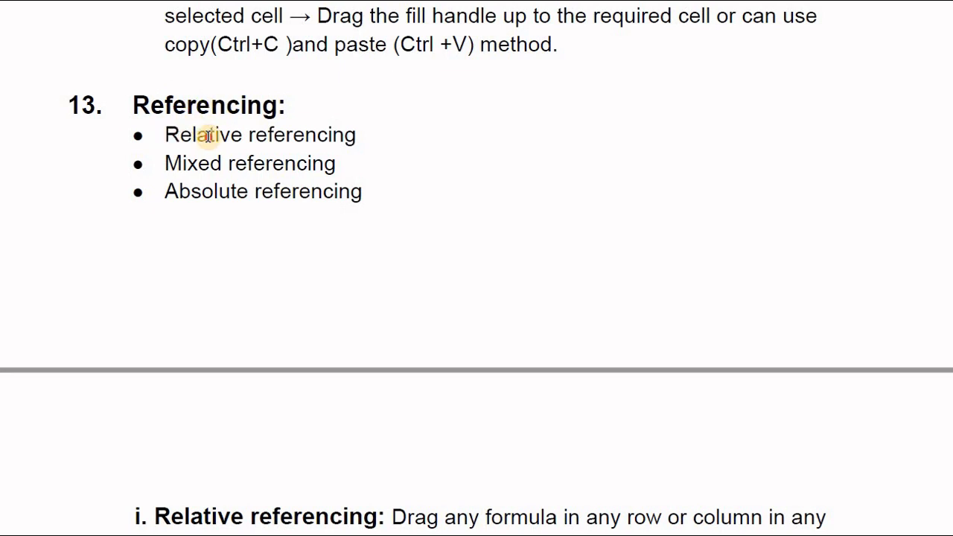
Review the notes section on relative, mixed and absolute referencing
left_click_drag(206, 134, 305, 138)
left_click(216, 162)
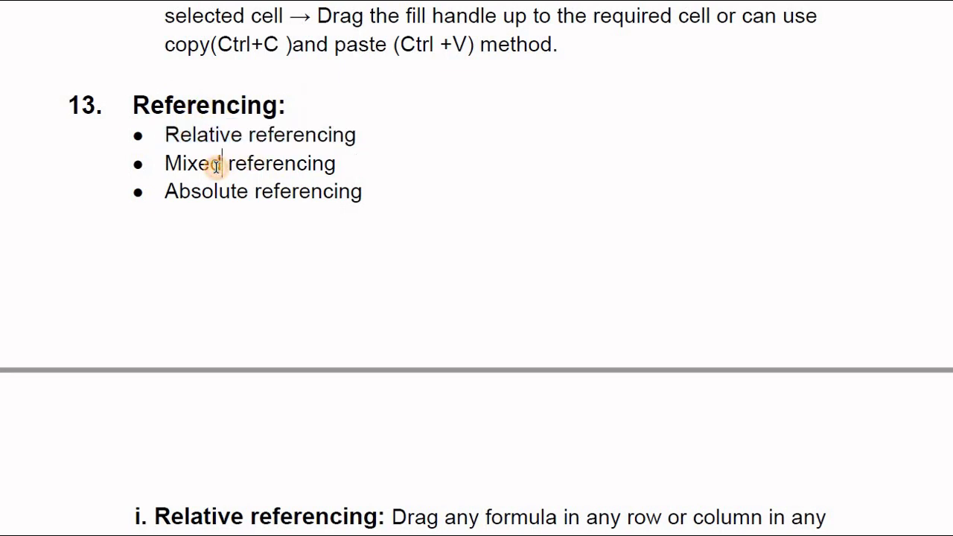
left_click(216, 195)
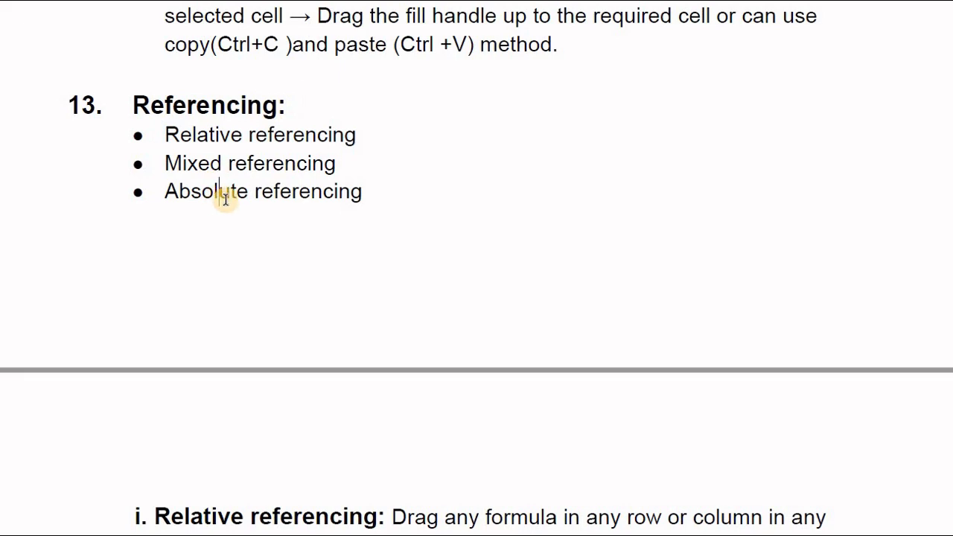
scroll(226, 201, "down", 3)
scroll(238, 283, "up", 1)
Examine the Written Exam marks in B4 to B17 on the Relative Referencing sheet
left_click(250, 343)
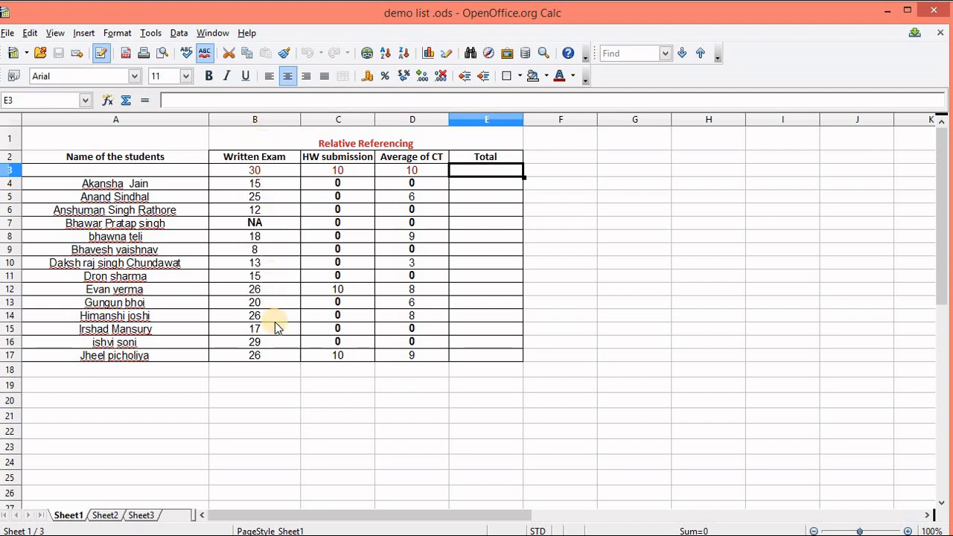
left_click(265, 185)
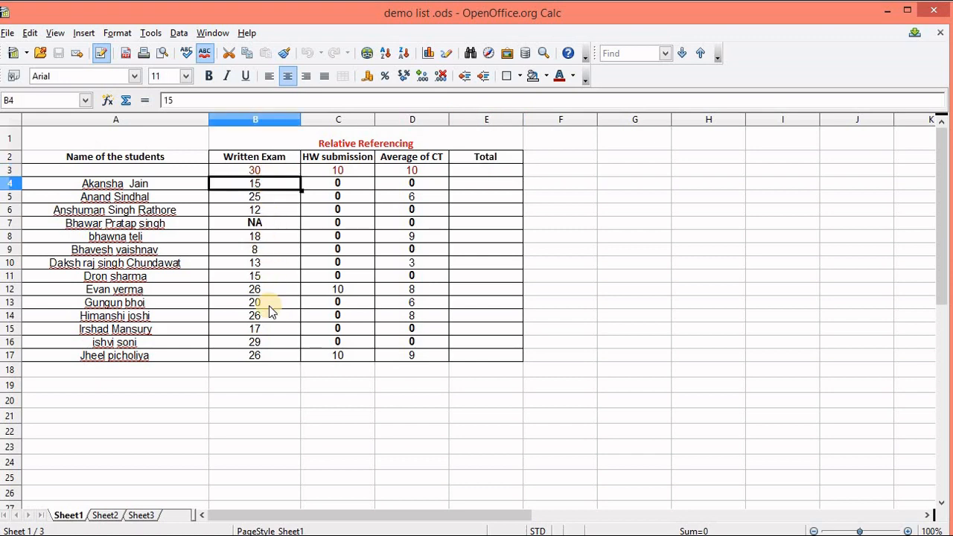
left_click(269, 355)
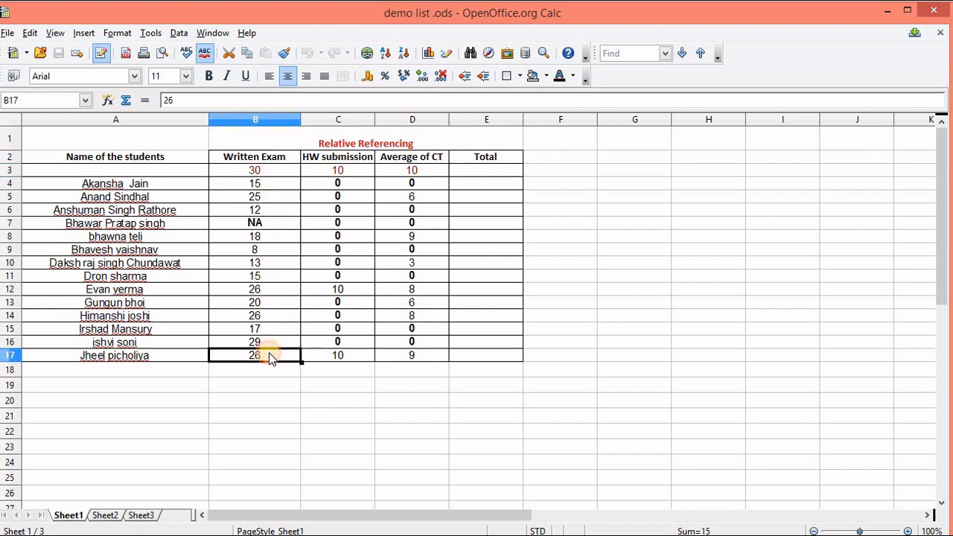
left_click(253, 184)
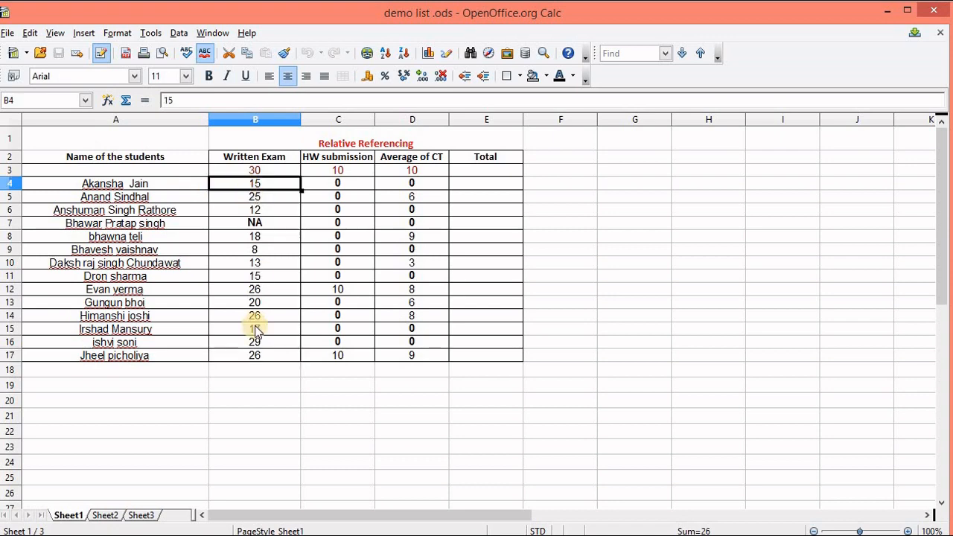
left_click(255, 357)
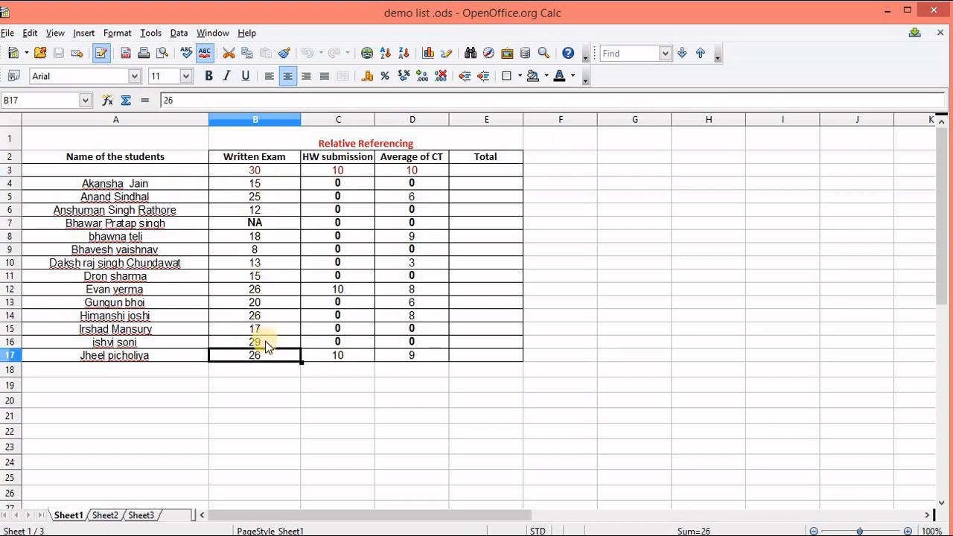
left_click(266, 181)
left_click(267, 197)
left_click(270, 211)
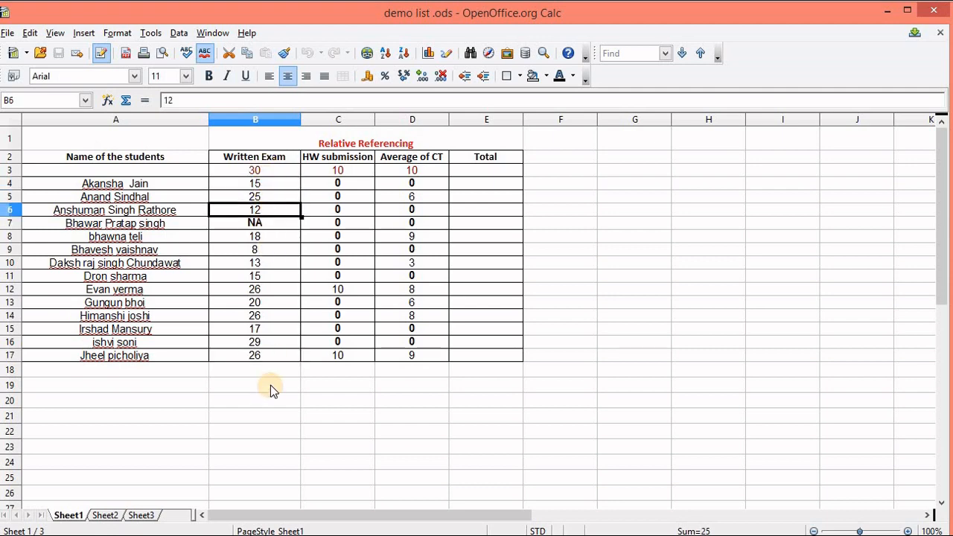
Enter the formula =sum(B4:B17) in B18 to total the Written Exam marks
left_click(270, 369)
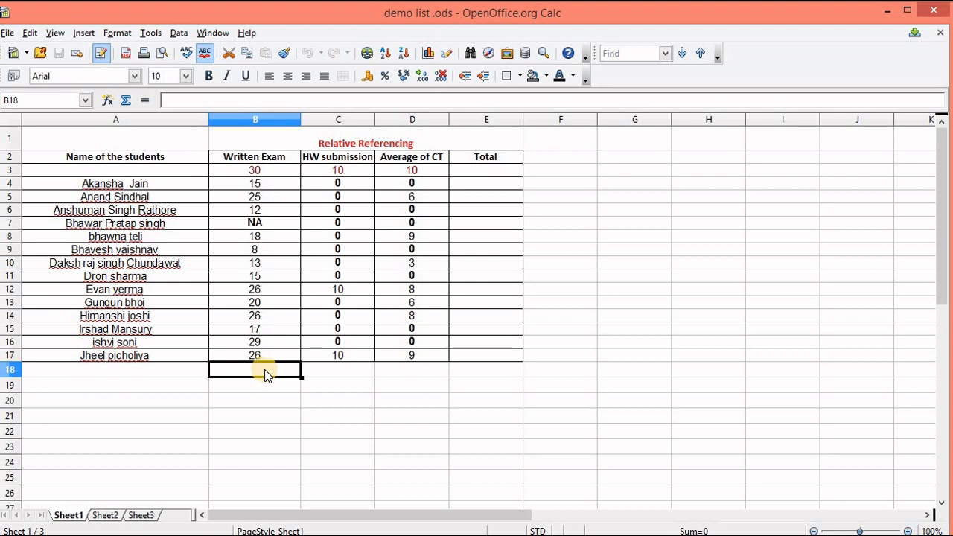
type("=su")
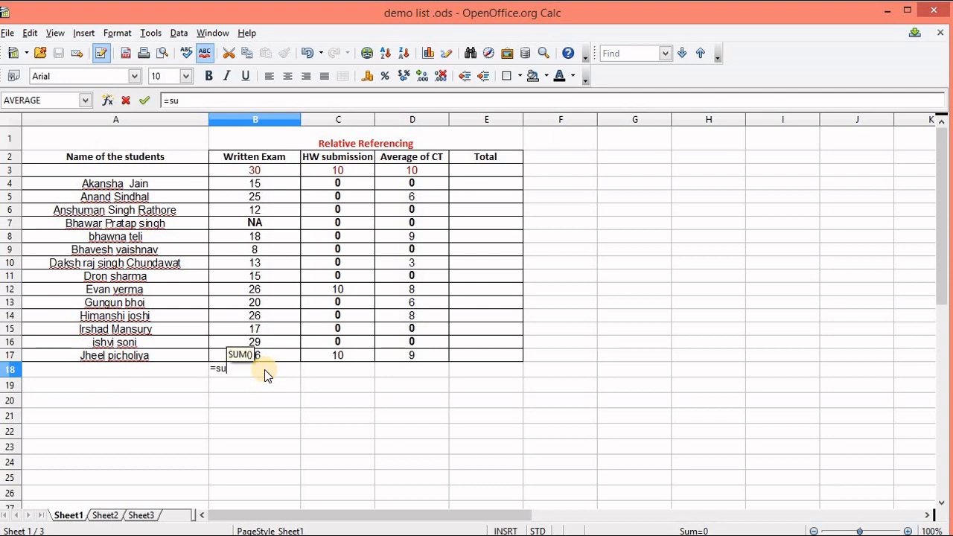
type("m()")
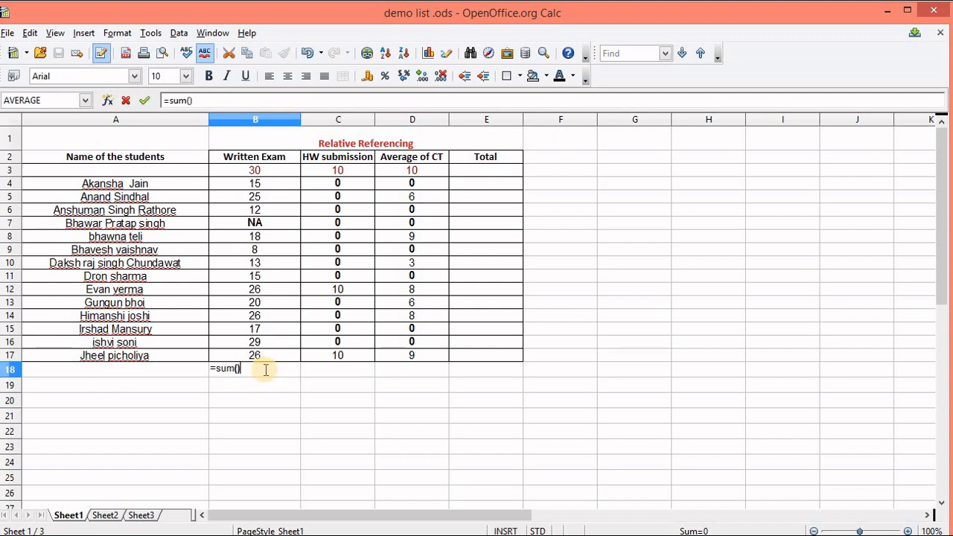
key("Left")
key("BackSpace")
key("BackSpace")
key("BackSpace")
key("BackSpace")
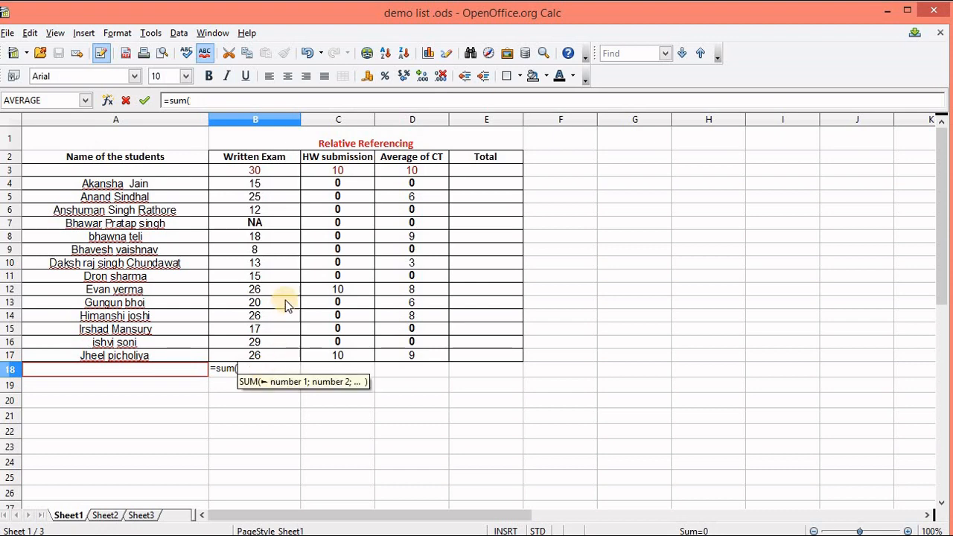
left_click(252, 186)
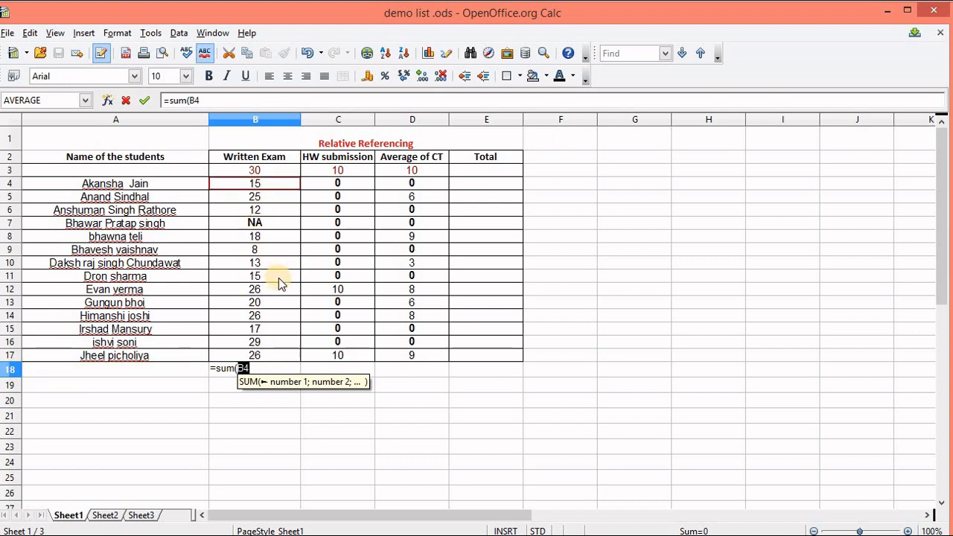
type(":")
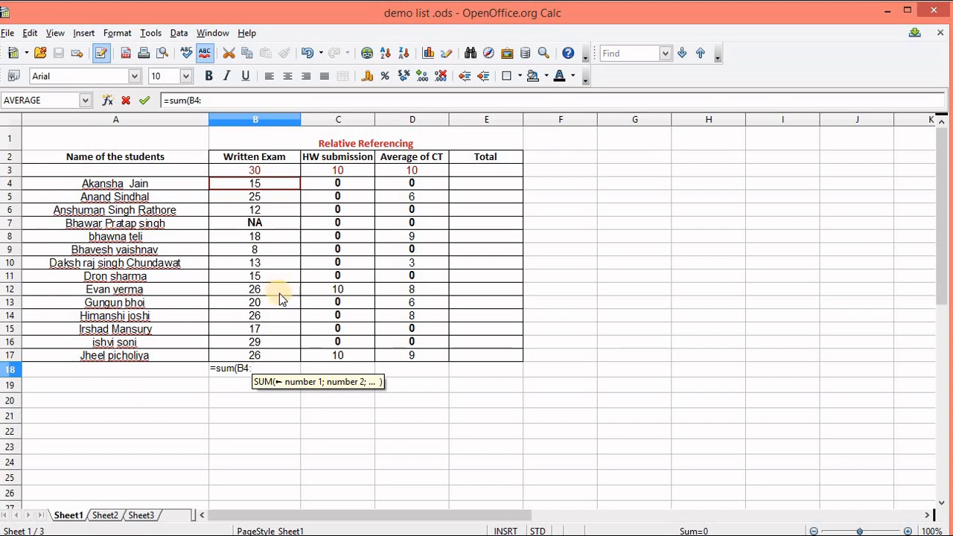
left_click(267, 356)
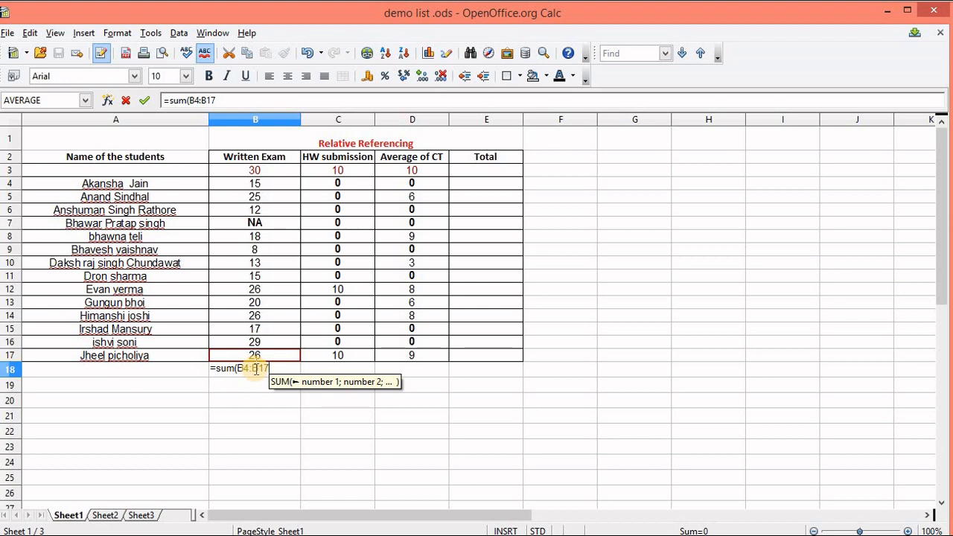
type(")")
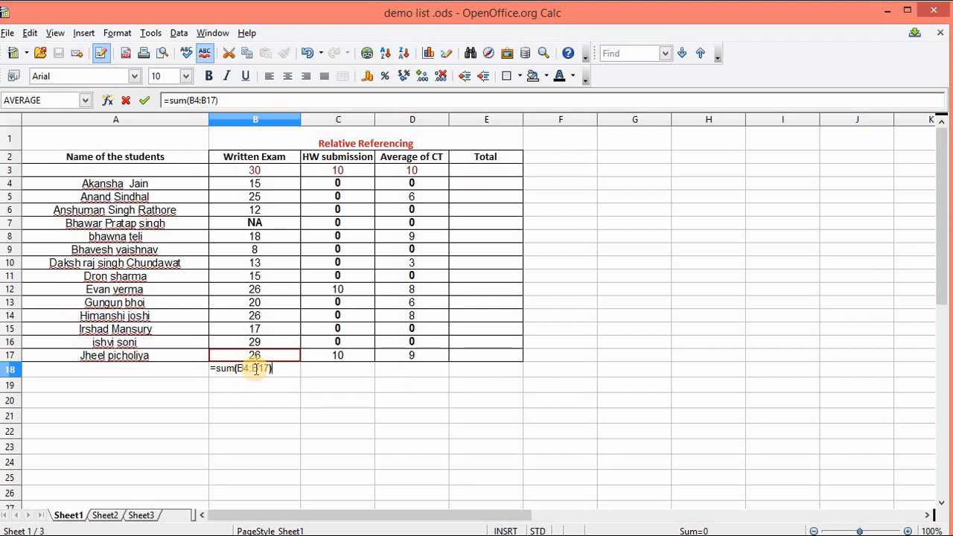
key("Return")
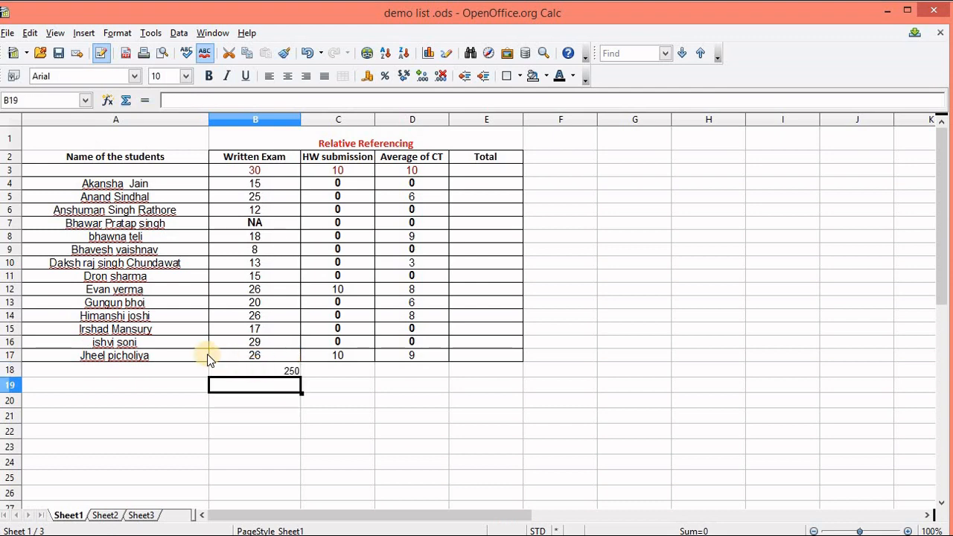
Inspect the sum formula in B18 and the cells below the HW submission and Average of CT columns
left_click(285, 371)
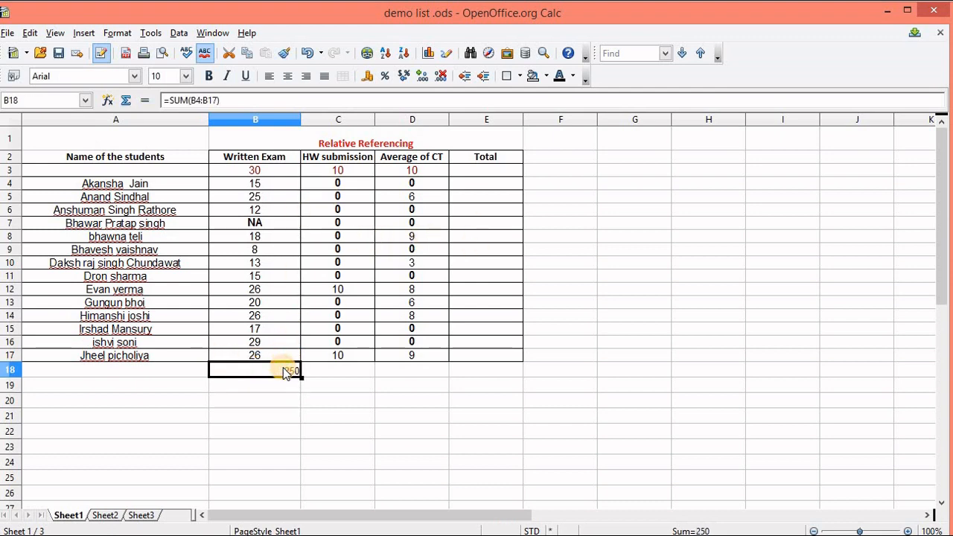
left_click(278, 402)
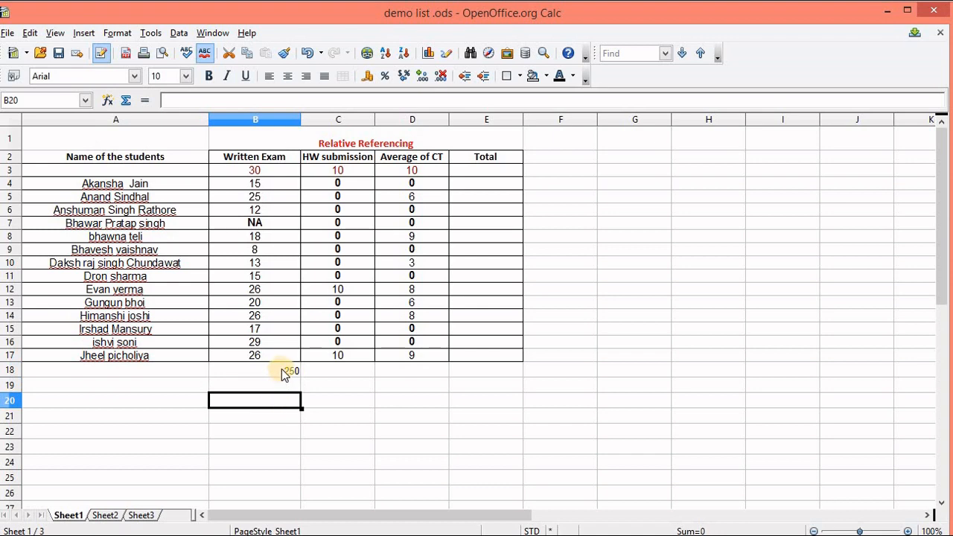
left_click(288, 372)
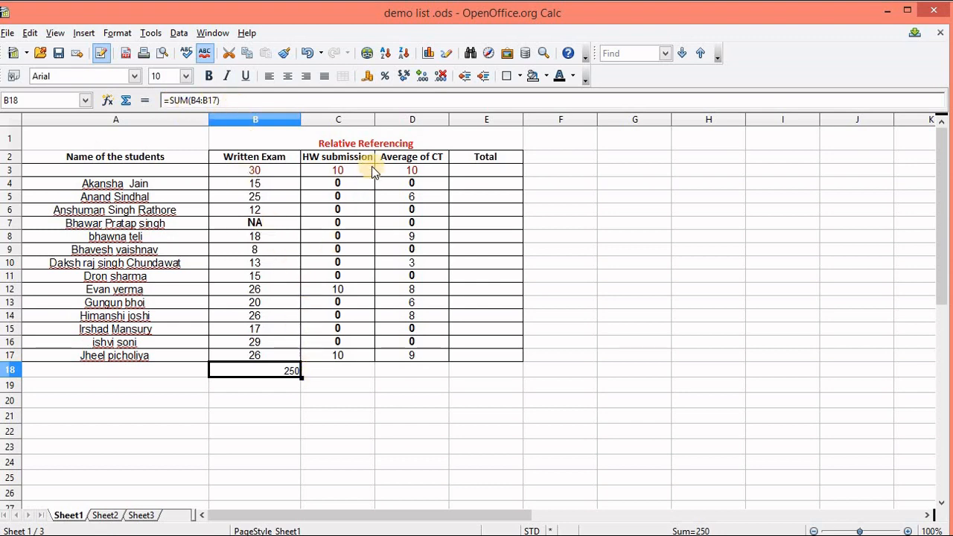
left_click(363, 370)
left_click(423, 155)
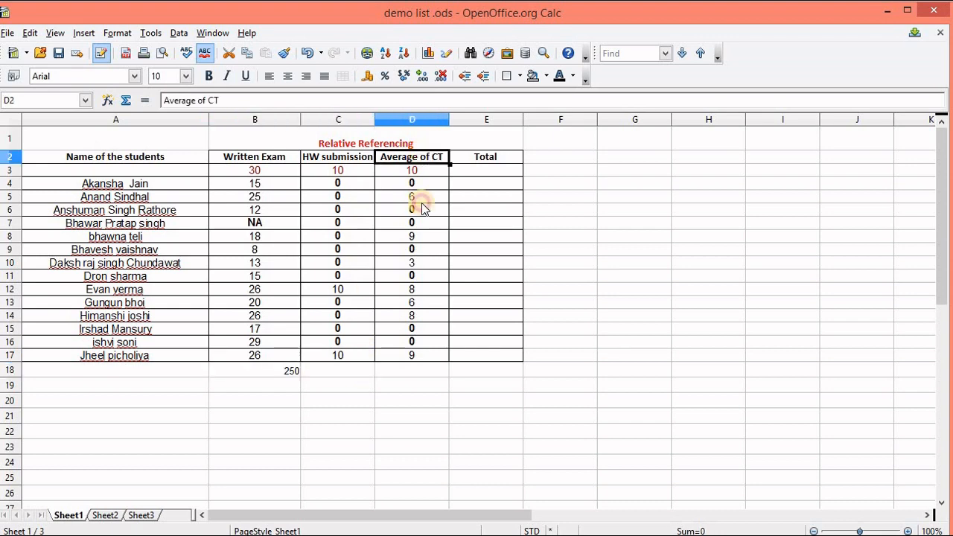
left_click(419, 372)
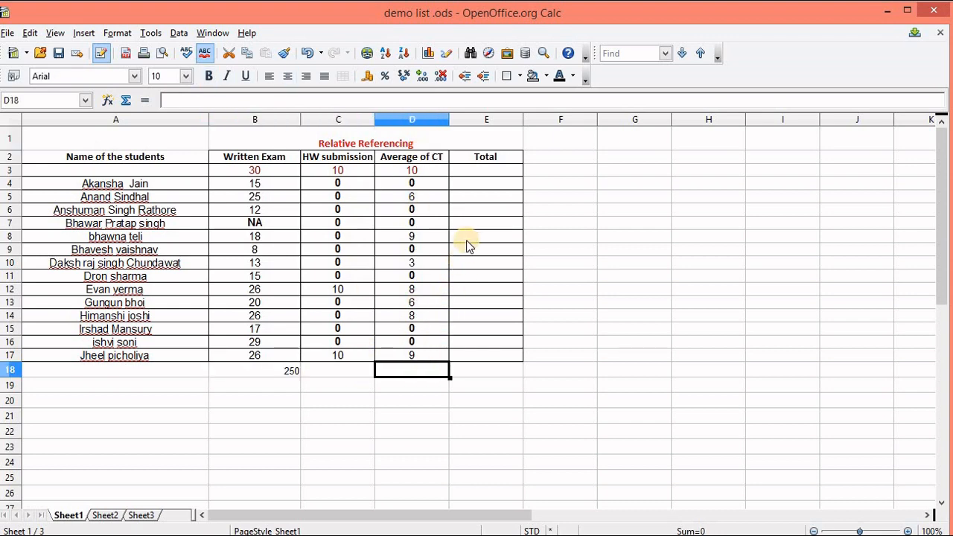
left_click(342, 385)
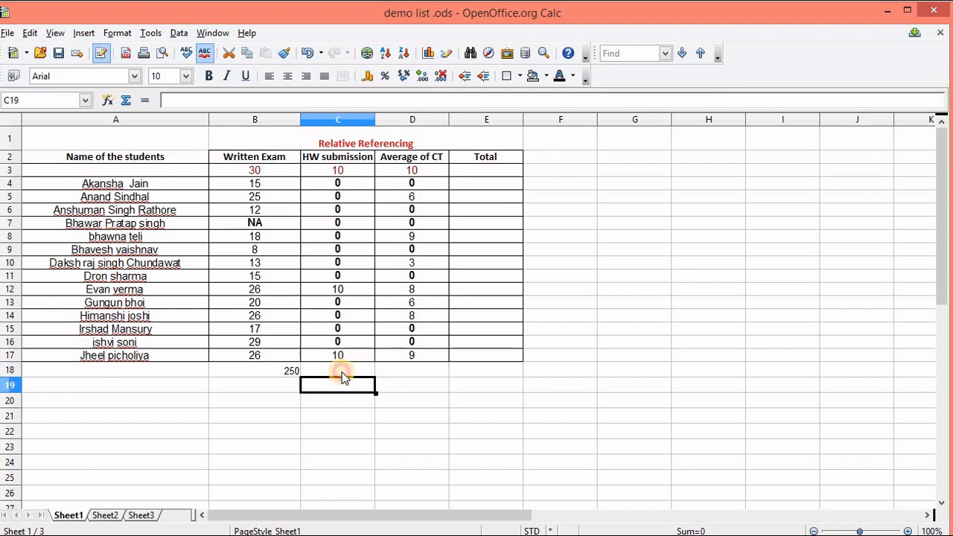
left_click(338, 371)
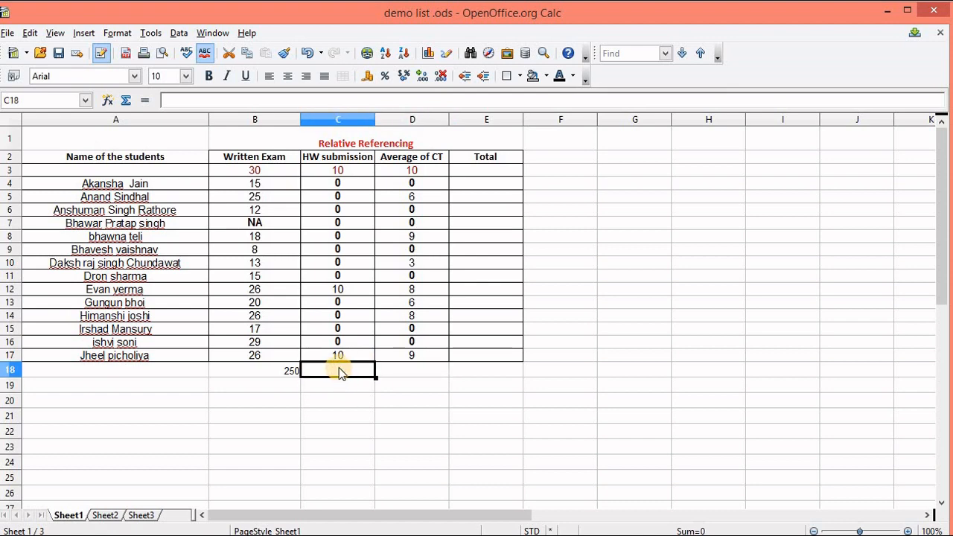
left_click(278, 370)
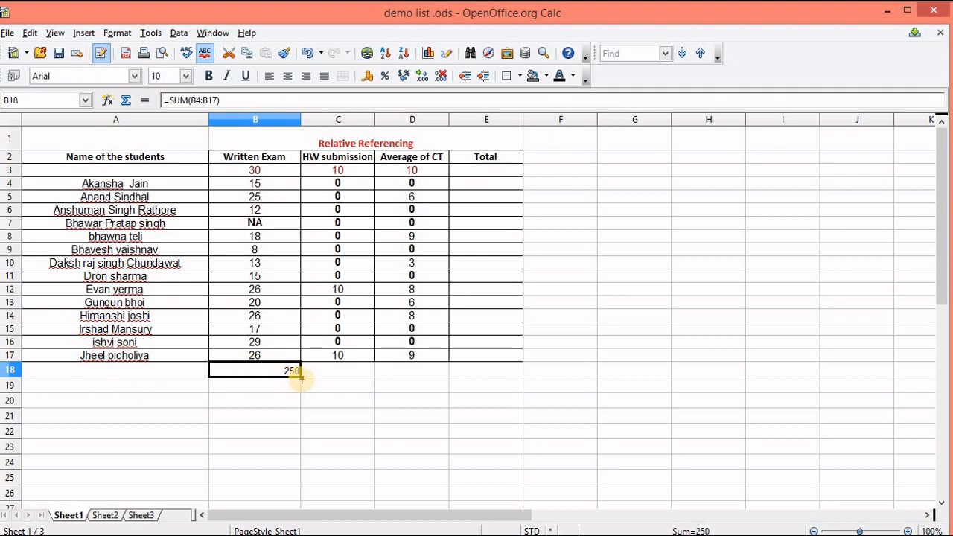
left_click_drag(300, 378, 353, 380)
left_click(354, 384)
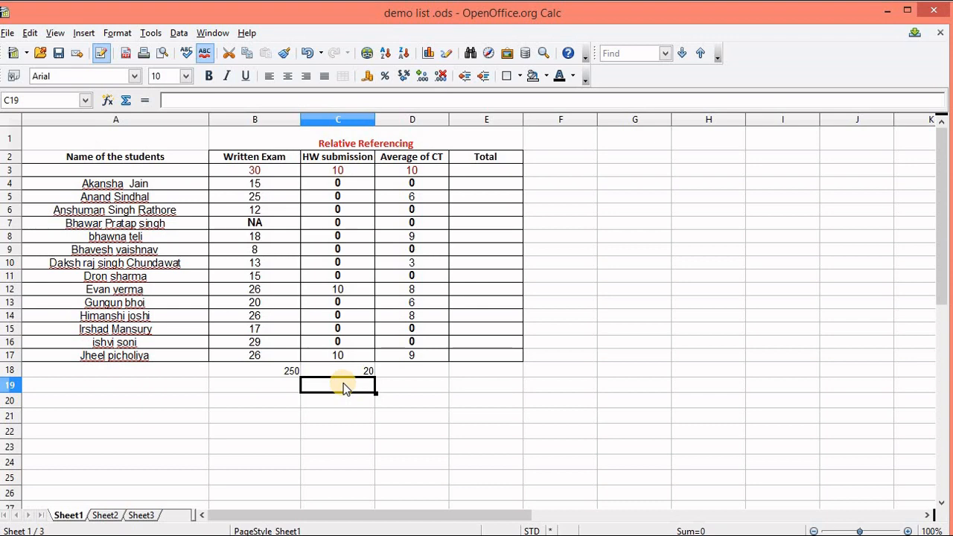
key("ctrl+z")
Fill the Written Exam sum formula from B18 across to D18 and check the formulas in B18, C18 and D18
left_click(297, 376)
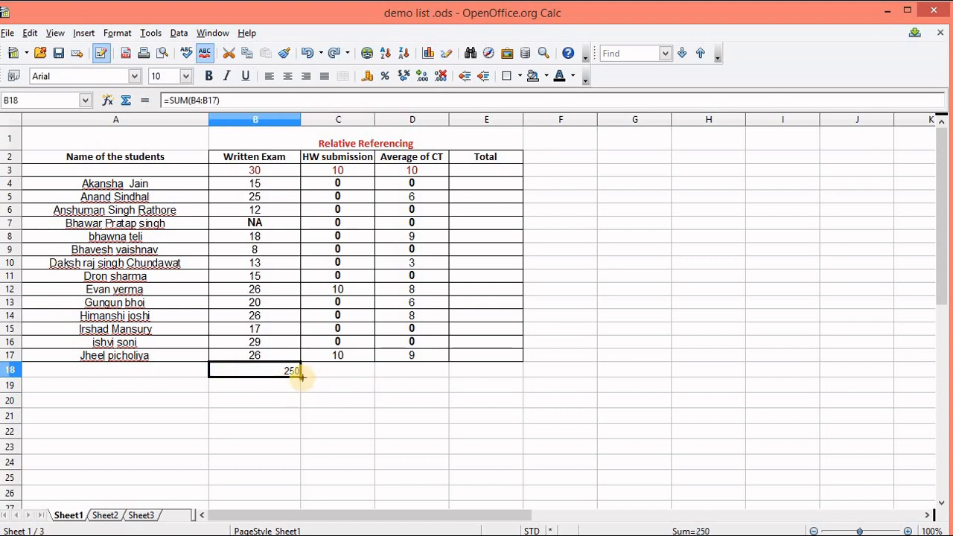
left_click_drag(301, 376, 444, 376)
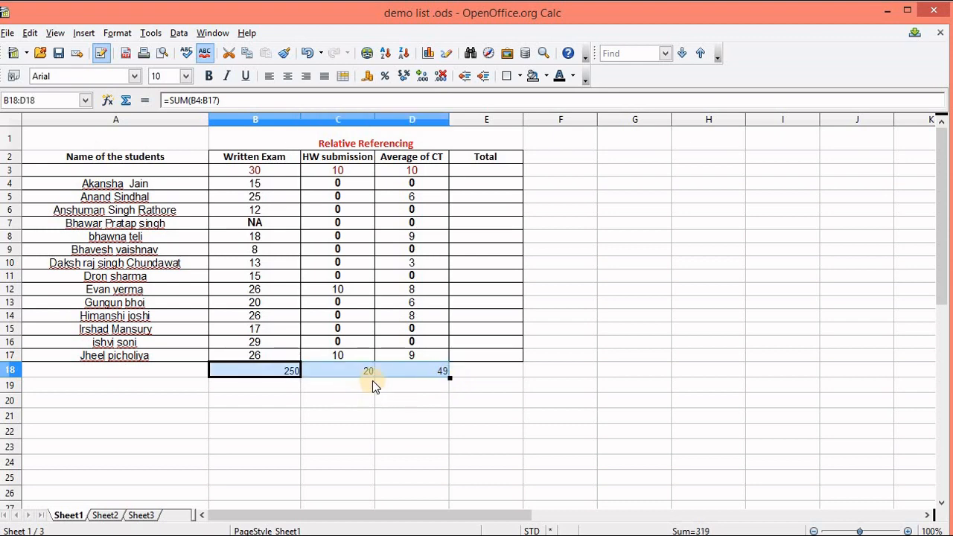
key("Right")
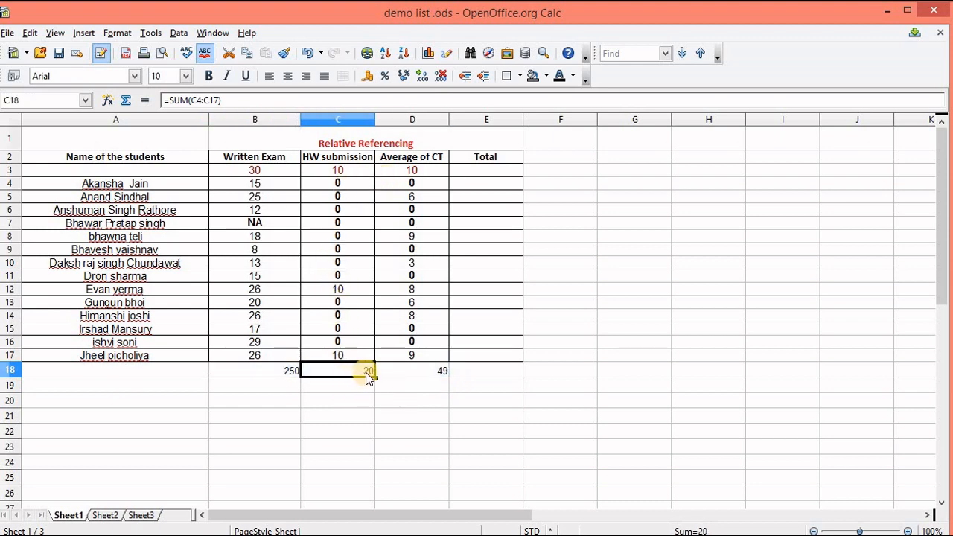
left_click(440, 373)
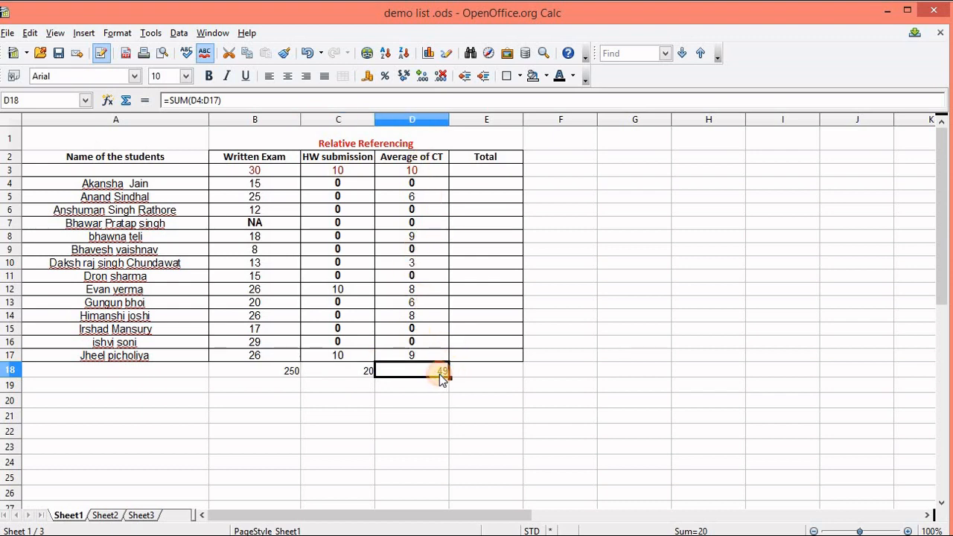
left_click(363, 374)
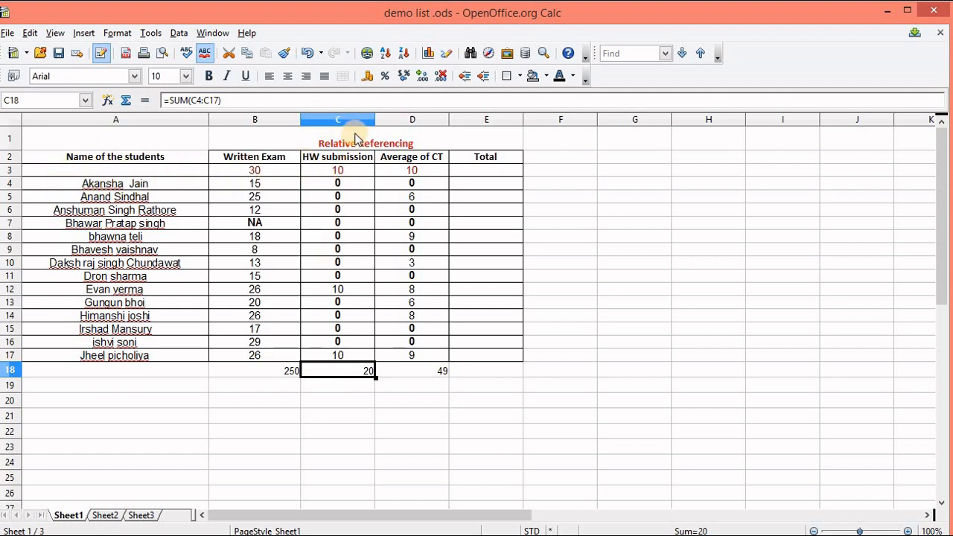
left_click(345, 357)
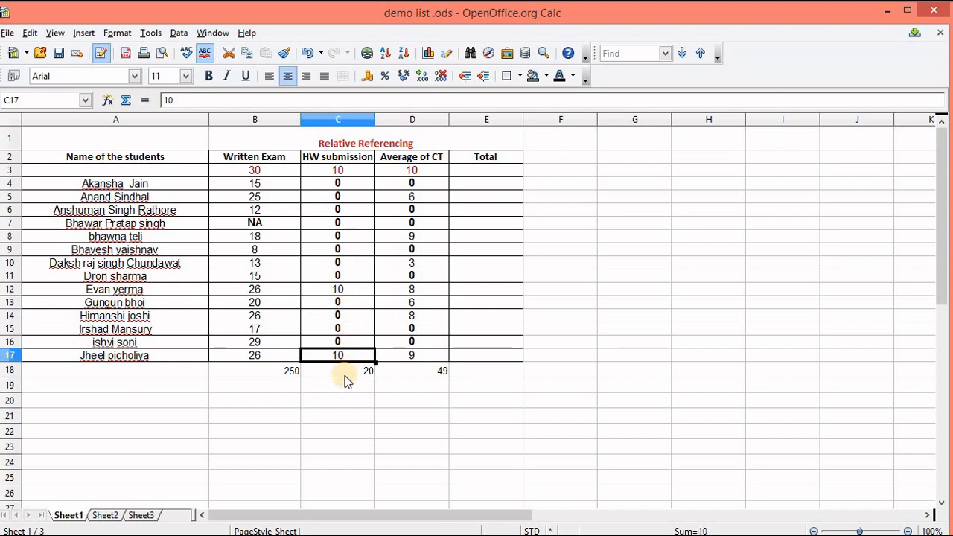
left_click(283, 372)
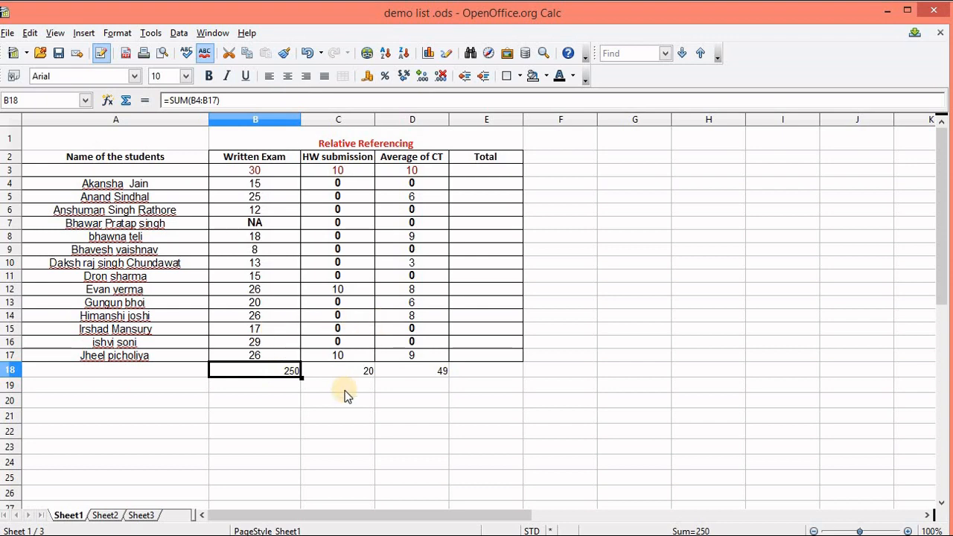
left_click(347, 371)
left_click(416, 374)
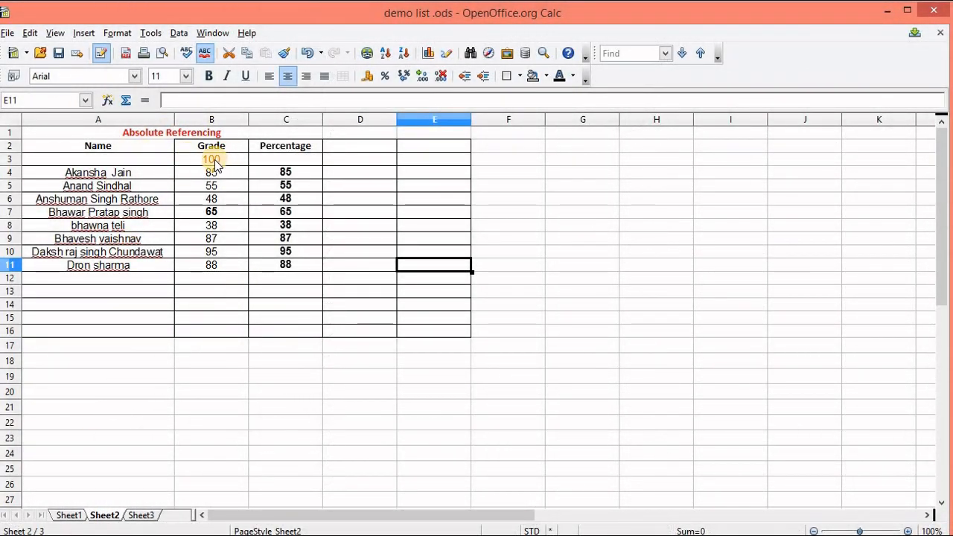
Clear the Percentage formulas in C4 to C11 on the Absolute Referencing sheet
left_click(212, 160)
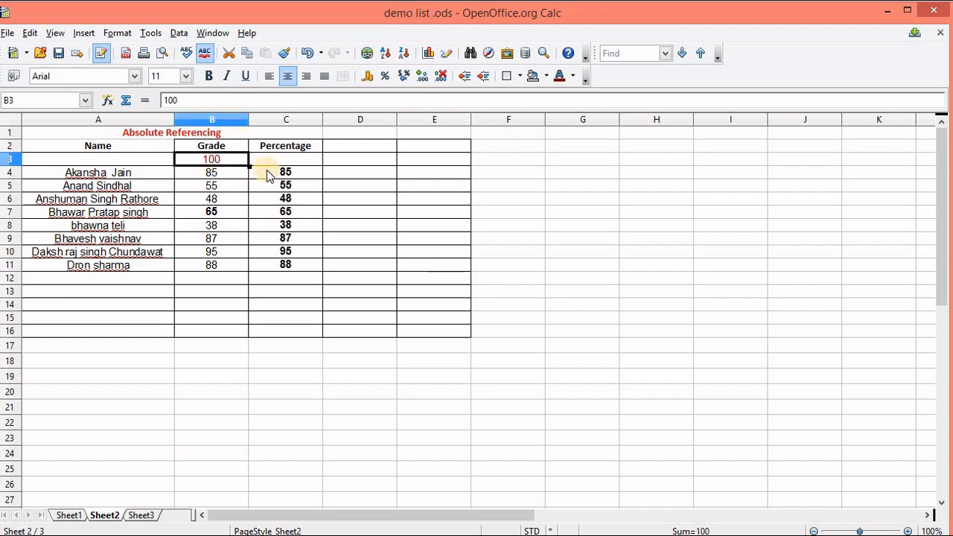
left_click(291, 173)
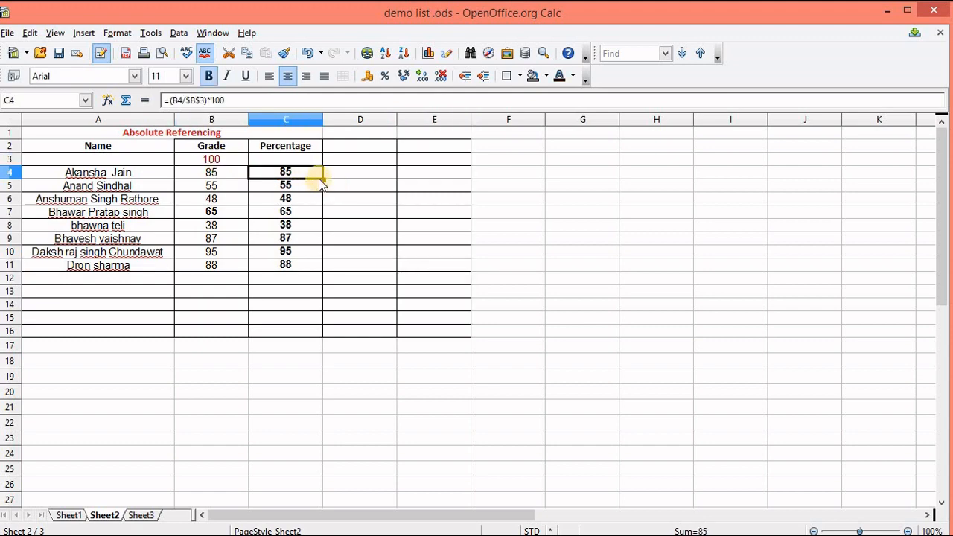
key("shift+Down")
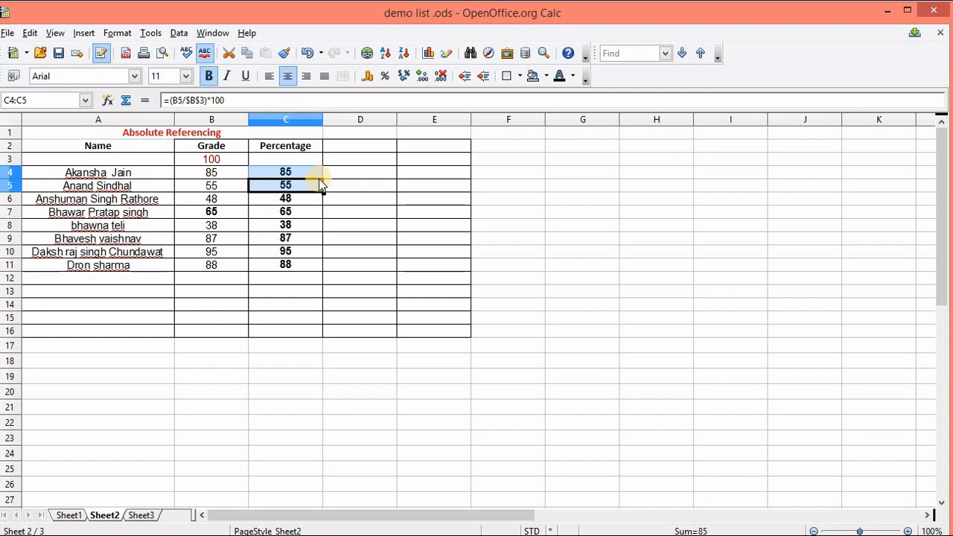
key("shift+Down")
key("shift+Down")
key("shift+Down")
key("shift+Down")
key("shift+Down")
key("shift+Down")
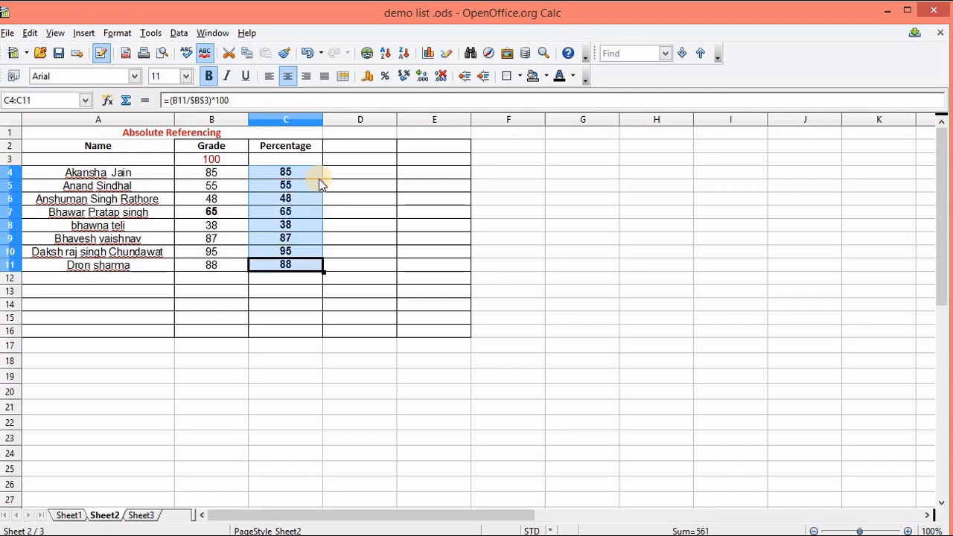
key("Delete")
left_click(318, 178)
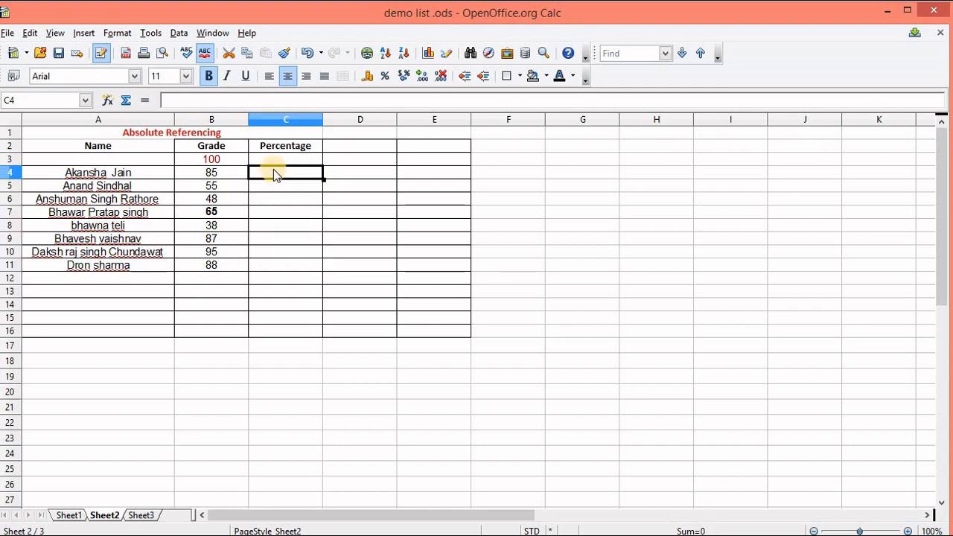
Examine the Grade values in B3 to B6 alongside the Percentage cells next to them
left_click(236, 162)
left_click(237, 175)
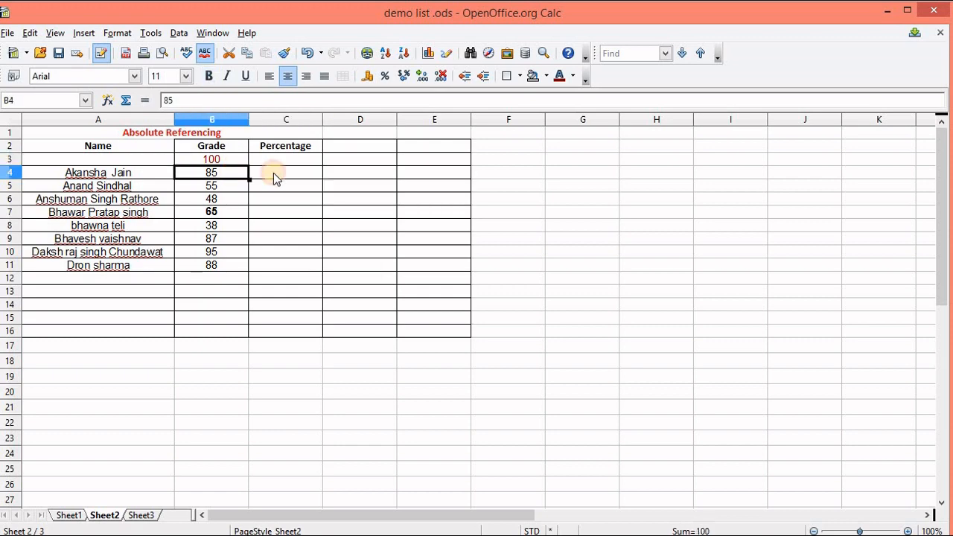
left_click(276, 176)
left_click(233, 177)
left_click(277, 172)
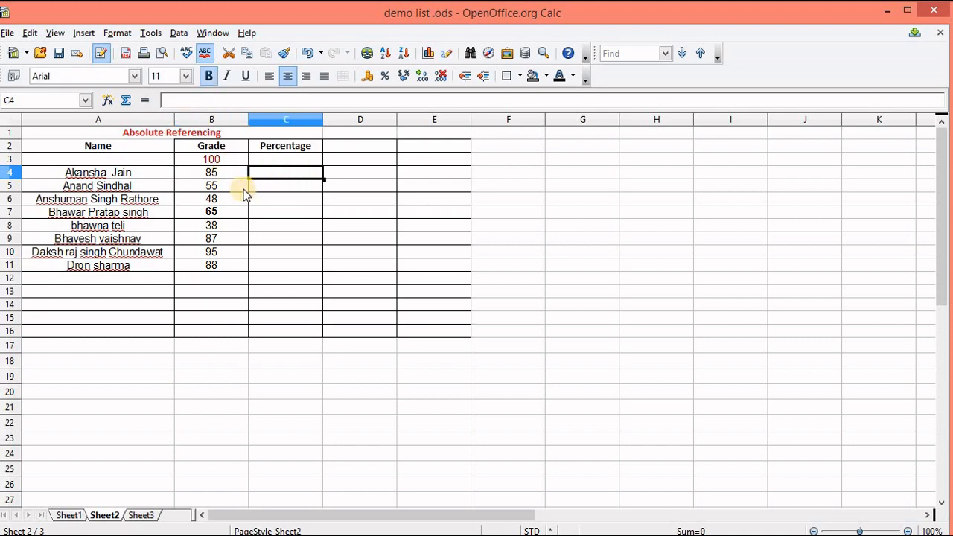
left_click(235, 189)
left_click(279, 189)
left_click(240, 205)
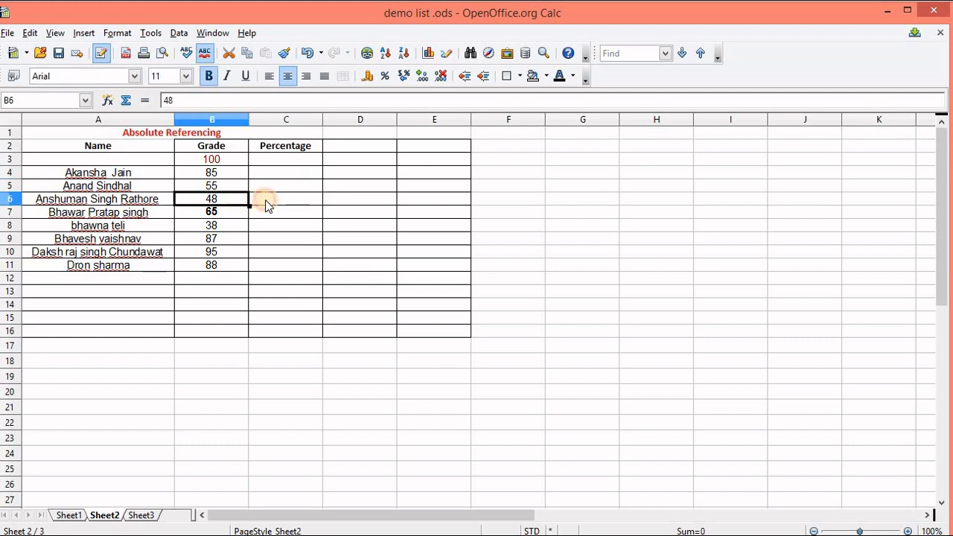
left_click(268, 202)
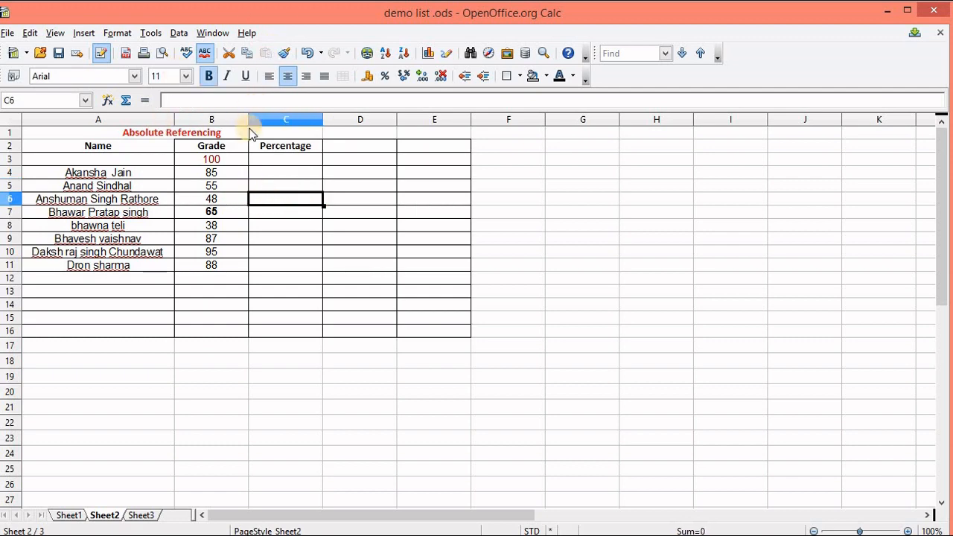
left_click(233, 172)
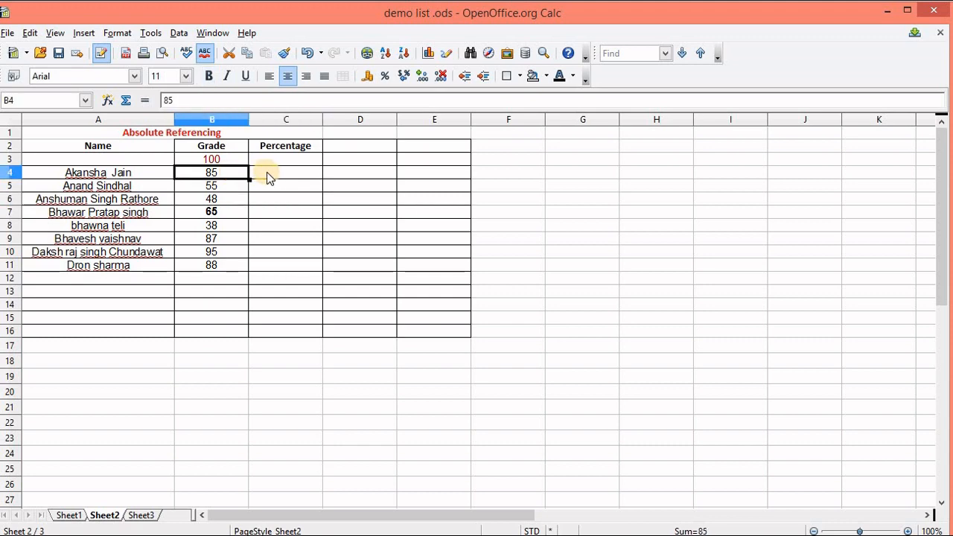
left_click(266, 172)
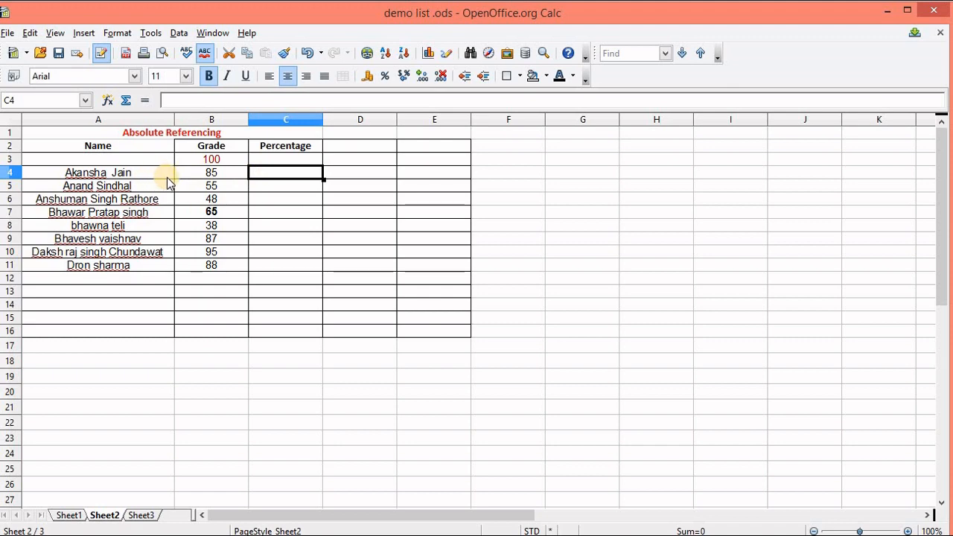
left_click(220, 174)
left_click(219, 164)
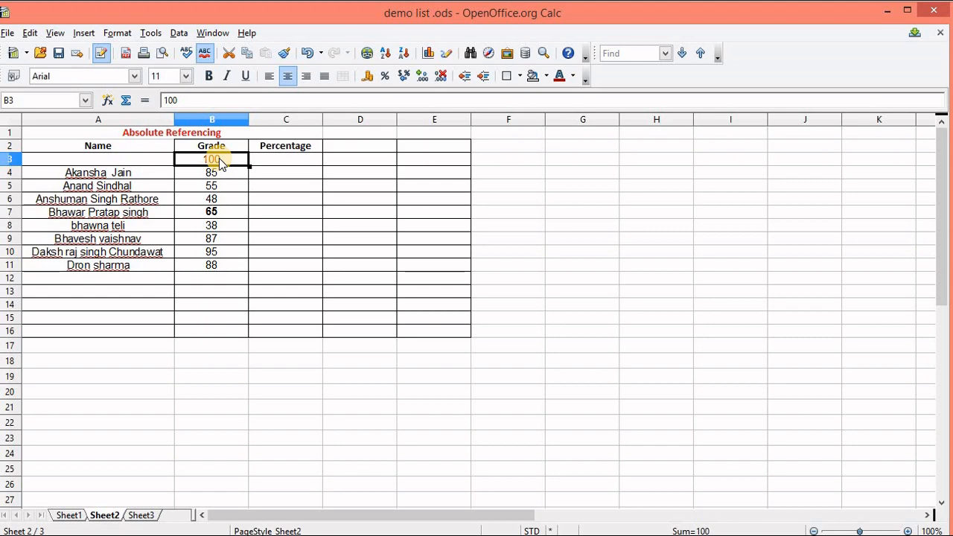
Enter the formula =(B4/B3)*100 in Percentage cell C4 and fill it down to C11
left_click(263, 172)
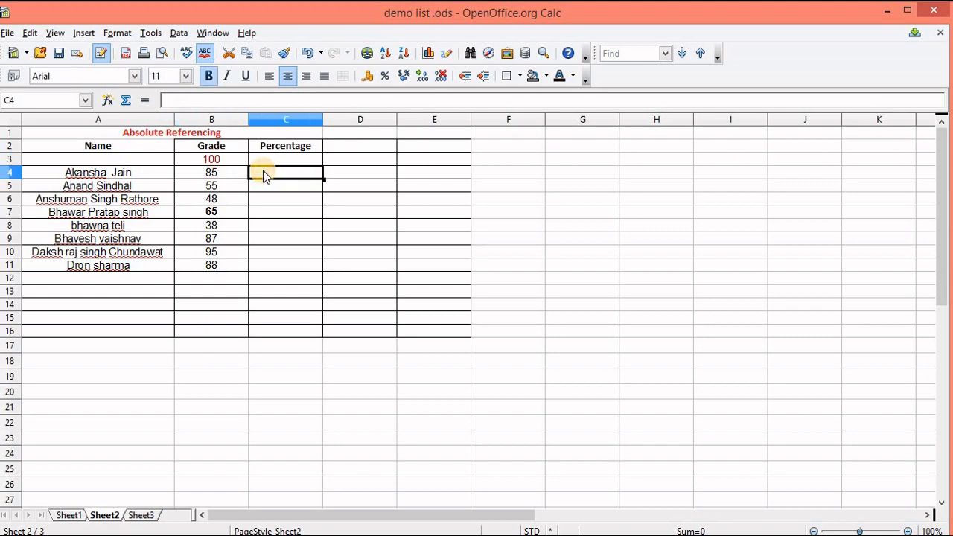
type("=(")
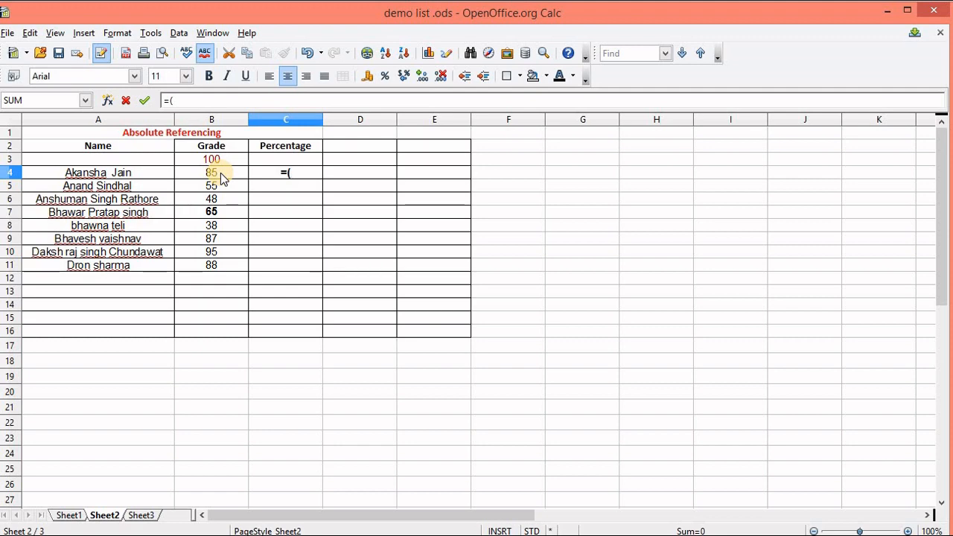
left_click(221, 173)
type("/")
left_click(218, 160)
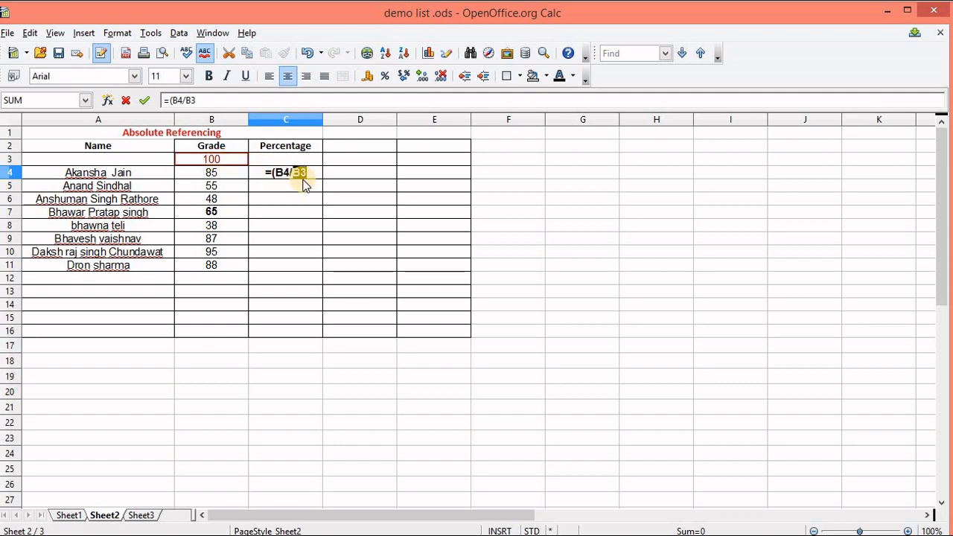
type(")")
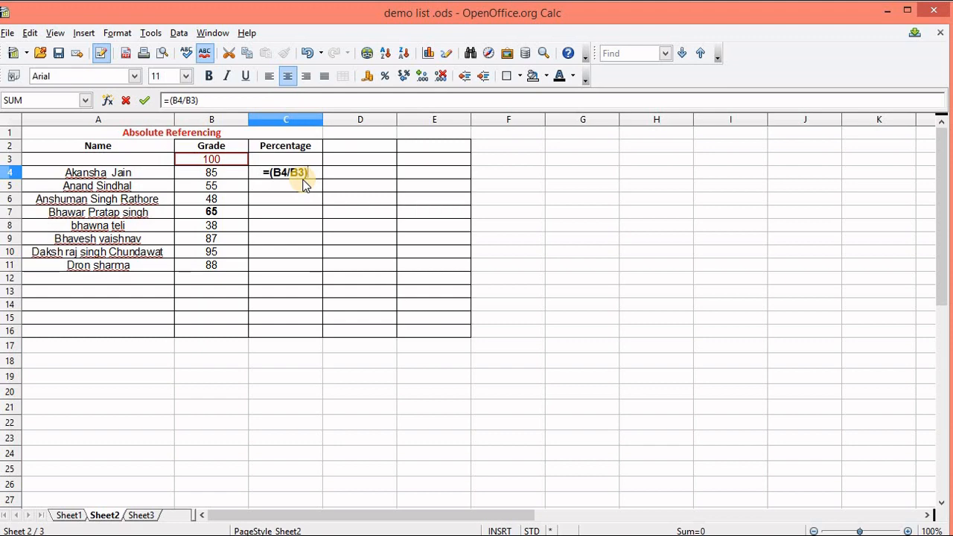
type("*100")
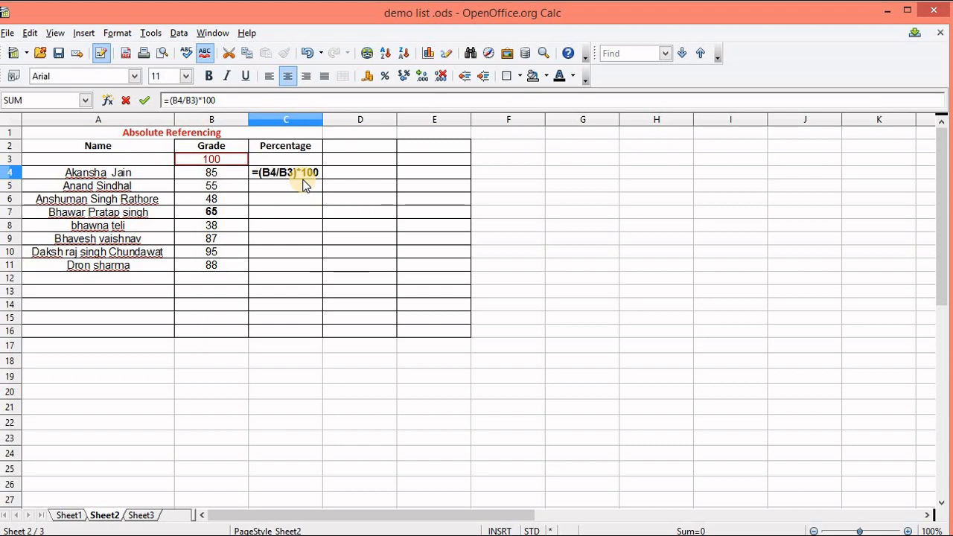
key("Return")
left_click(284, 175)
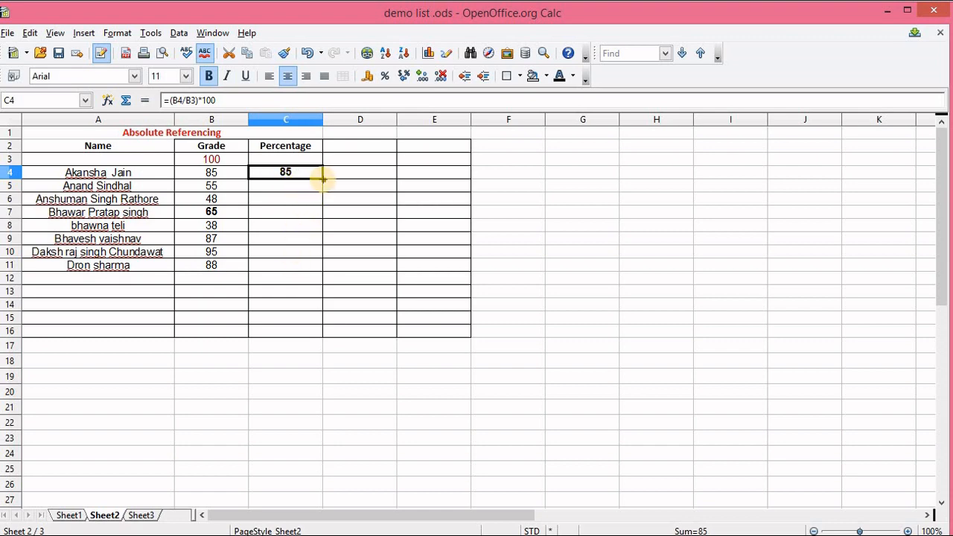
left_click_drag(324, 180, 317, 271)
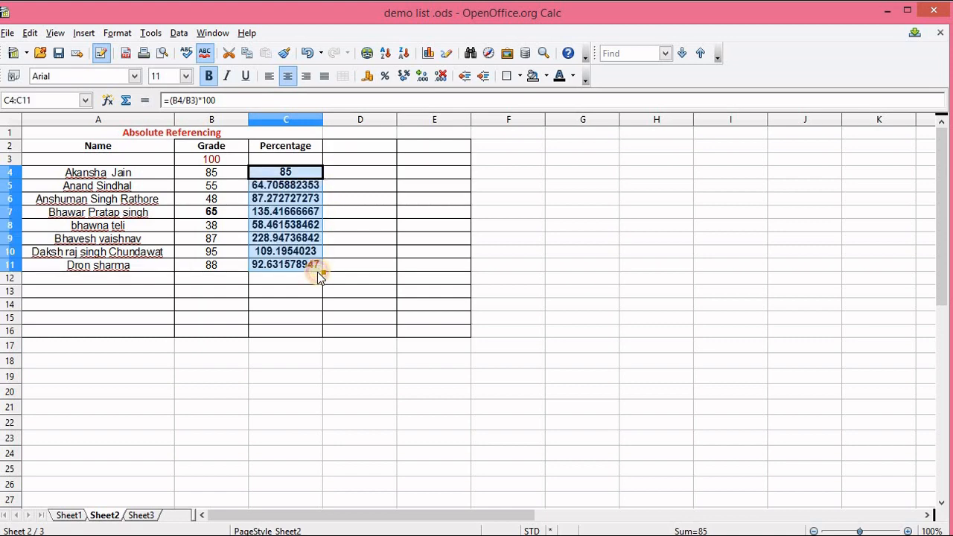
Check the filled percentage formulas in cells C5 to C11 of the Absolute Referencing sheet against the Grade column
left_click(289, 186)
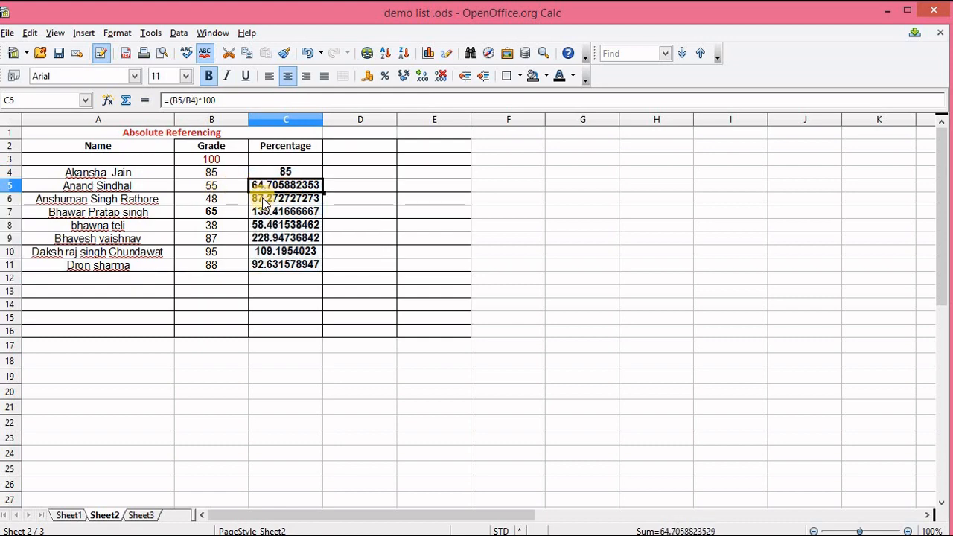
left_click(267, 198)
left_click(274, 217)
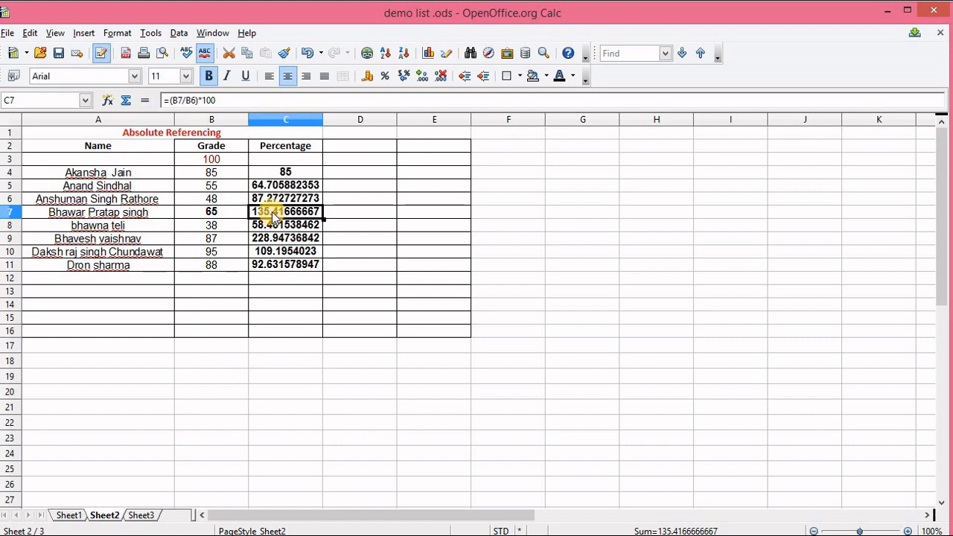
left_click(223, 184)
left_click(284, 183)
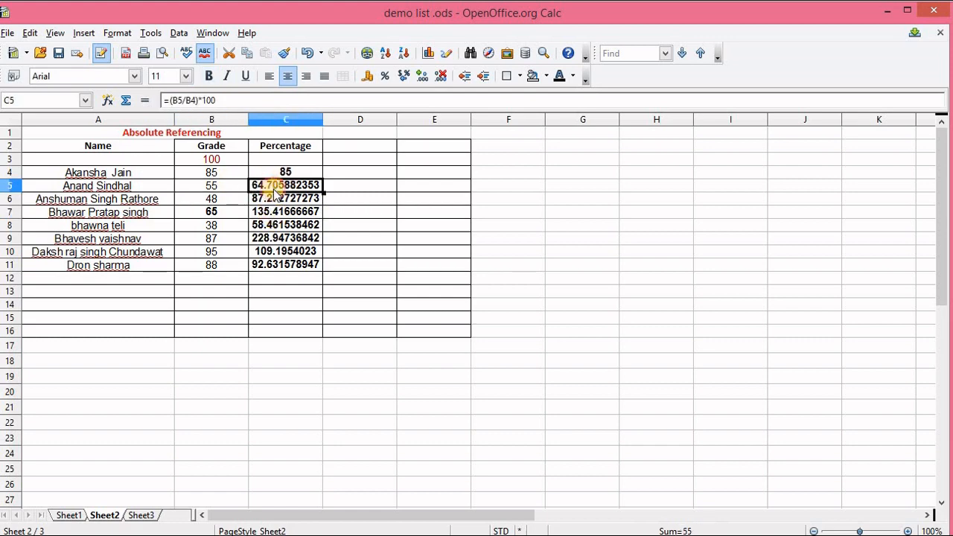
left_click(265, 200)
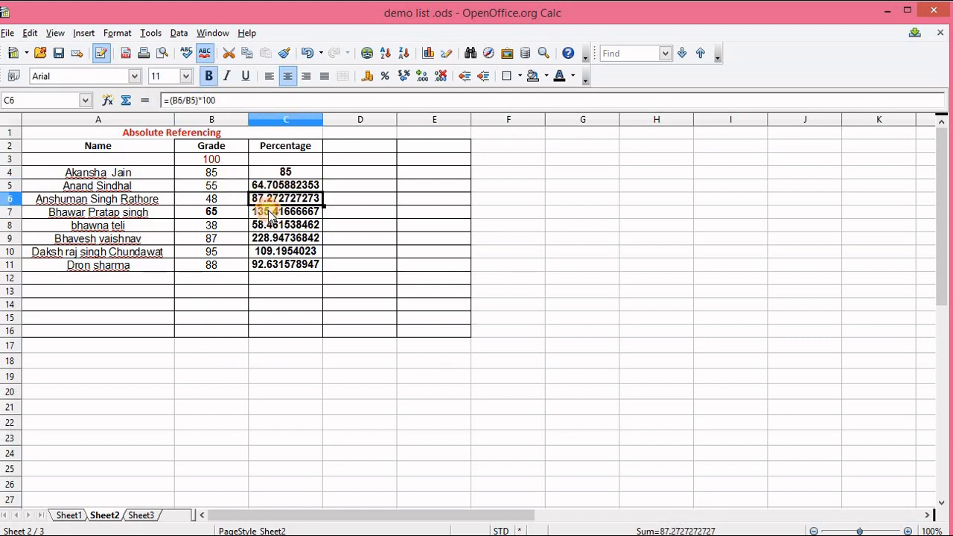
left_click(275, 223)
left_click(272, 184)
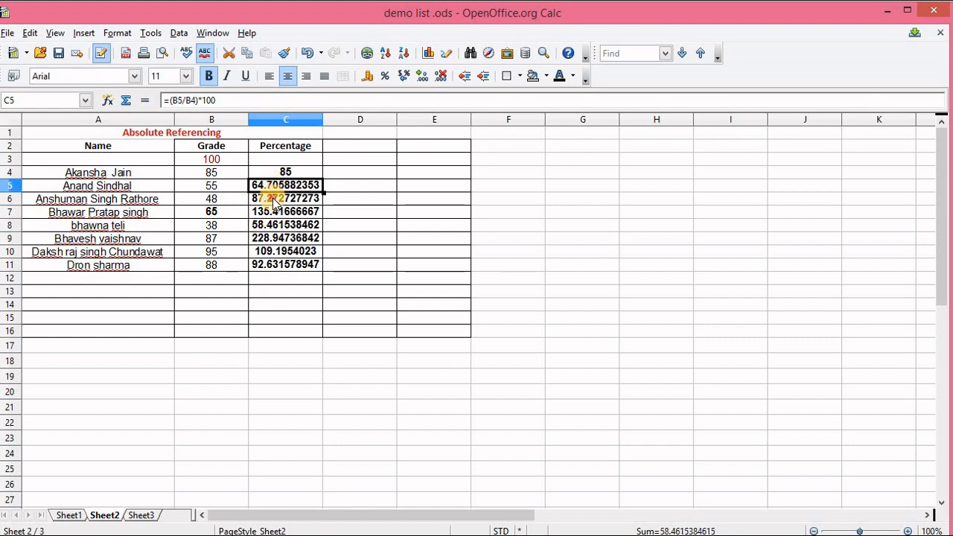
left_click(273, 198)
left_click(274, 211)
left_click(278, 225)
left_click(281, 238)
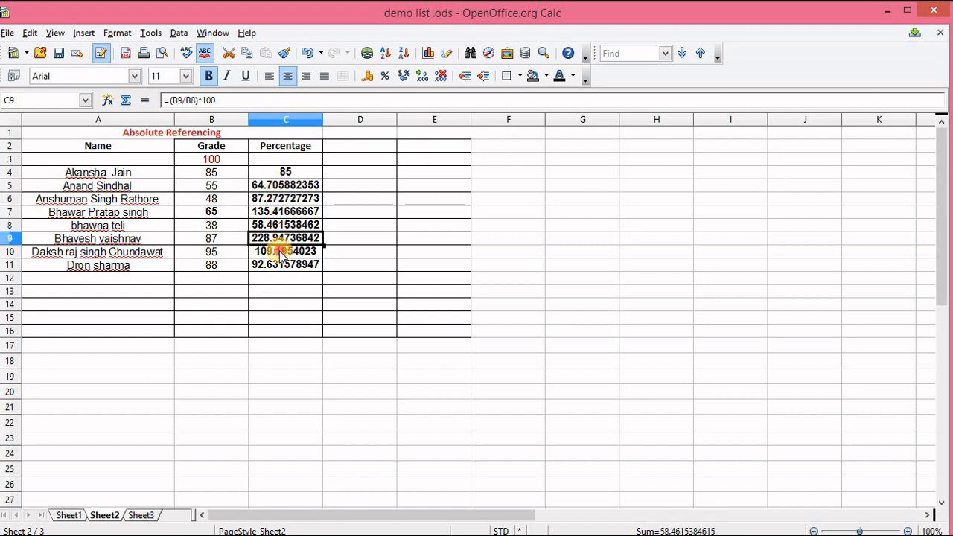
left_click(283, 251)
left_click(285, 266)
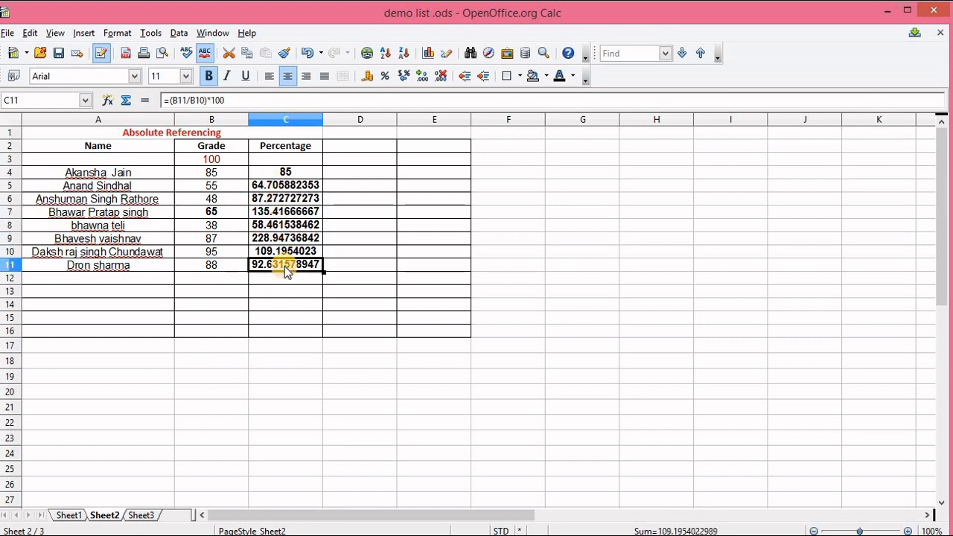
Compare the percentage formula in C4 with the one filled into C5
left_click(283, 159)
left_click(285, 185)
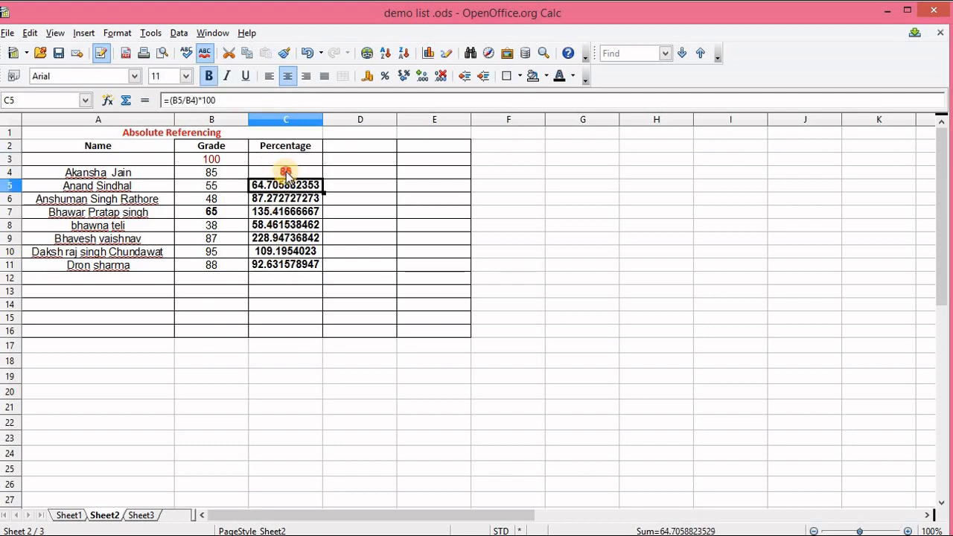
left_click(286, 173)
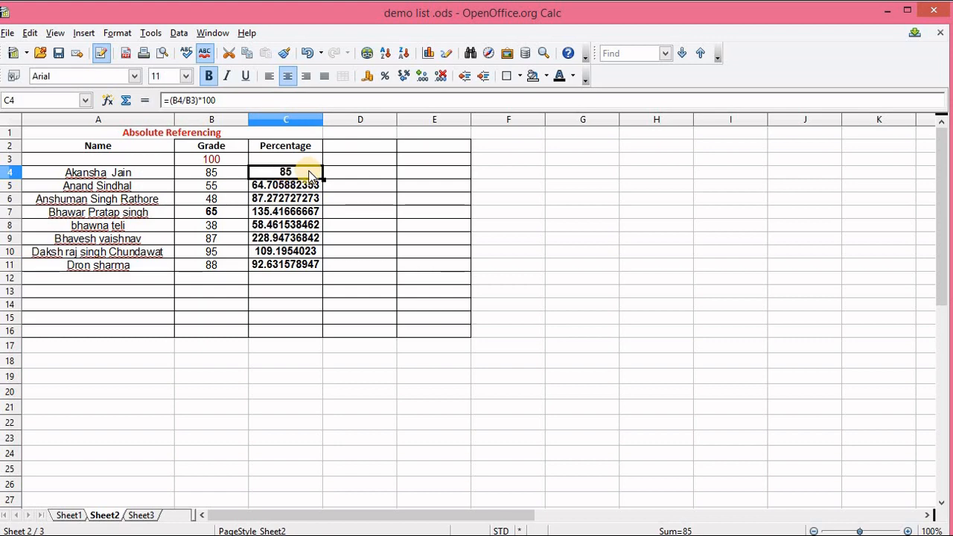
left_click(341, 174)
left_click(277, 176)
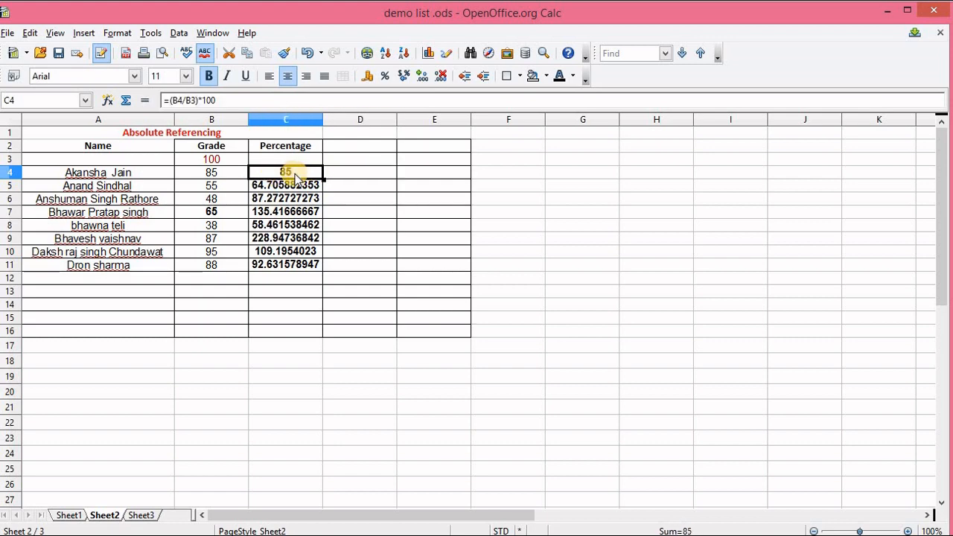
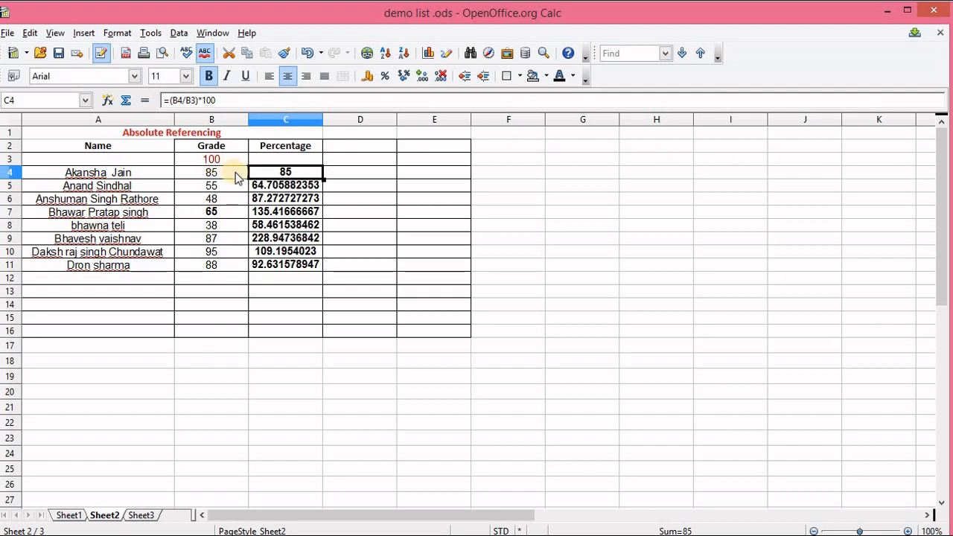
left_click(260, 187)
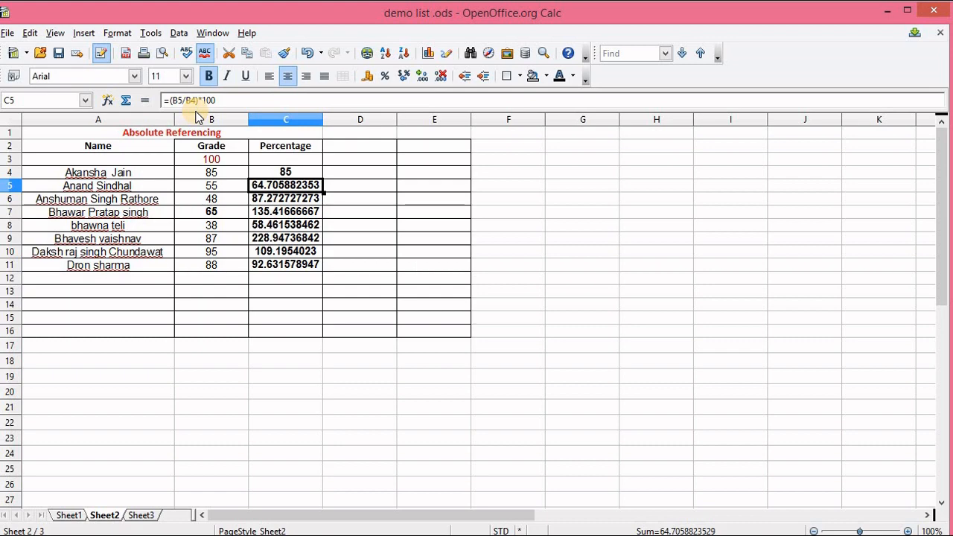
On Sheet1, fill the Written Exam sum from B18 to C18 again and check the sum formulas in B18, C18 and D18
left_click(69, 515)
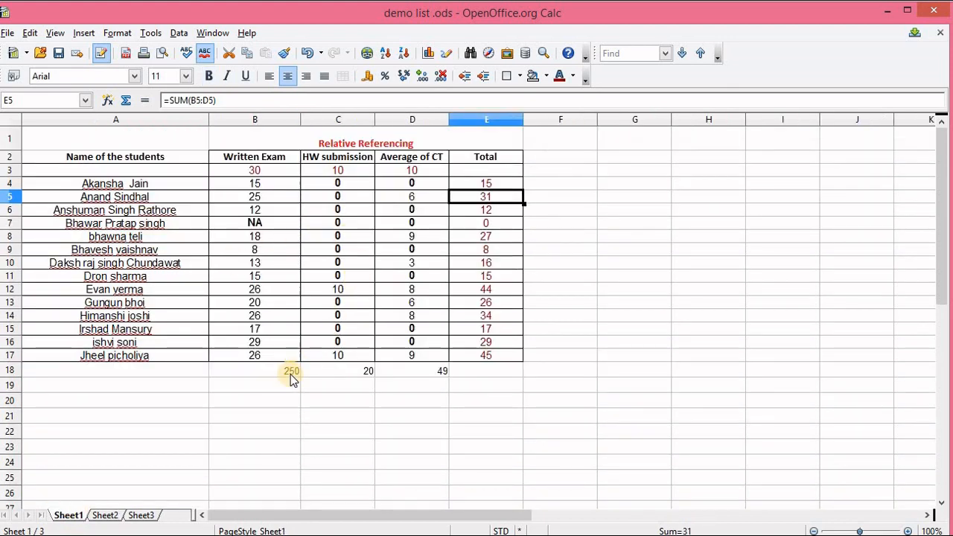
left_click(291, 376)
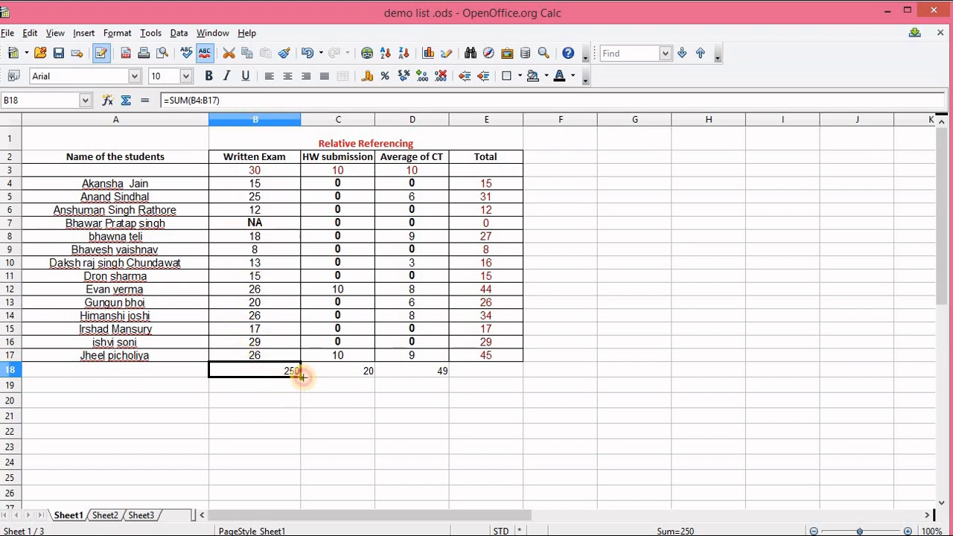
left_click_drag(345, 378, 359, 376)
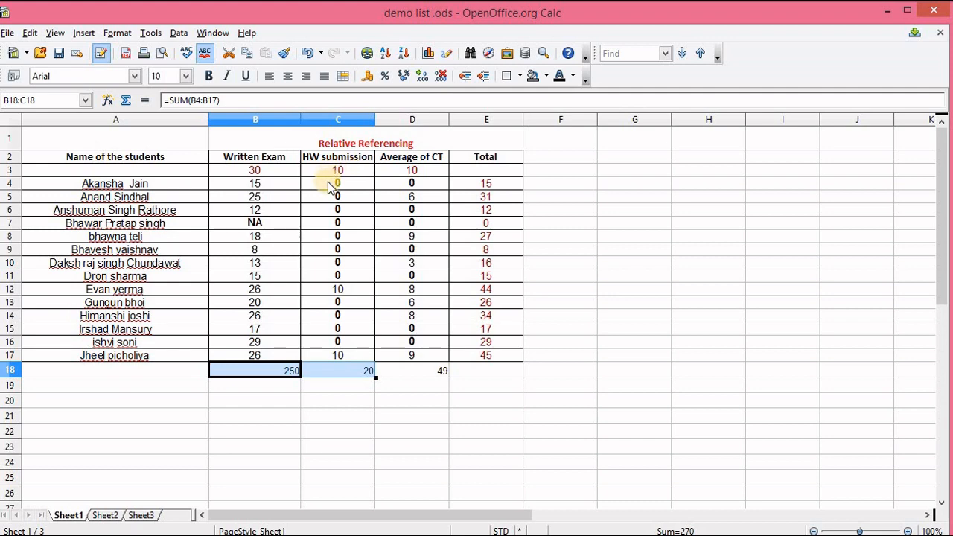
left_click(264, 364)
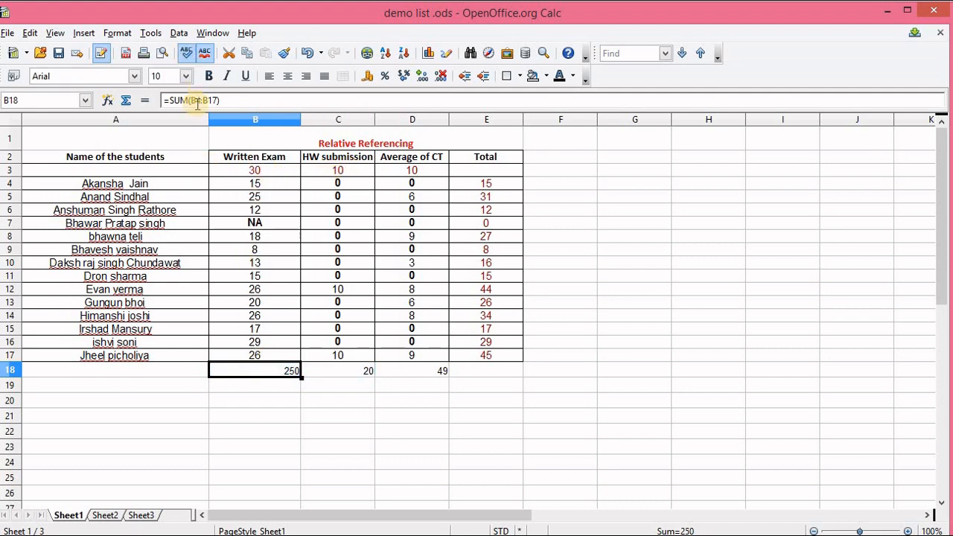
left_click(337, 371)
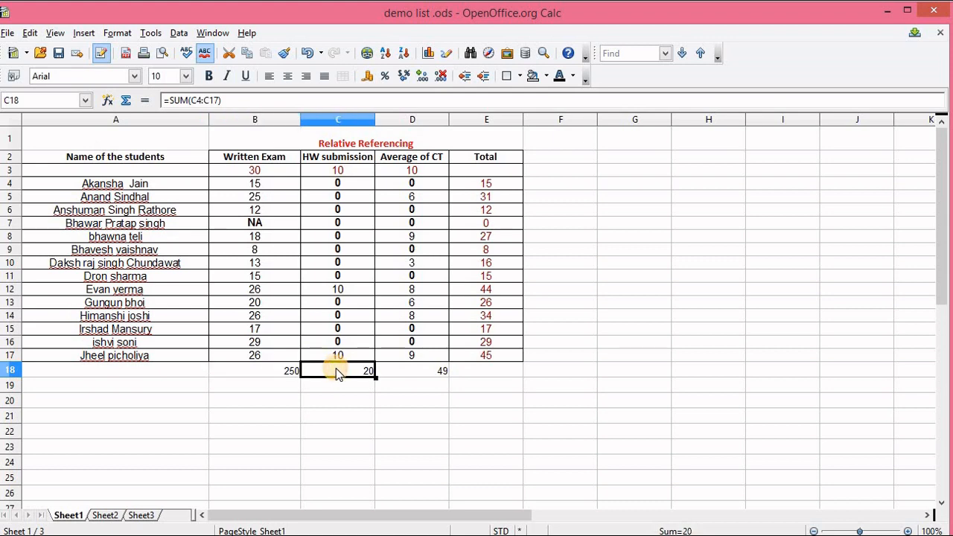
left_click(419, 374)
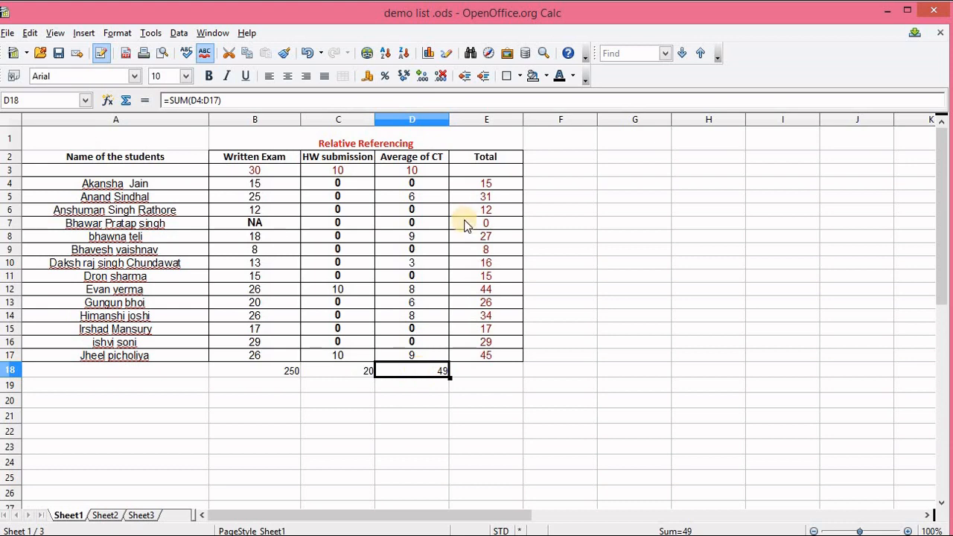
Examine how the row references change in the Total formulas in E4, E5, E6 and E8
left_click(497, 184)
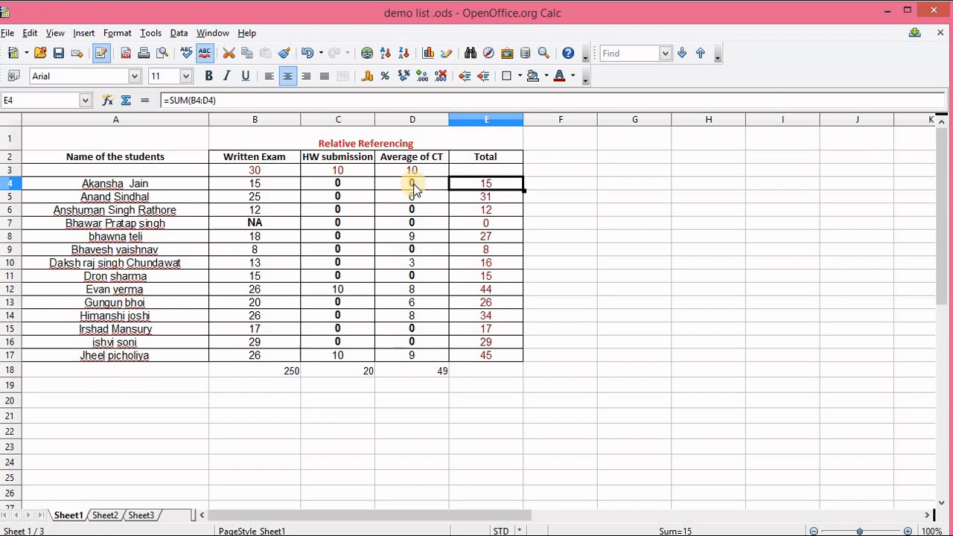
left_click(482, 199)
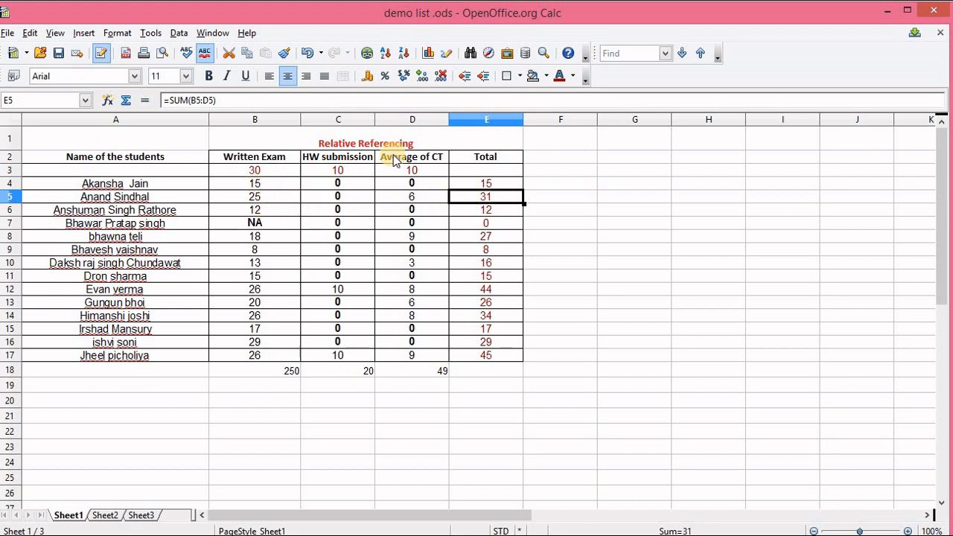
left_click(487, 185)
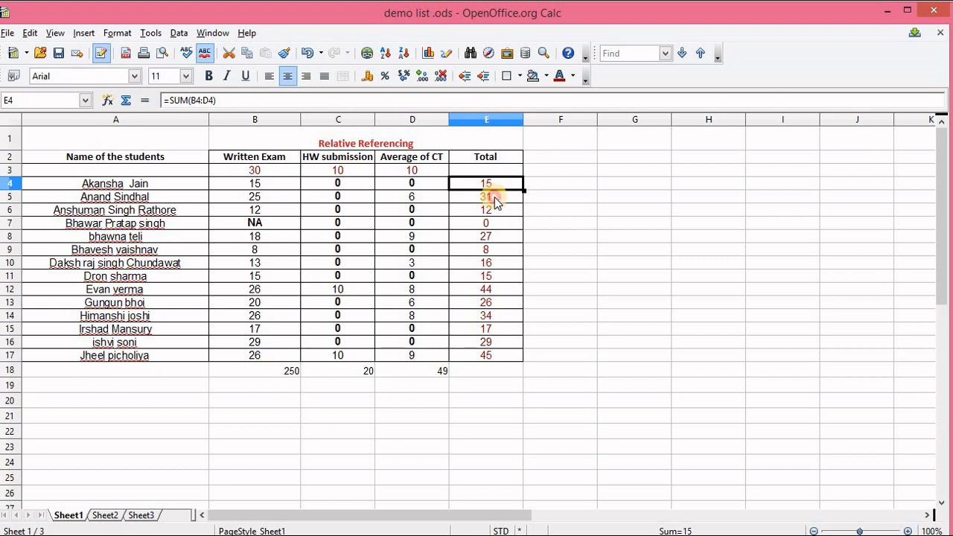
left_click(495, 197)
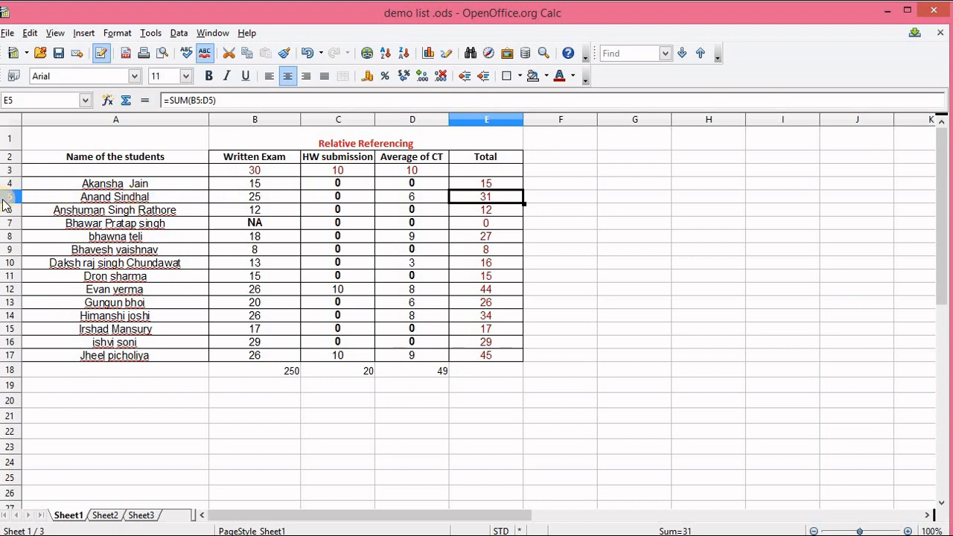
left_click(484, 211)
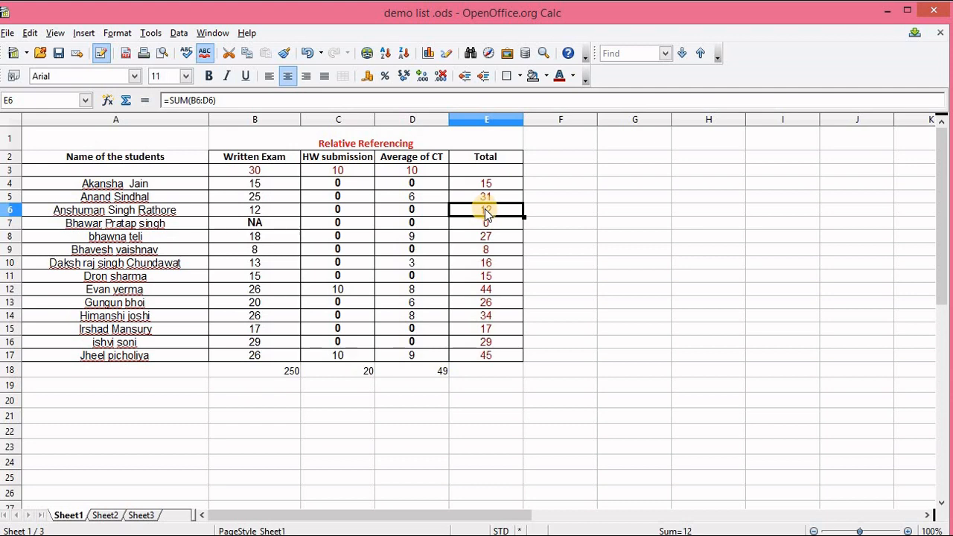
left_click(480, 235)
left_click(479, 237)
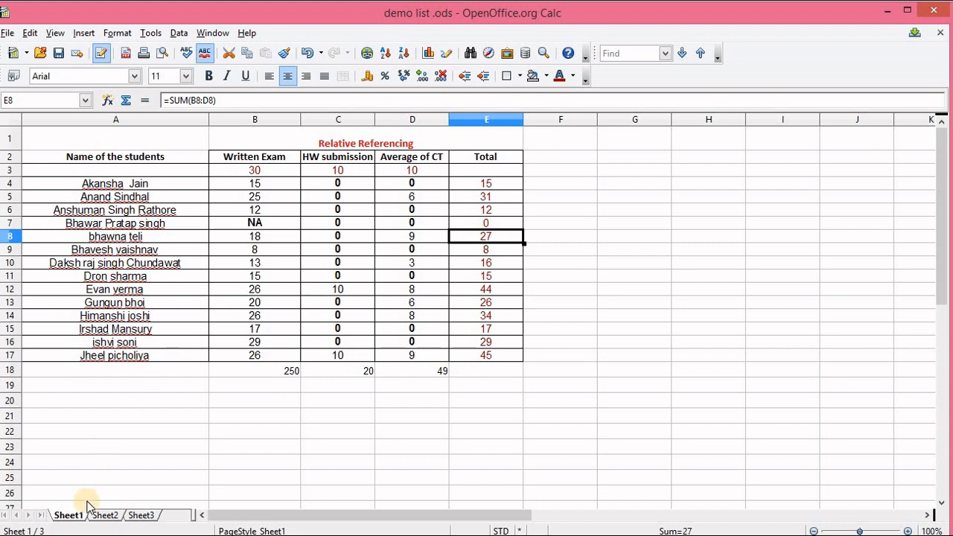
Return to Sheet2 and examine which Grade cells the Percentage formulas in C4 to C8 refer to
left_click(104, 515)
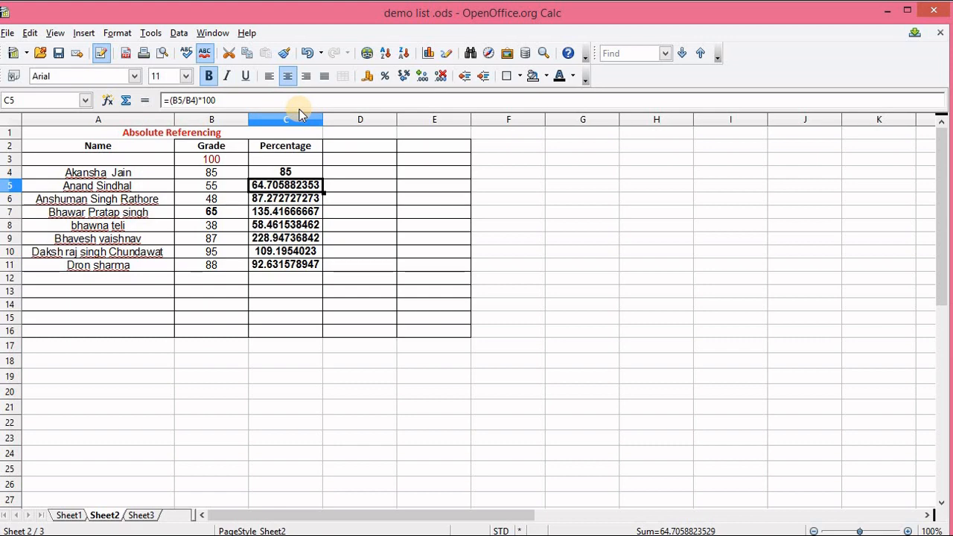
left_click(289, 171)
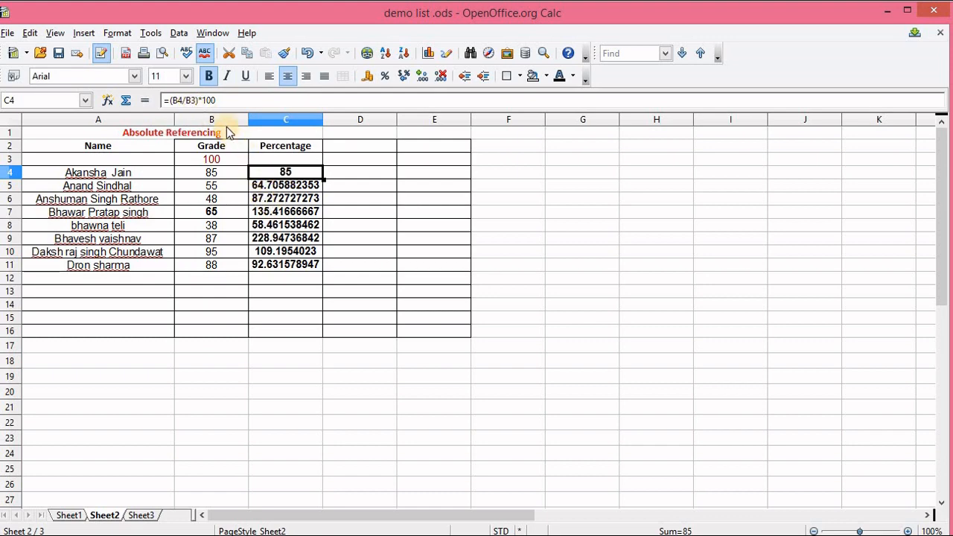
left_click(222, 185)
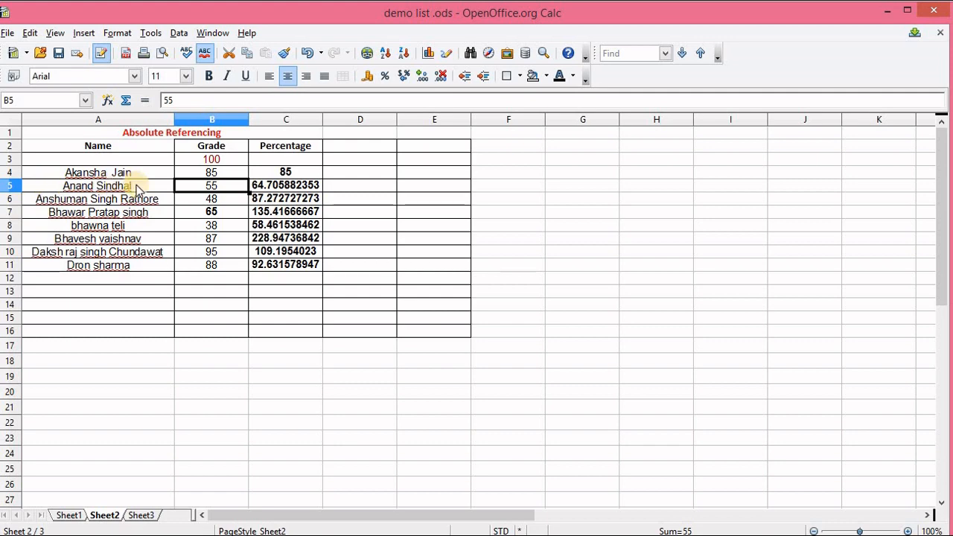
left_click(268, 190)
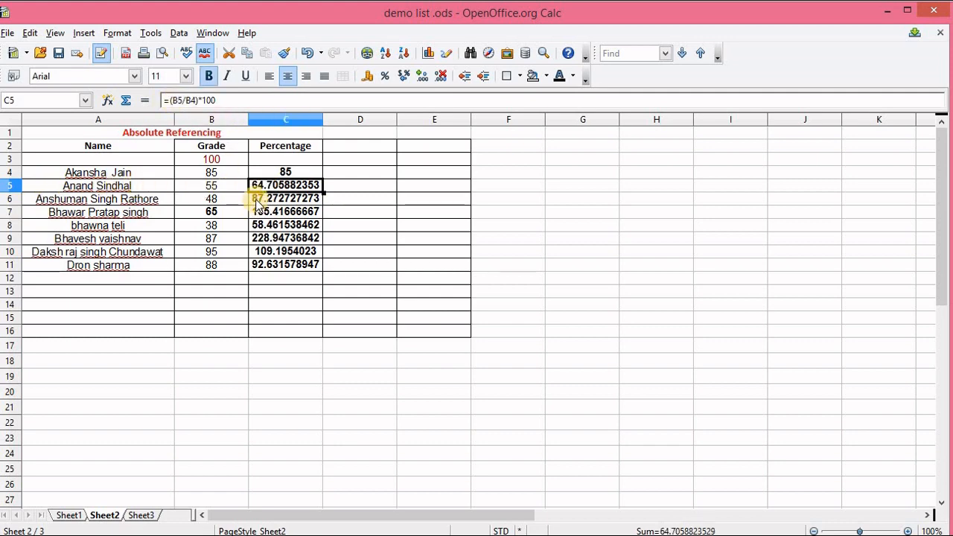
left_click(269, 173)
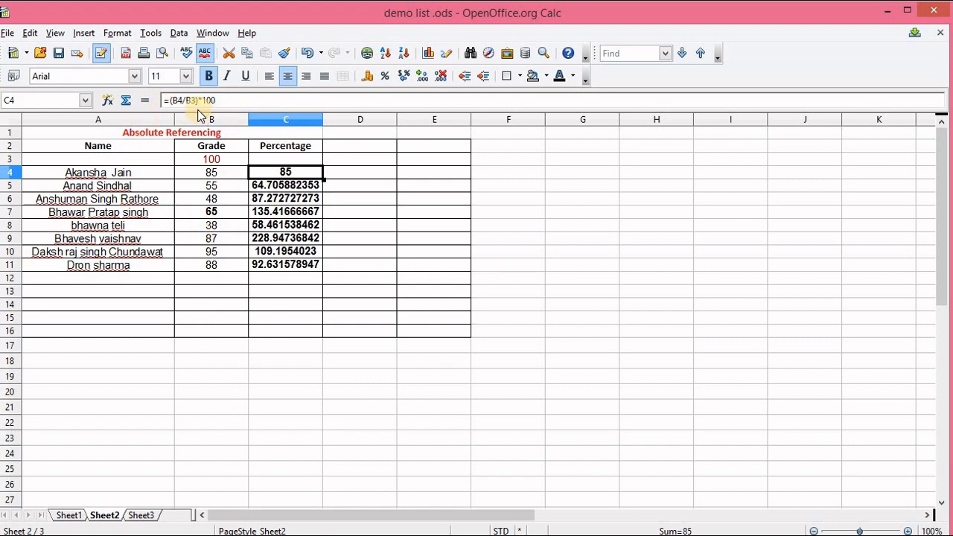
left_click(259, 190)
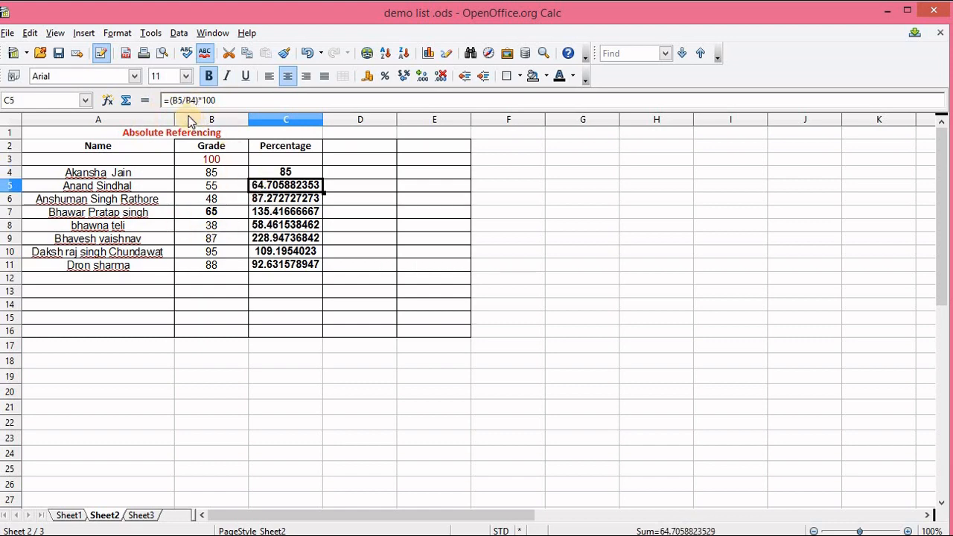
left_click(257, 199)
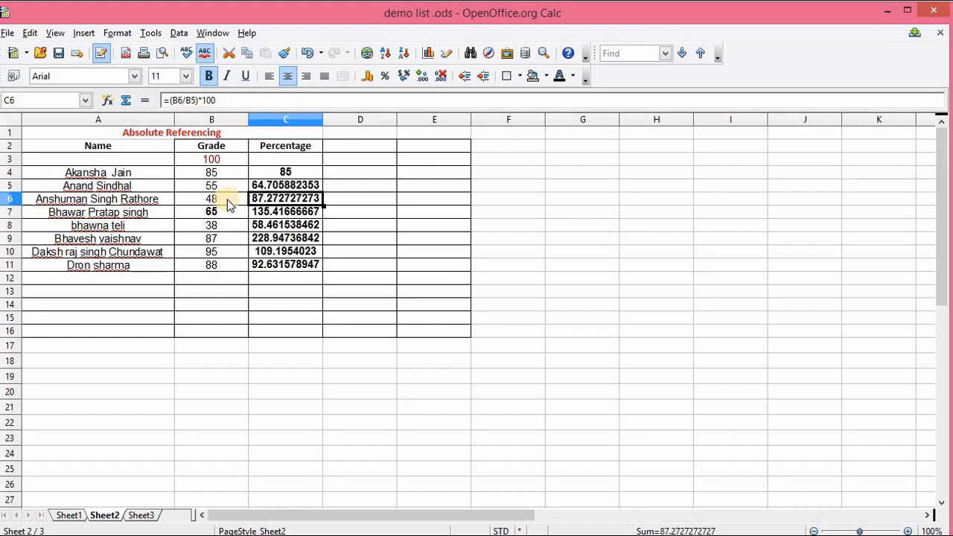
left_click(267, 213)
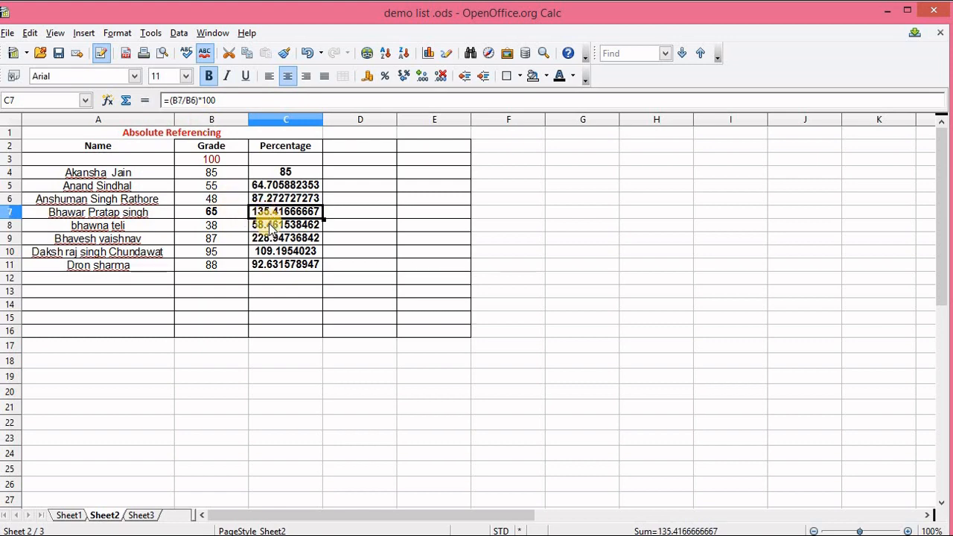
left_click(259, 226)
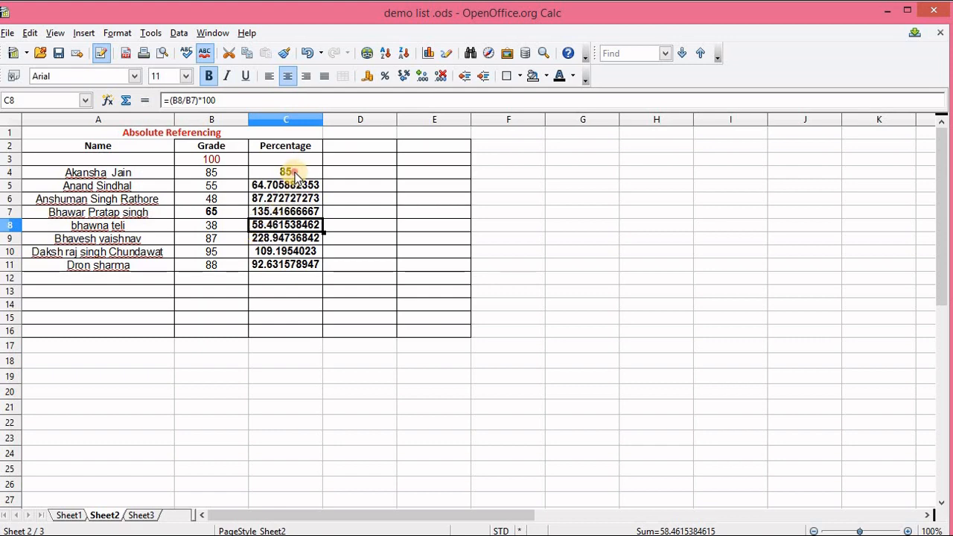
left_click(294, 176)
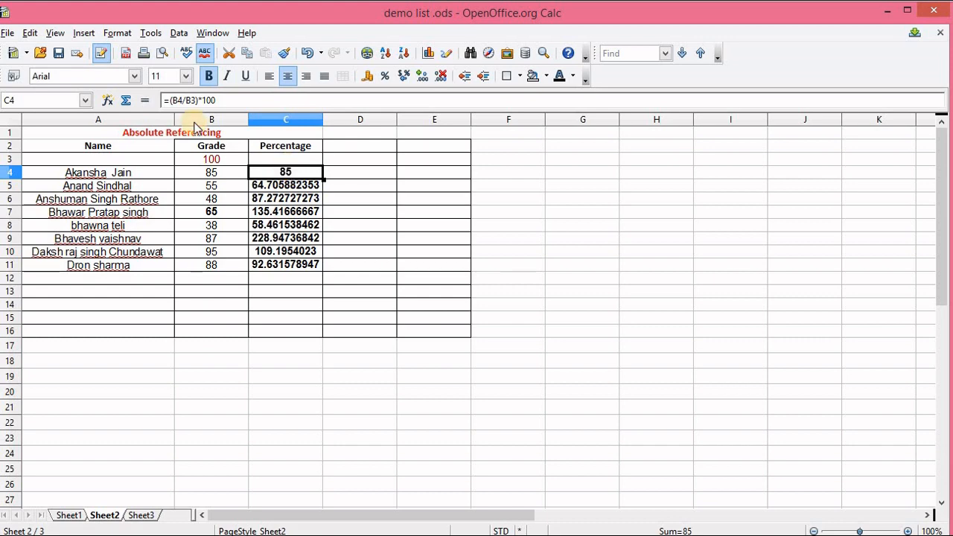
left_click(180, 100)
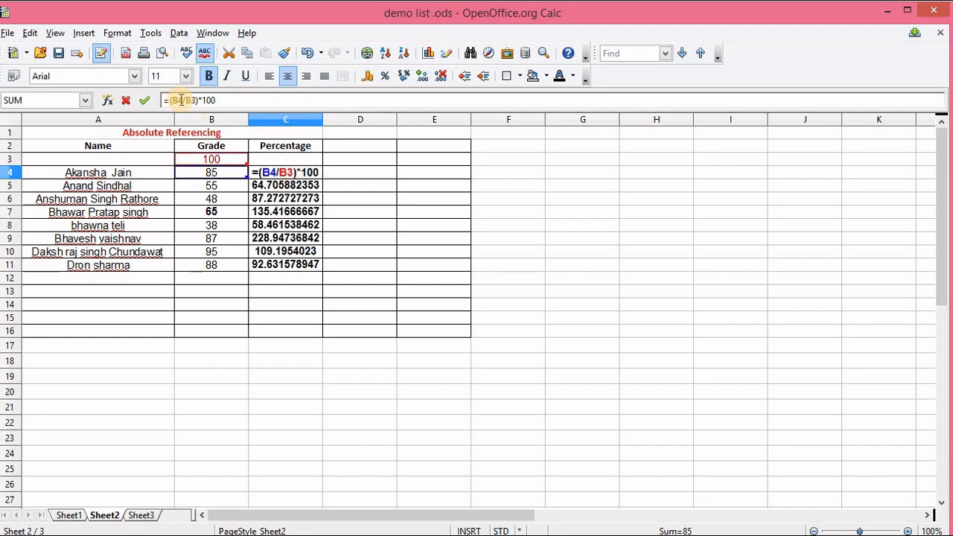
left_click(262, 190)
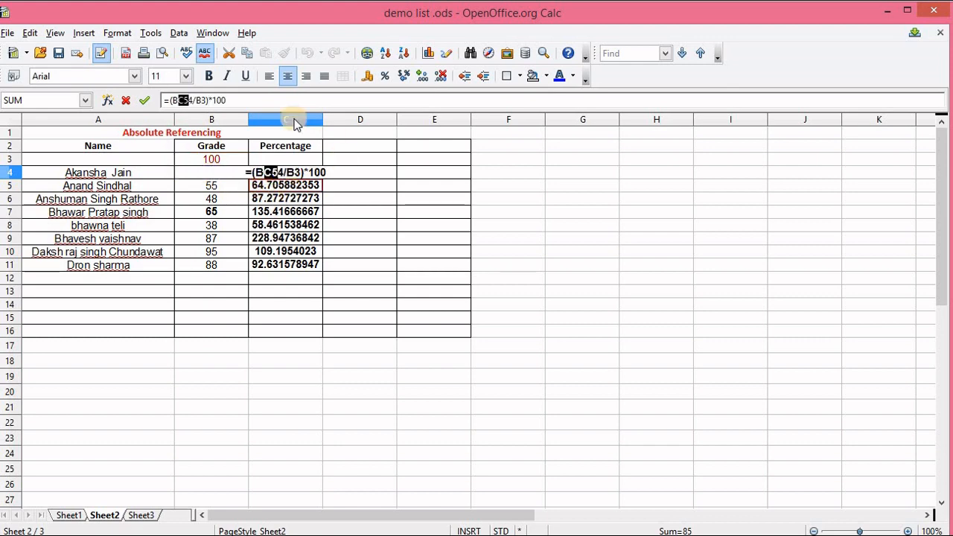
left_click(189, 100)
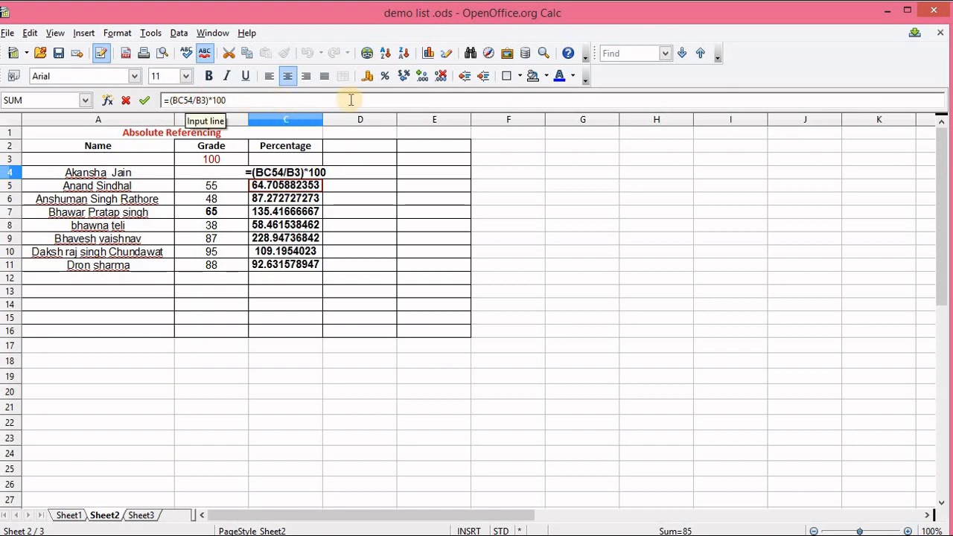
key("BackSpace")
key("BackSpace")
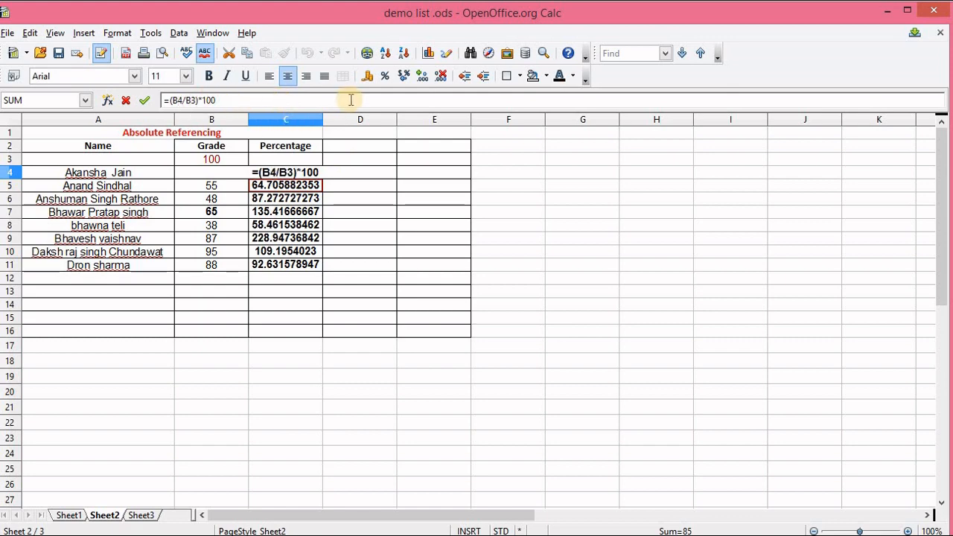
key("Return")
left_click(453, 251)
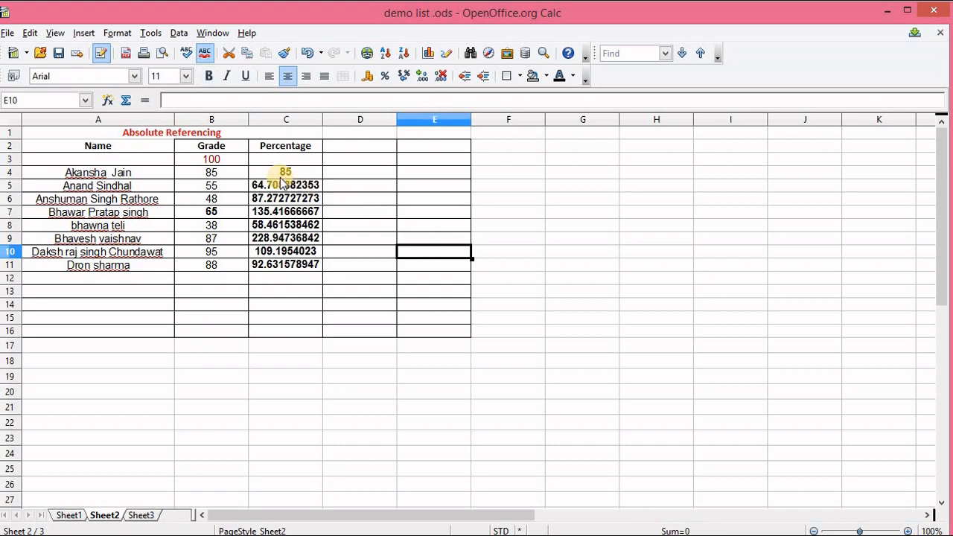
Try to replace the divisor in the C5 percentage formula with the total marks cell B3
left_click(265, 173)
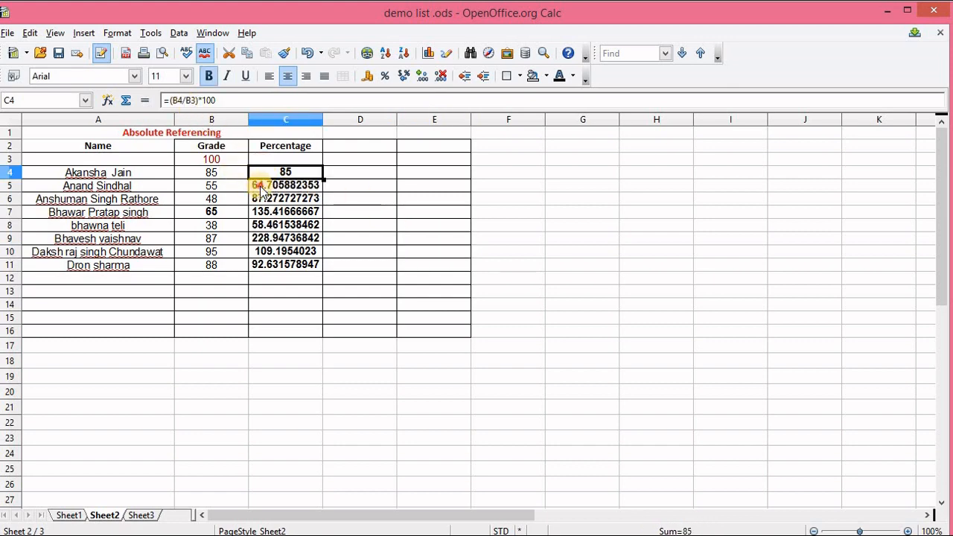
left_click(261, 188)
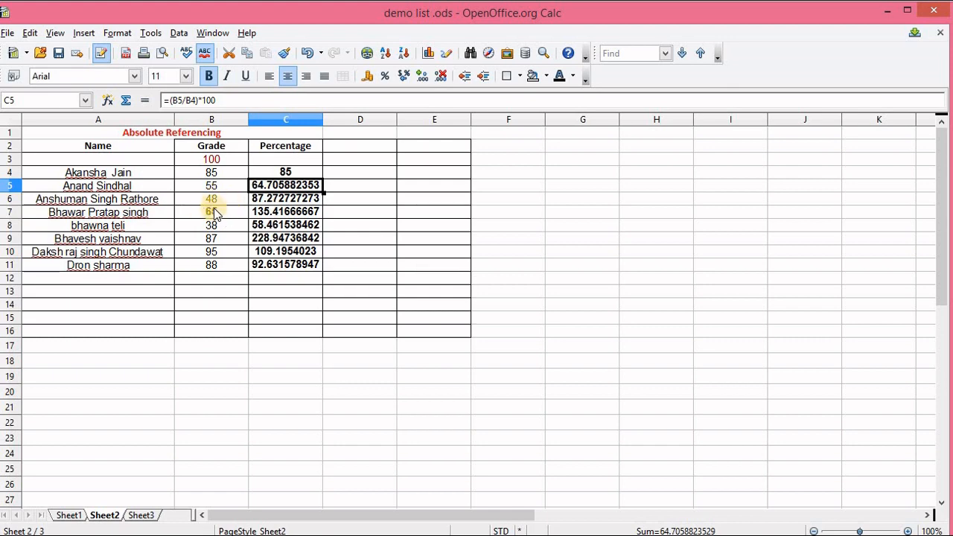
left_click(188, 99)
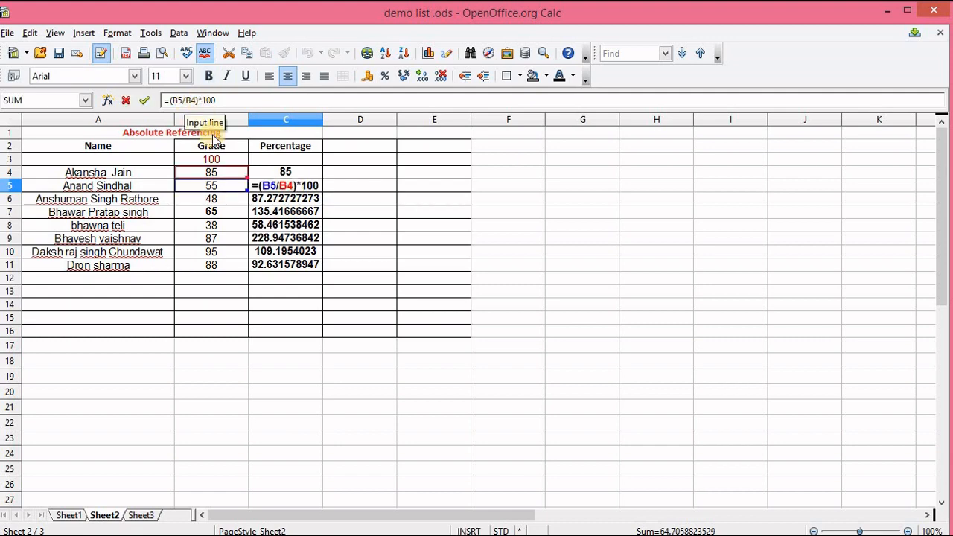
left_click(215, 161)
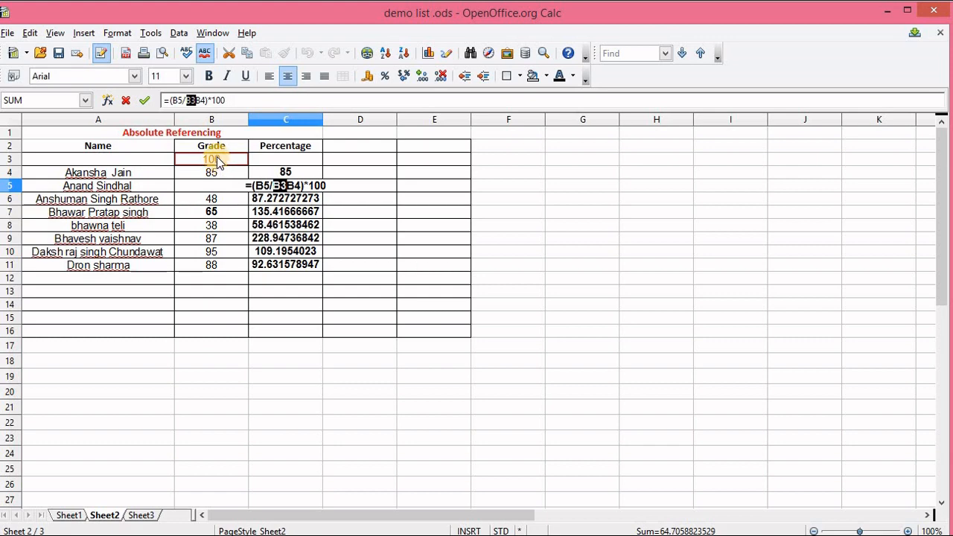
key("BackSpace")
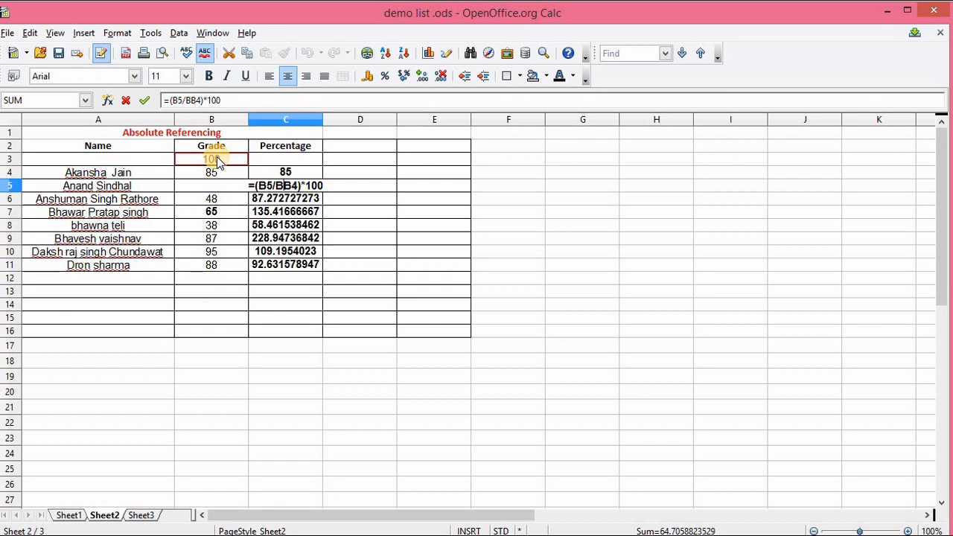
key("Return")
key("Down")
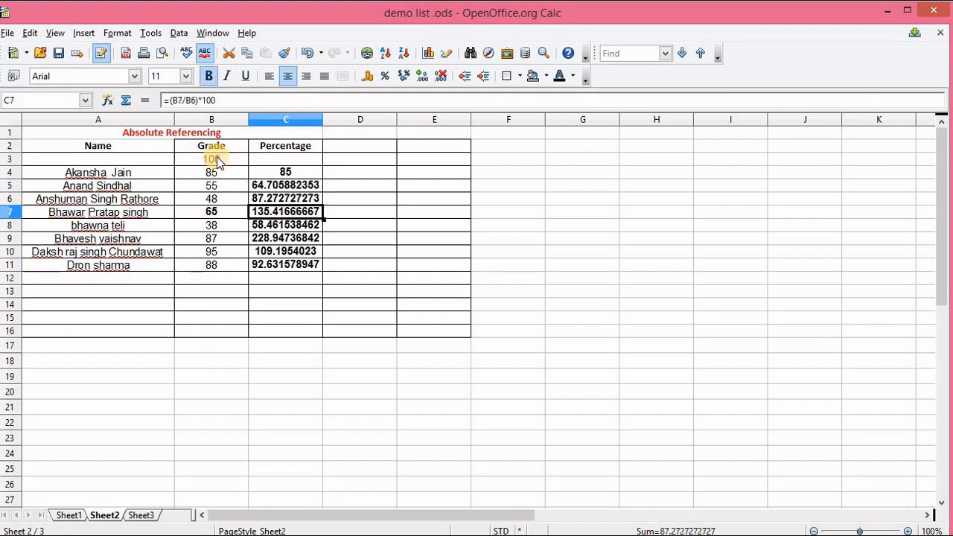
left_click(540, 268)
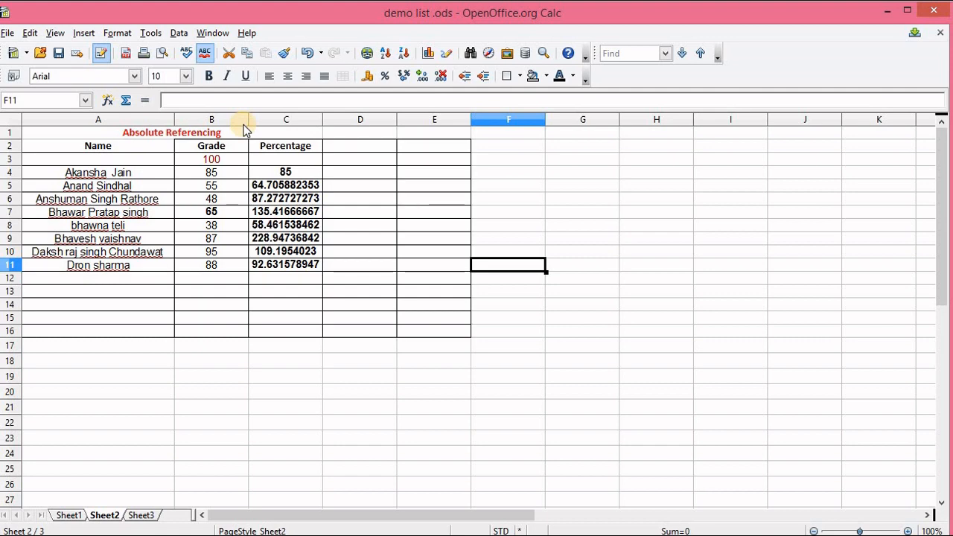
Try to pick B3 again as the divisor in the C4 percentage formula
left_click(273, 172)
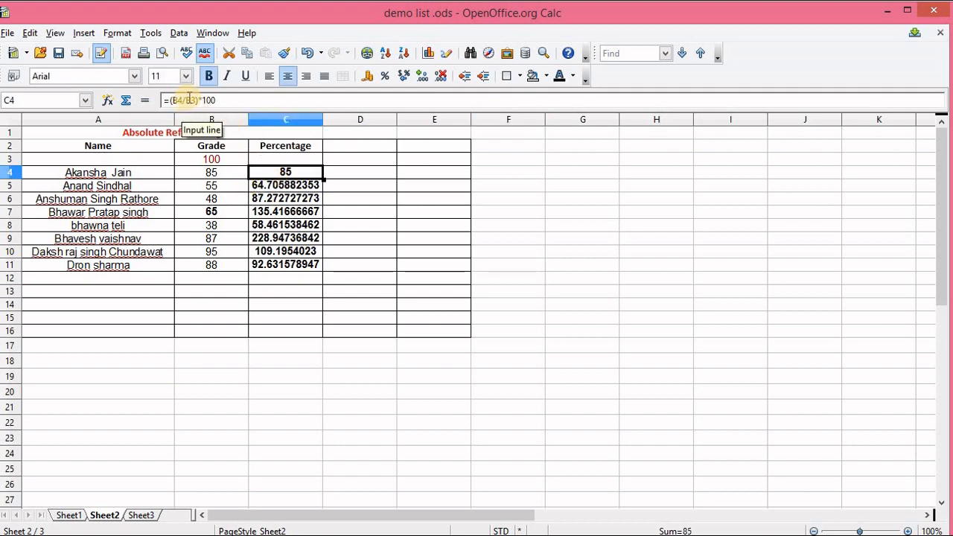
left_click(185, 100)
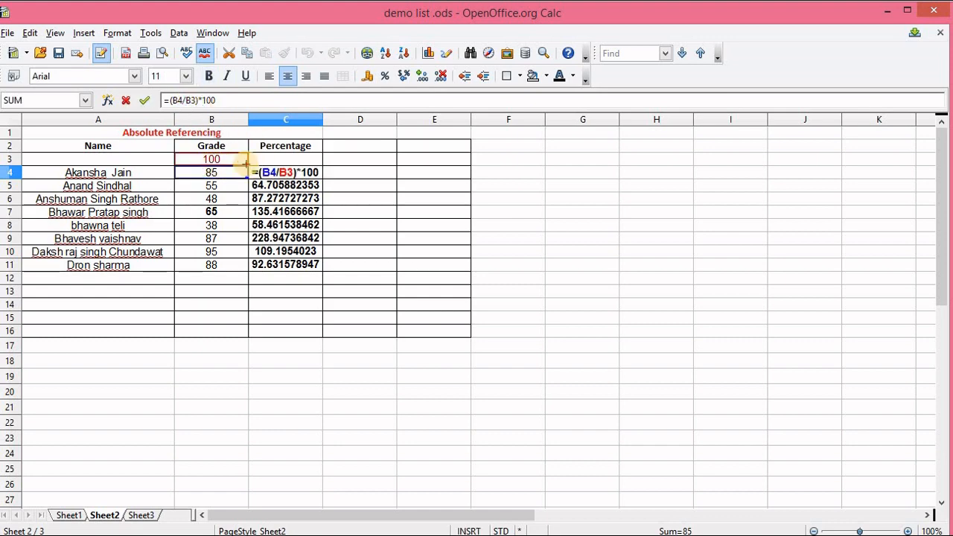
left_click(660, 306)
left_click(212, 160)
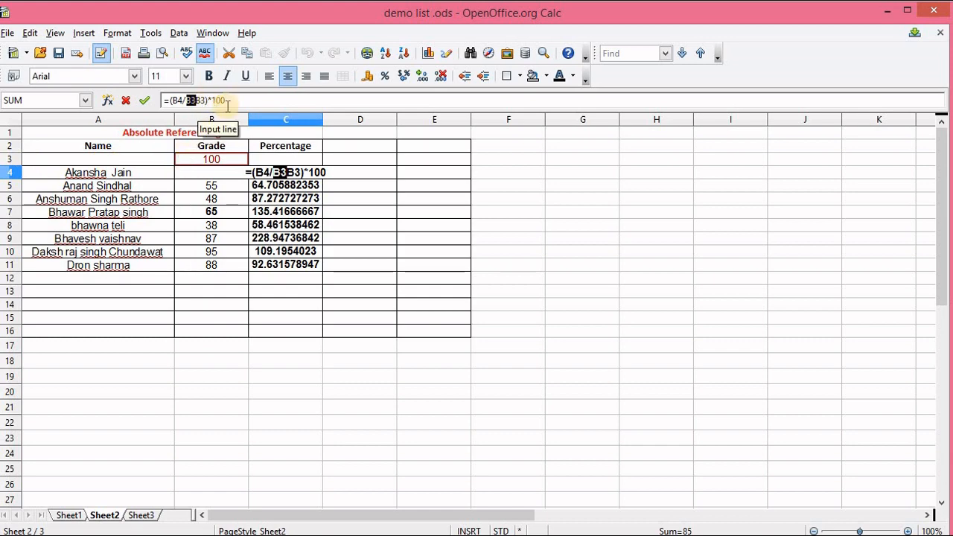
key("BackSpace")
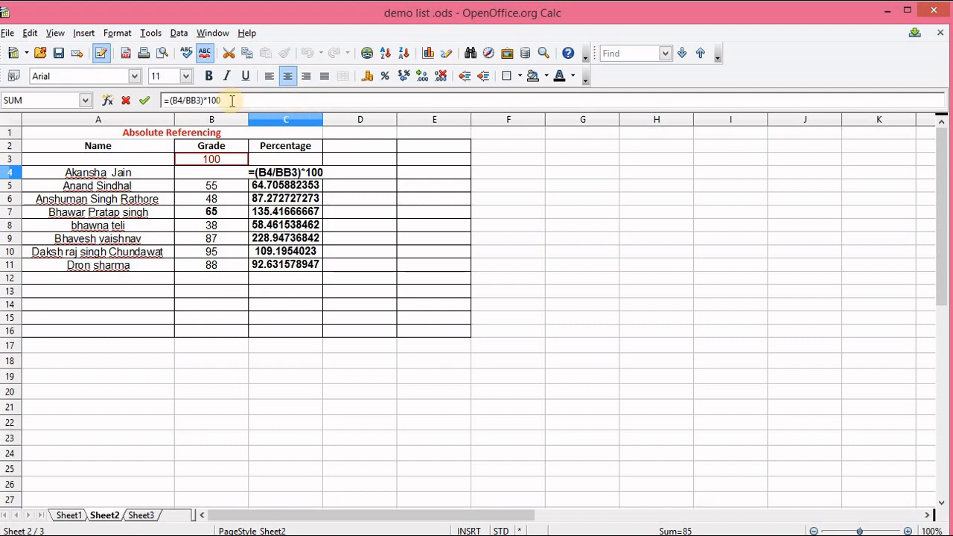
key("BackSpace")
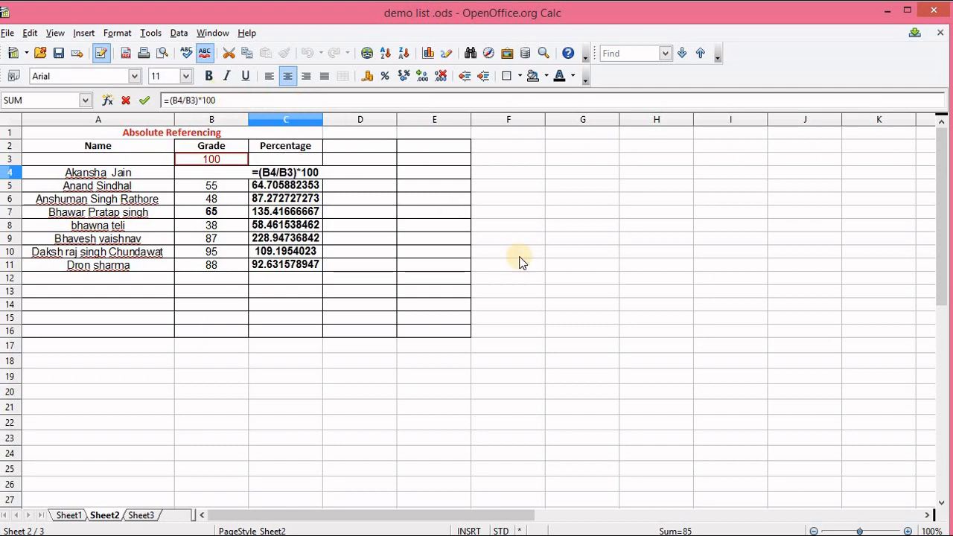
key("Return")
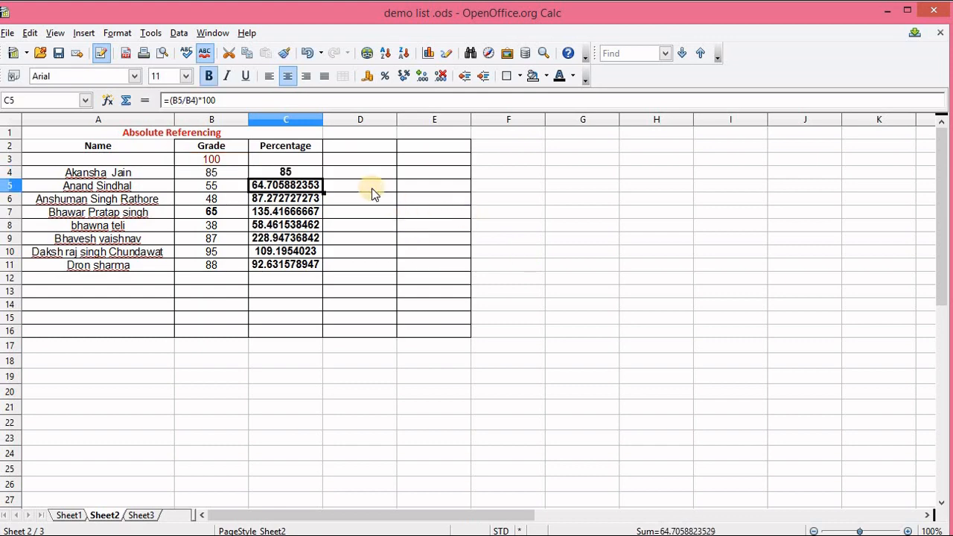
Make the divisor in C5 an absolute reference so the formula reads =(B5/$B$4)*100
left_click(191, 100)
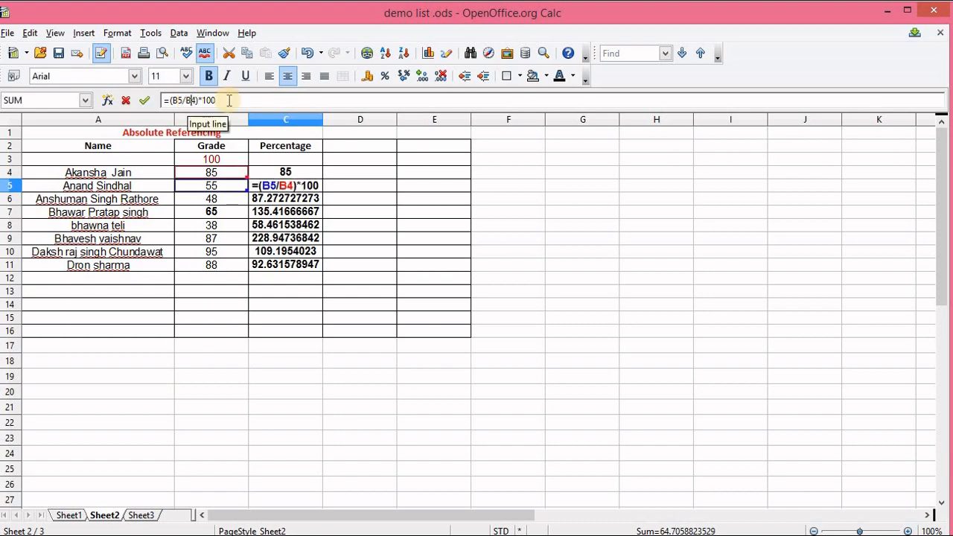
key("Left")
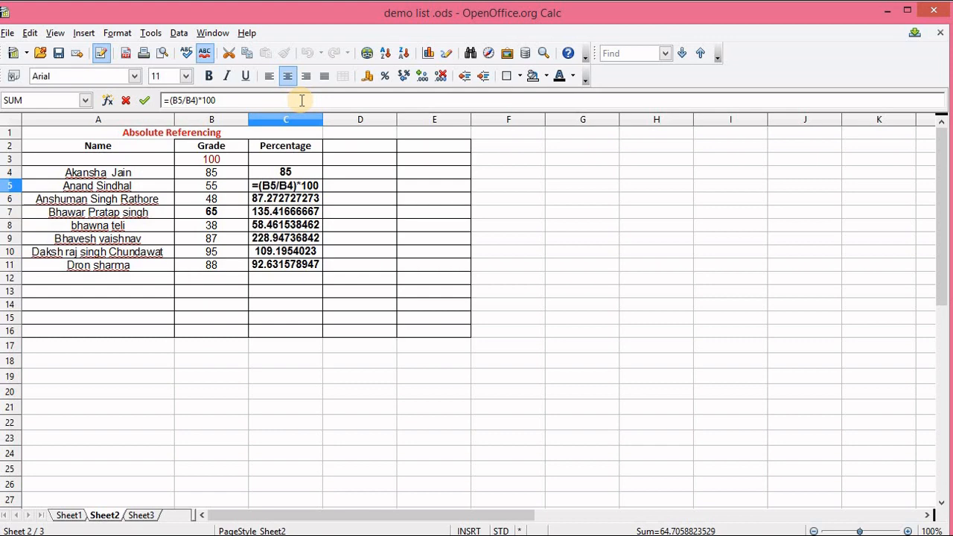
type("$")
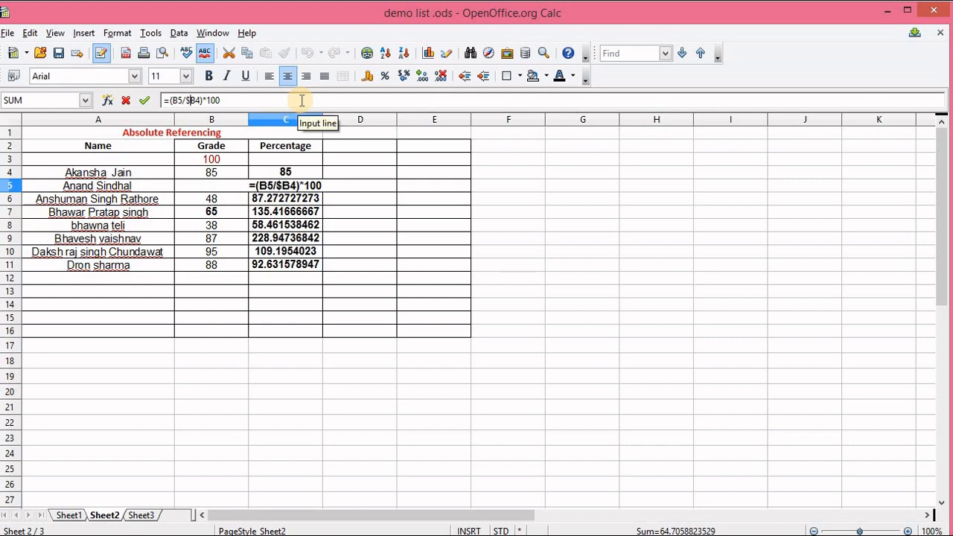
key("Right")
type("$")
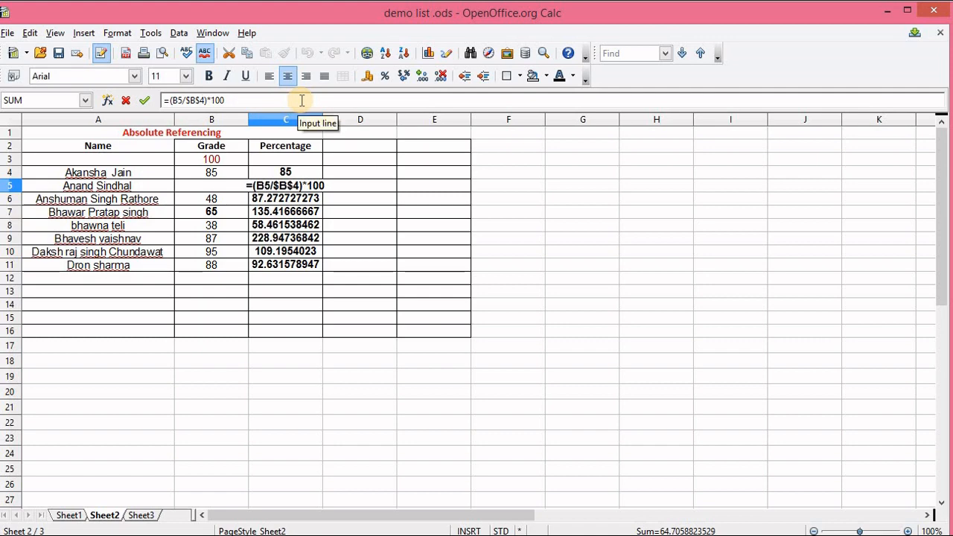
key("Return")
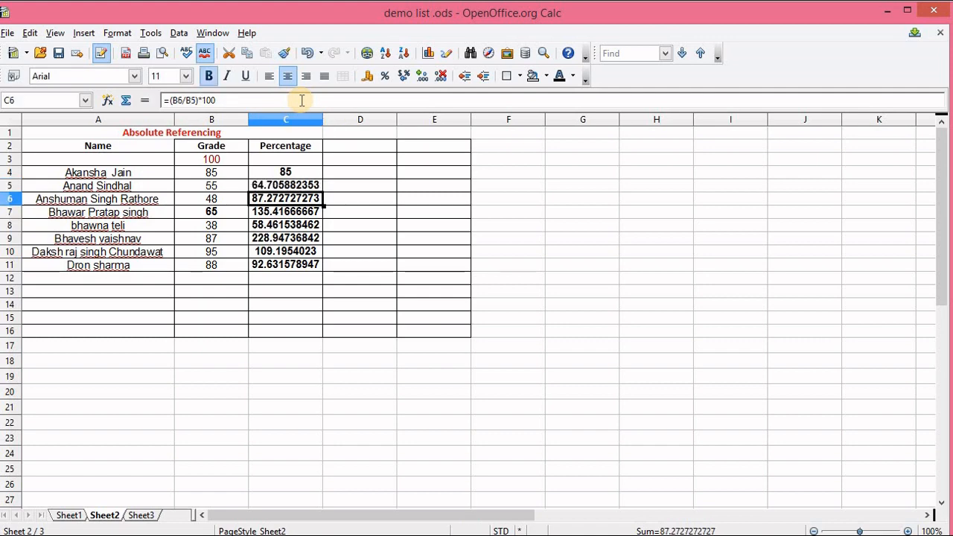
Make the divisor in C4 an absolute reference so the formula reads =(B4/$B$3)*100
left_click(289, 172)
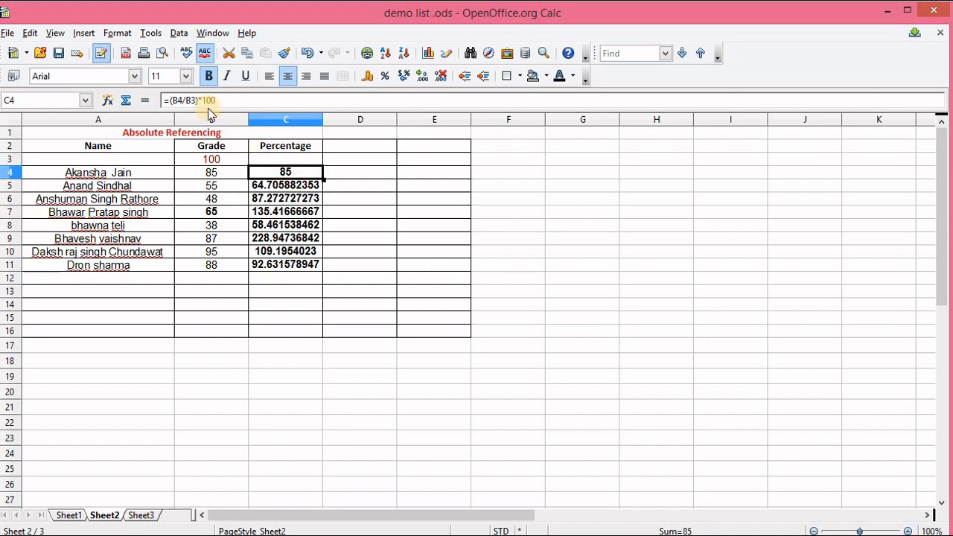
left_click(193, 100)
left_click(193, 100)
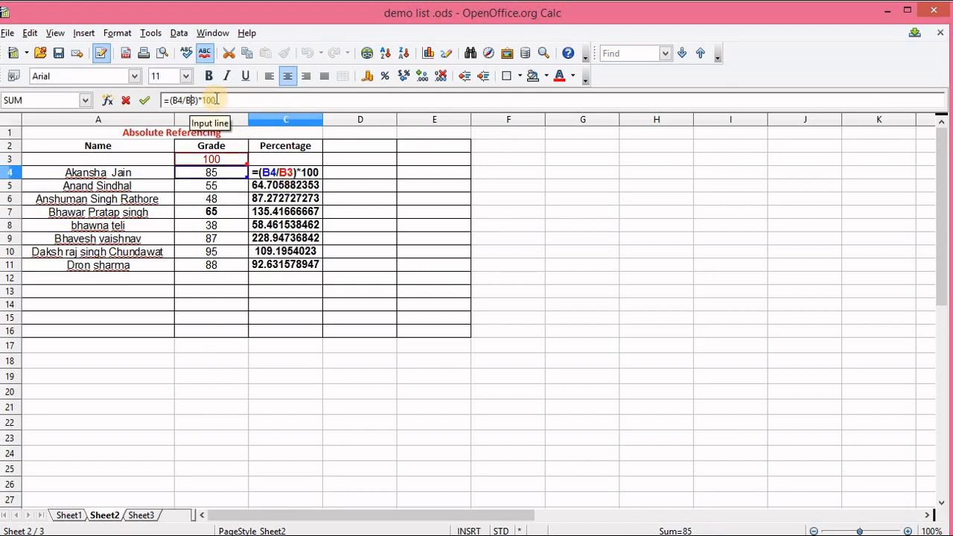
type("$B")
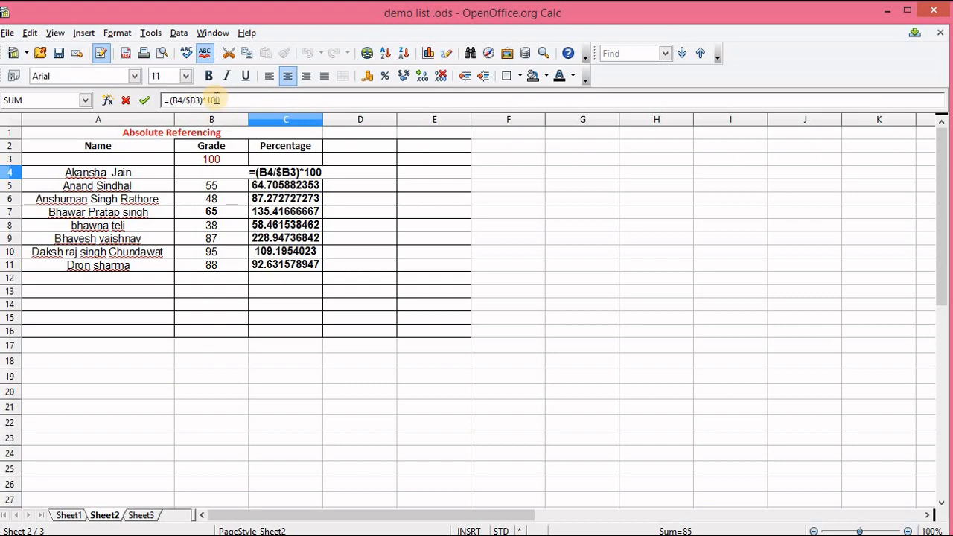
type("$")
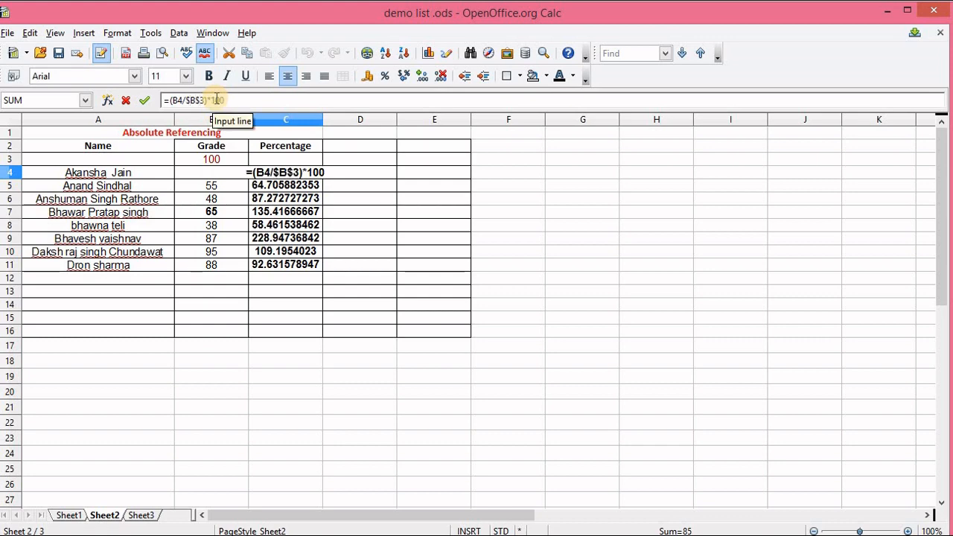
key("Return")
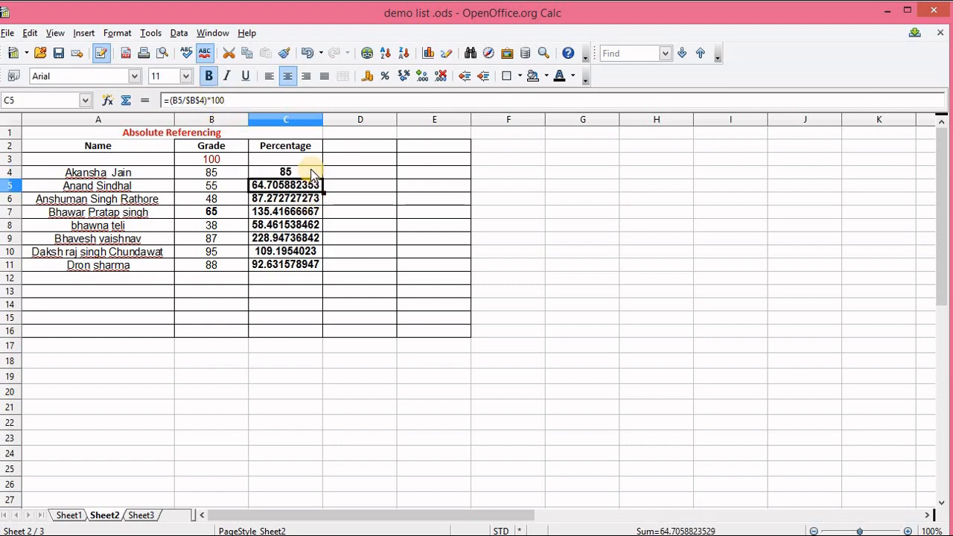
Check which cells the C4 percentage formula refers to, and fill it down through C11
left_click(310, 172)
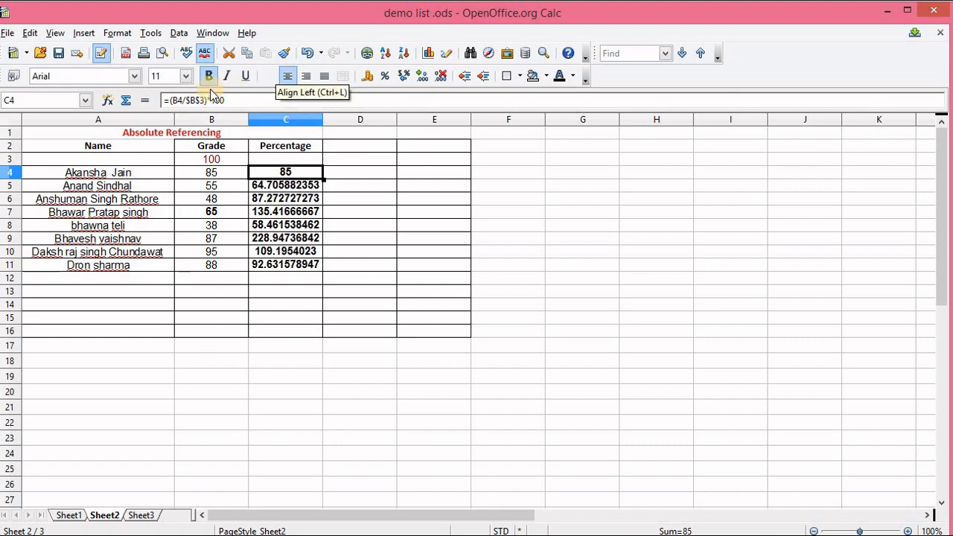
left_click(178, 100)
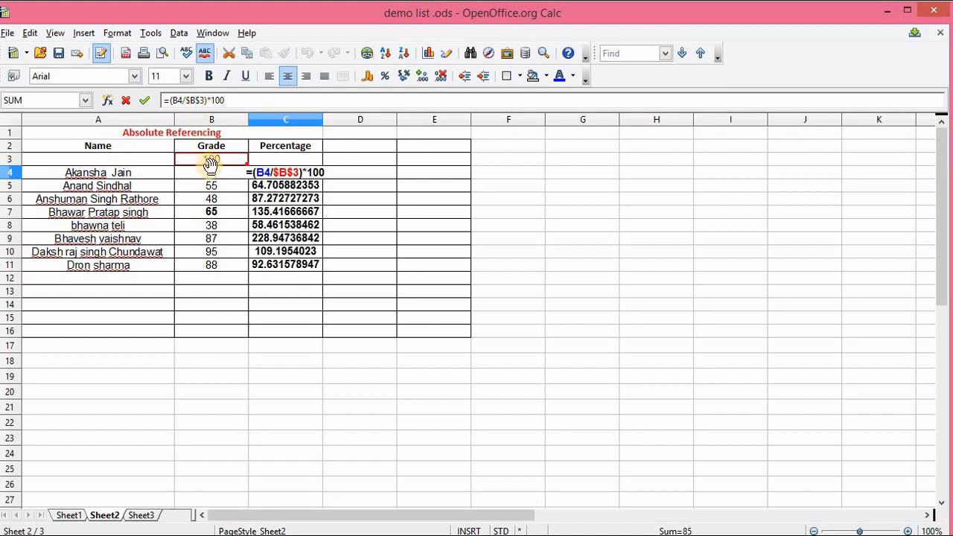
key("Return")
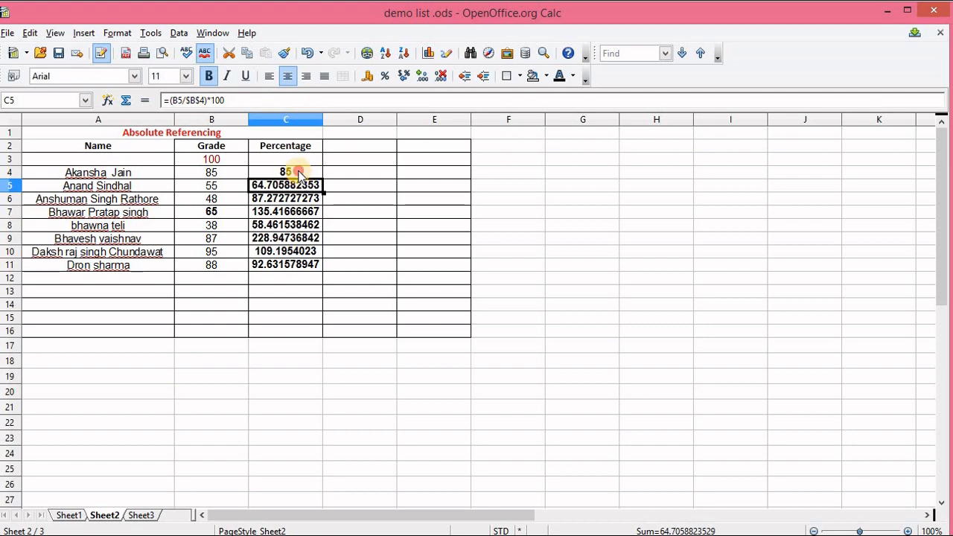
left_click(299, 172)
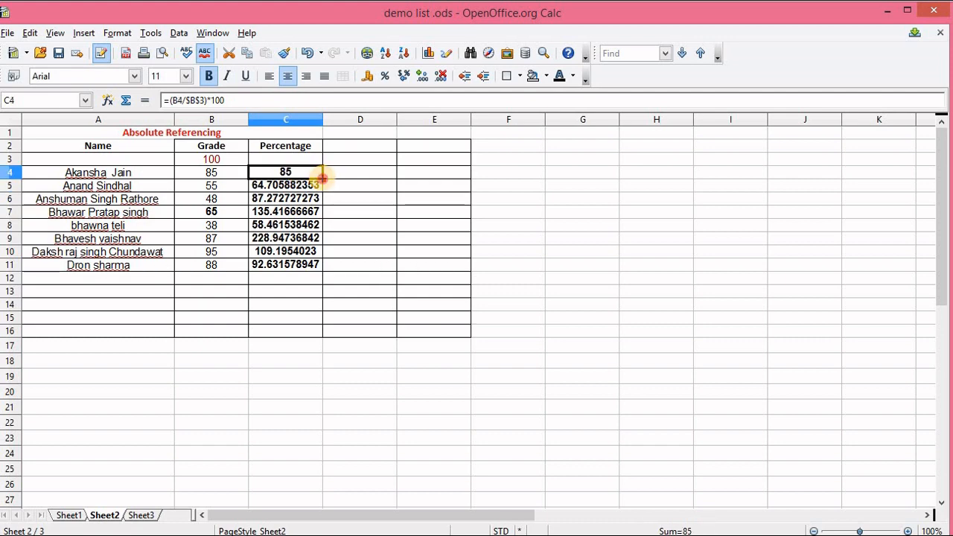
left_click_drag(323, 179, 316, 264)
left_click(378, 209)
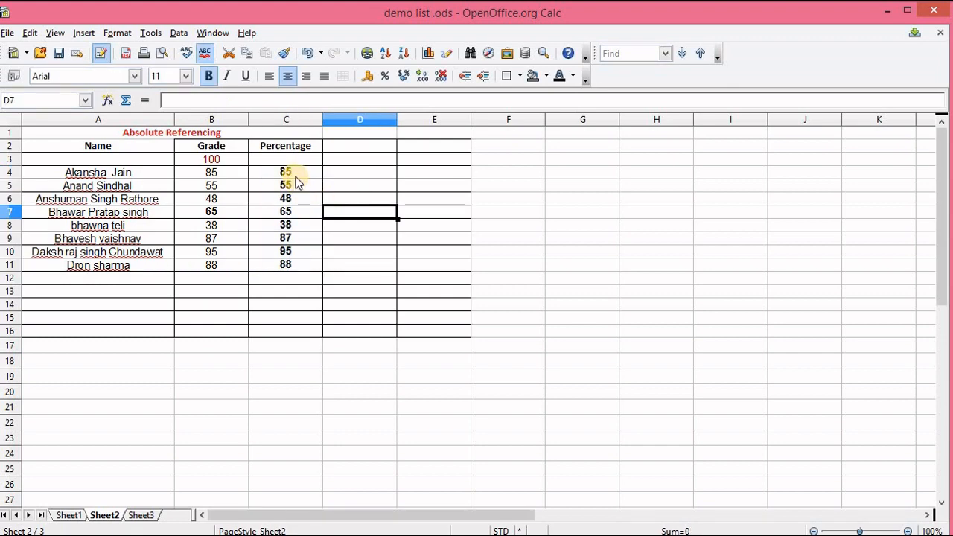
Check the percentage formulas in C4 through C11 for their reference to the absolute cell B3
left_click(295, 176)
left_click(291, 187)
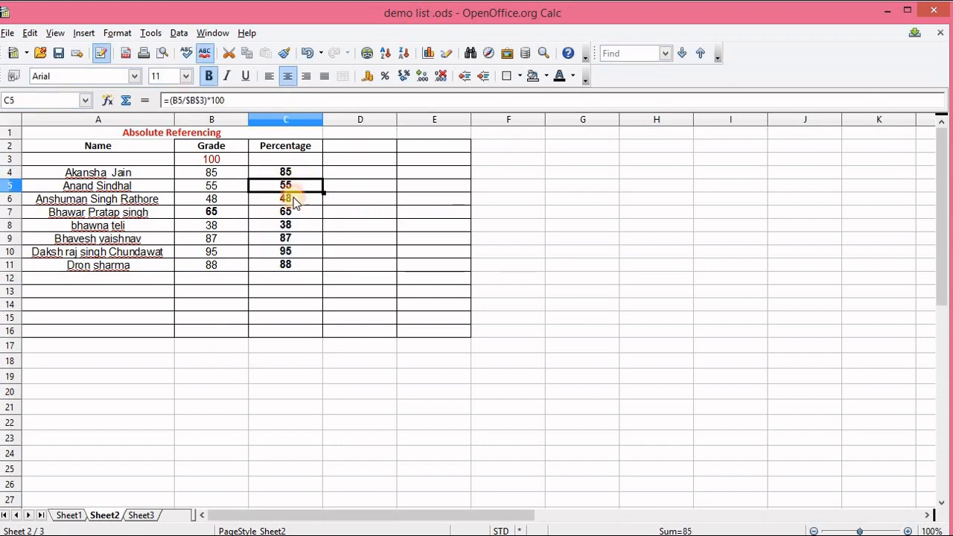
left_click(291, 200)
left_click(288, 213)
left_click(288, 226)
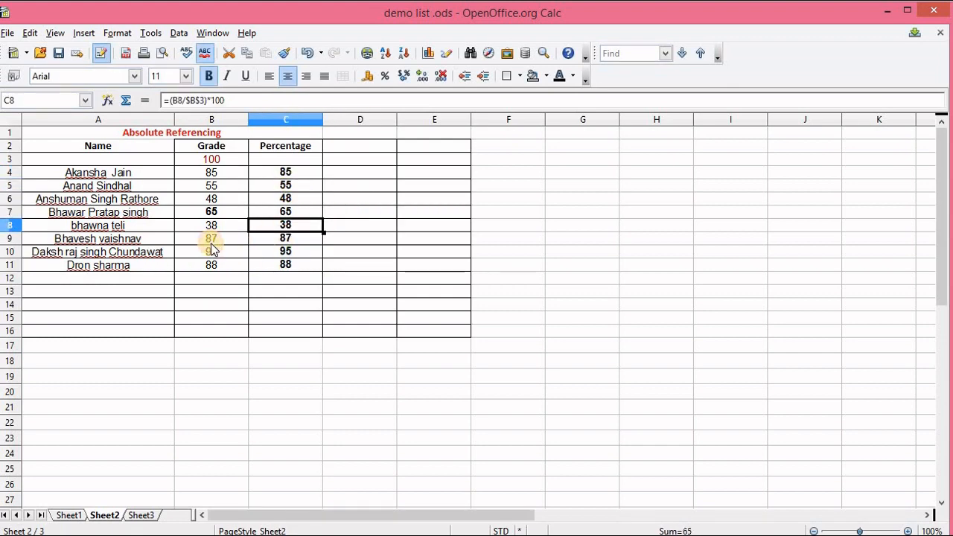
left_click(288, 239)
left_click(287, 253)
left_click(289, 265)
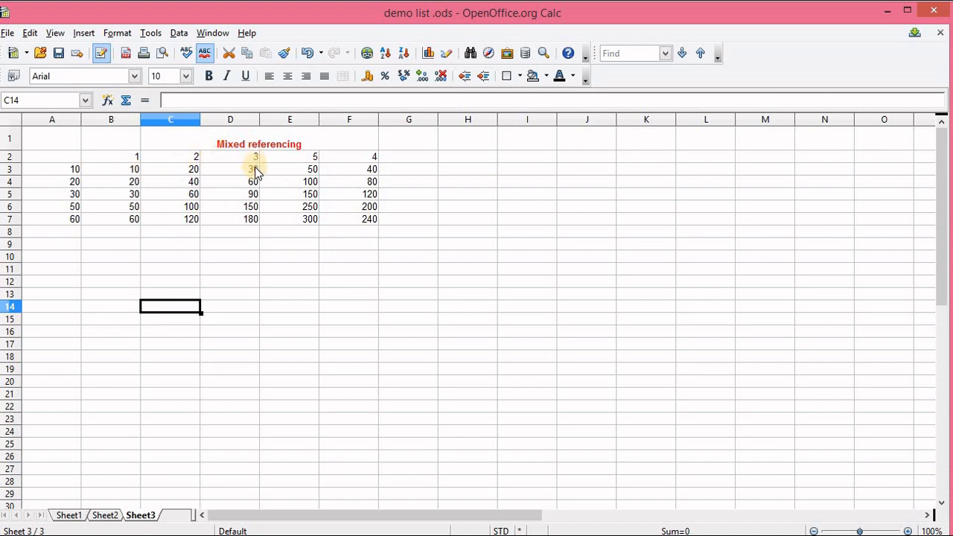
On Sheet3, examine the mixed-reference formulas in B4 and C4 and the multiplier row B2:F2
left_click(120, 181)
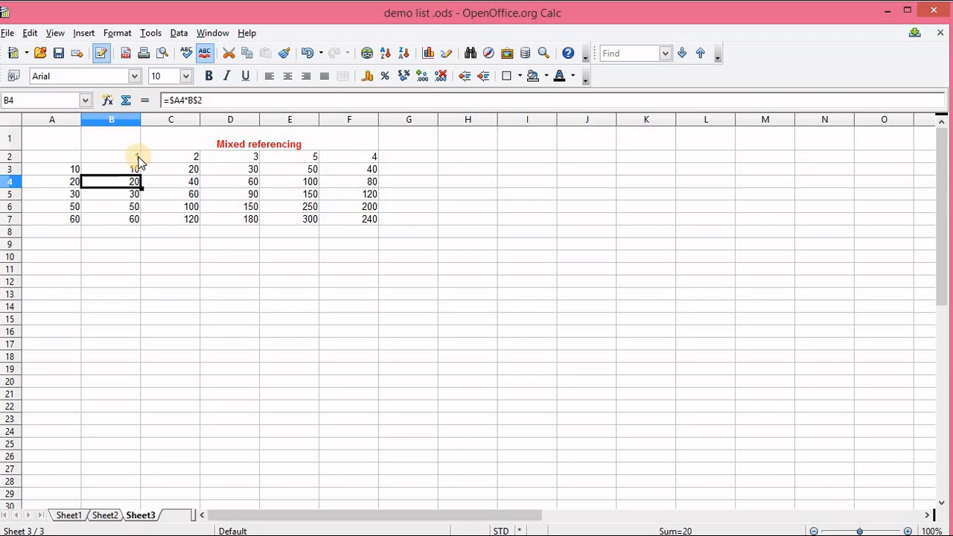
left_click(160, 183)
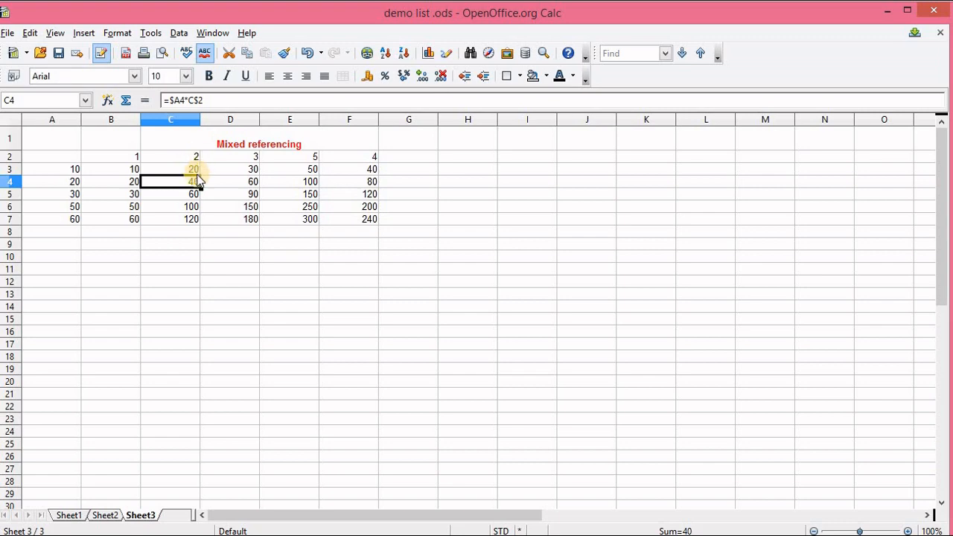
left_click(136, 156)
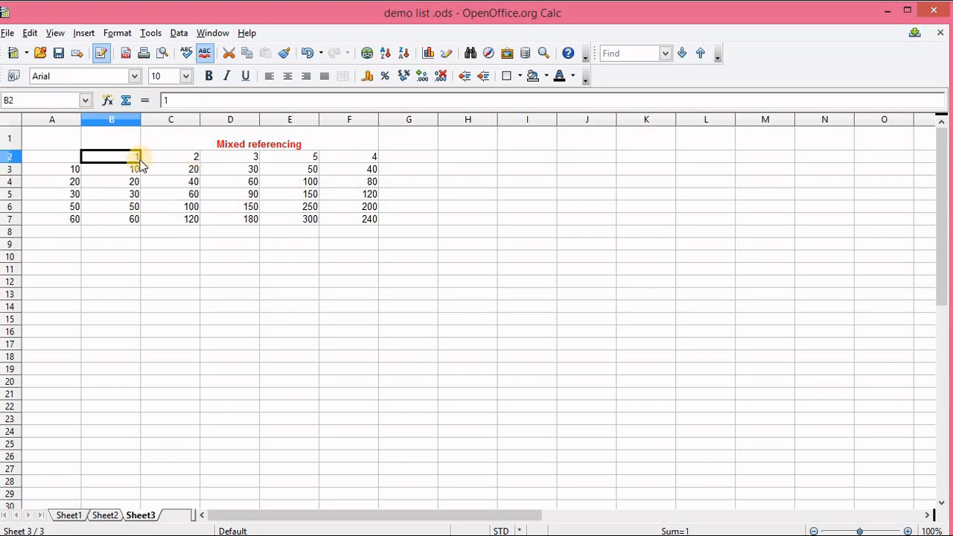
key("shift+Right")
key("shift+Right")
key("shift+Right")
key("shift+Right")
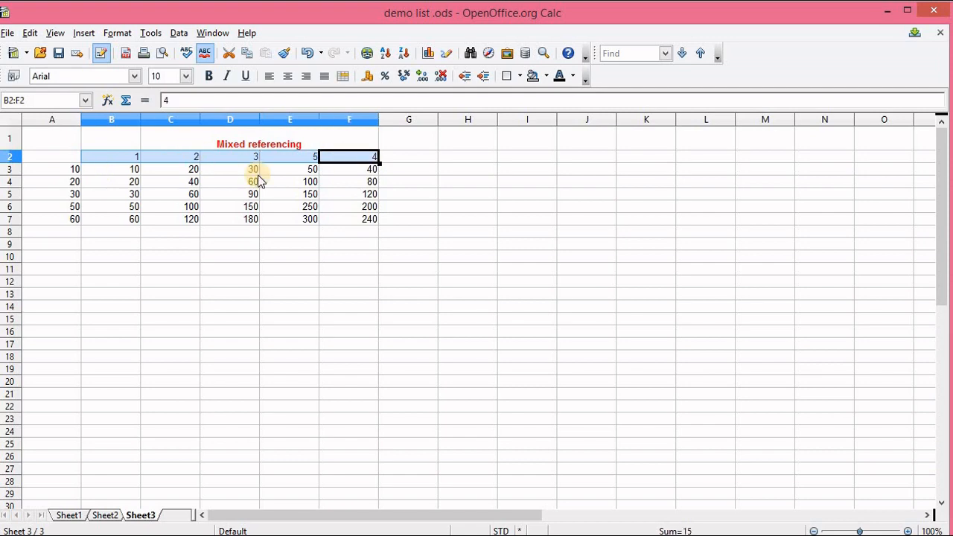
left_click(262, 183)
Clear the product formulas from B3:F7 of the Mixed referencing table
left_click(121, 168)
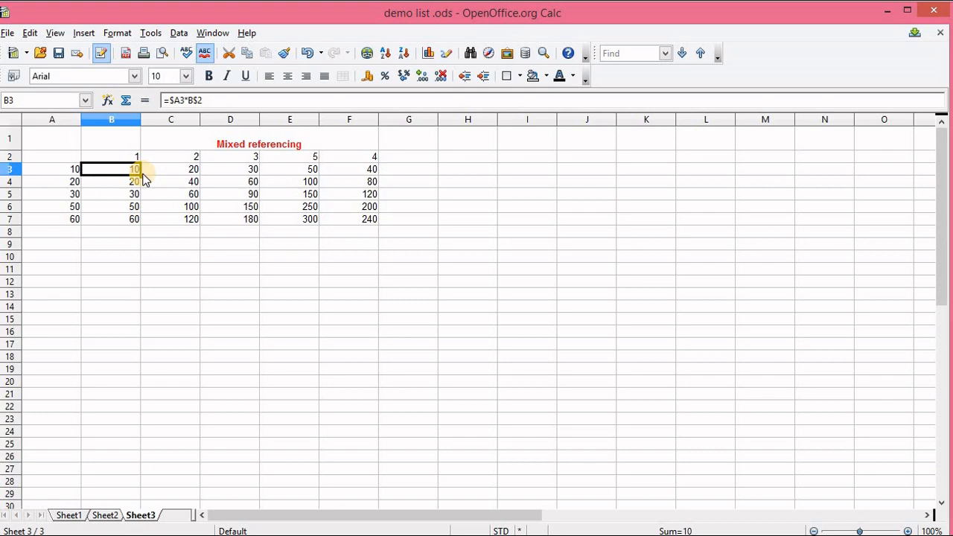
key("shift+Down")
key("shift+Down")
key("shift+Right")
key("shift+Right")
key("shift+Right")
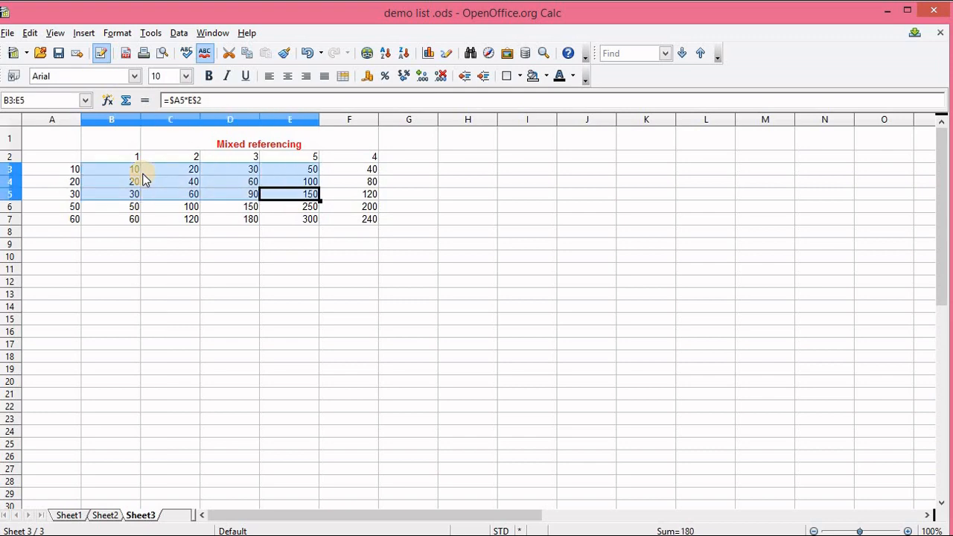
key("shift+Right")
key("shift+Down")
key("shift+Down")
key("Return")
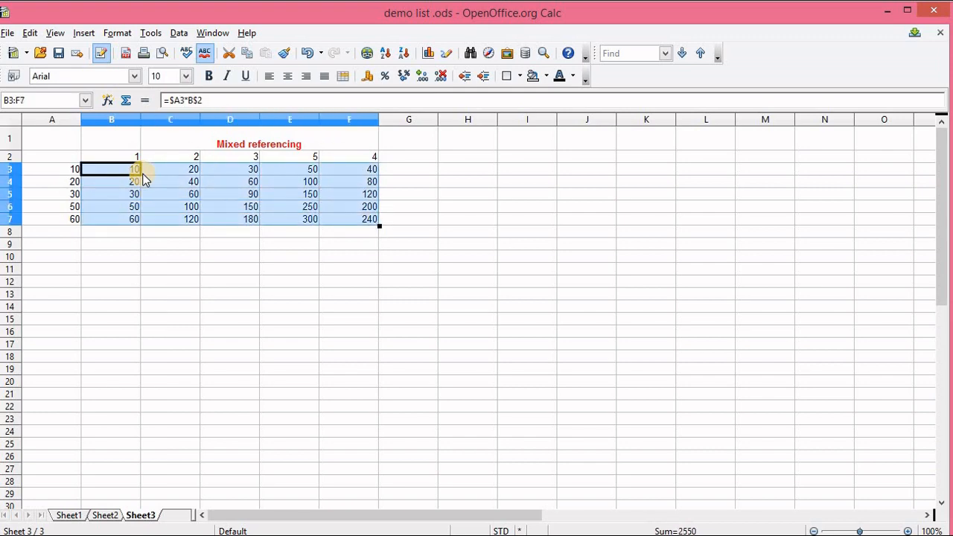
key("BackSpace")
left_click(146, 177)
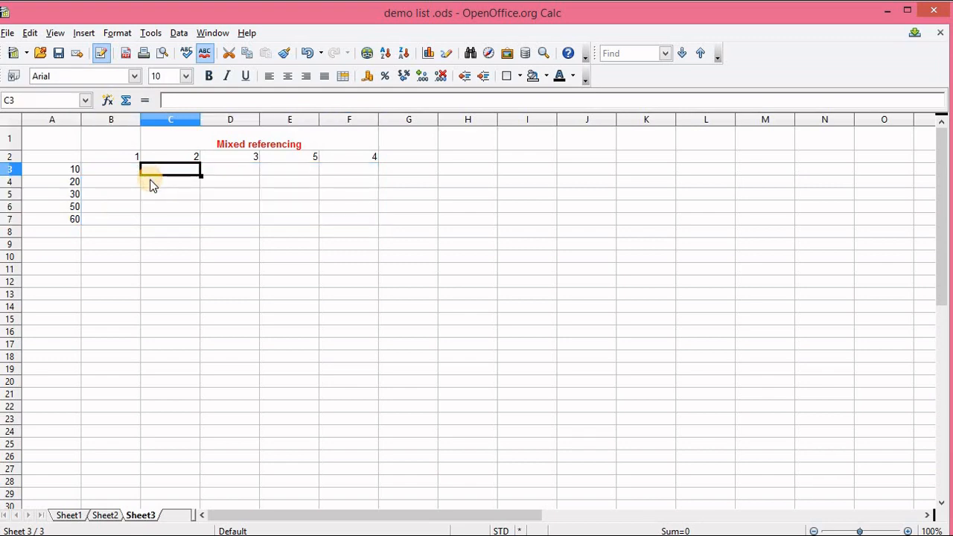
Trace which column A value and row 2 multiplier belong to each of the empty cells B3, C3 and D3
key("Right")
key("Right")
key("Right")
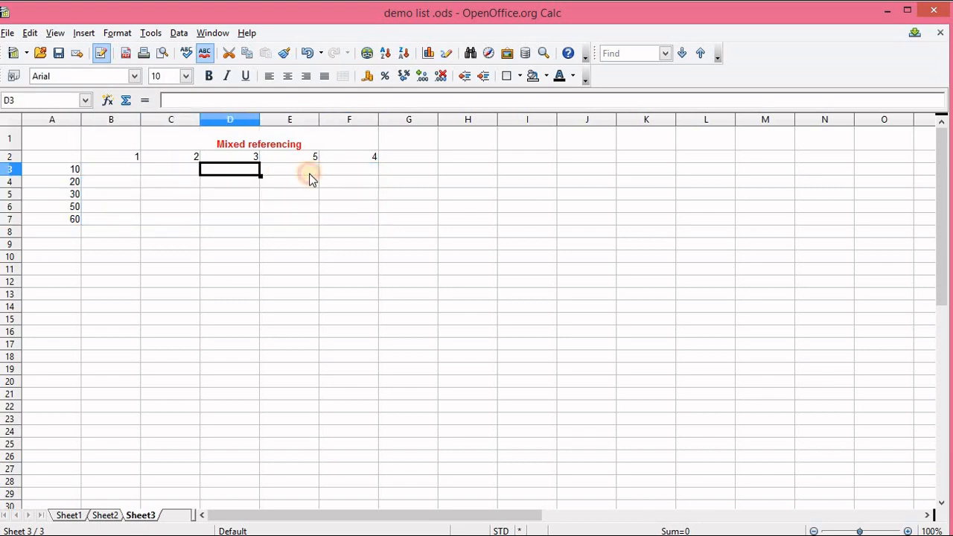
left_click(79, 170)
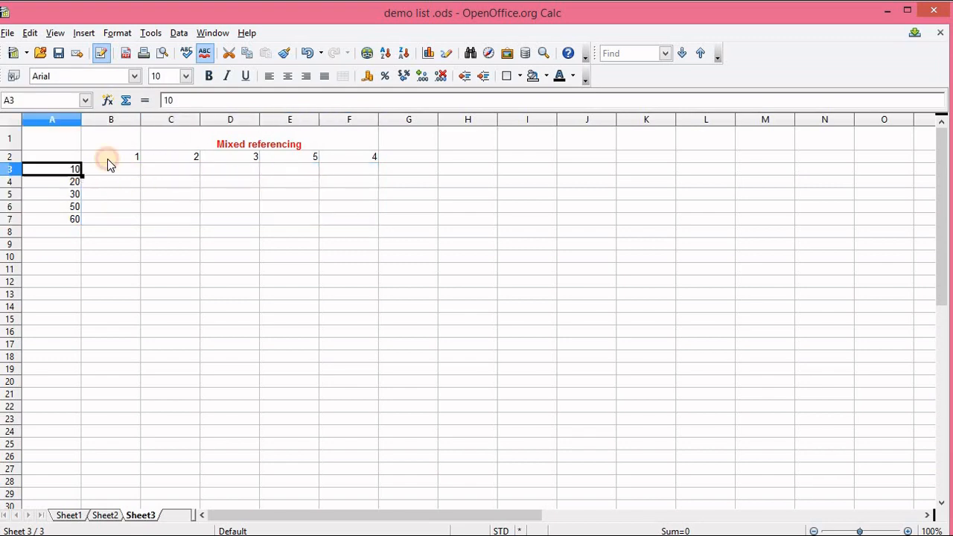
left_click(110, 158)
left_click(126, 172)
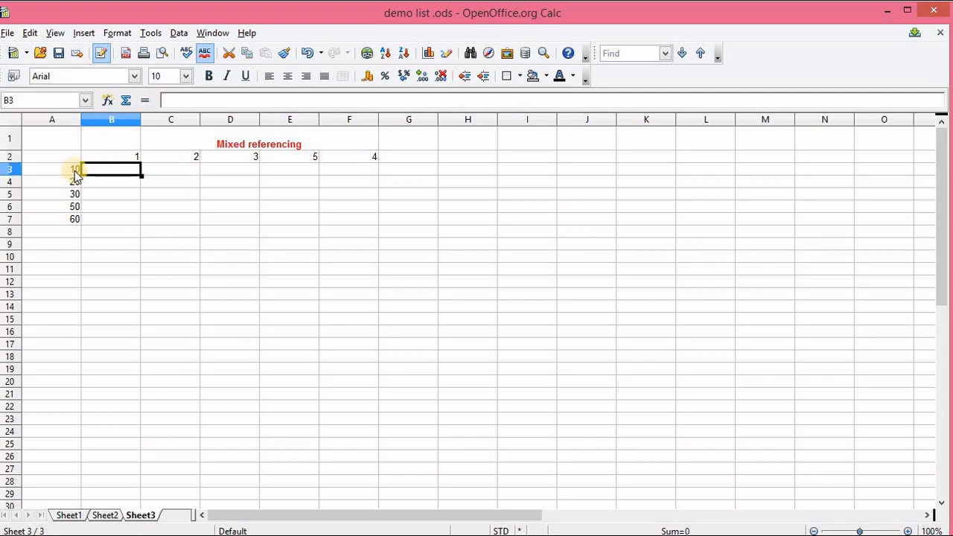
key("Left")
left_click(173, 157)
left_click(177, 172)
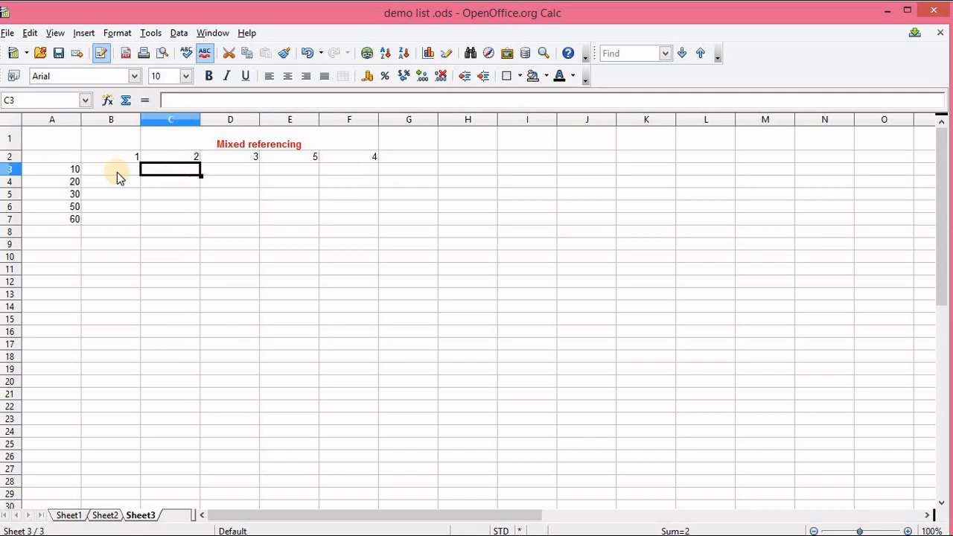
left_click(73, 175)
left_click(224, 158)
left_click(230, 171)
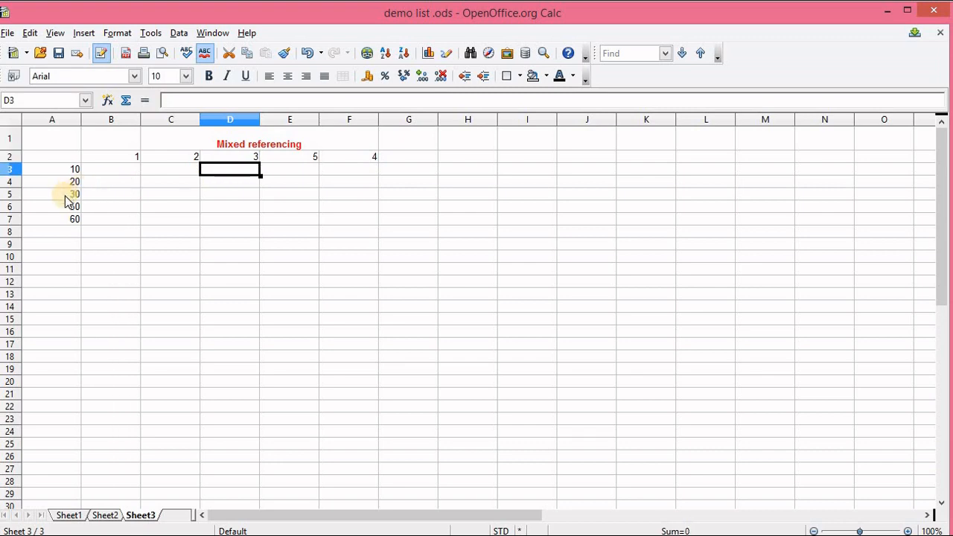
Trace which column A value and row 2 multiplier belong to the empty cells B5 and C5
left_click(64, 196)
left_click(136, 158)
left_click(127, 198)
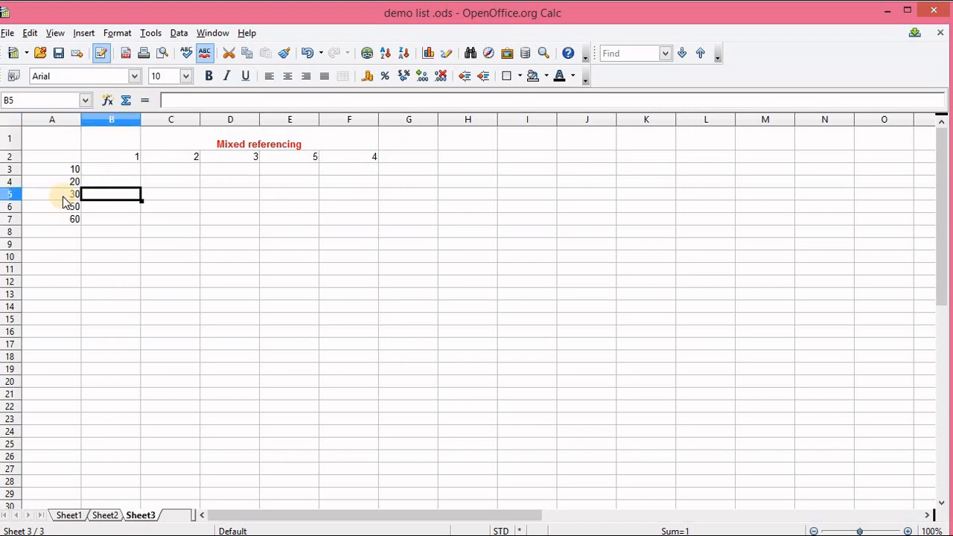
left_click(60, 198)
left_click(198, 159)
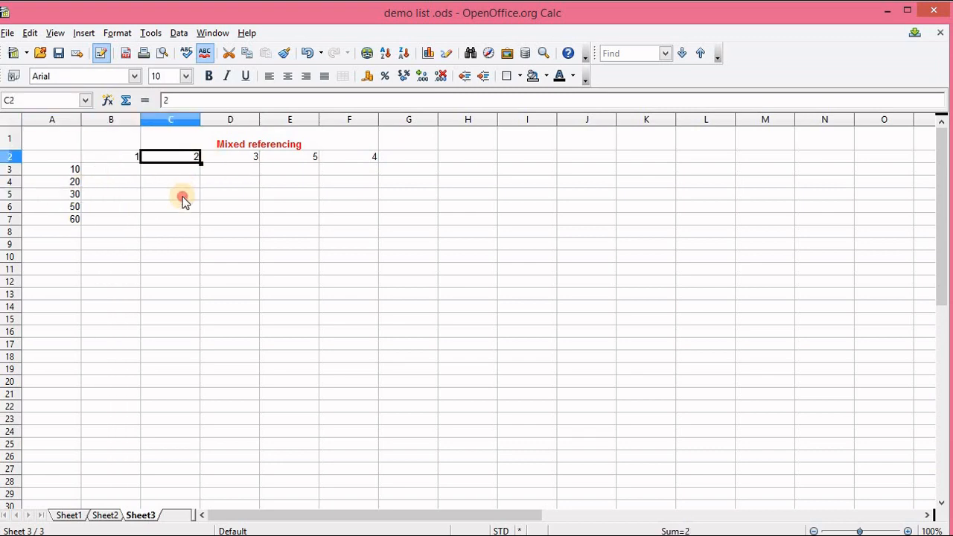
left_click(182, 197)
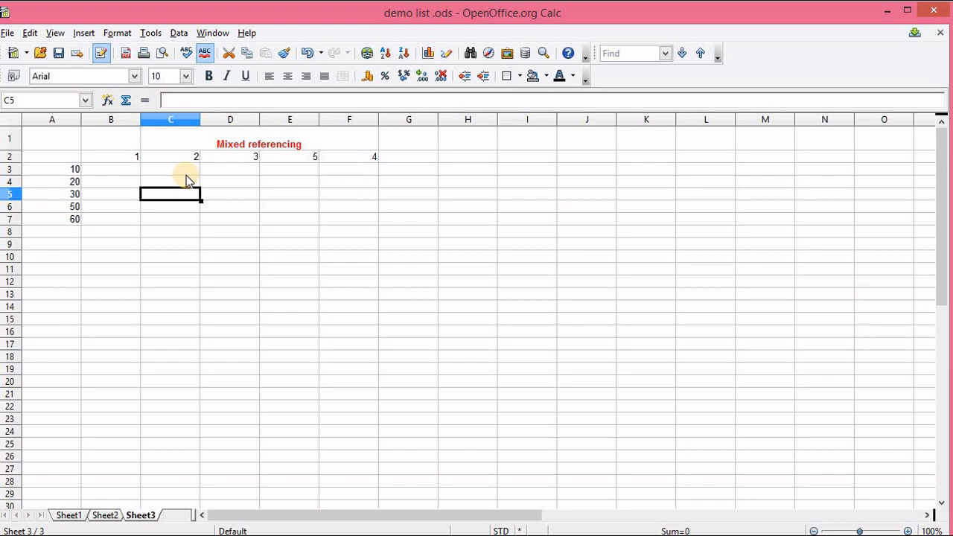
Enter the relative formula =A3*B2 in B3 and fill it down through B7
left_click(91, 170)
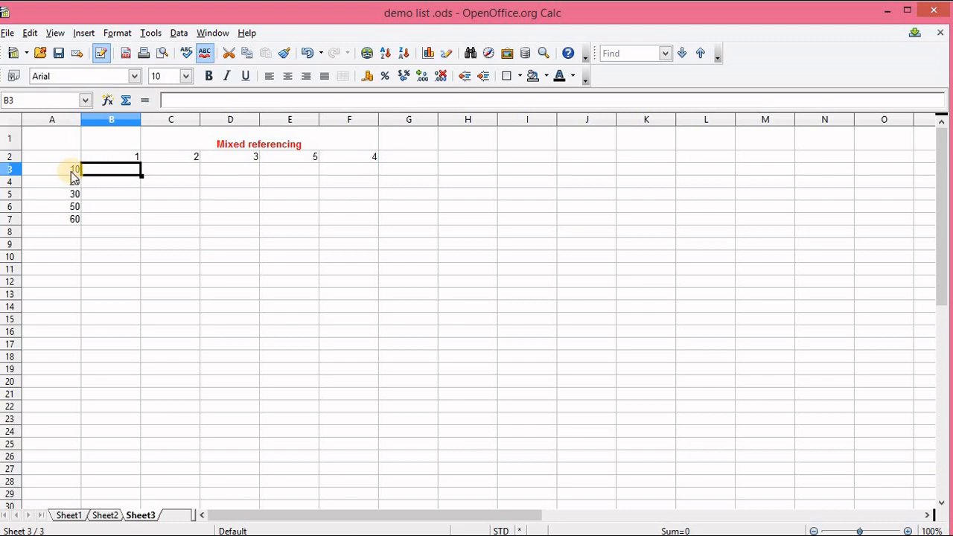
left_click(72, 173)
left_click(122, 156)
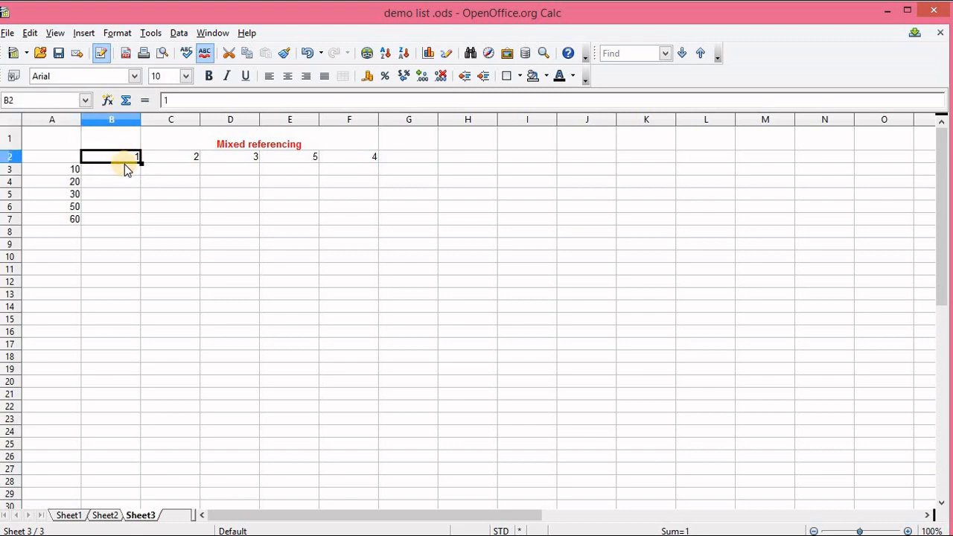
left_click(126, 170)
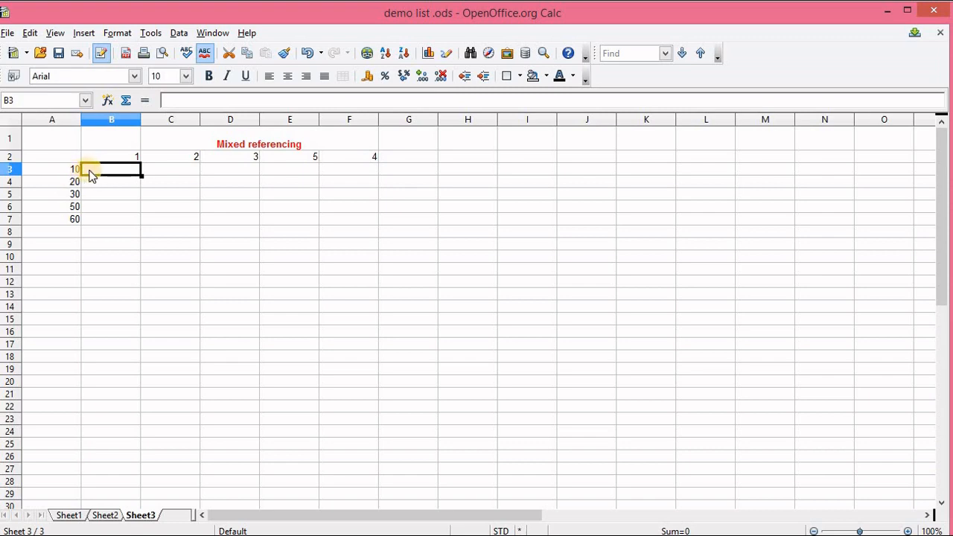
double_click(89, 170)
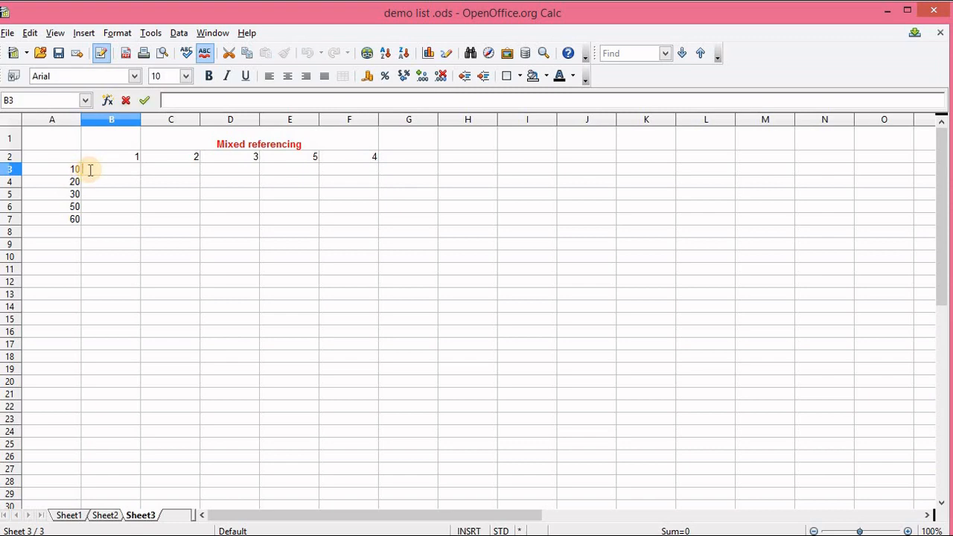
type("=")
left_click(63, 169)
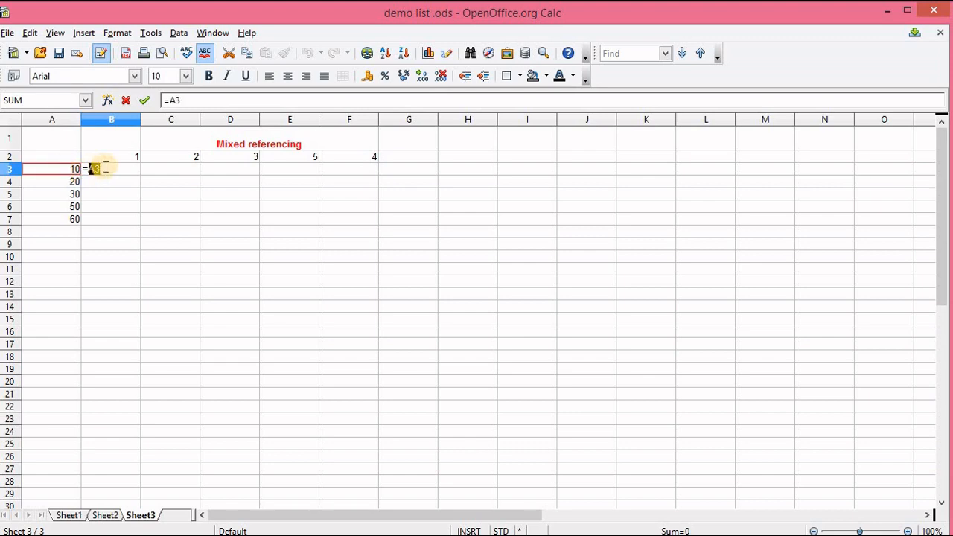
type("*")
left_click(108, 158)
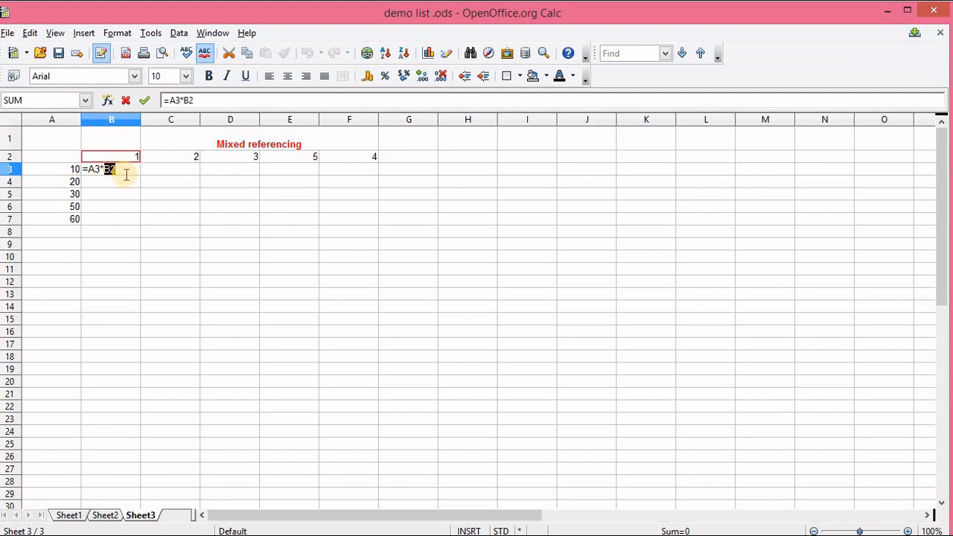
key("Return")
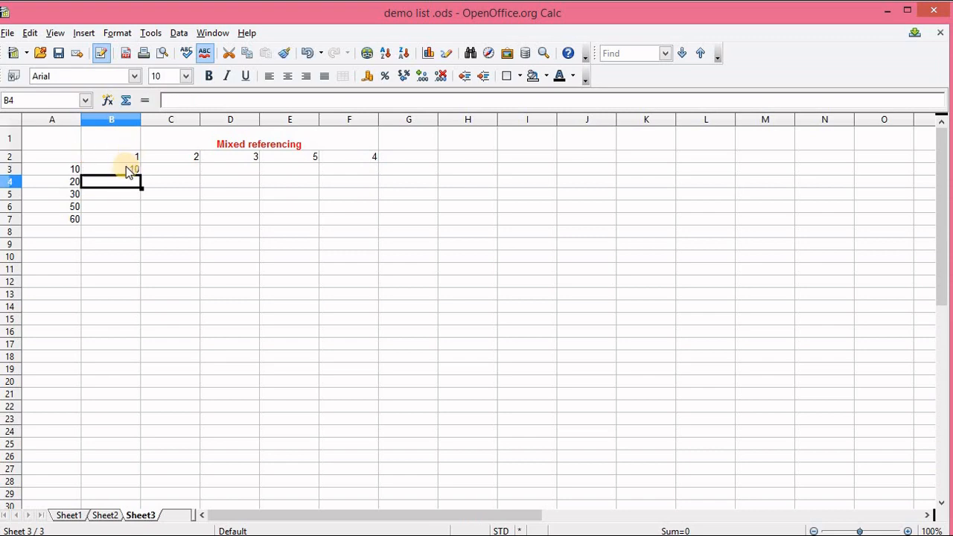
left_click(125, 167)
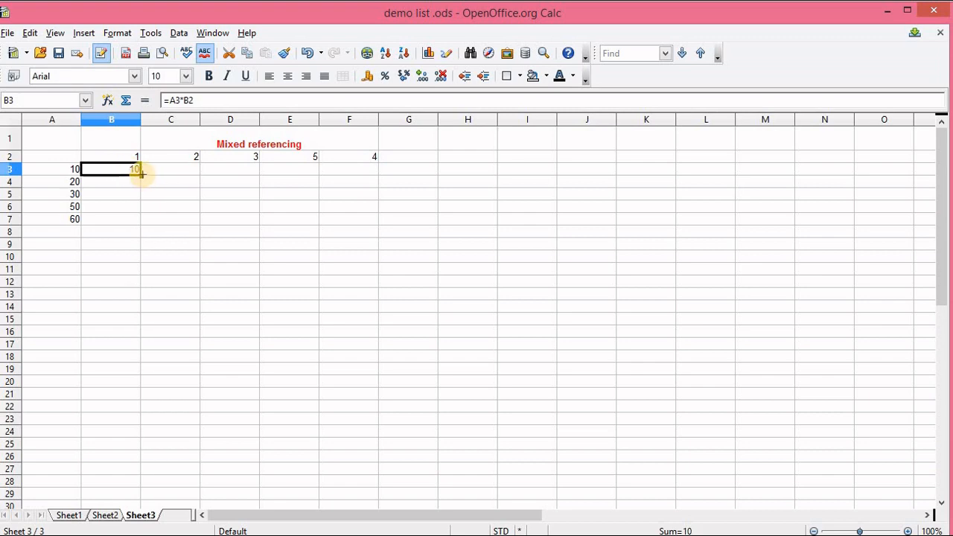
left_click_drag(141, 173, 130, 223)
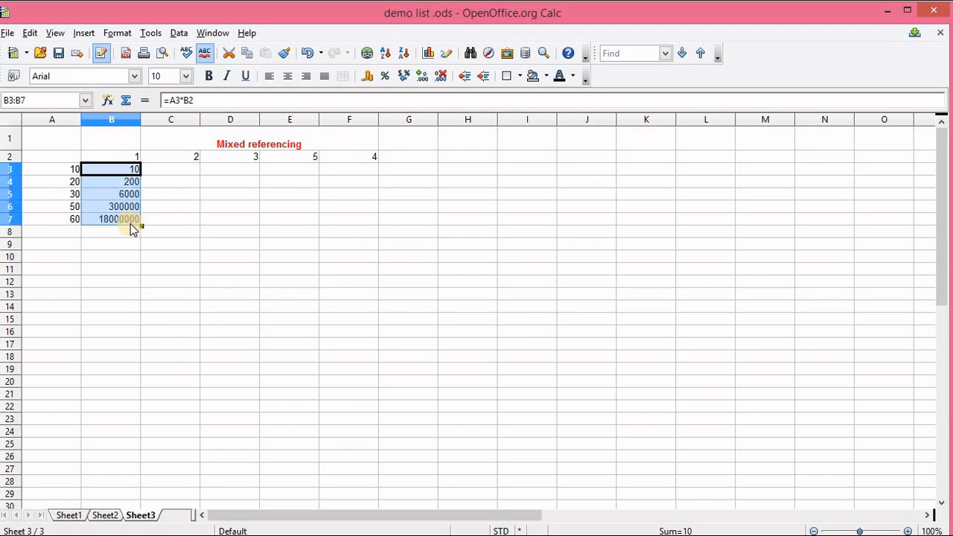
Inspect the filled formulas in B3 through B7 against the column A values and the multiplier in B2
left_click(133, 171)
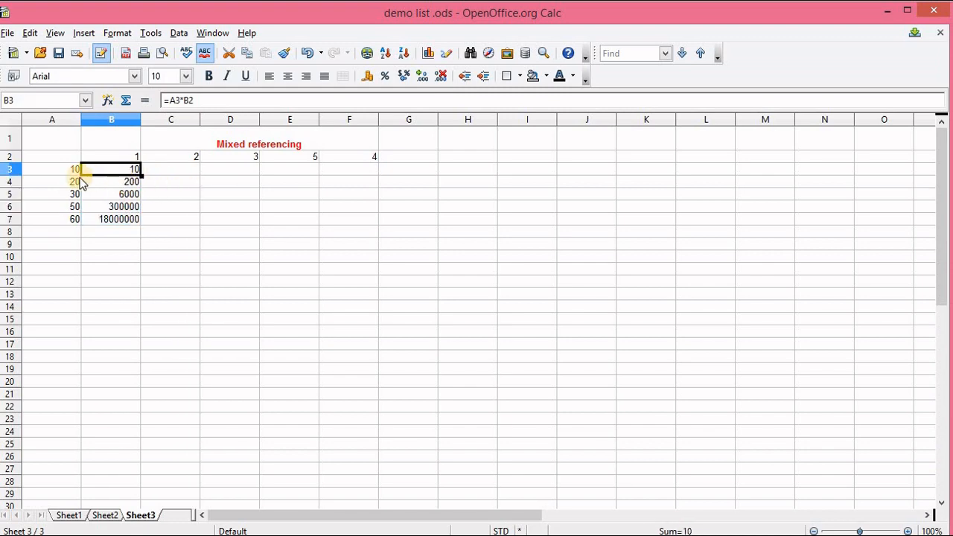
left_click(105, 184)
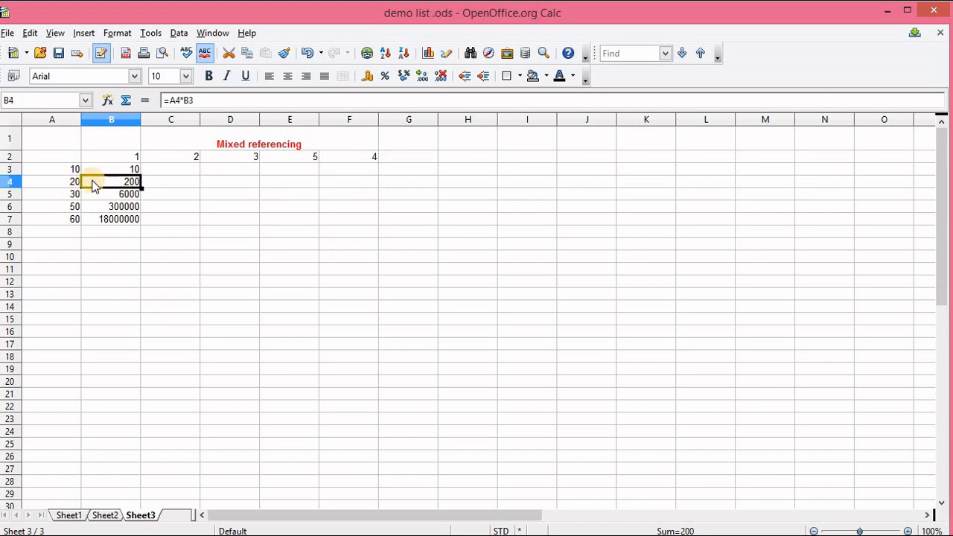
left_click(70, 182)
left_click(128, 158)
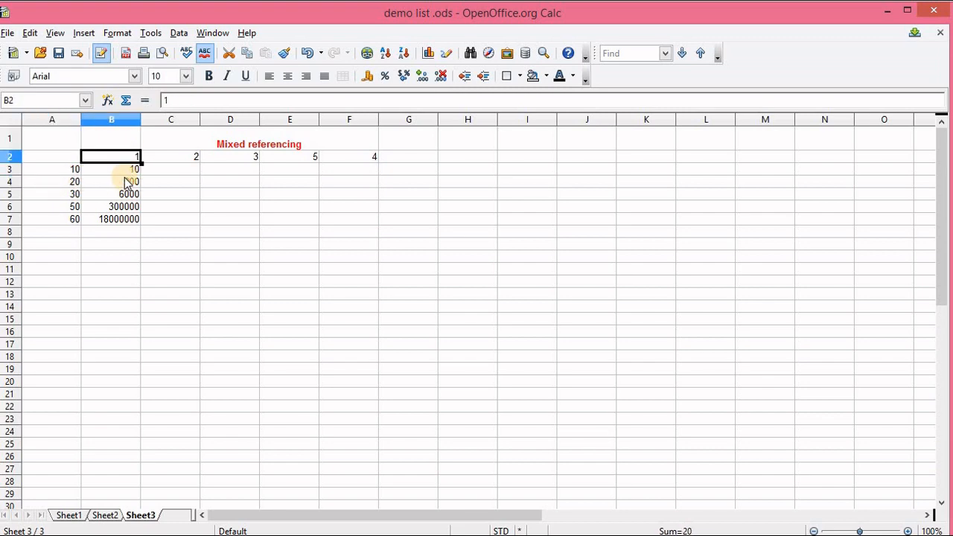
left_click(123, 181)
left_click(75, 197)
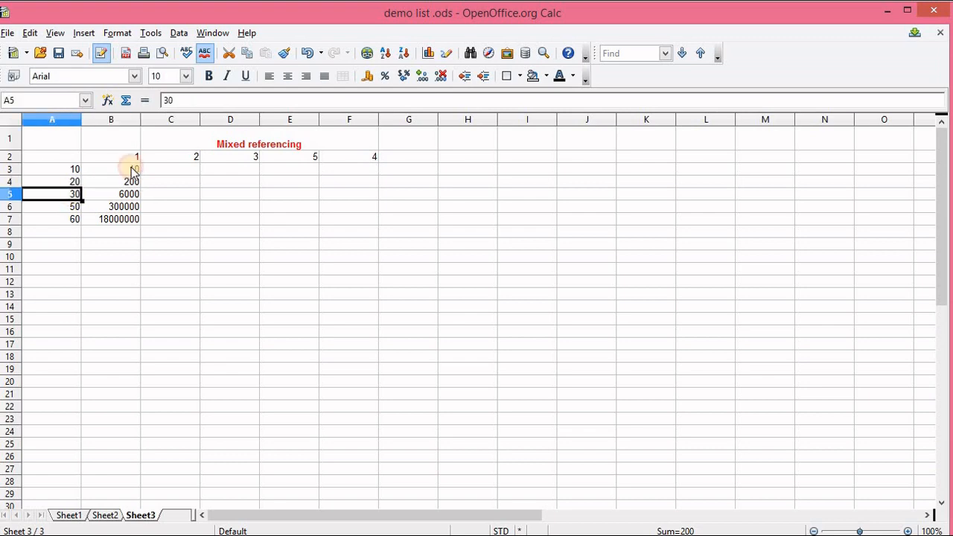
left_click(137, 158)
left_click(126, 208)
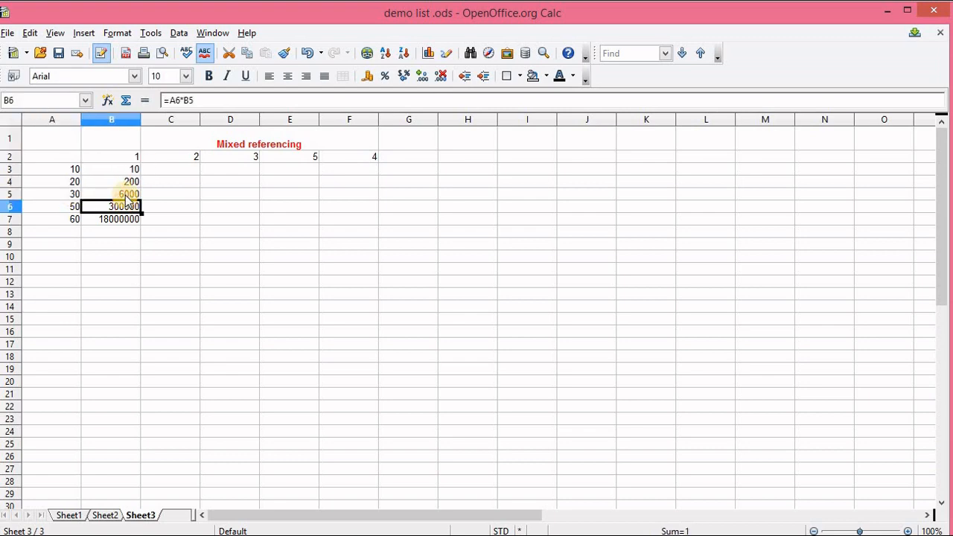
left_click(123, 195)
left_click(123, 209)
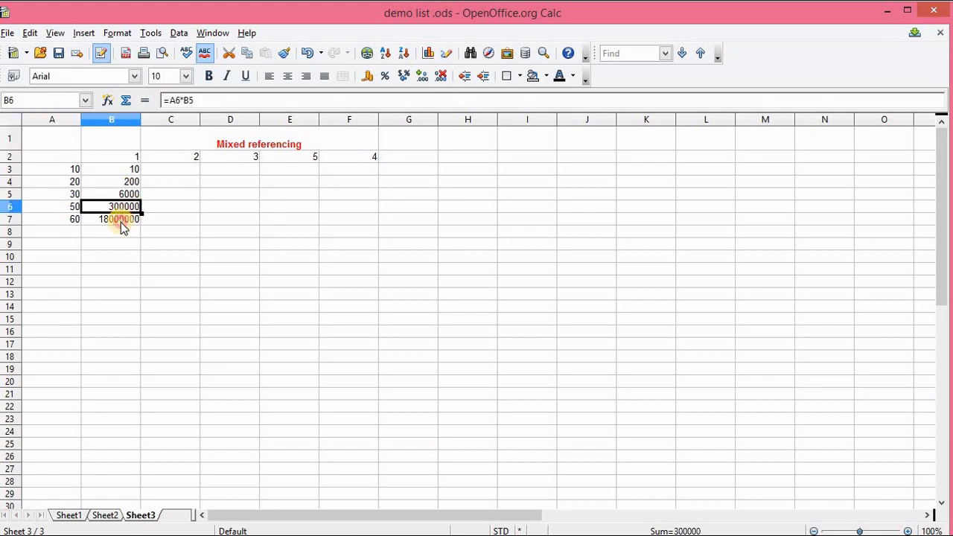
left_click(121, 222)
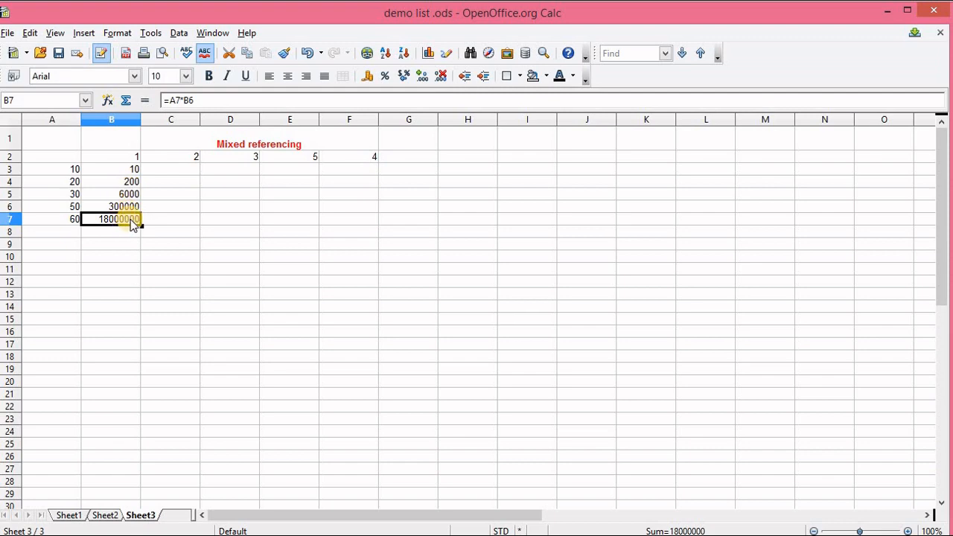
Compare the filled formulas in B3, B4 and B6 with the column A values and the B2 multiplier
left_click(129, 171)
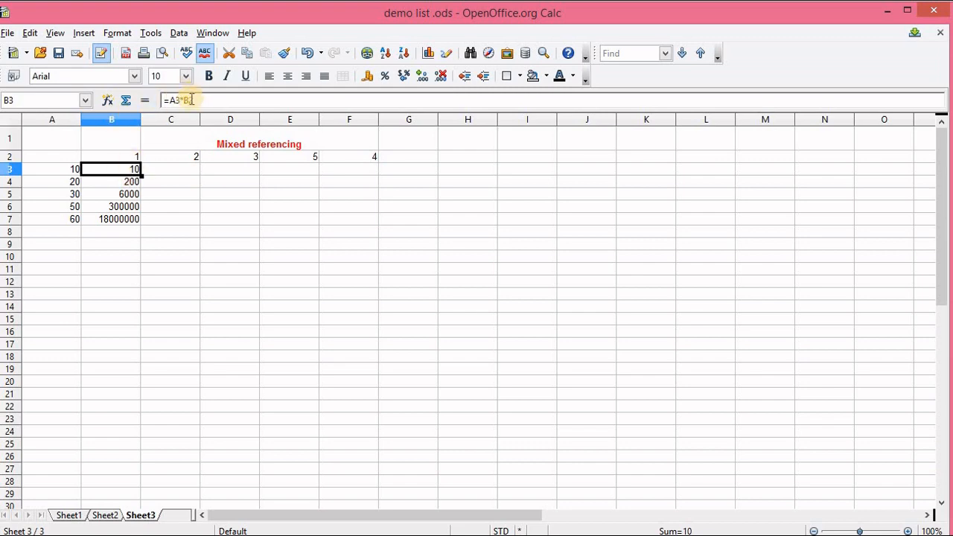
left_click(109, 180)
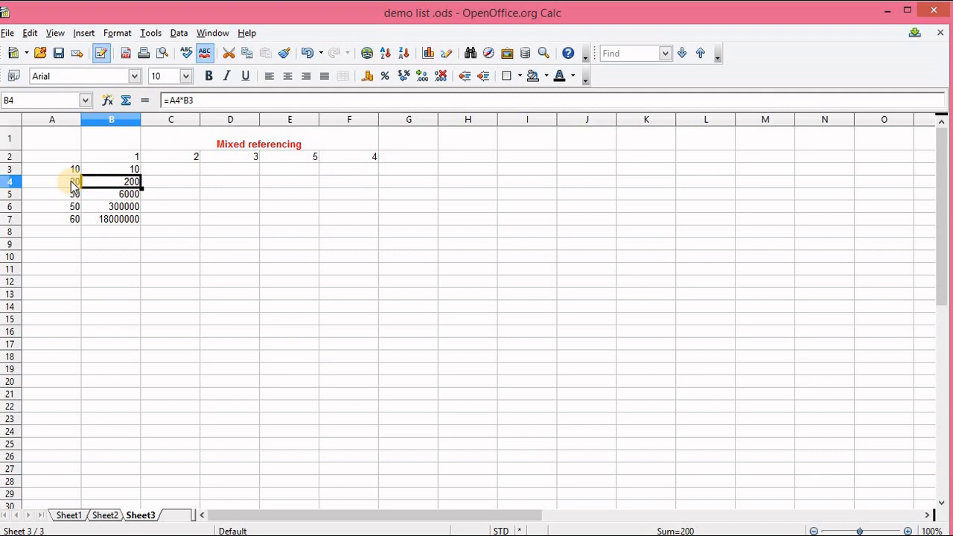
left_click(114, 170)
left_click(79, 195)
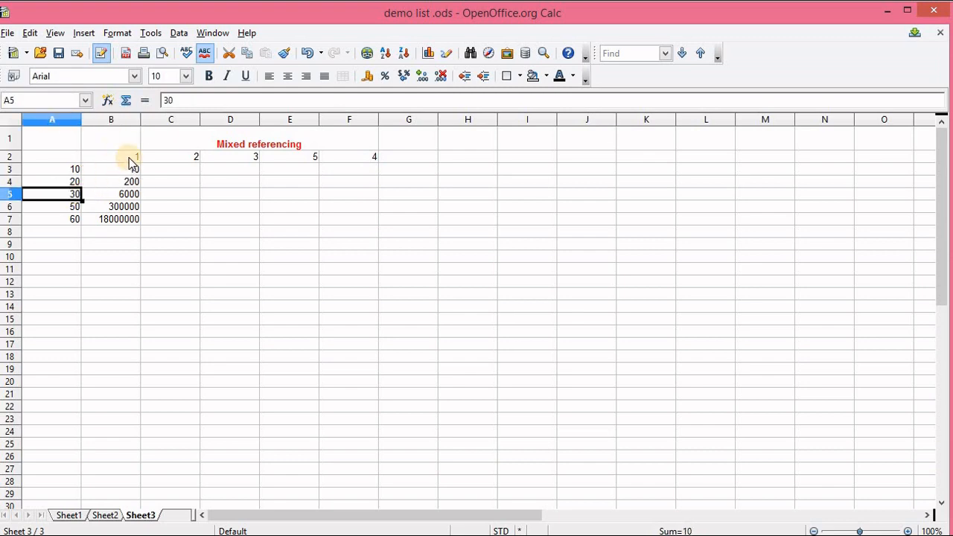
left_click(129, 165)
left_click(121, 208)
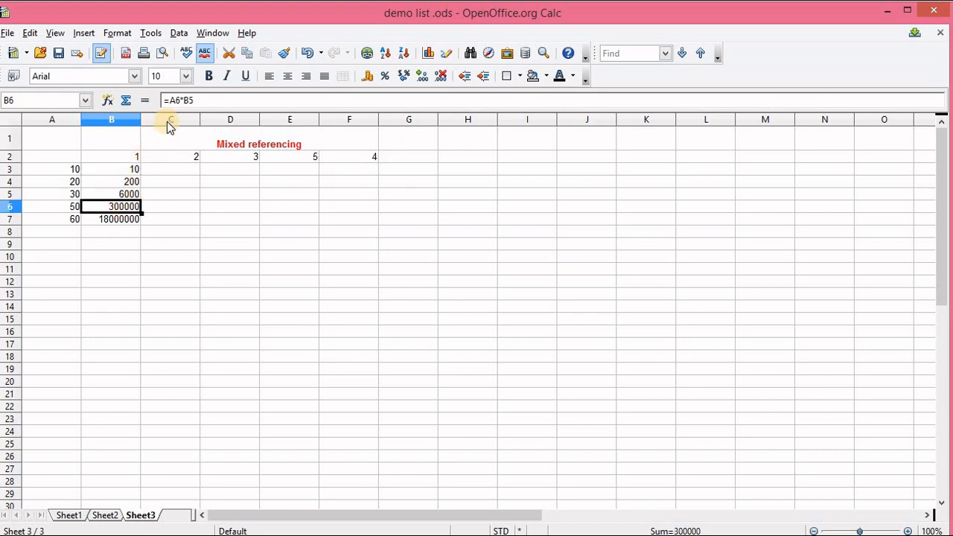
left_click(128, 183)
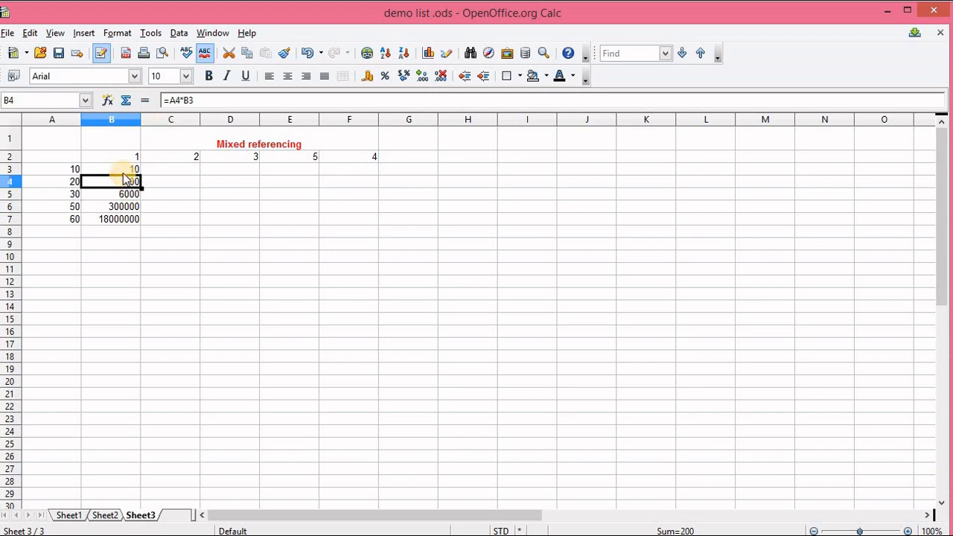
Trace the references in B3's formula to A3 and B2, and pair A4 with the same B2 multiplier
left_click(123, 173)
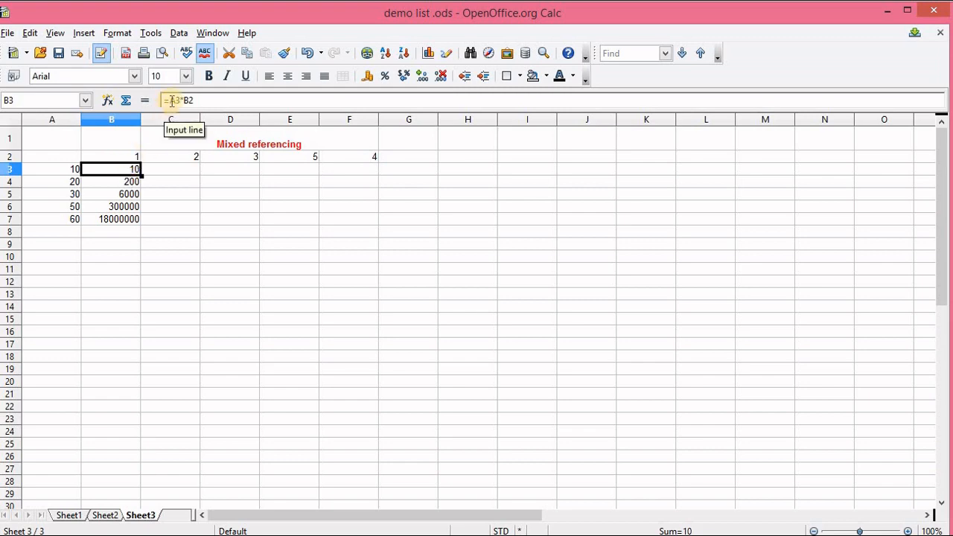
left_click(71, 170)
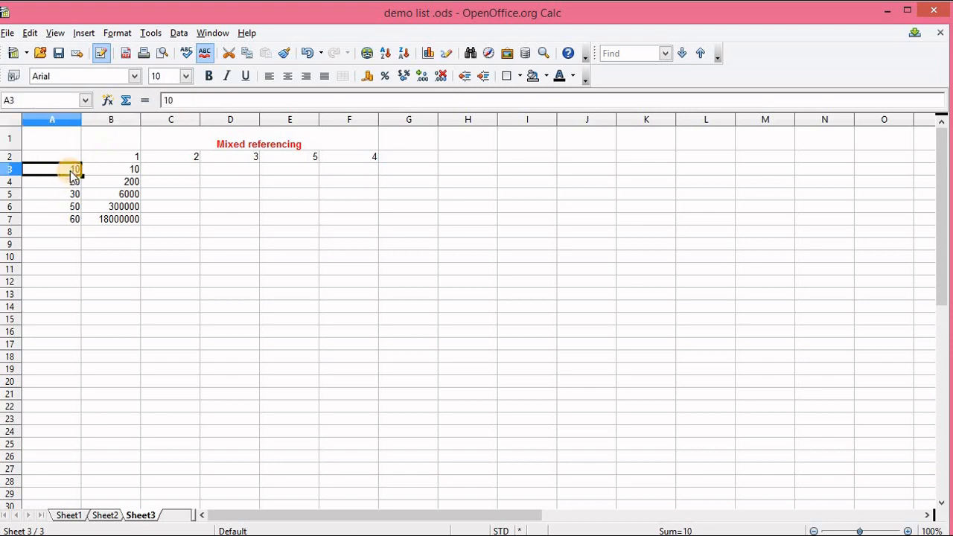
left_click(108, 155)
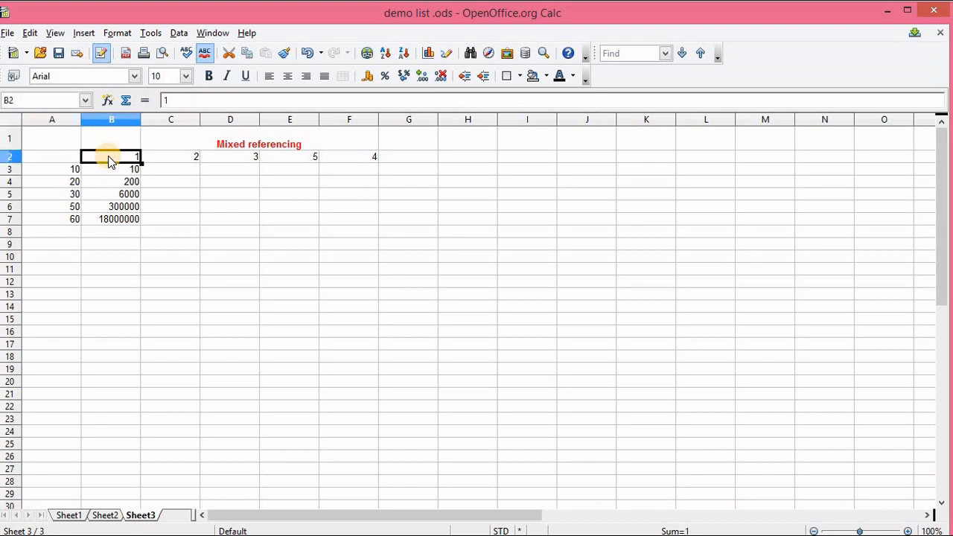
left_click(77, 183)
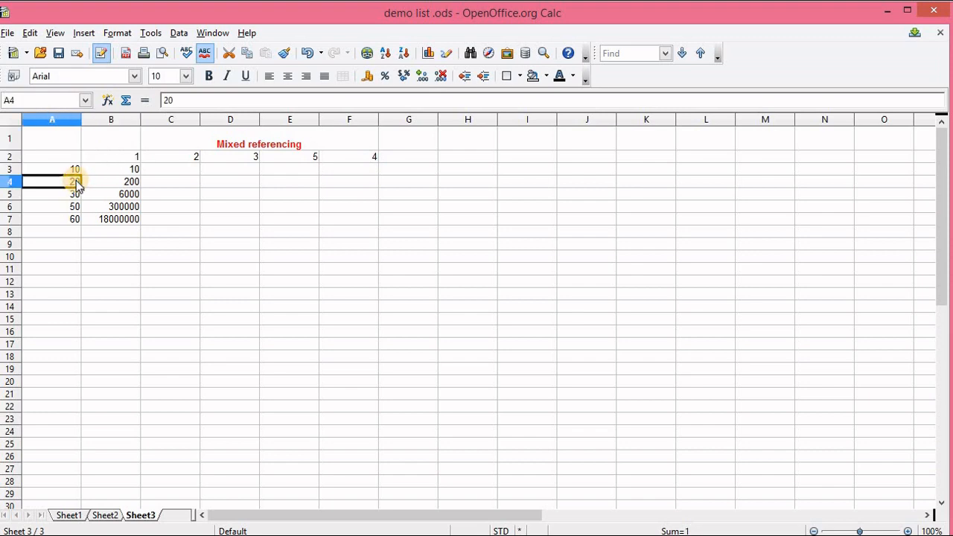
left_click(122, 154)
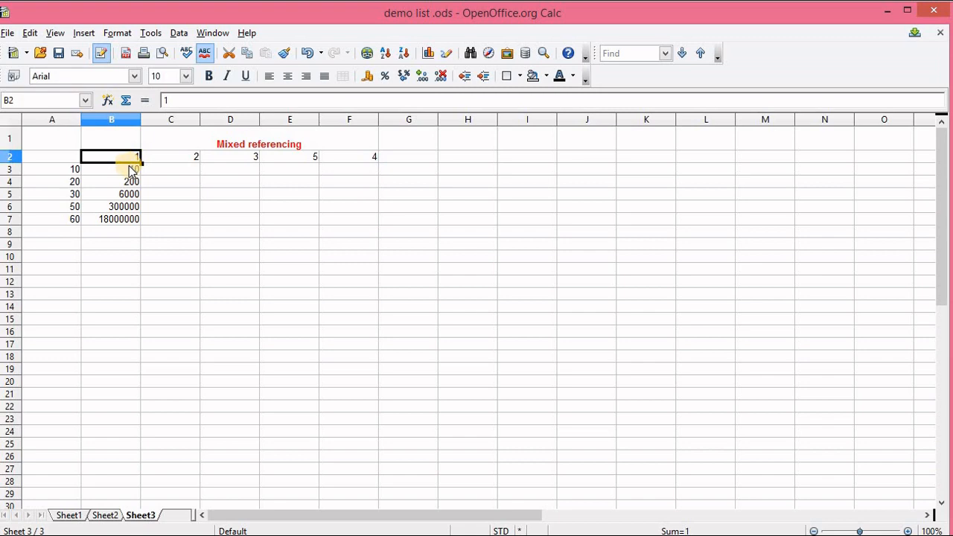
left_click(130, 170)
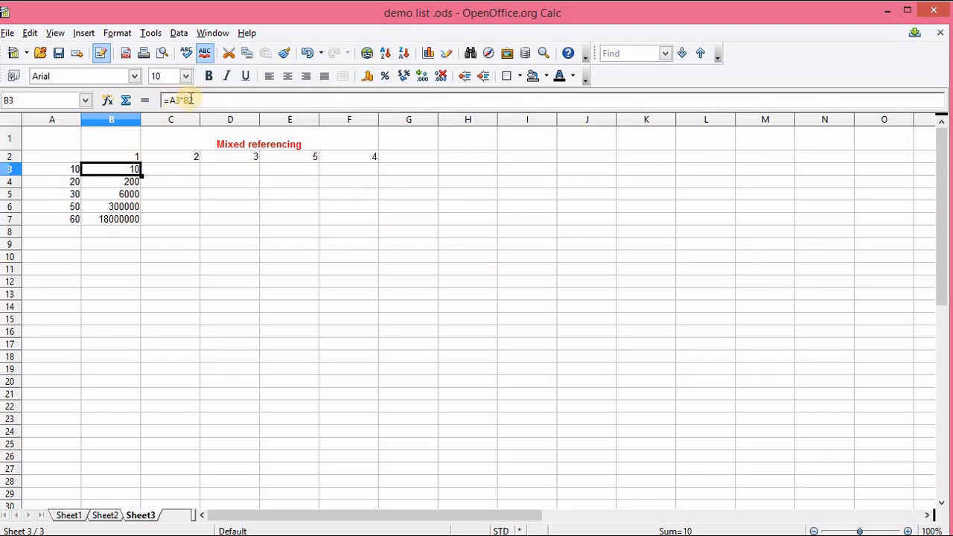
left_click(129, 155)
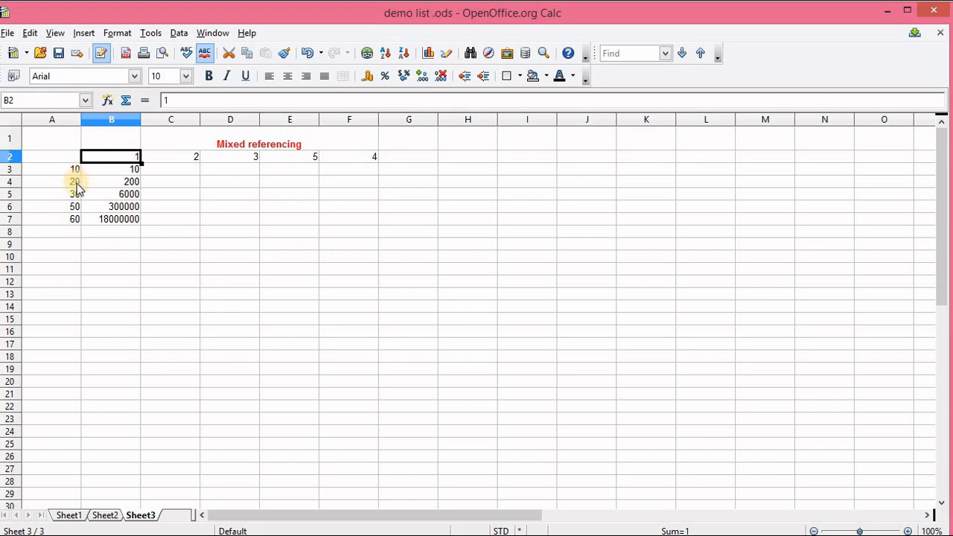
left_click(134, 170)
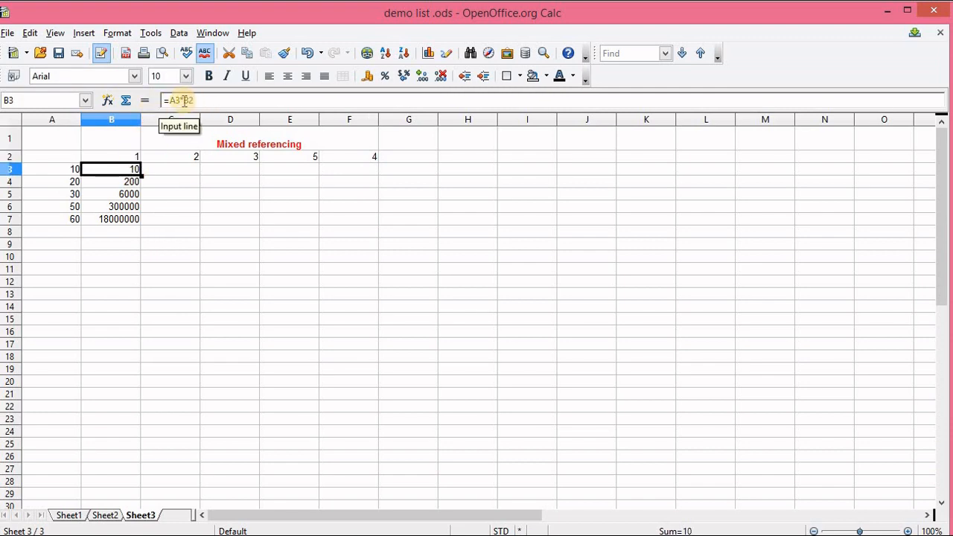
Examine the highlighted references of B3's formula and go through the column A values in A3, A4 and A5
left_click(184, 101)
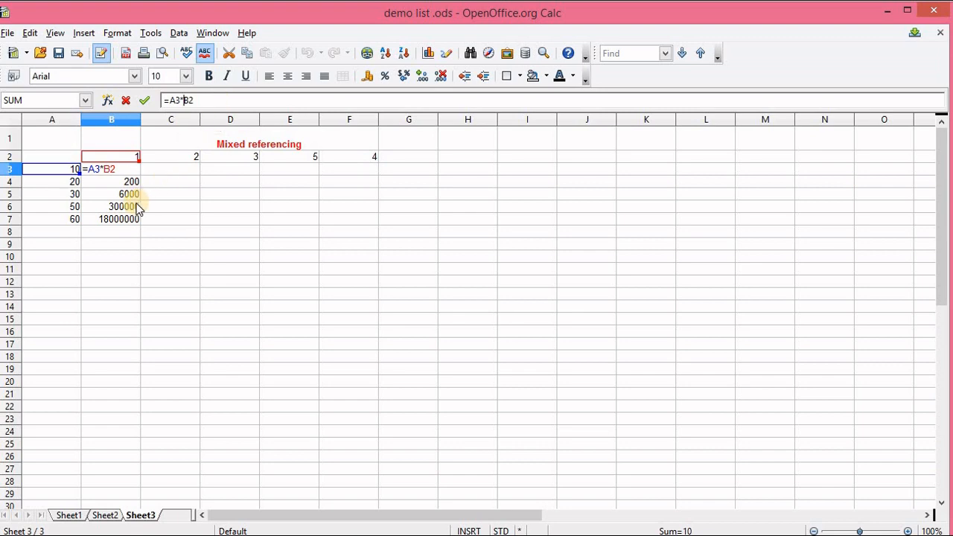
key("Return")
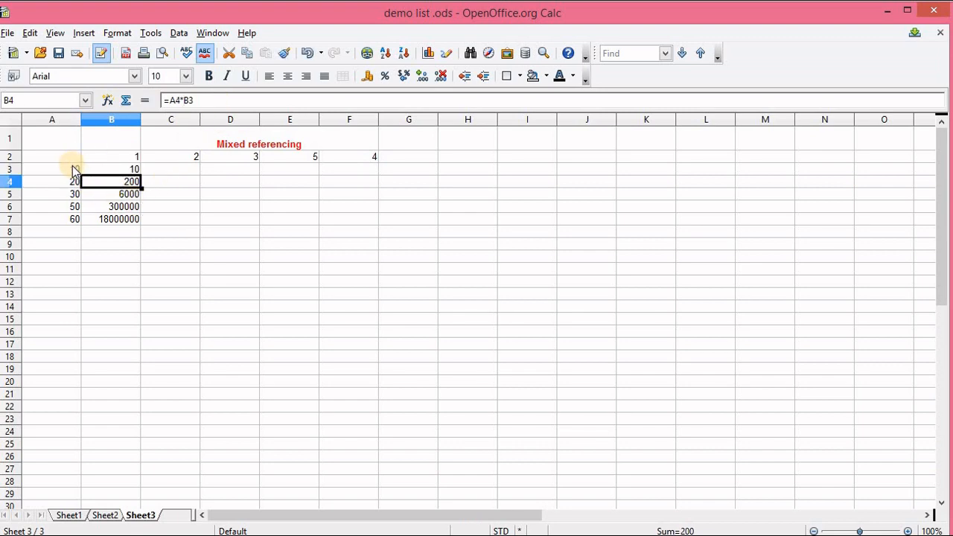
left_click(75, 169)
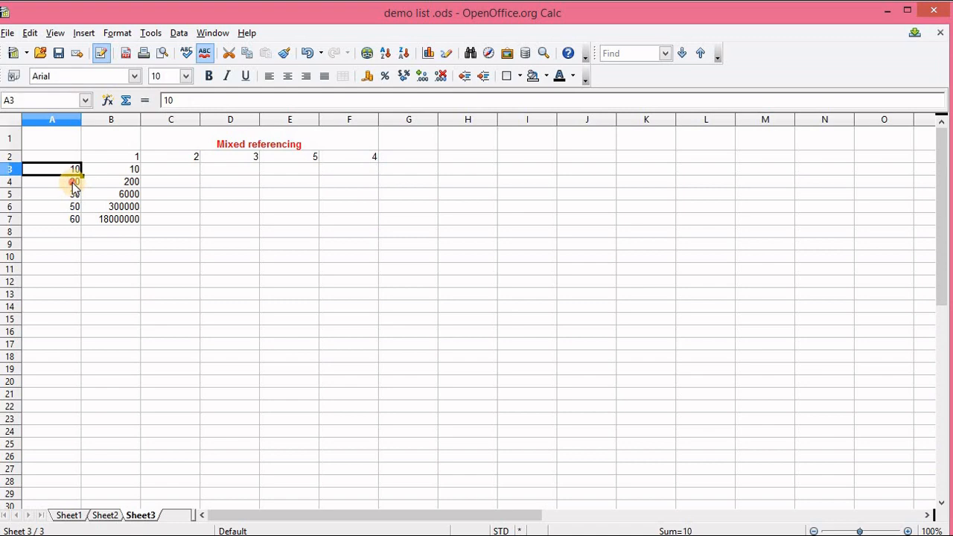
left_click(74, 182)
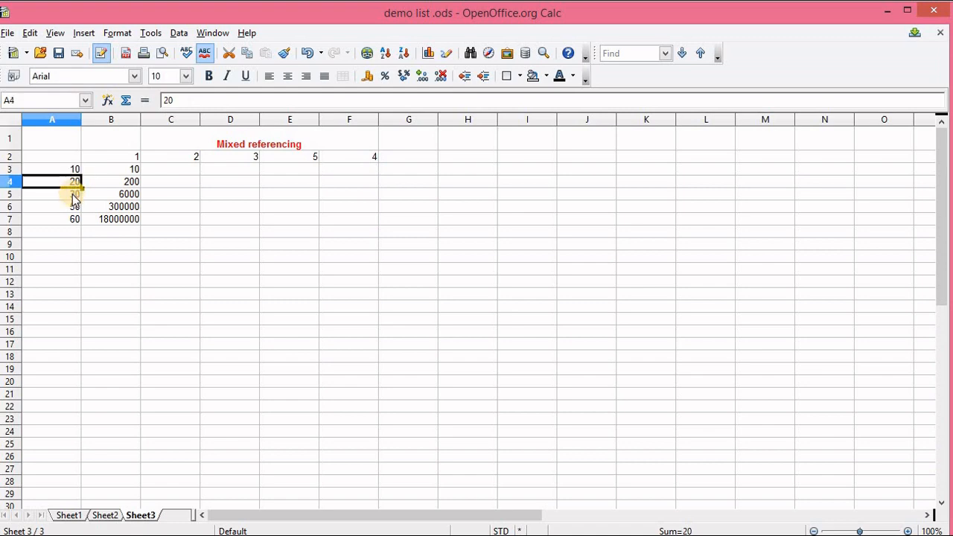
left_click(75, 194)
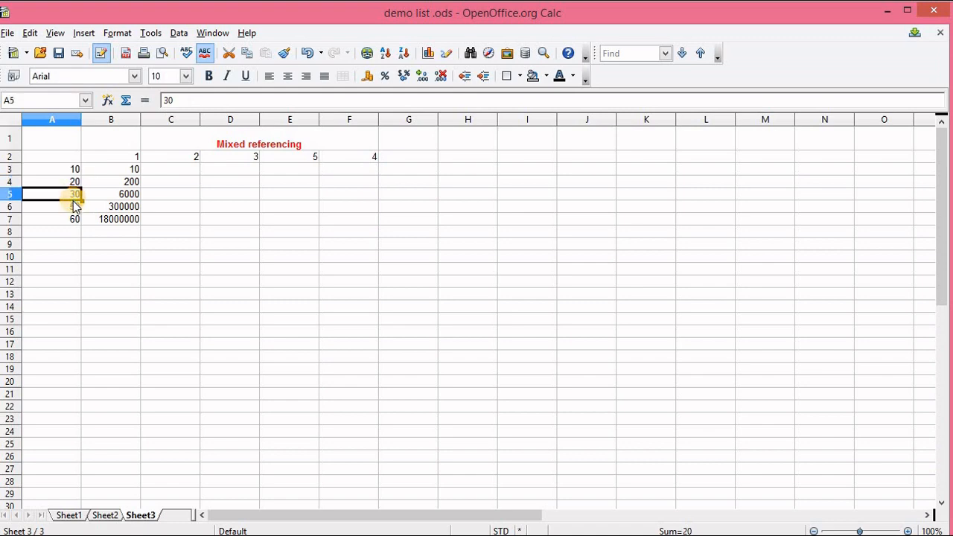
Change the formula in B3 to =A3*$B$2 and fill it down through B7
left_click(131, 169)
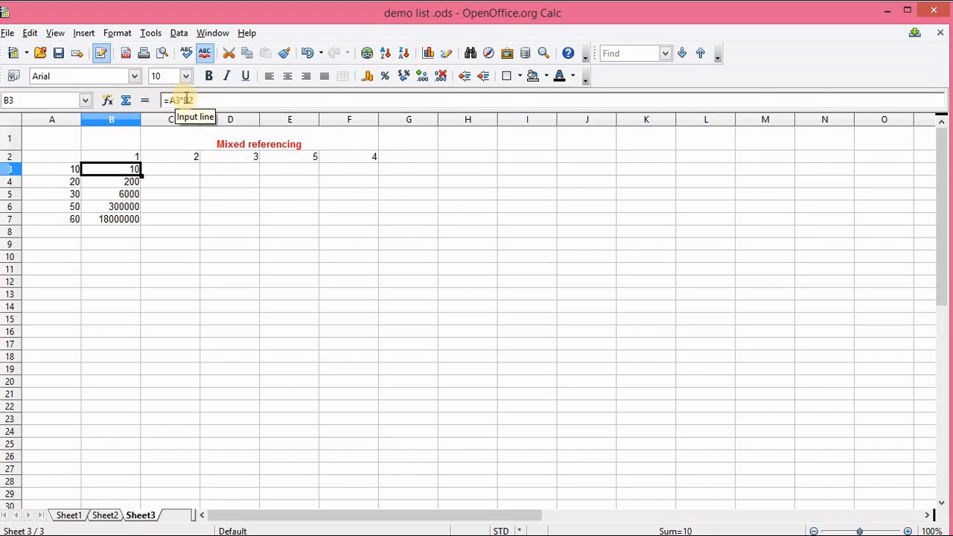
left_click(191, 98)
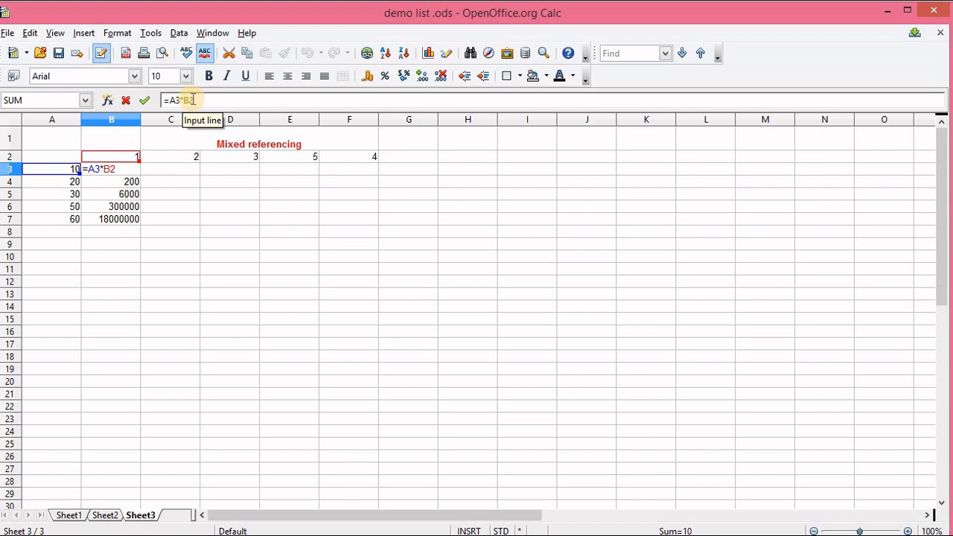
type("$B")
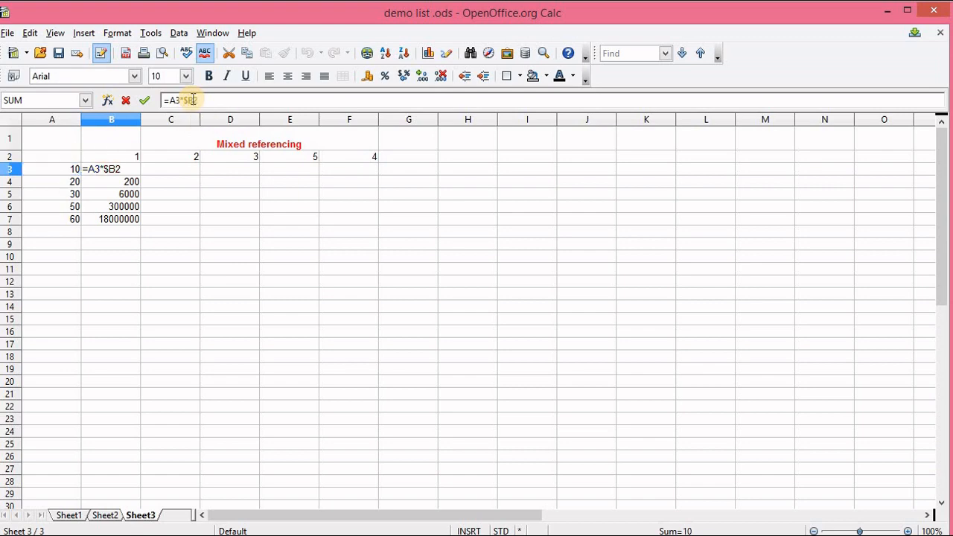
type("$")
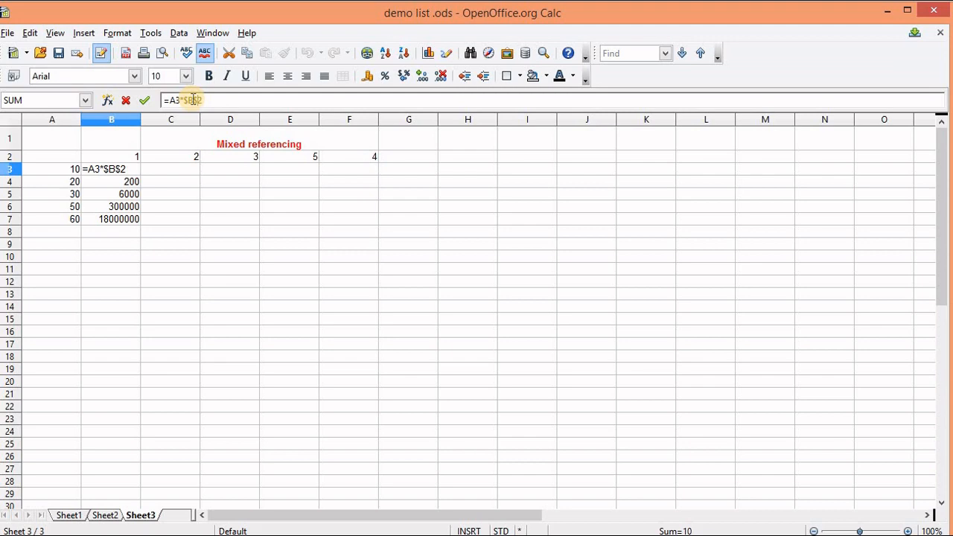
key("Return")
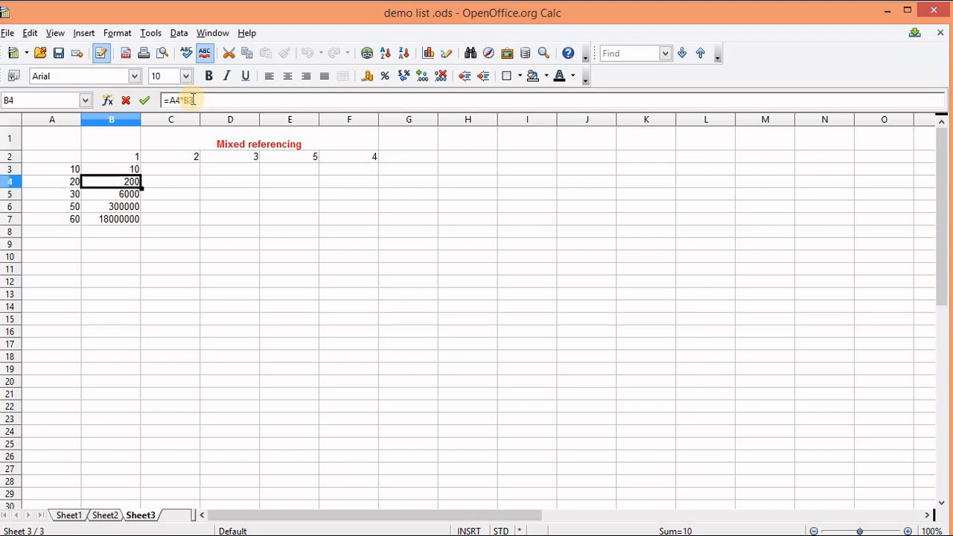
left_click(136, 168)
left_click_drag(139, 174, 138, 227)
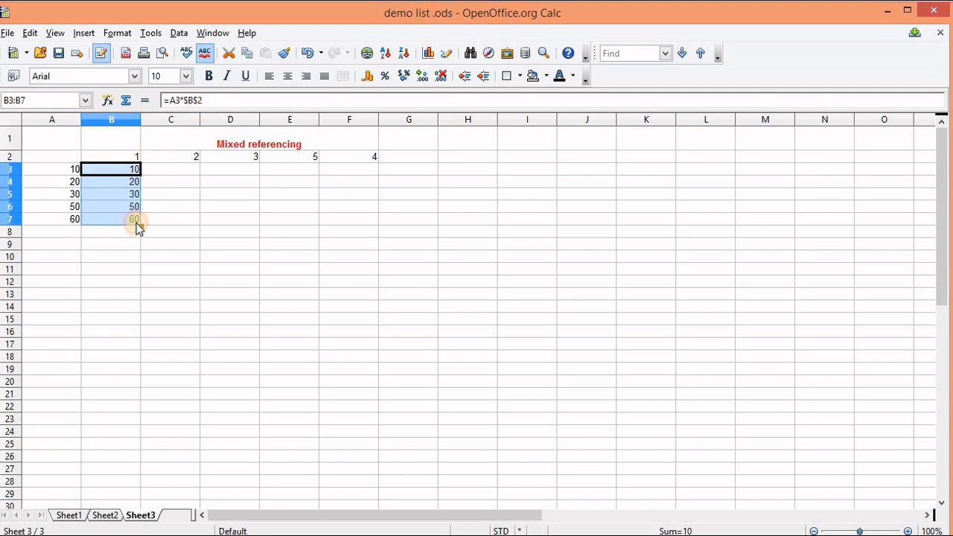
Check the formulas in B4 and B3 against the fixed multiplier cell B2
left_click(128, 183)
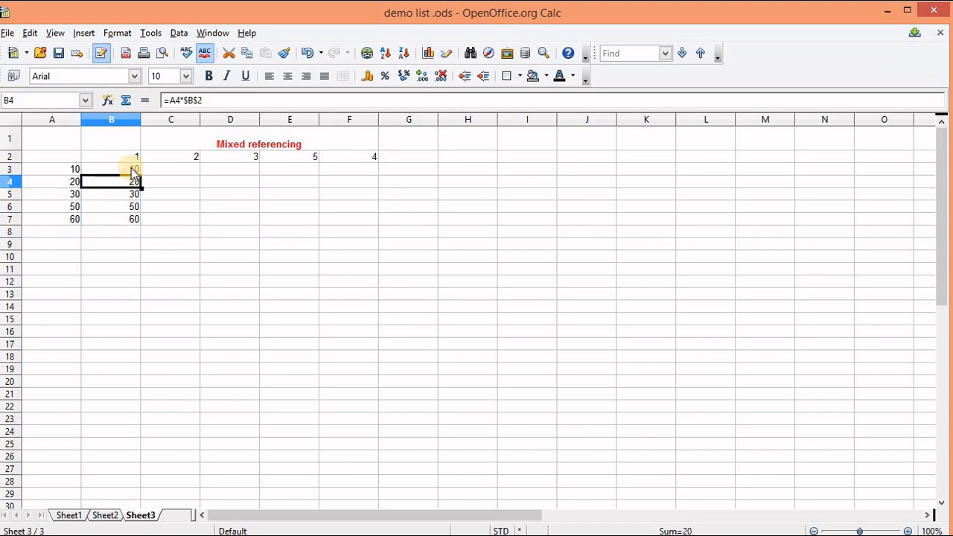
left_click(132, 166)
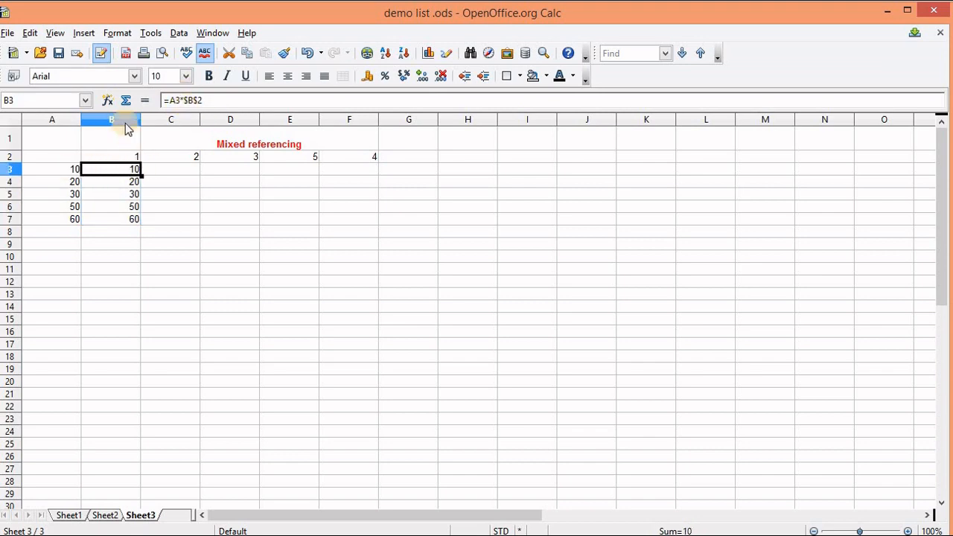
left_click(128, 154)
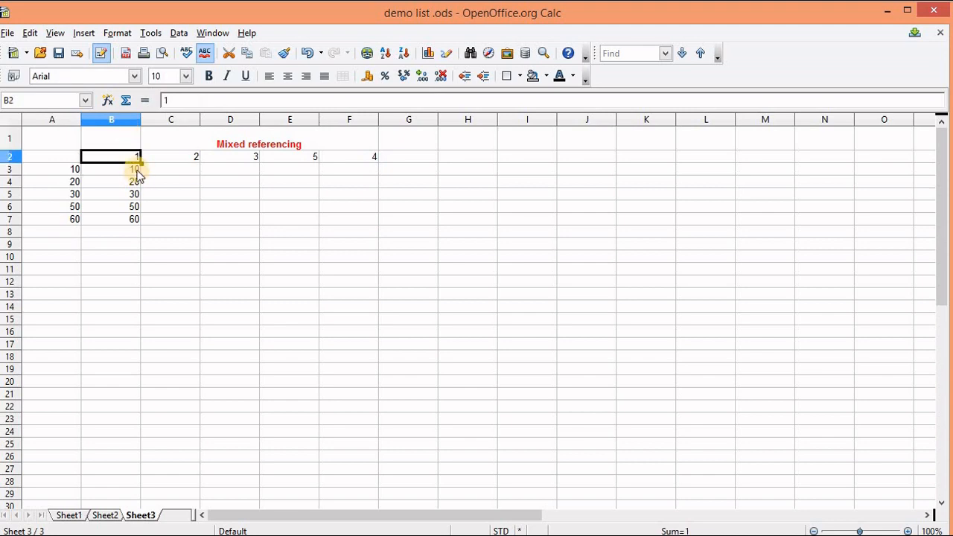
left_click(137, 170)
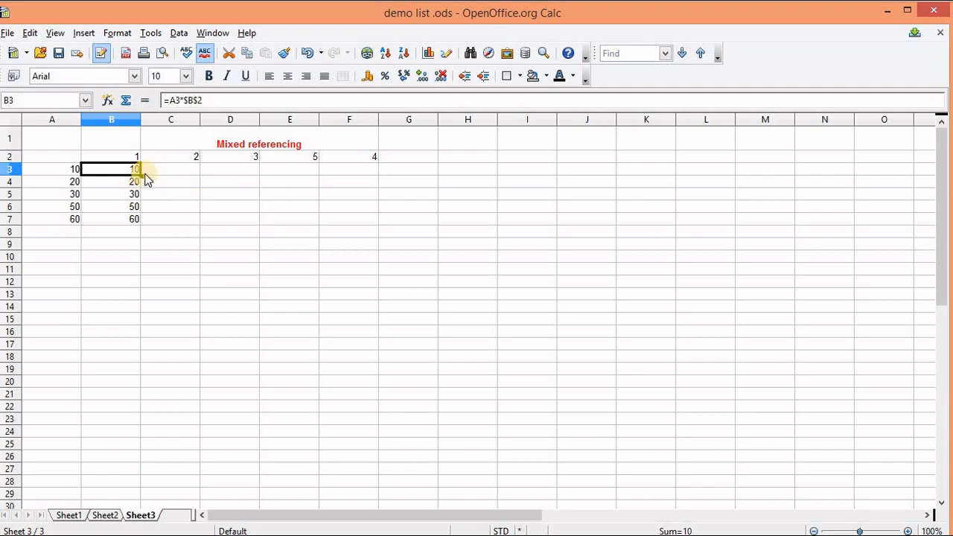
Fill the absolute-reference formula from B3 across row 3 through F3
left_click(181, 164)
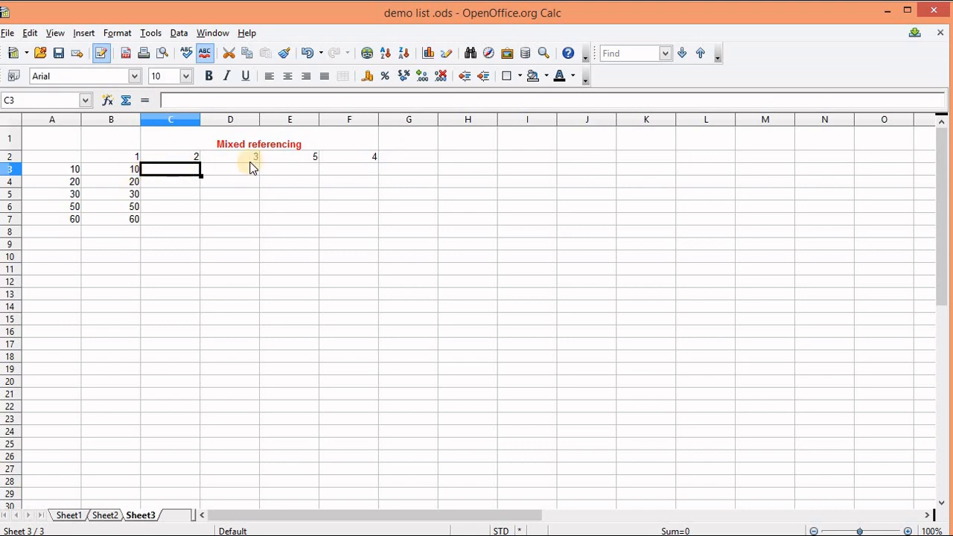
left_click(135, 176)
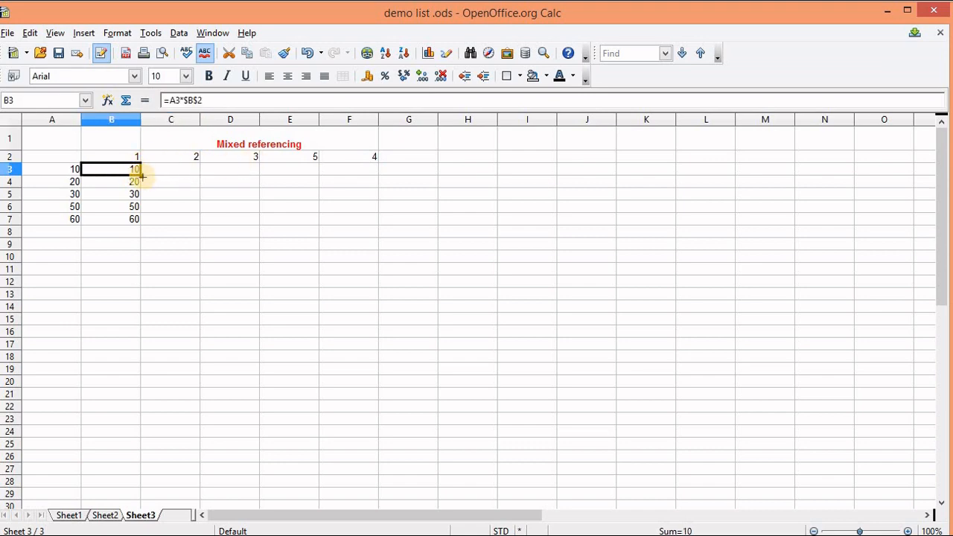
left_click_drag(141, 175, 371, 176)
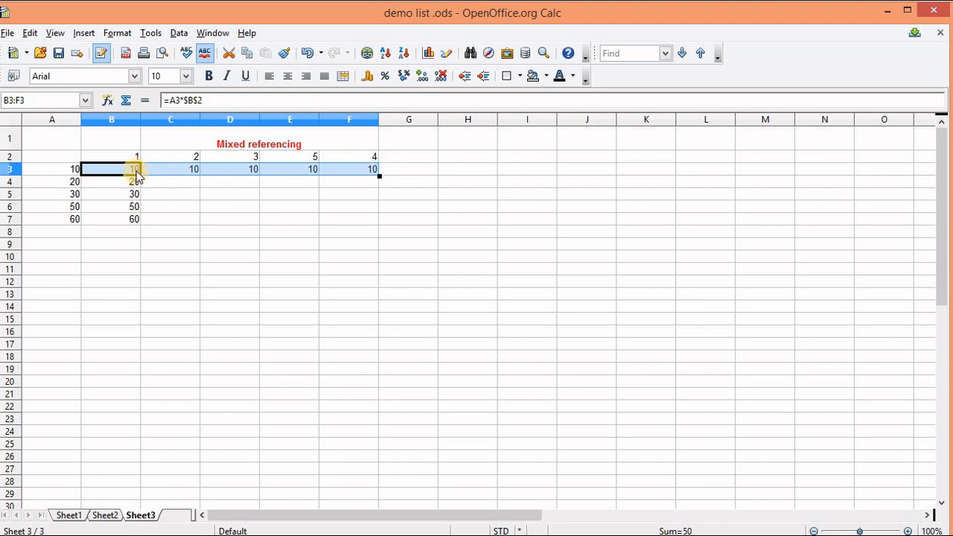
Inspect the row 3 formulas in B3, C3 and D3 to compare how their references change across columns
left_click(136, 172)
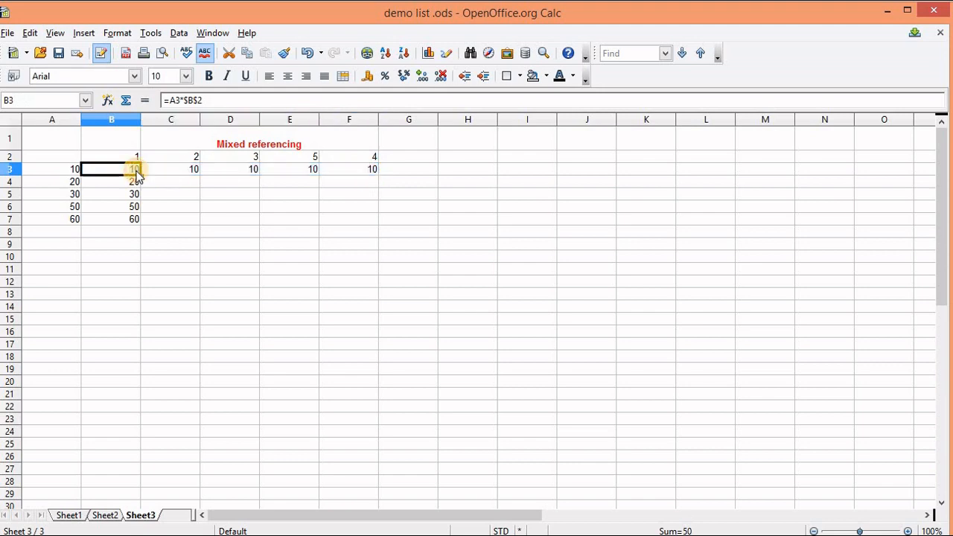
left_click(190, 170)
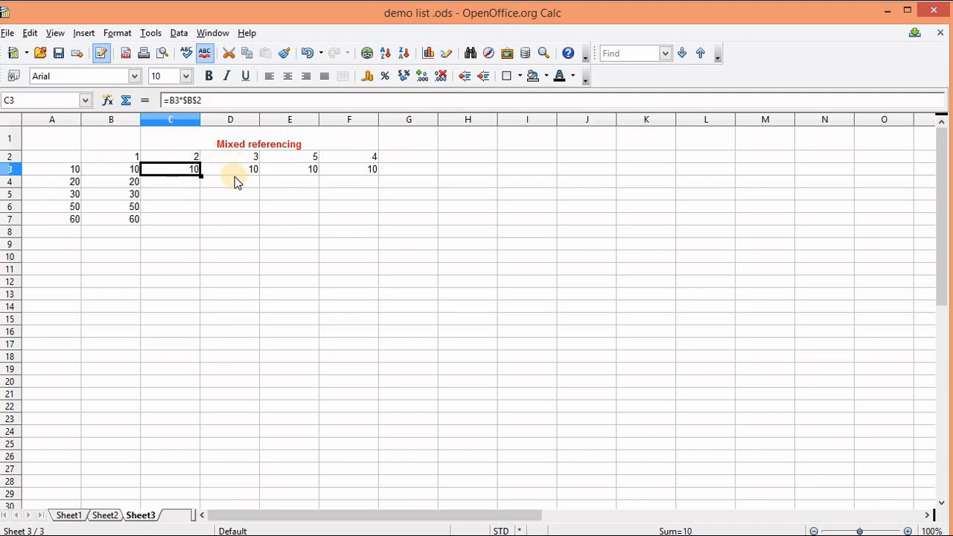
left_click(236, 176)
left_click(181, 175)
left_click(125, 169)
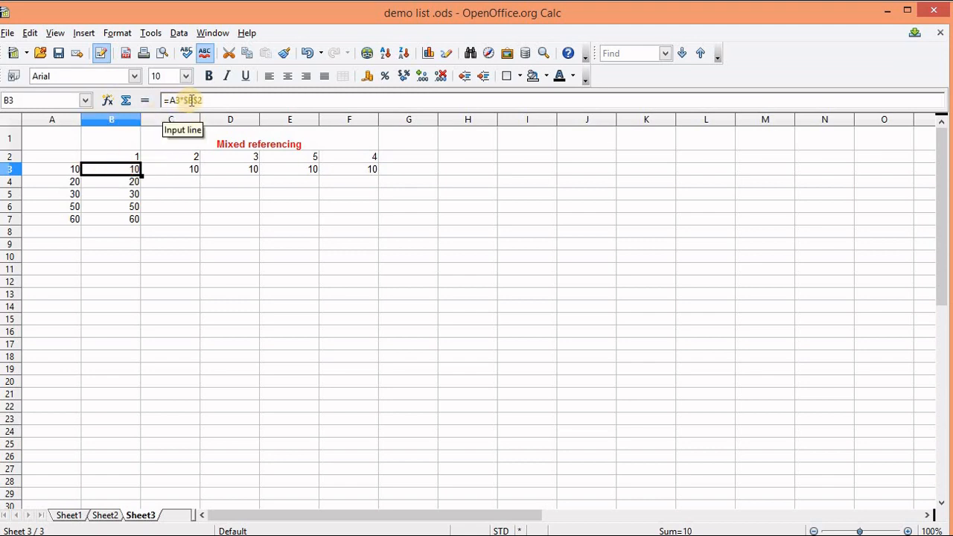
left_click(165, 168)
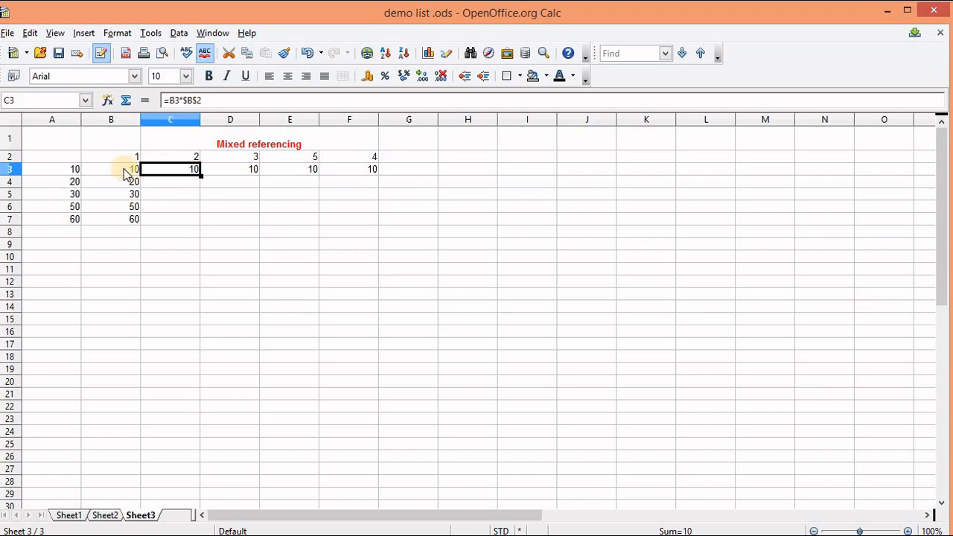
Compare the formulas in B3, C3, D3 and E3 to see how the copied references shift across row 3
left_click(124, 168)
left_click(165, 168)
left_click(245, 171)
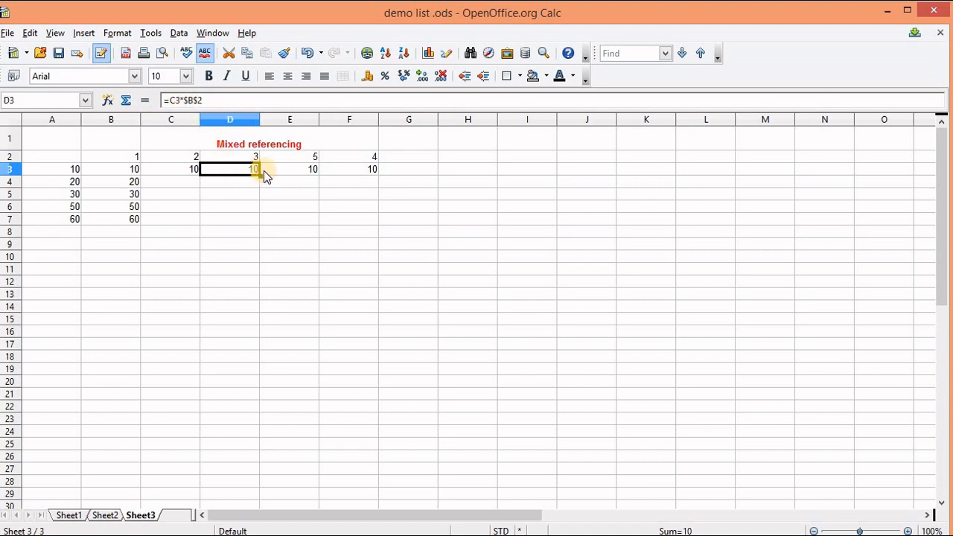
left_click(267, 171)
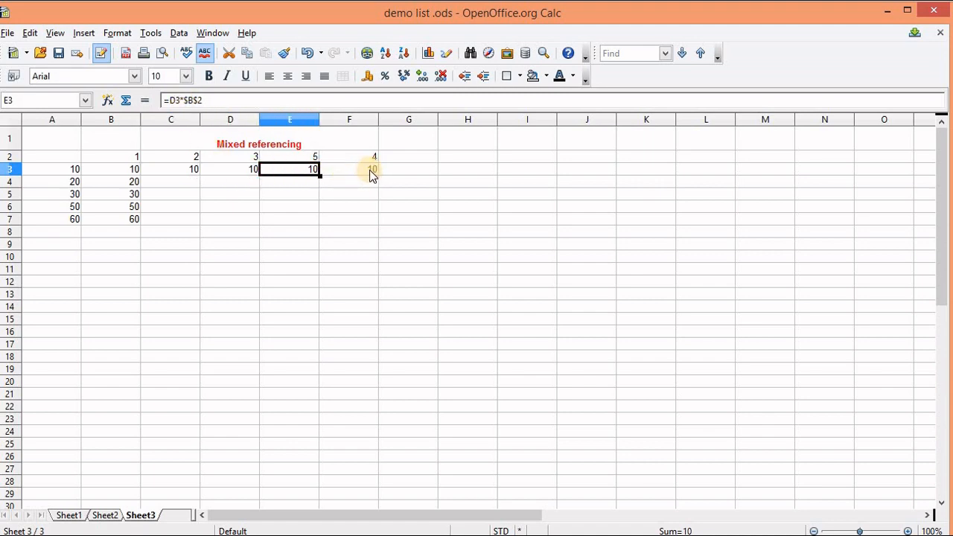
left_click(131, 169)
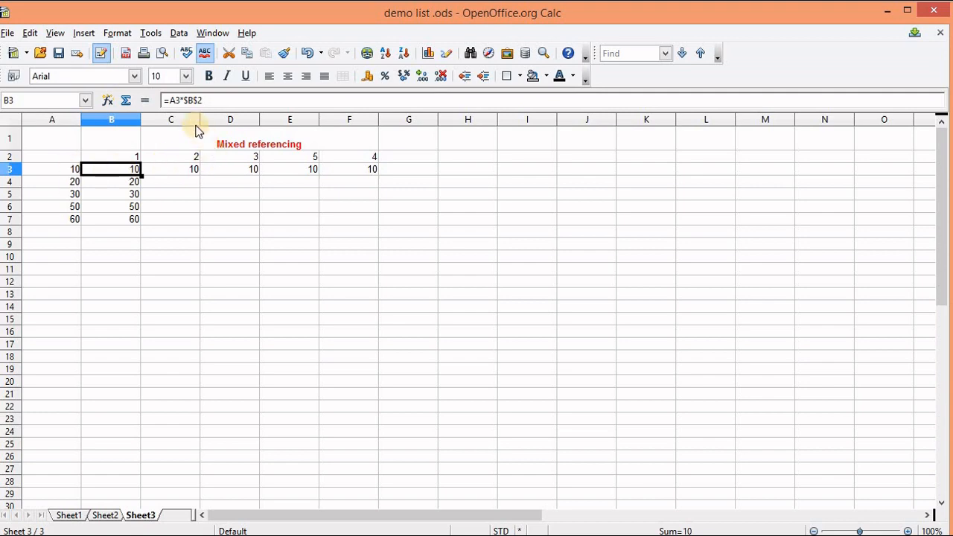
left_click(175, 171)
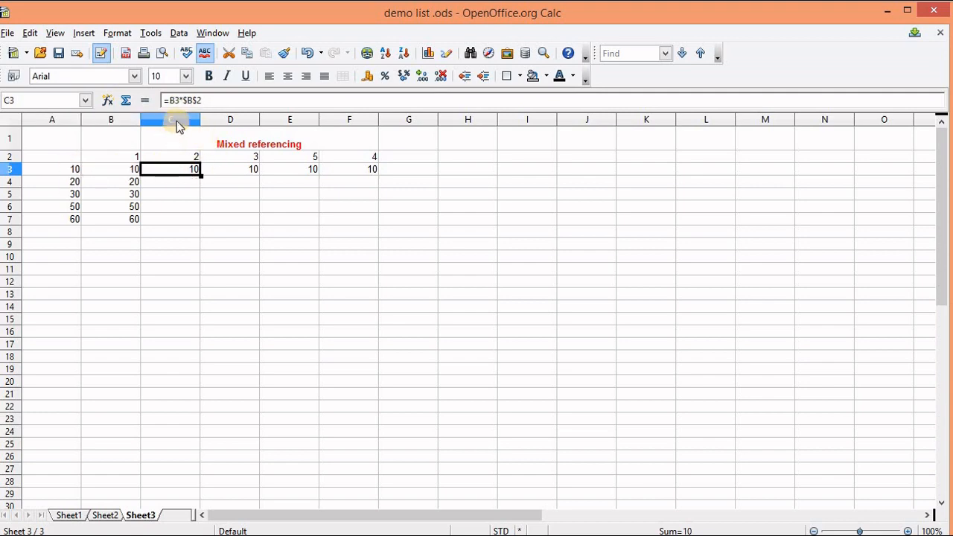
left_click(114, 172)
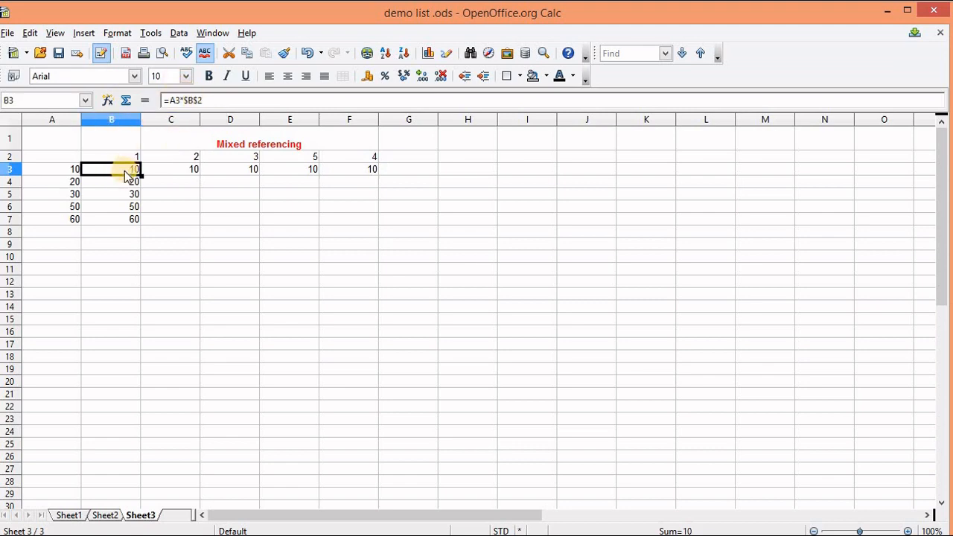
left_click(172, 170)
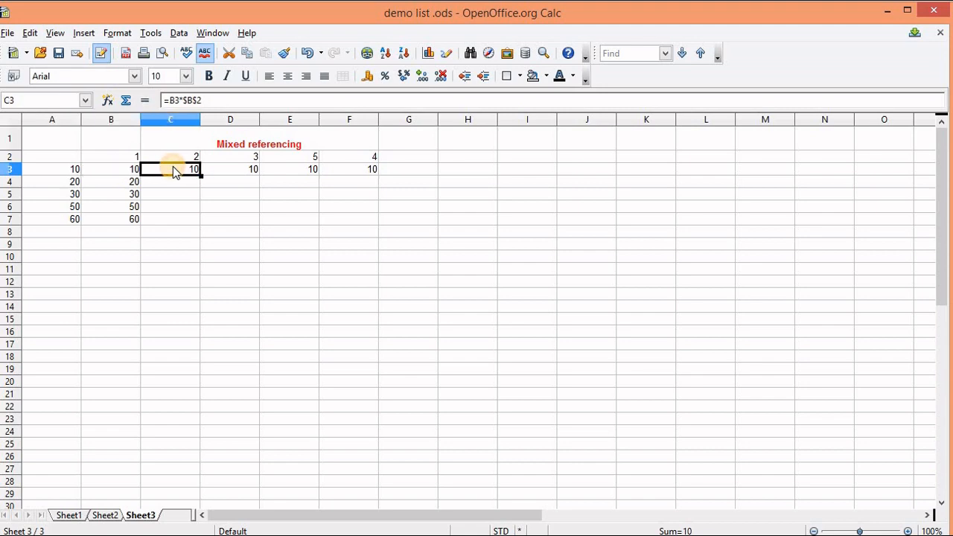
left_click(224, 169)
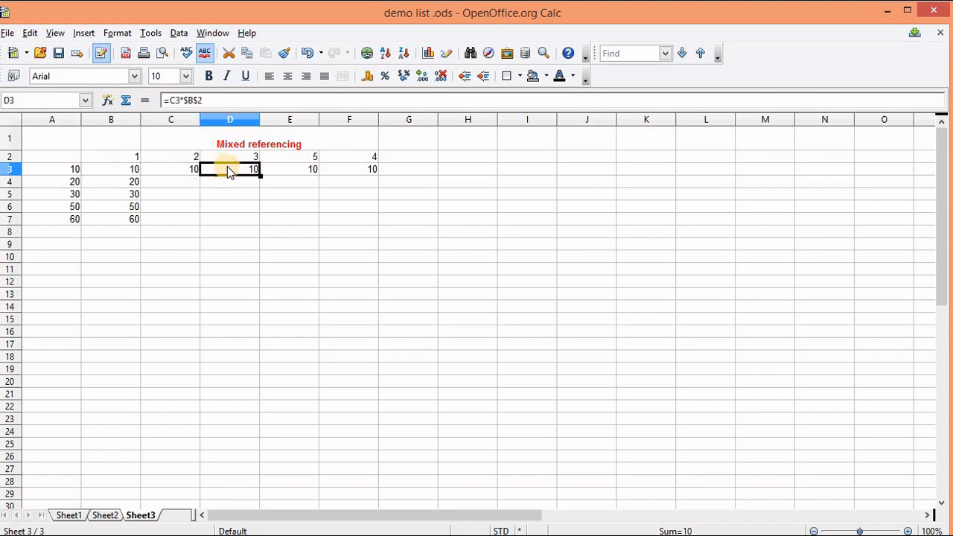
left_click(301, 170)
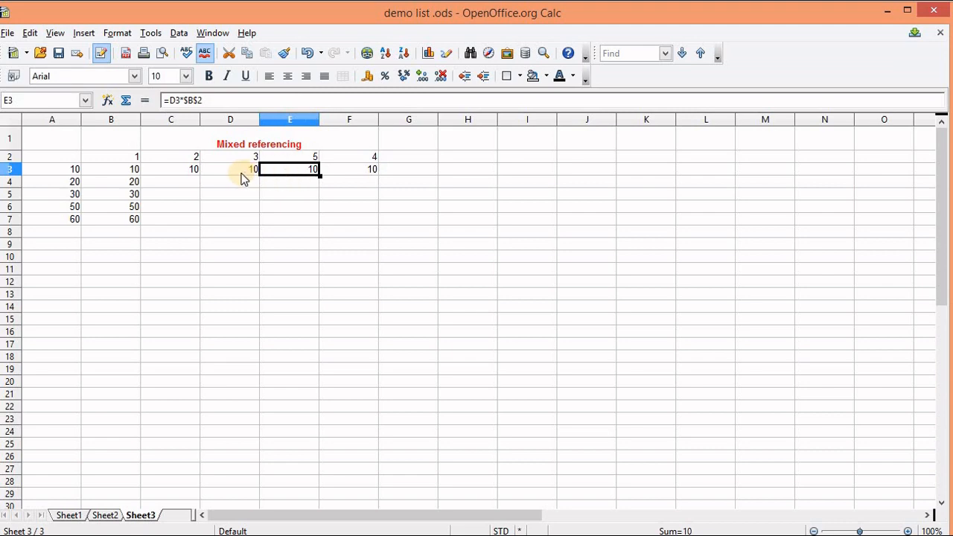
Examine which cells the formula in C3 refers to, leaving the formula as it is
left_click(218, 176)
left_click(186, 170)
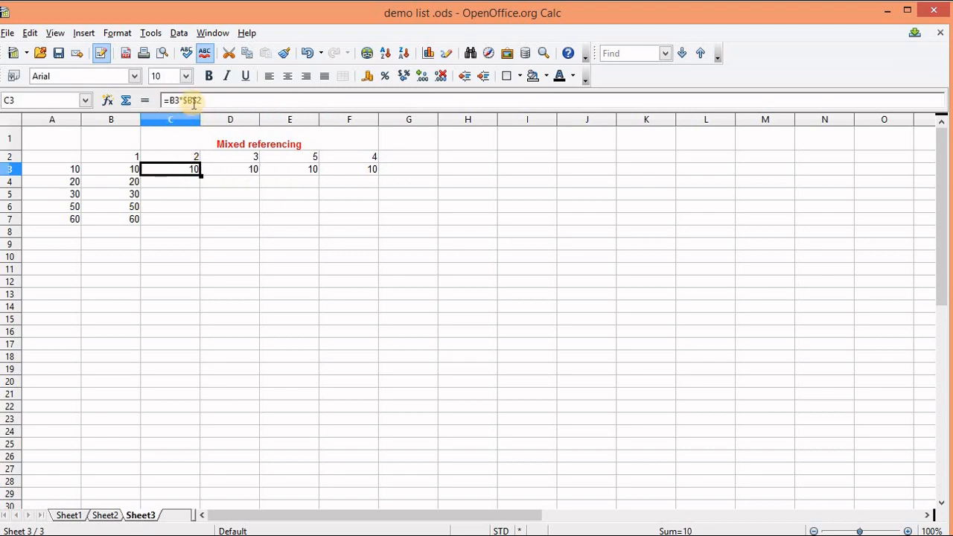
left_click(227, 102)
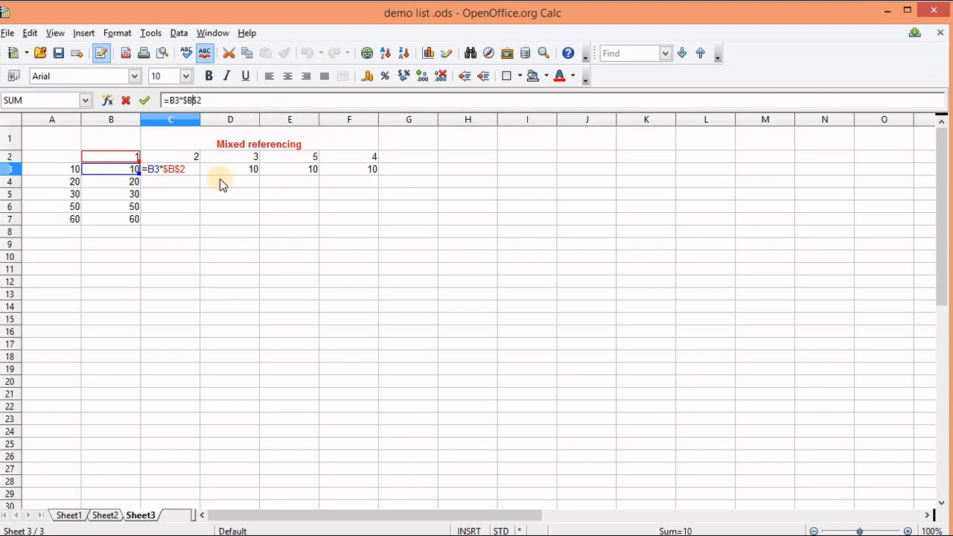
key("Return")
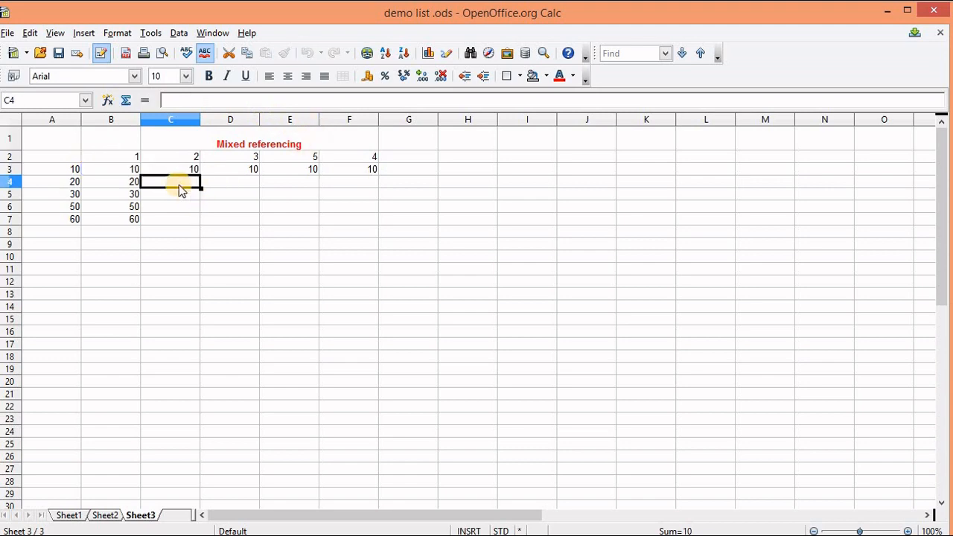
Change the formula in B3 to the mixed reference =$A3*B$2
left_click(112, 169)
left_click(246, 100)
key("BackSpace")
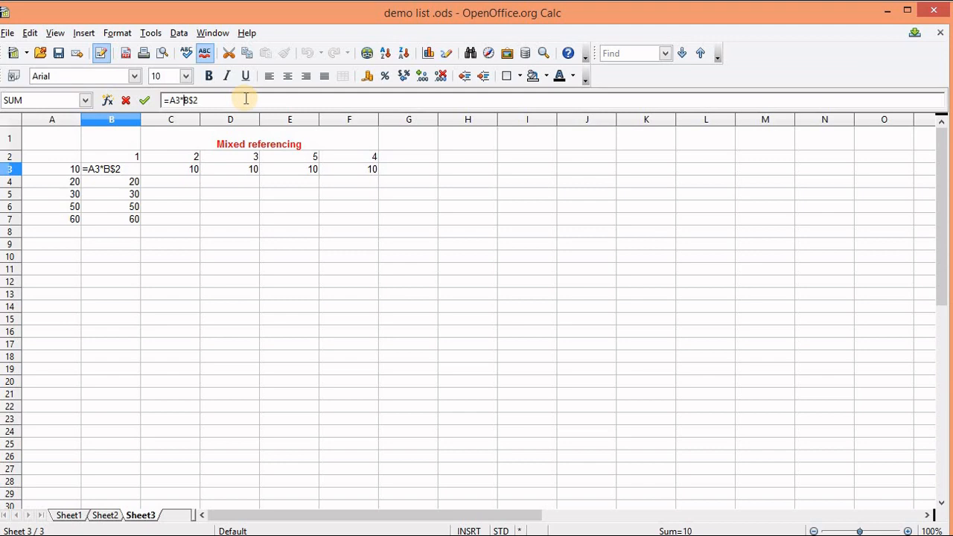
key("Return")
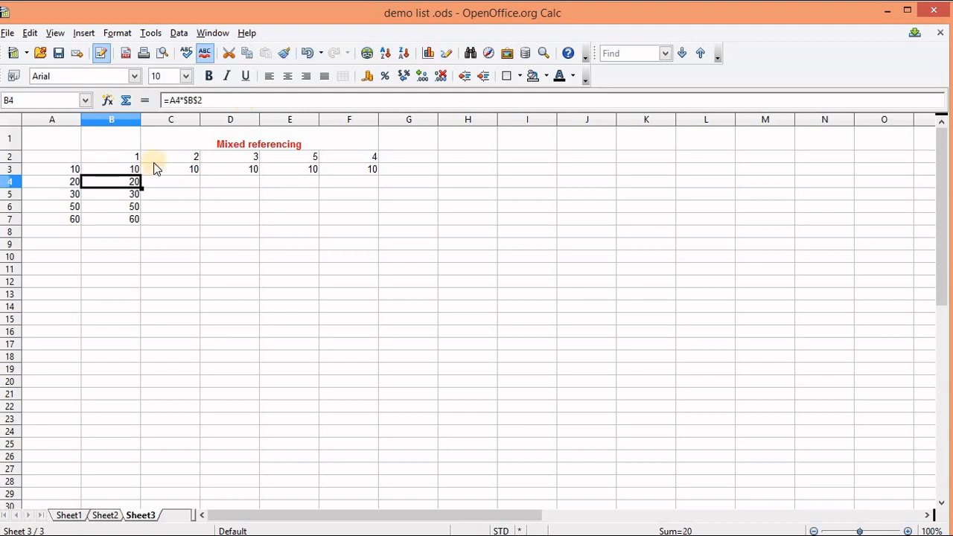
left_click(112, 168)
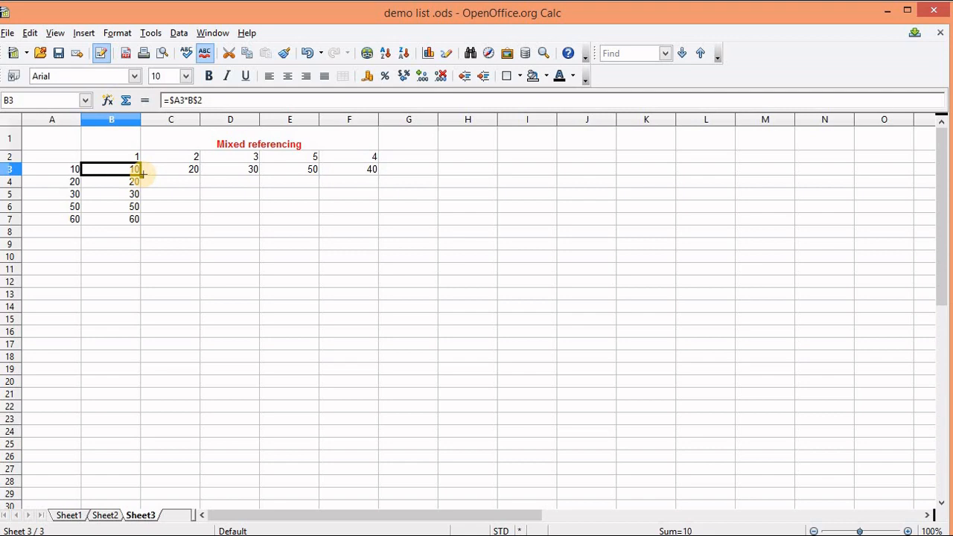
Fill the mixed-reference formula from B3 across row 3 to F3 and over the whole block B3:F7
left_click_drag(141, 172, 380, 173)
left_click(380, 175)
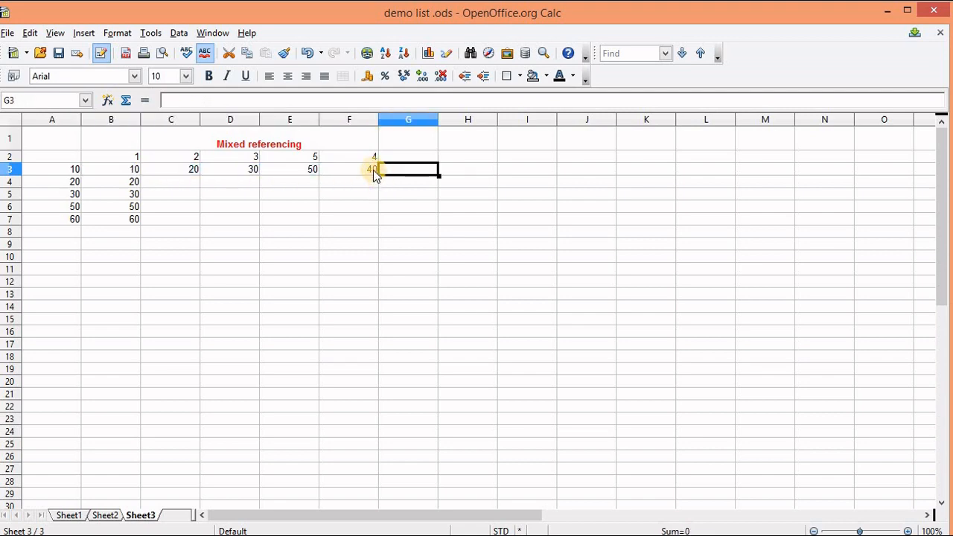
left_click(373, 171)
left_click(111, 168)
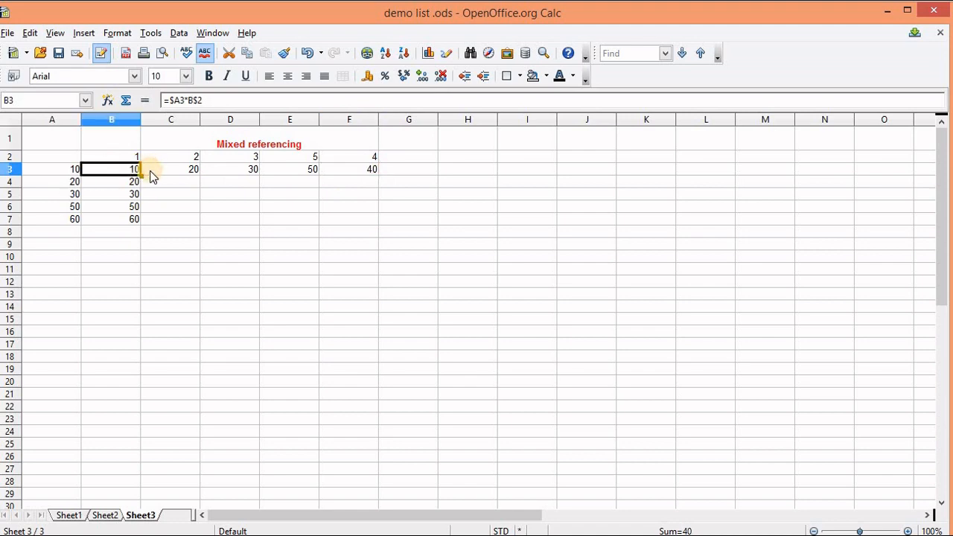
left_click_drag(141, 176, 373, 222)
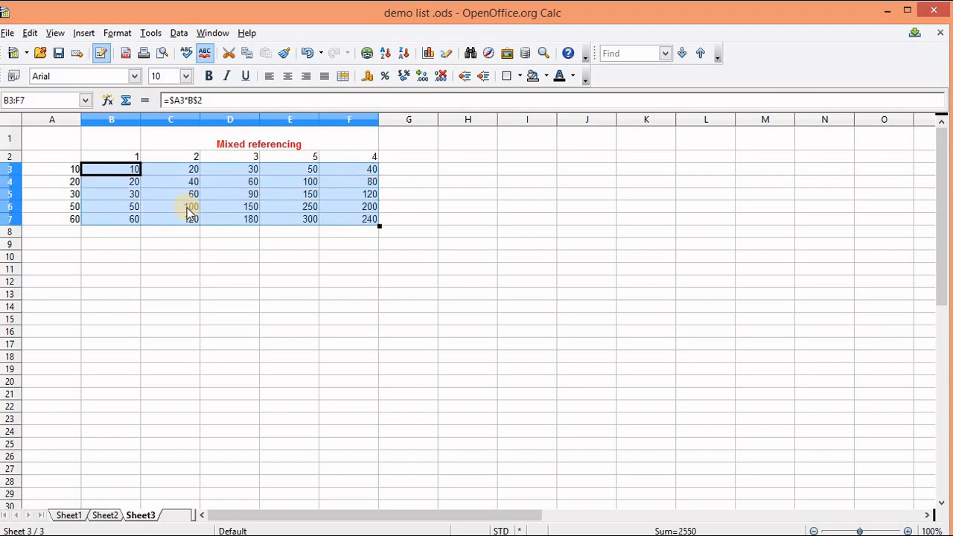
Inspect the formulas in C6, D7 and B3 to compare their fixed and relative reference parts
left_click(187, 208)
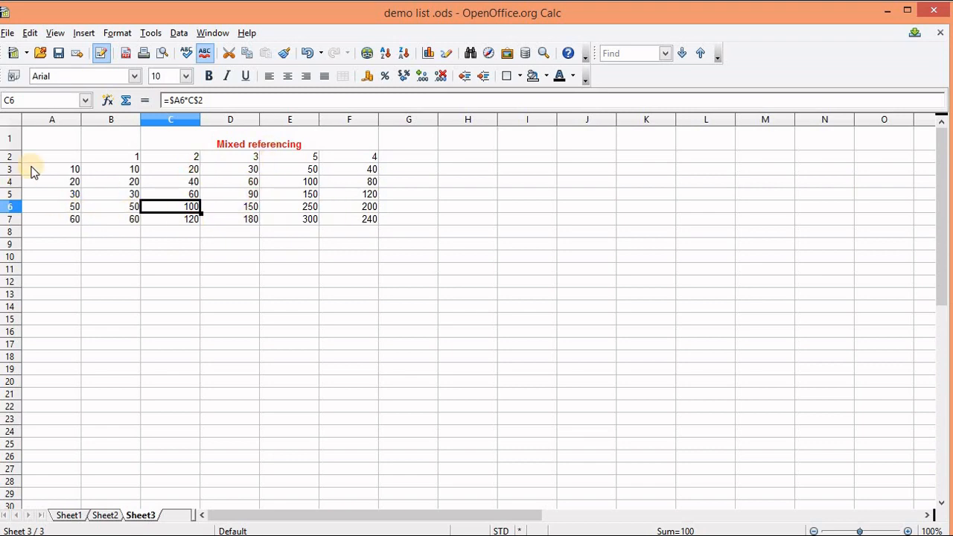
left_click(234, 220)
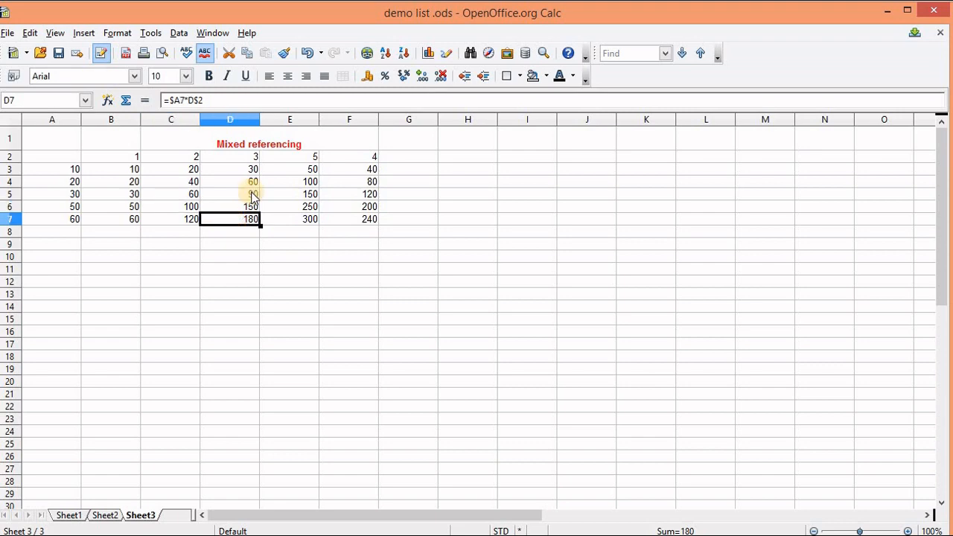
left_click(175, 99)
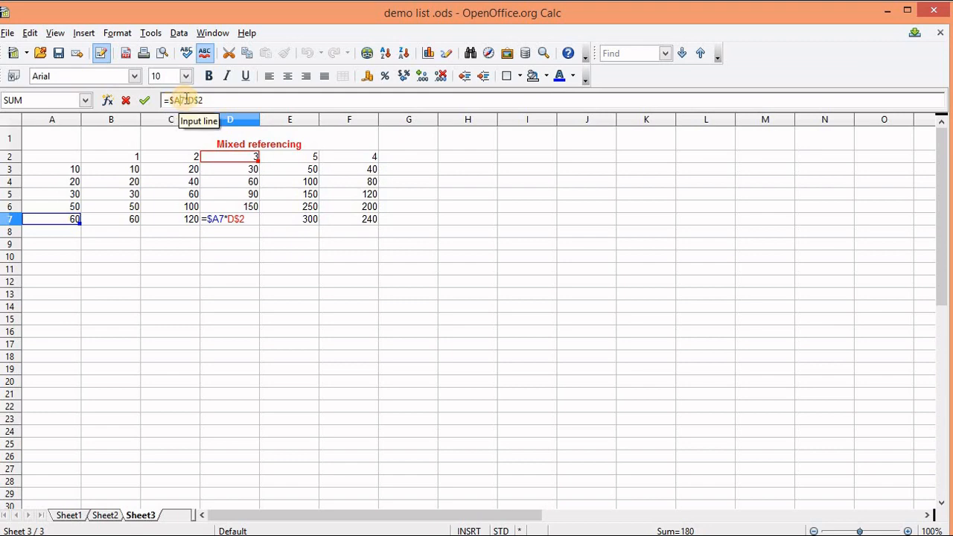
left_click(111, 169)
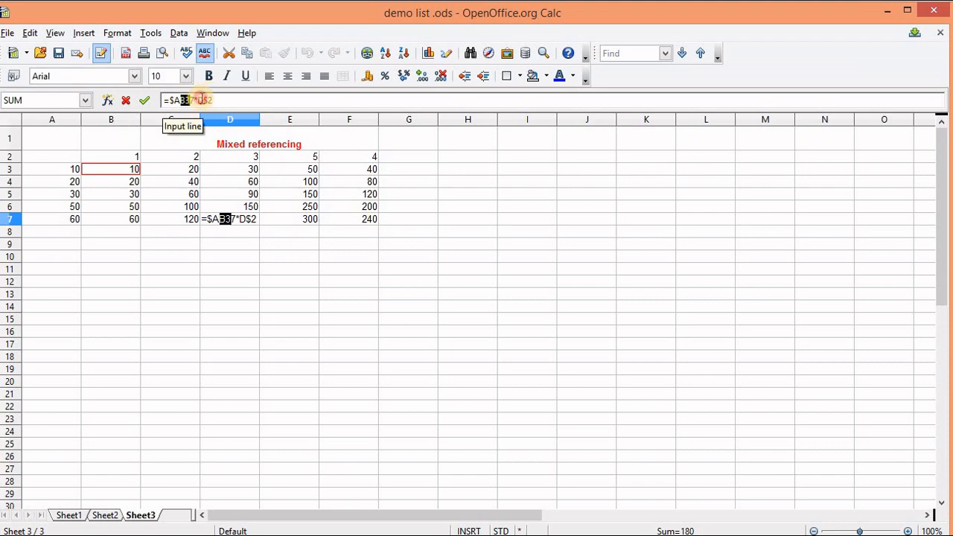
left_click(212, 99)
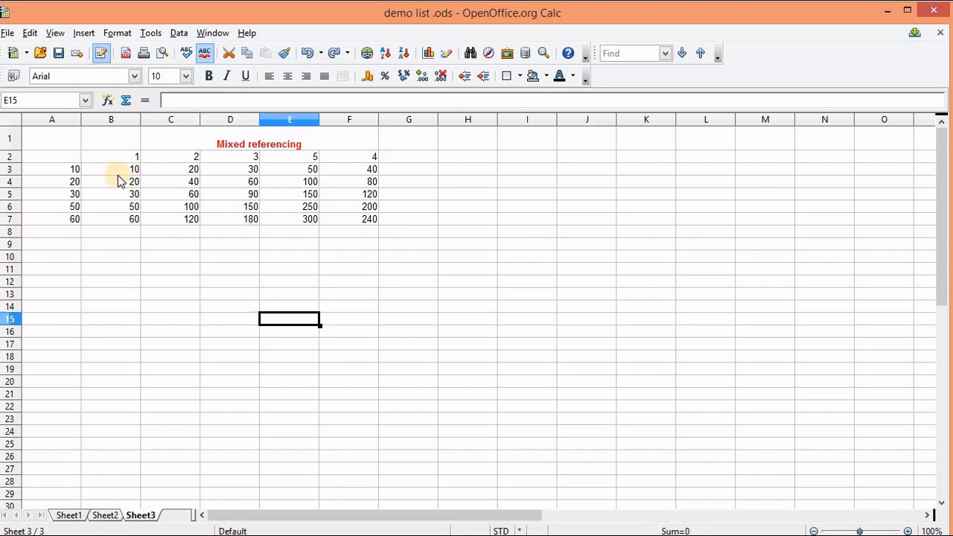
left_click(118, 171)
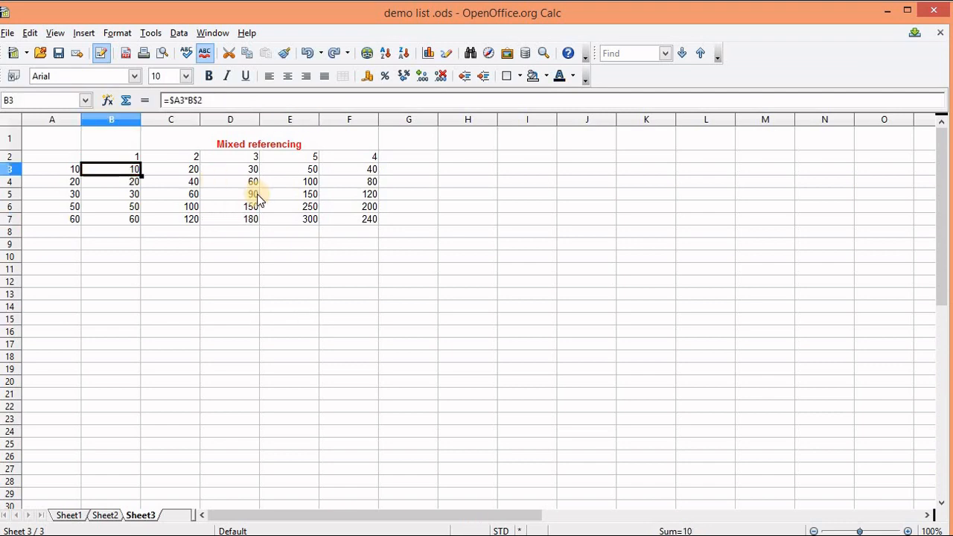